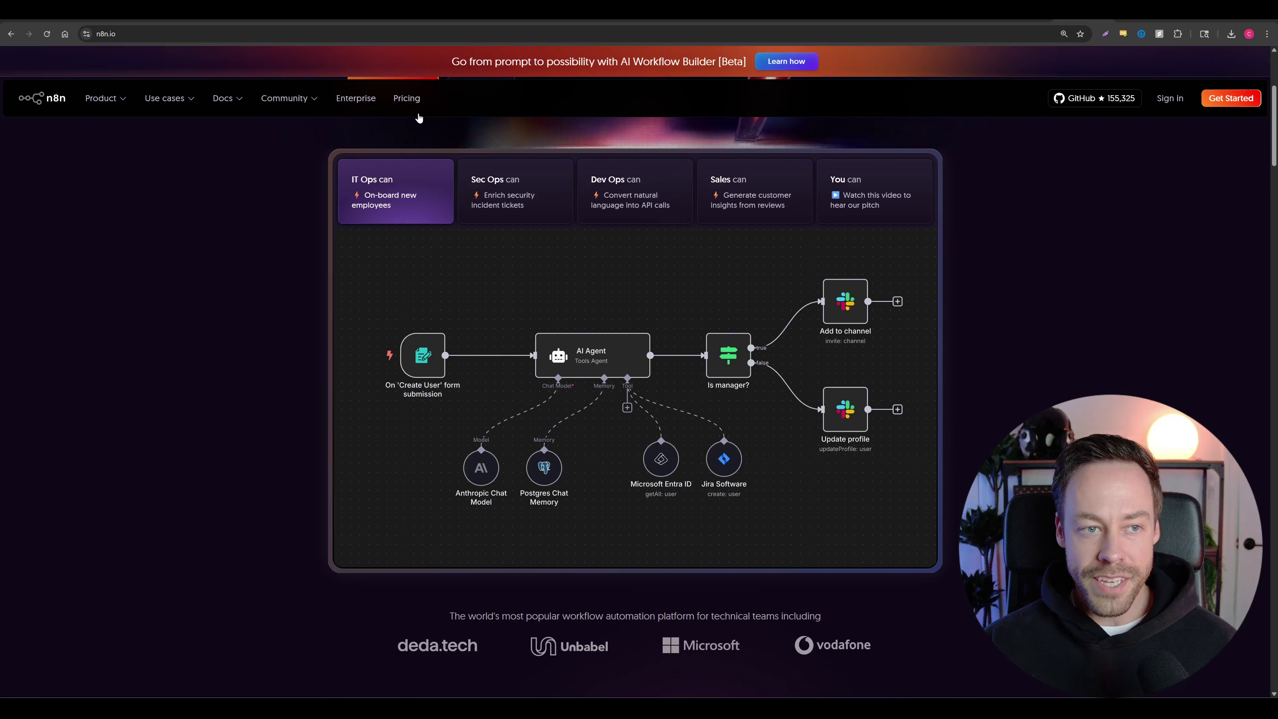
# Step: Go to the n8n pricing page and scroll down to the plan cards
pyautogui.scroll(5, 333, 184)
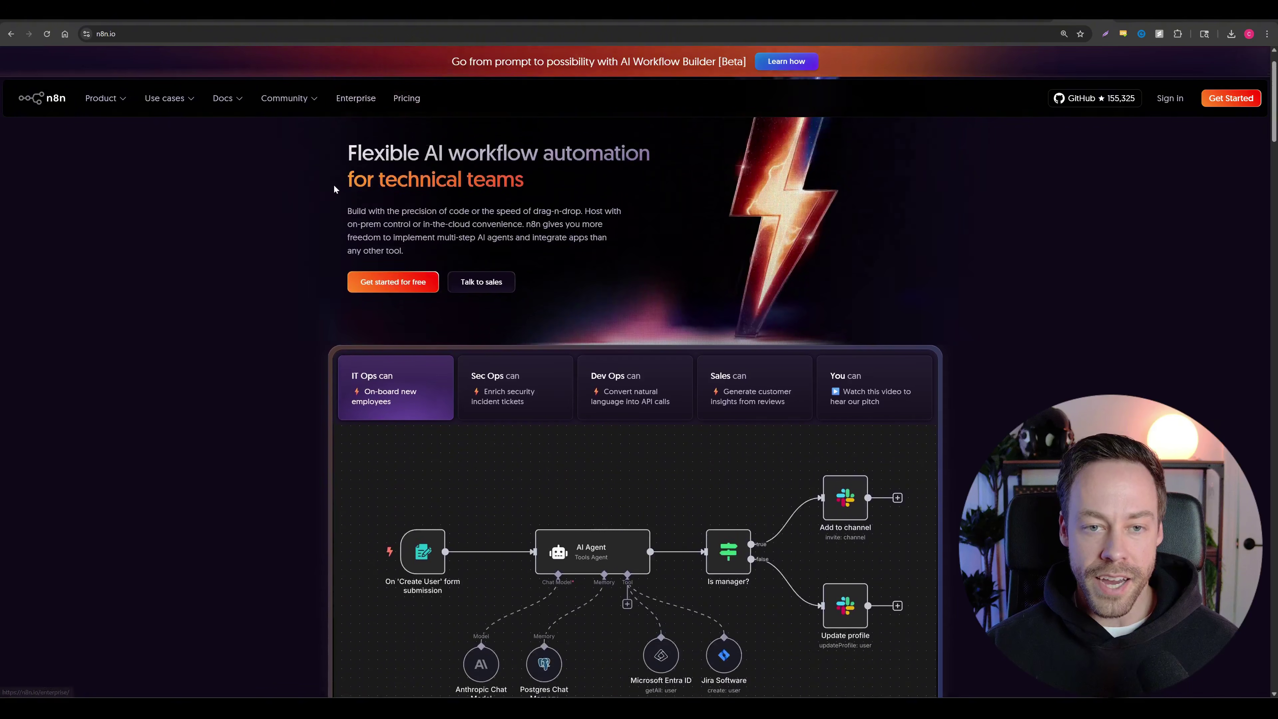
pyautogui.click(406, 98)
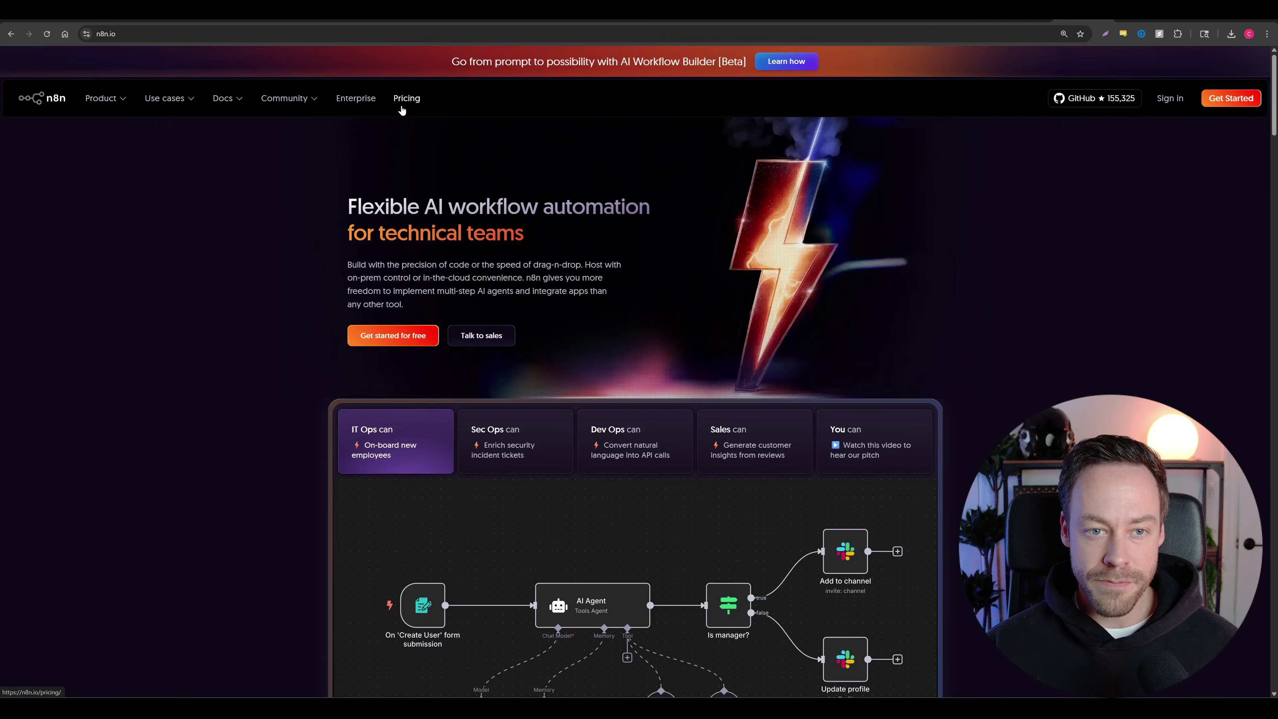
pyautogui.scroll(-2, 186, 285)
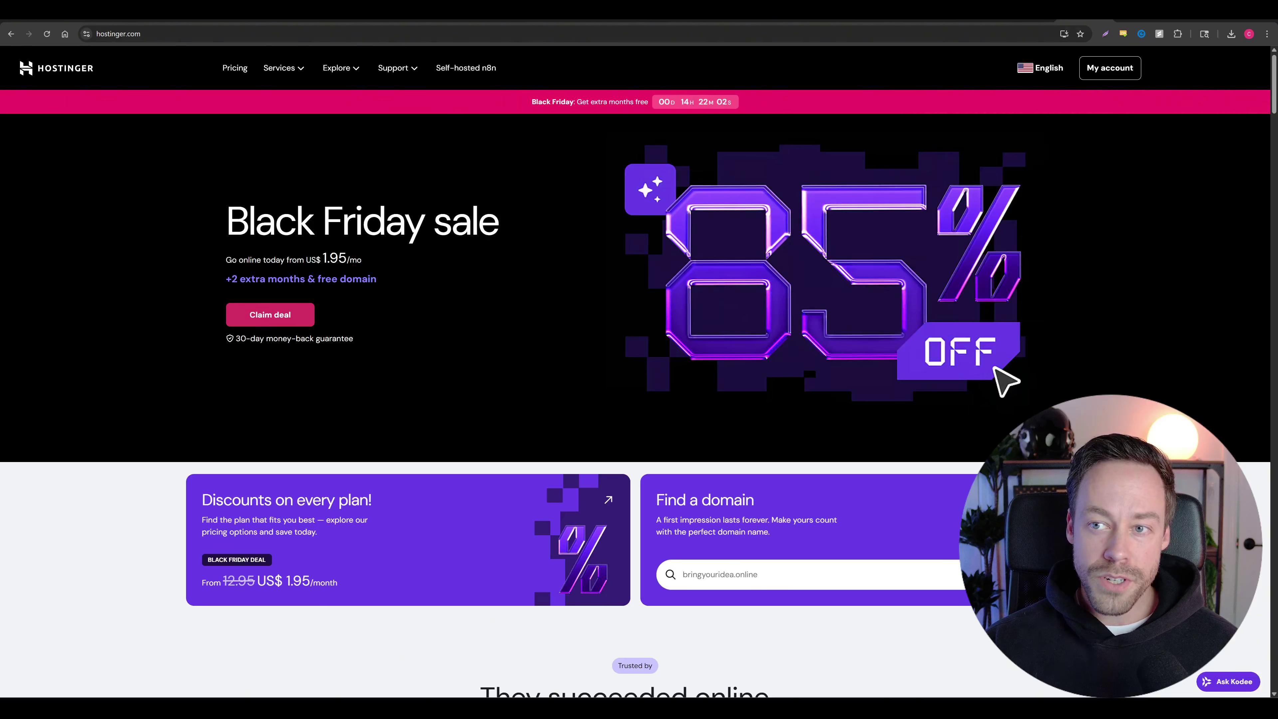
# Step: Switch from the Hostinger tab back to the n8n.io/pricing tab
pyautogui.click(1026, 21)
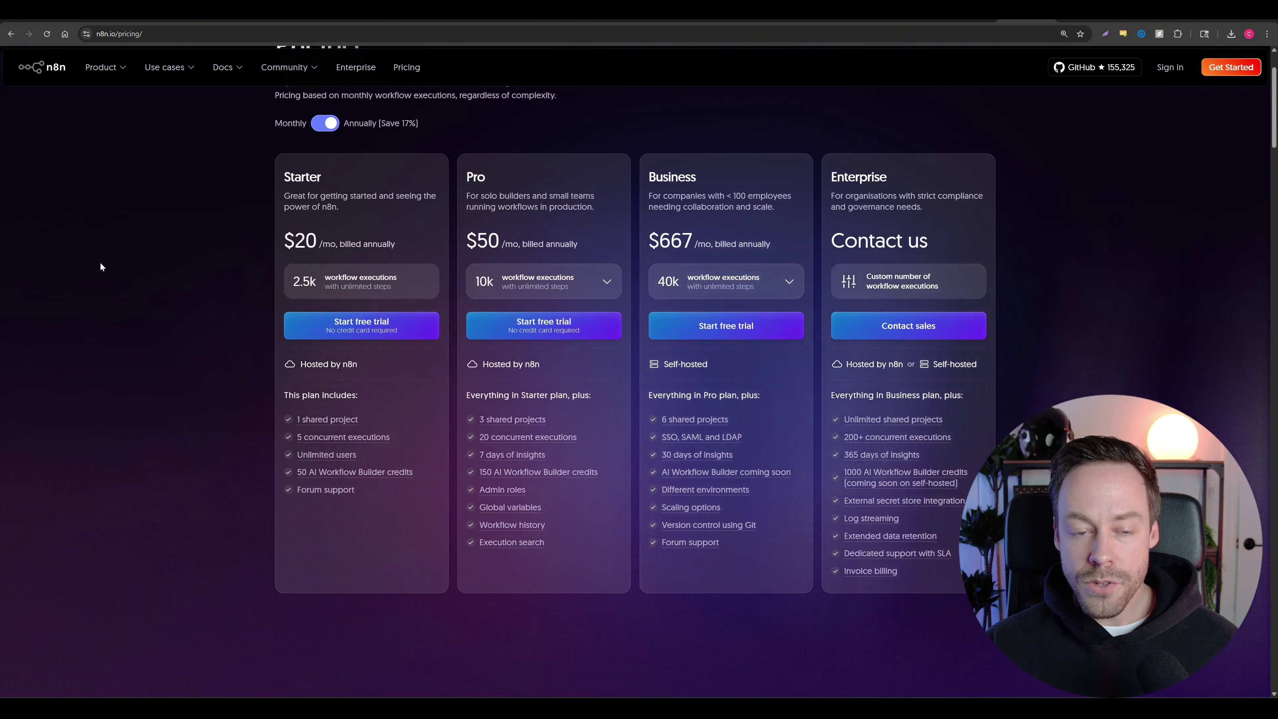
# Step: Switch plan pricing to Monthly billing, showing $24, $60 and $800
pyautogui.click(325, 123)
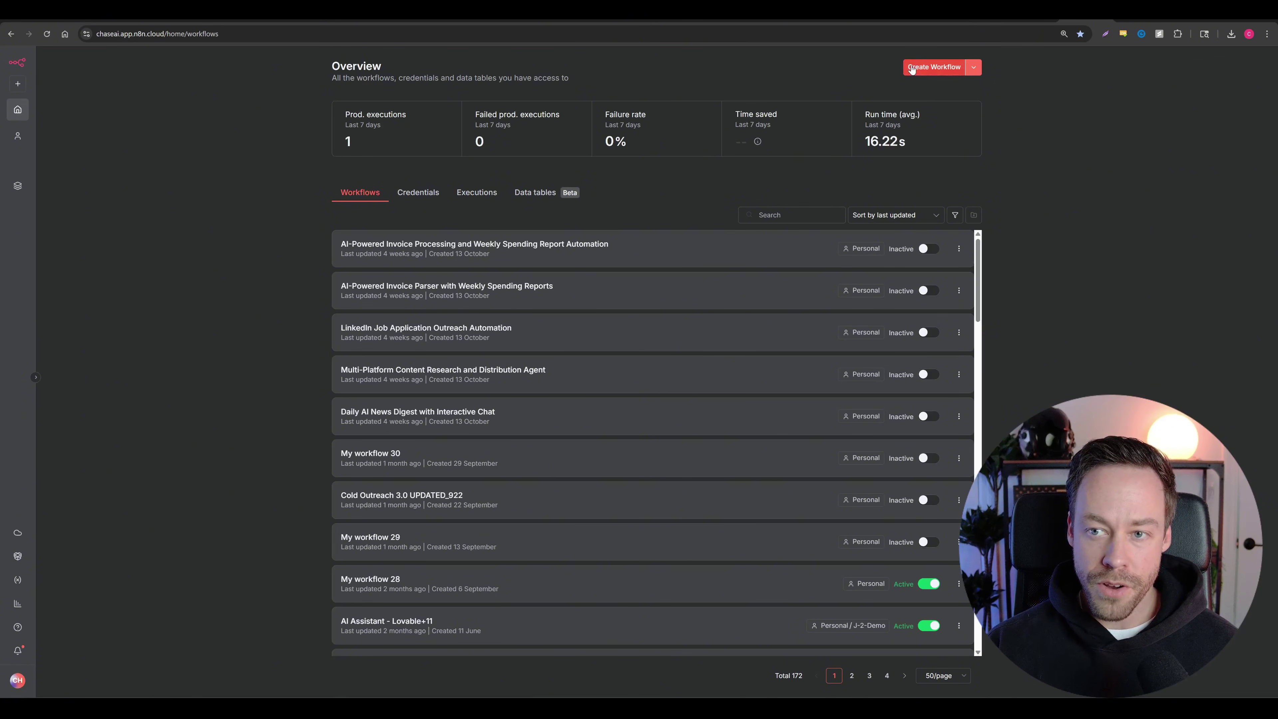
# Step: Create a new workflow with a chat-message trigger feeding an AI Agent node
pyautogui.click(920, 74)
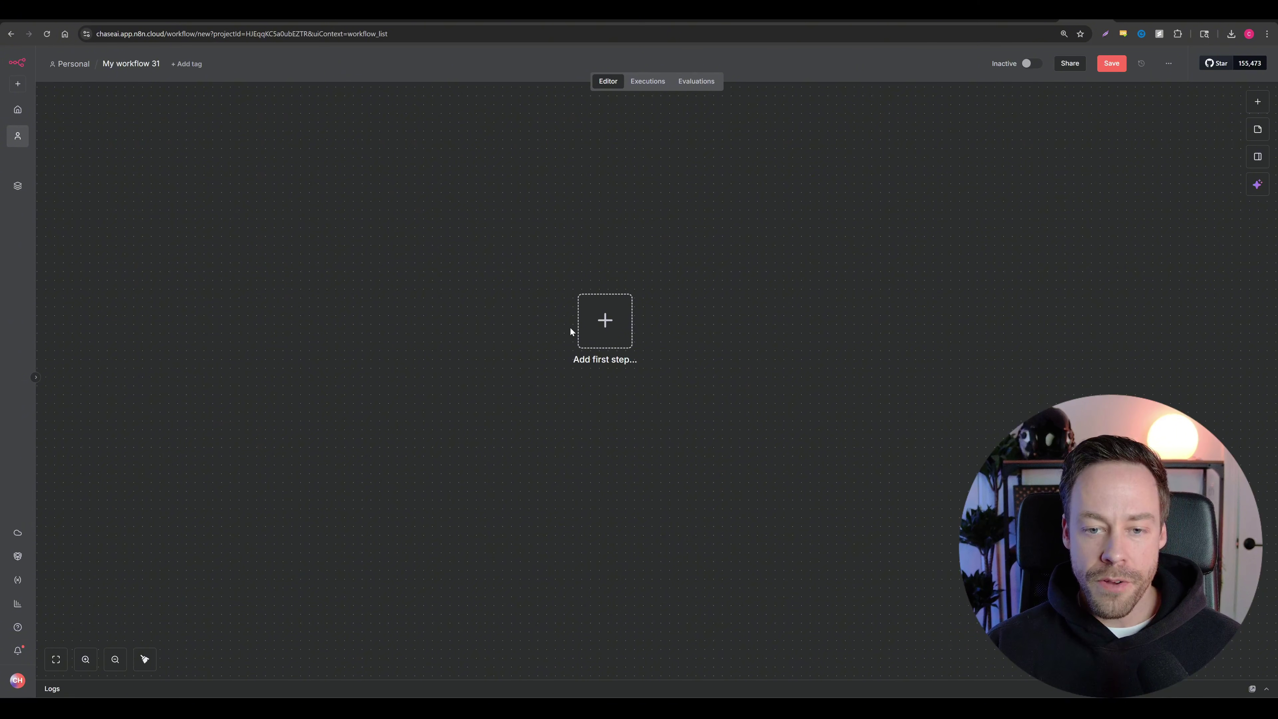
pyautogui.scroll(2, 556, 337)
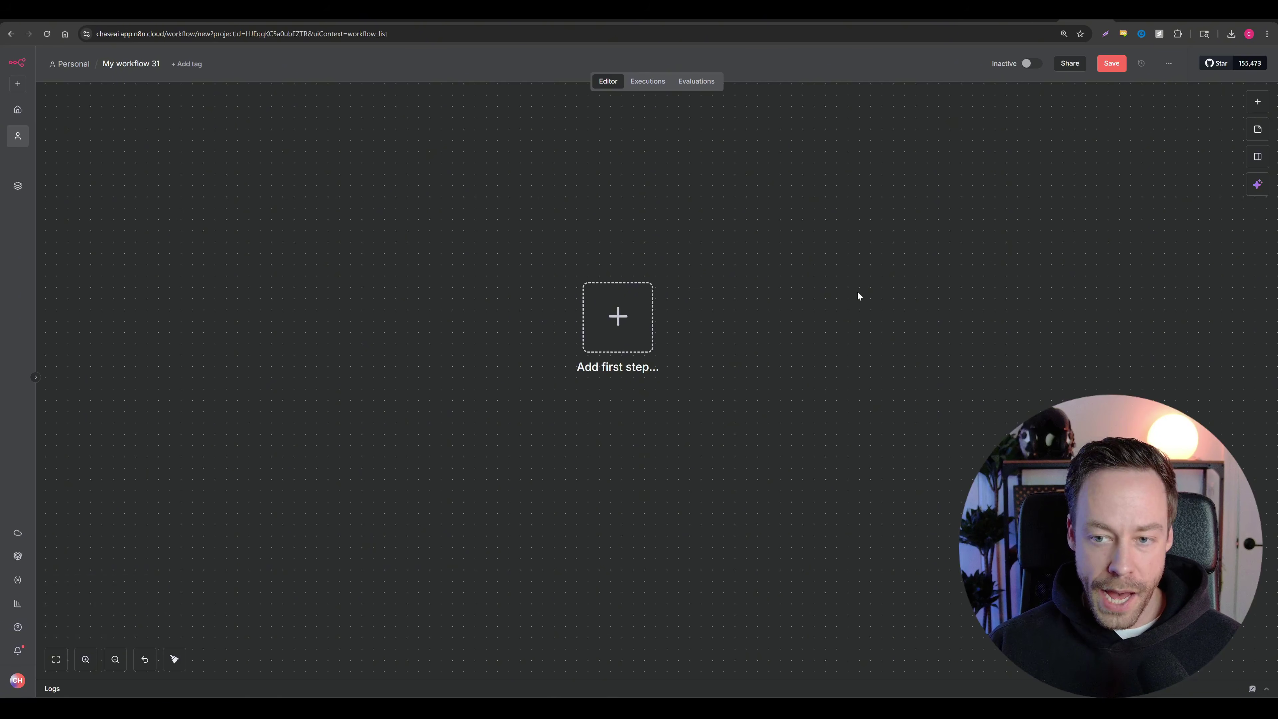
pyautogui.press('Tab')
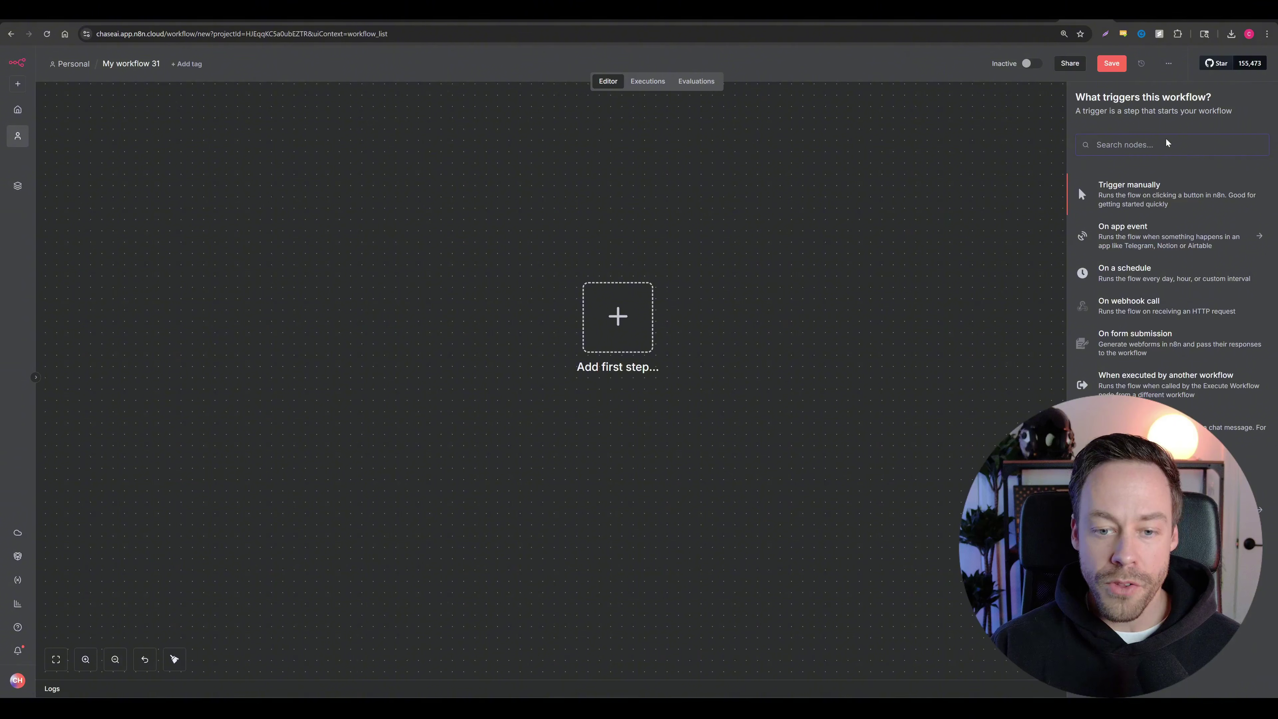
pyautogui.write('AI AGENT')
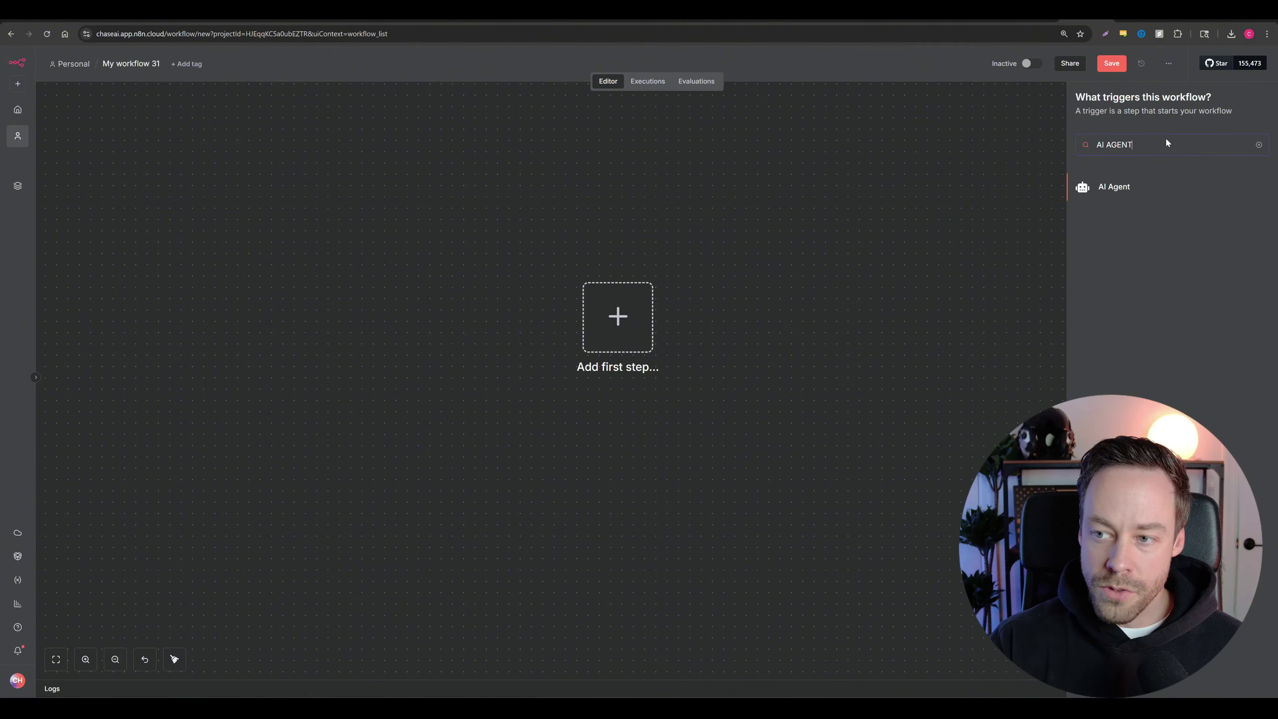
pyautogui.click(1112, 190)
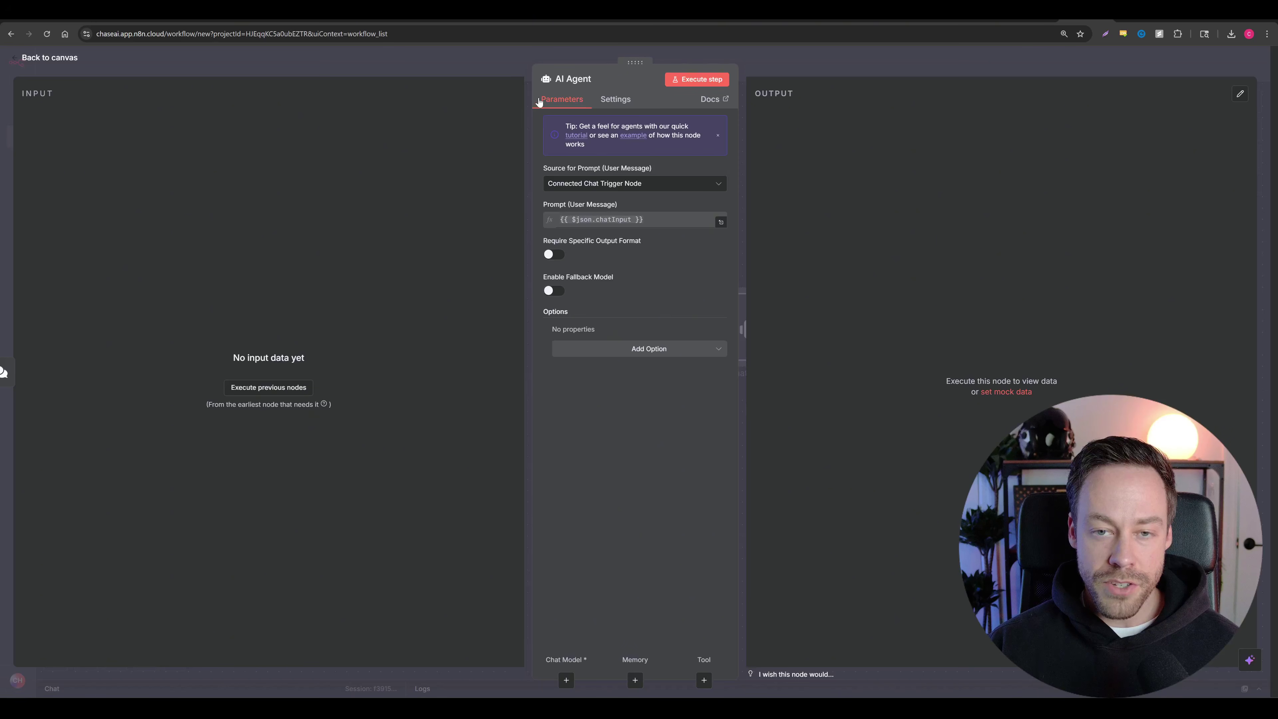
pyautogui.click(41, 65)
# Step: Arrange the chat trigger and AI Agent nodes neatly on the canvas
pyautogui.moveTo(479, 205); pyautogui.dragTo(949, 534)
pyautogui.moveTo(824, 352); pyautogui.dragTo(668, 233)
pyautogui.click(707, 322)
pyautogui.moveTo(640, 186)
pyautogui.mouseDown()
pyautogui.moveTo(662, 186)
pyautogui.moveTo(640, 187)
pyautogui.mouseUp()
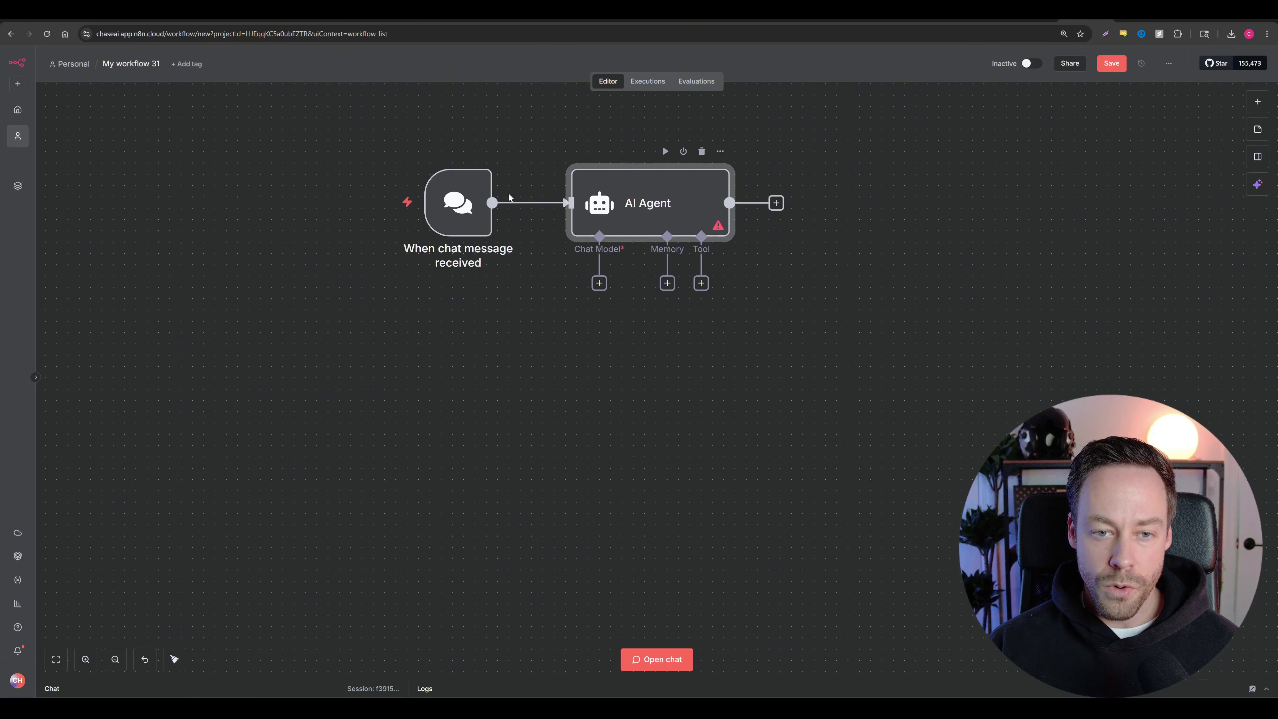
pyautogui.moveTo(480, 200); pyautogui.dragTo(435, 200)
pyautogui.moveTo(691, 200); pyautogui.dragTo(675, 213)
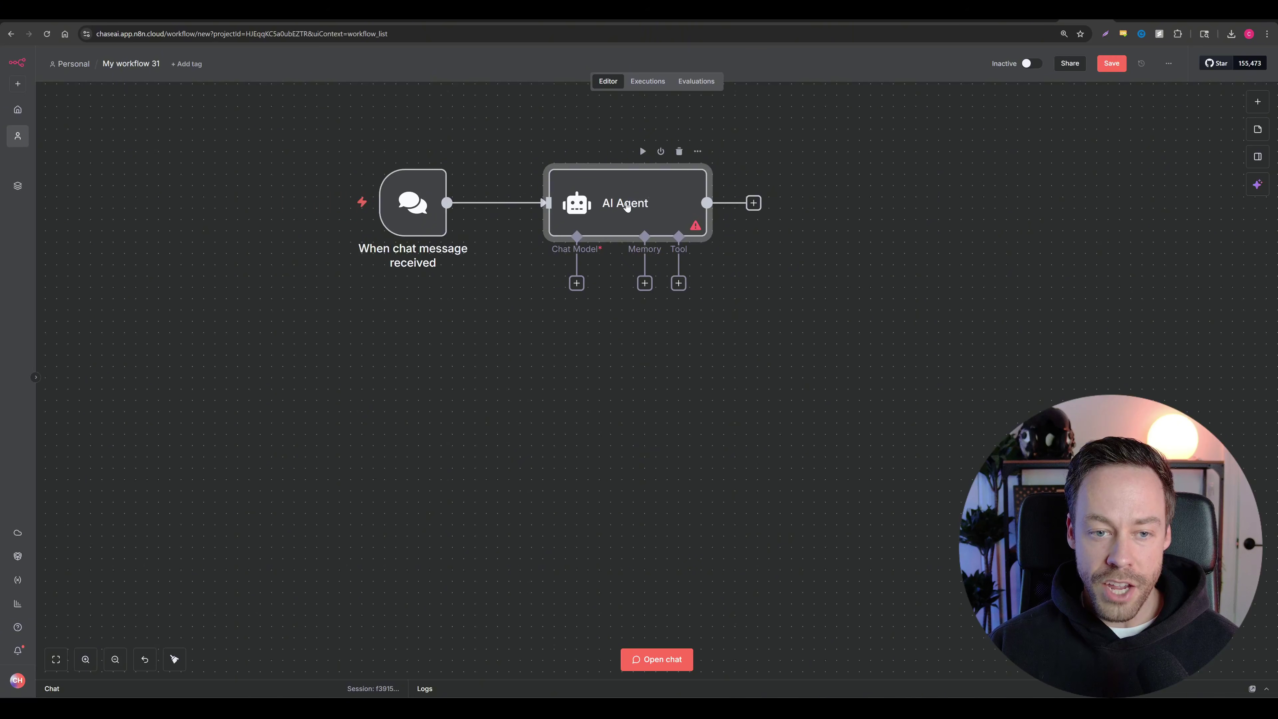
pyautogui.moveTo(421, 201); pyautogui.dragTo(410, 201)
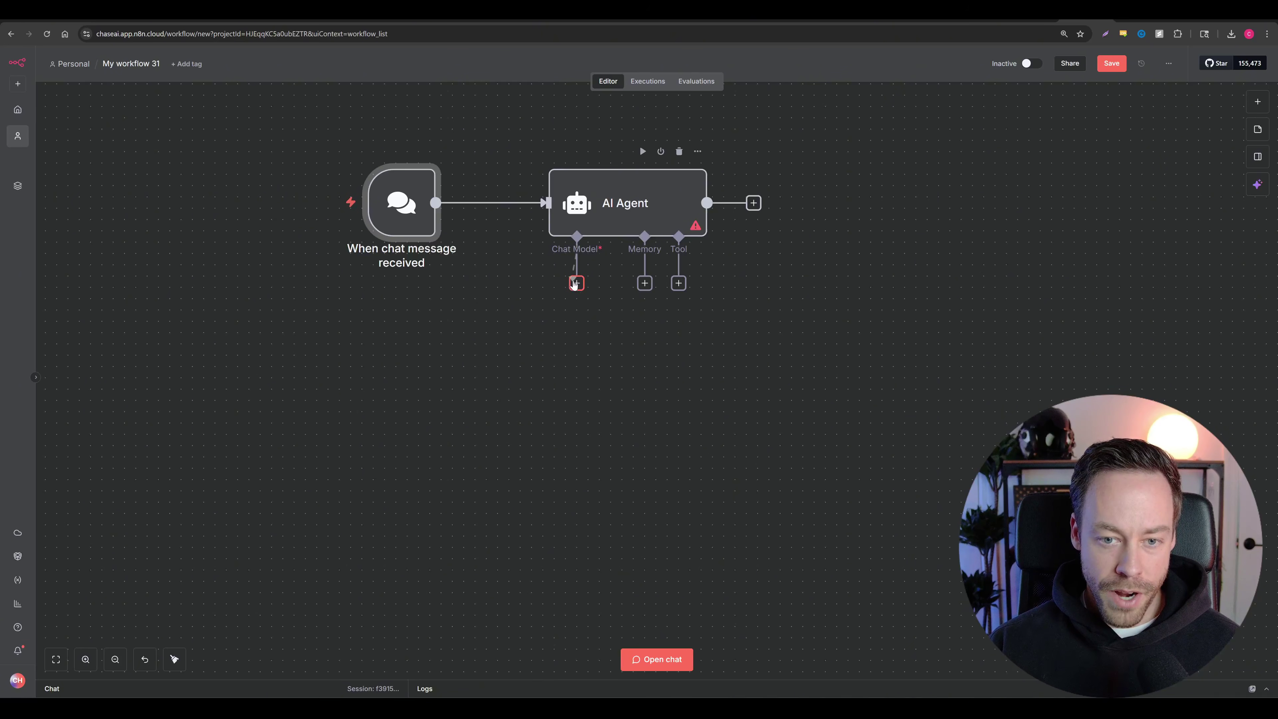
# Step: Attach an OpenAI Chat Model to the AI Agent's chat model slot
pyautogui.click(575, 284)
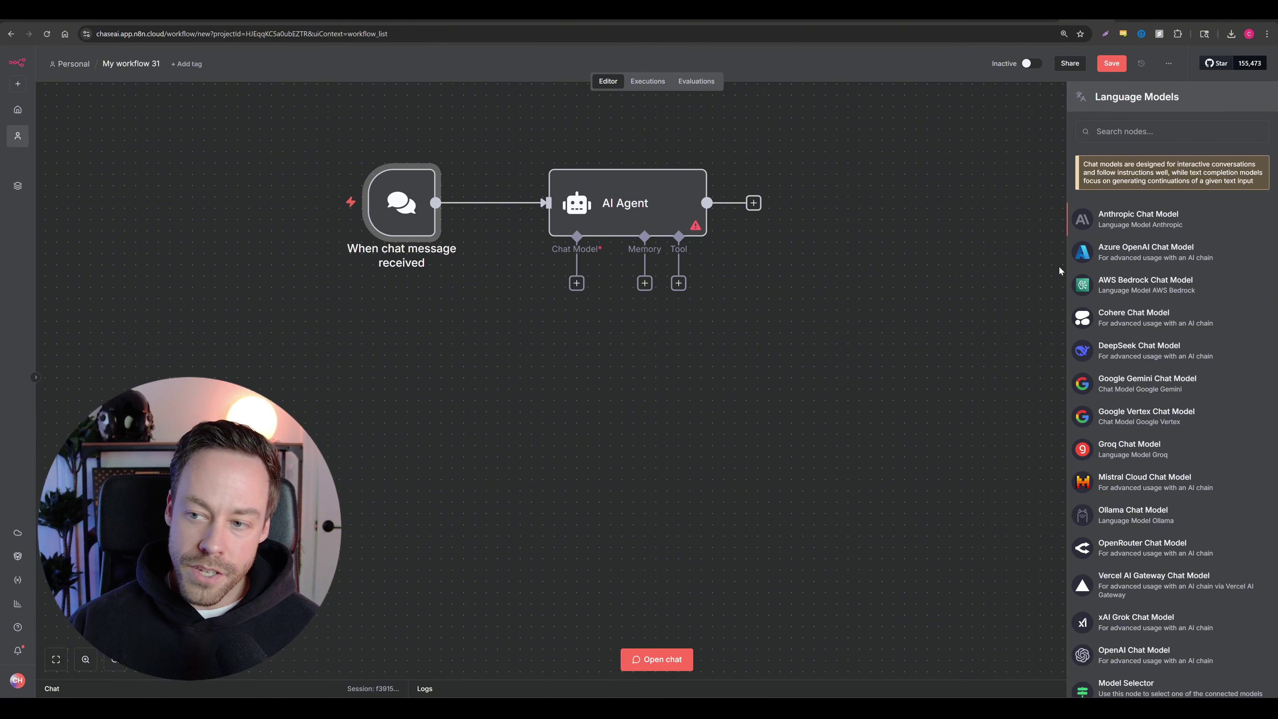
pyautogui.scroll(-1, 1116, 245)
pyautogui.scroll(1, 1136, 296)
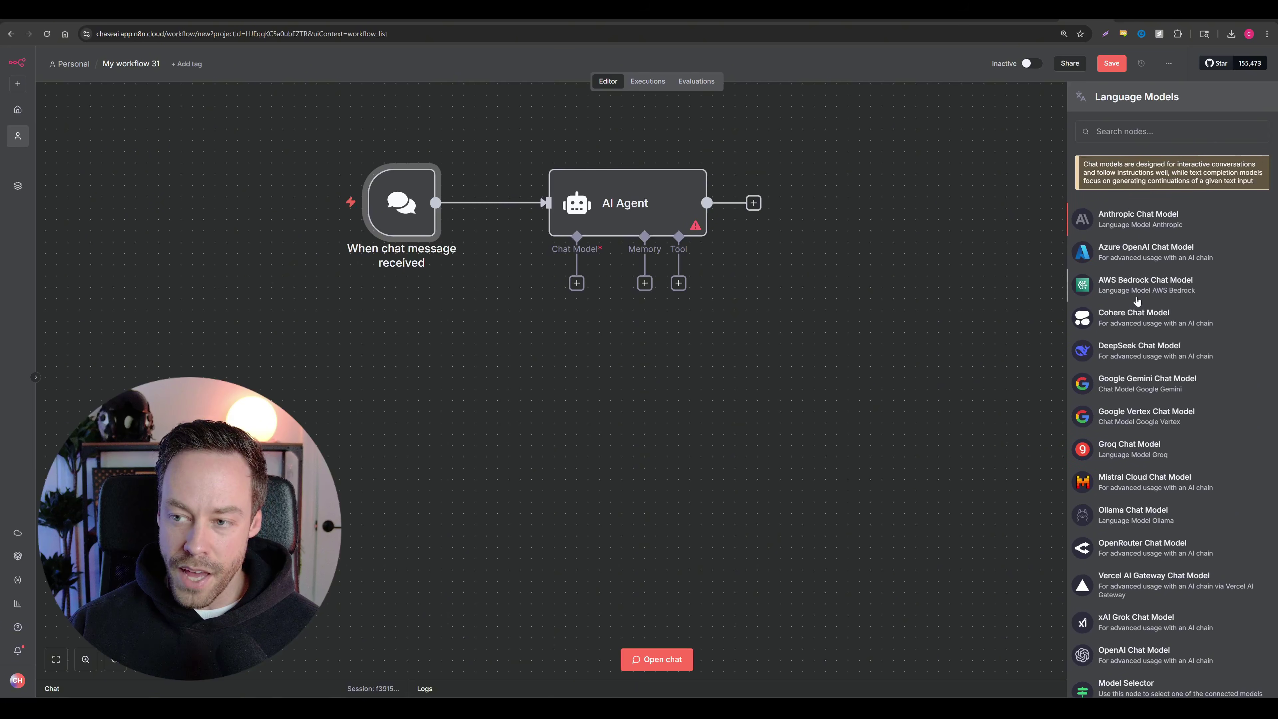
pyautogui.scroll(-2, 1138, 288)
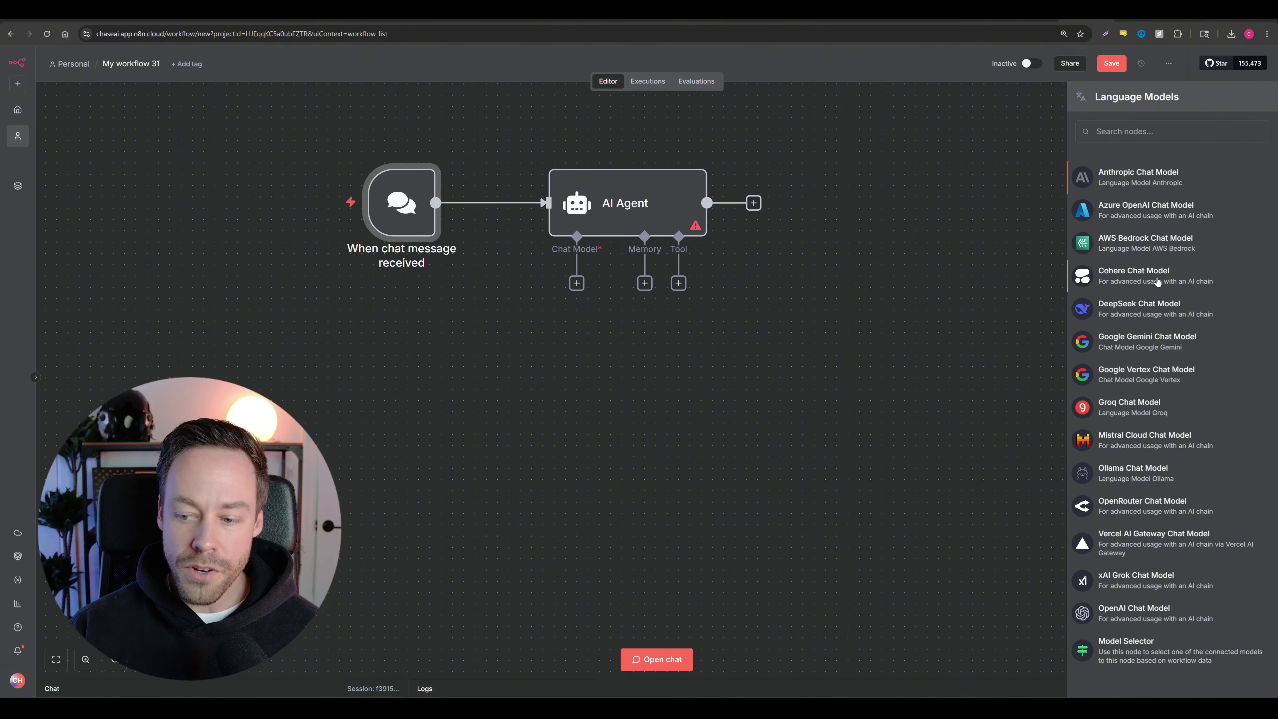
pyautogui.click(1128, 612)
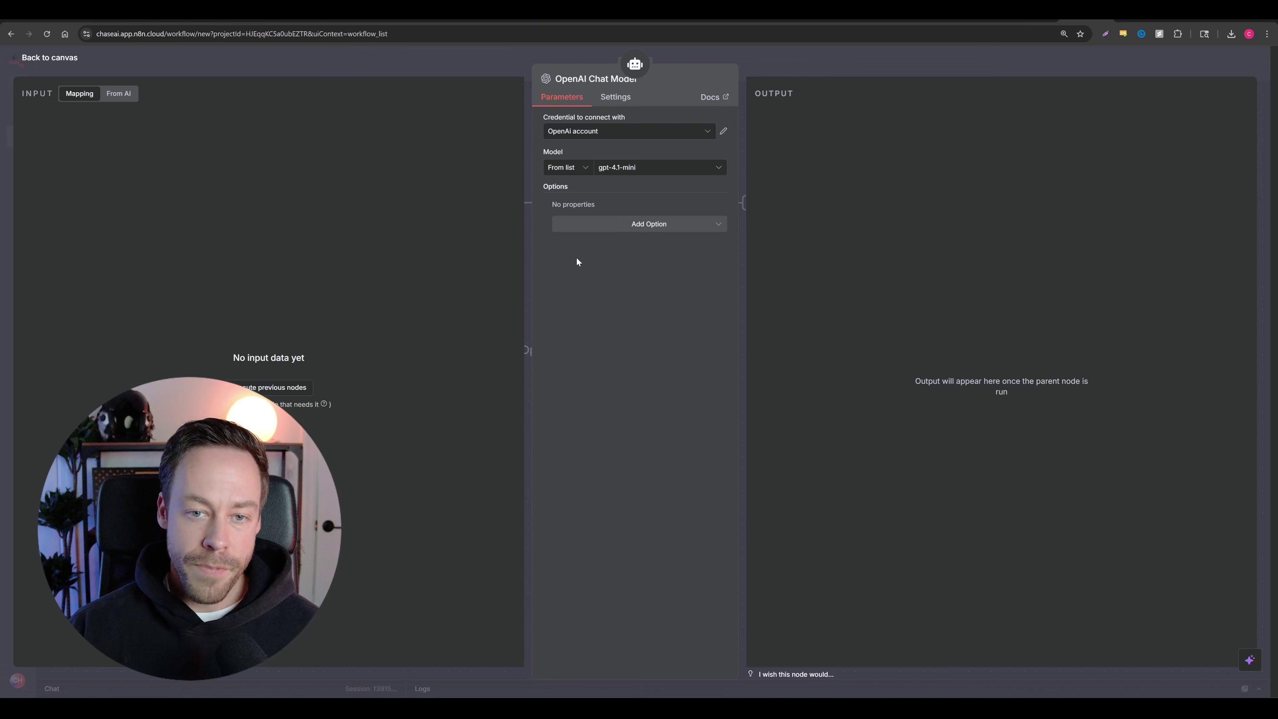
# Step: Keep gpt-4.1-mini as the model and review the available OpenAI credentials
pyautogui.click(609, 168)
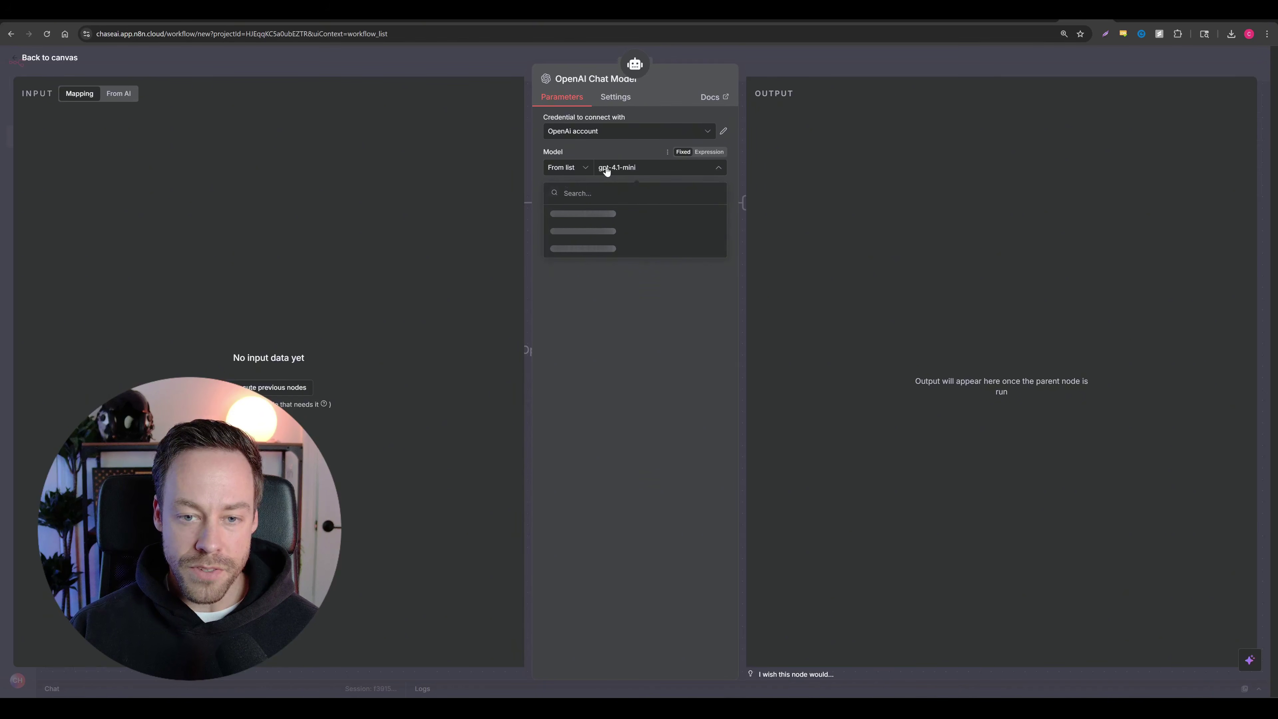
pyautogui.scroll(-10, 621, 258)
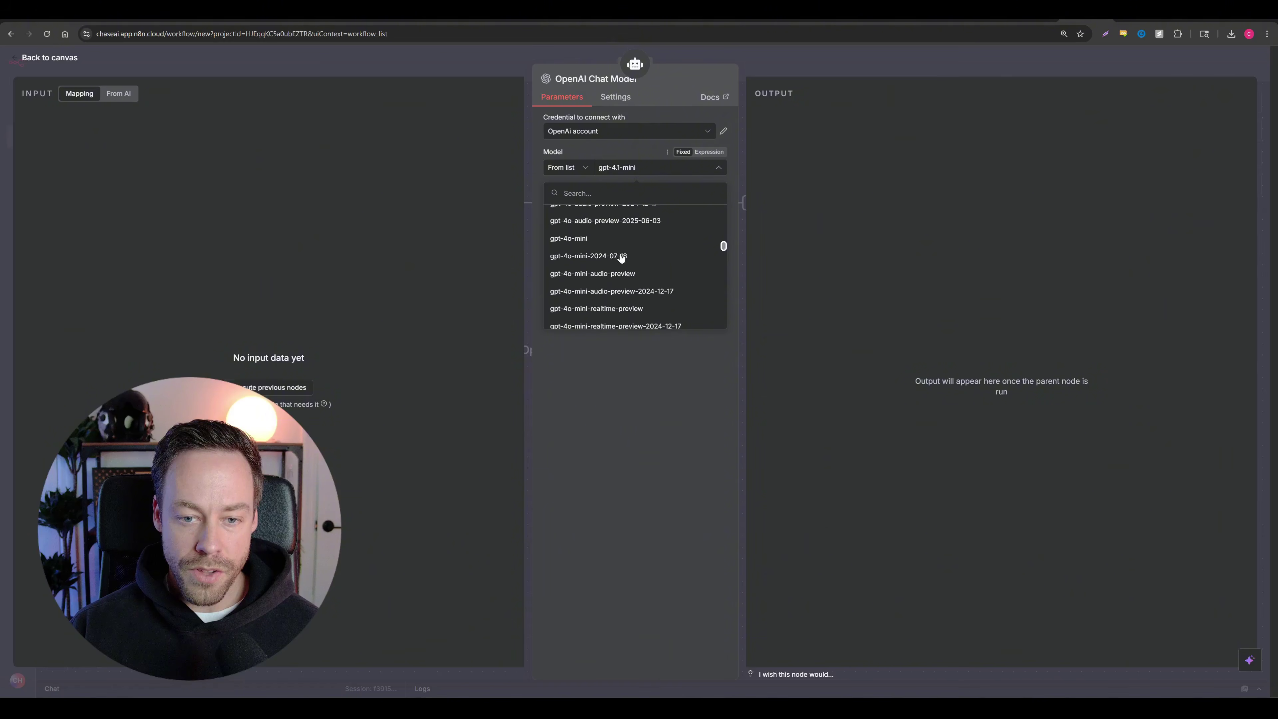
pyautogui.scroll(10, 616, 267)
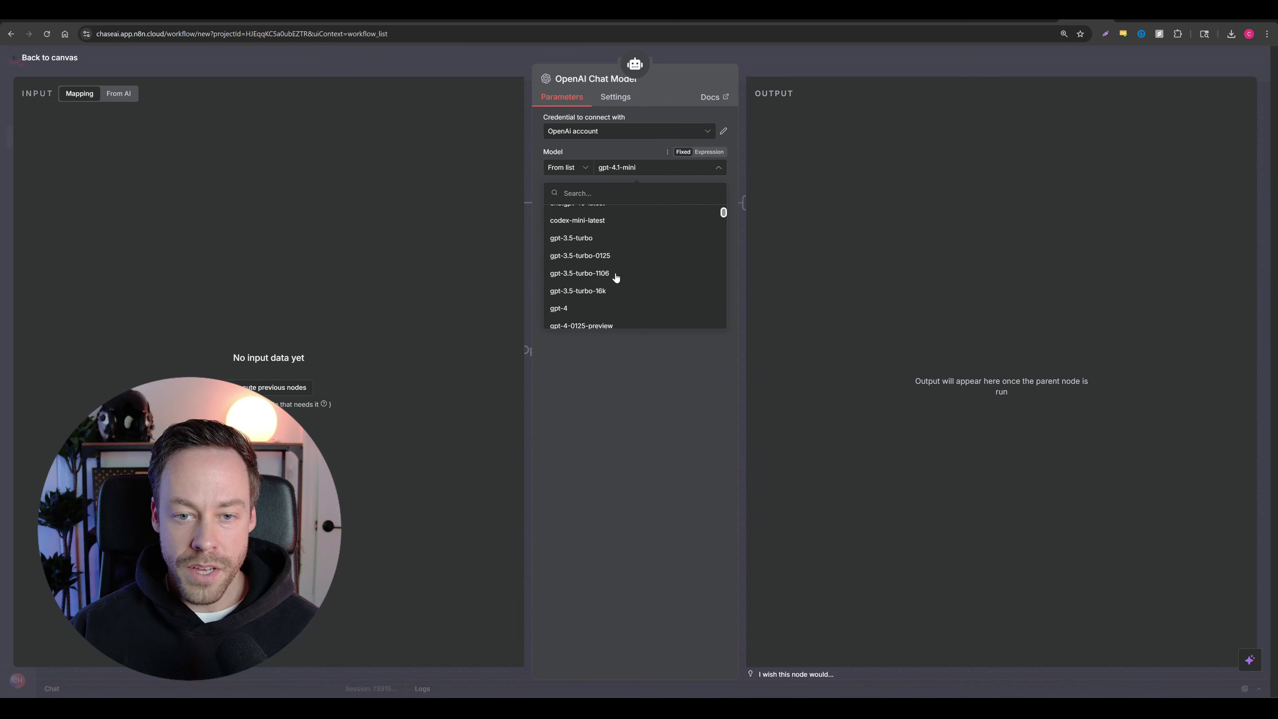
pyautogui.click(684, 391)
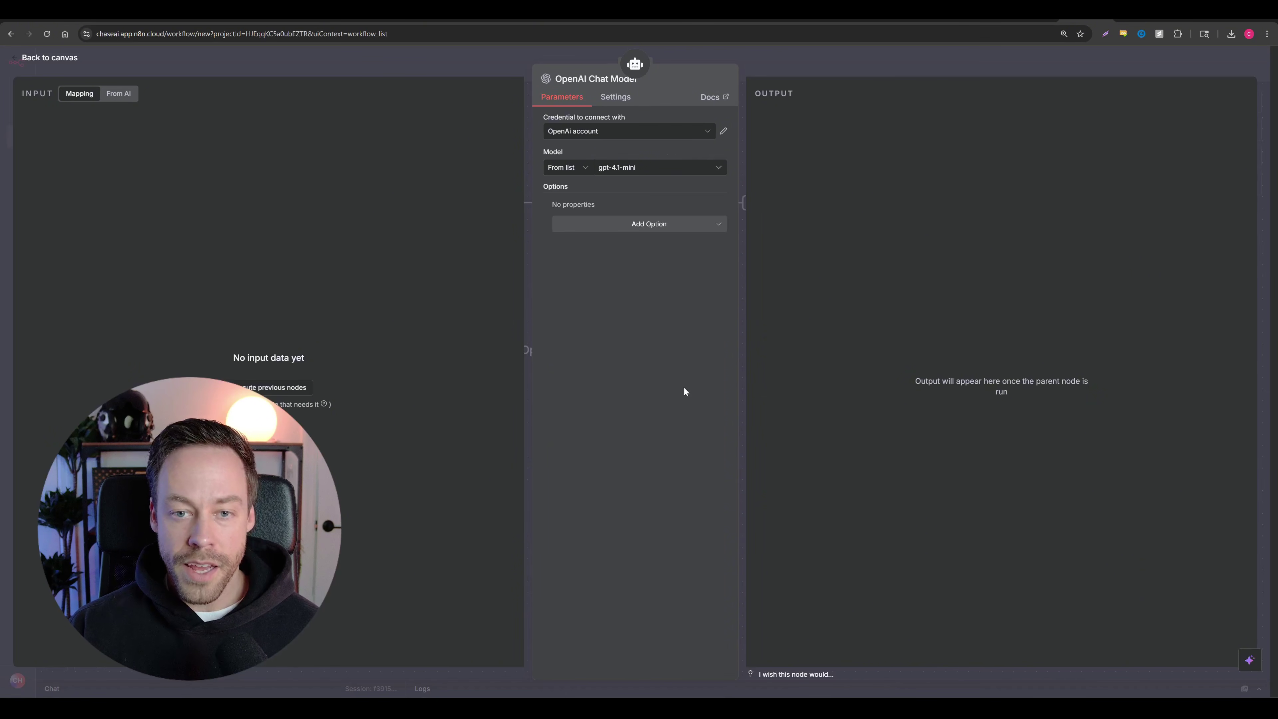
pyautogui.click(706, 133)
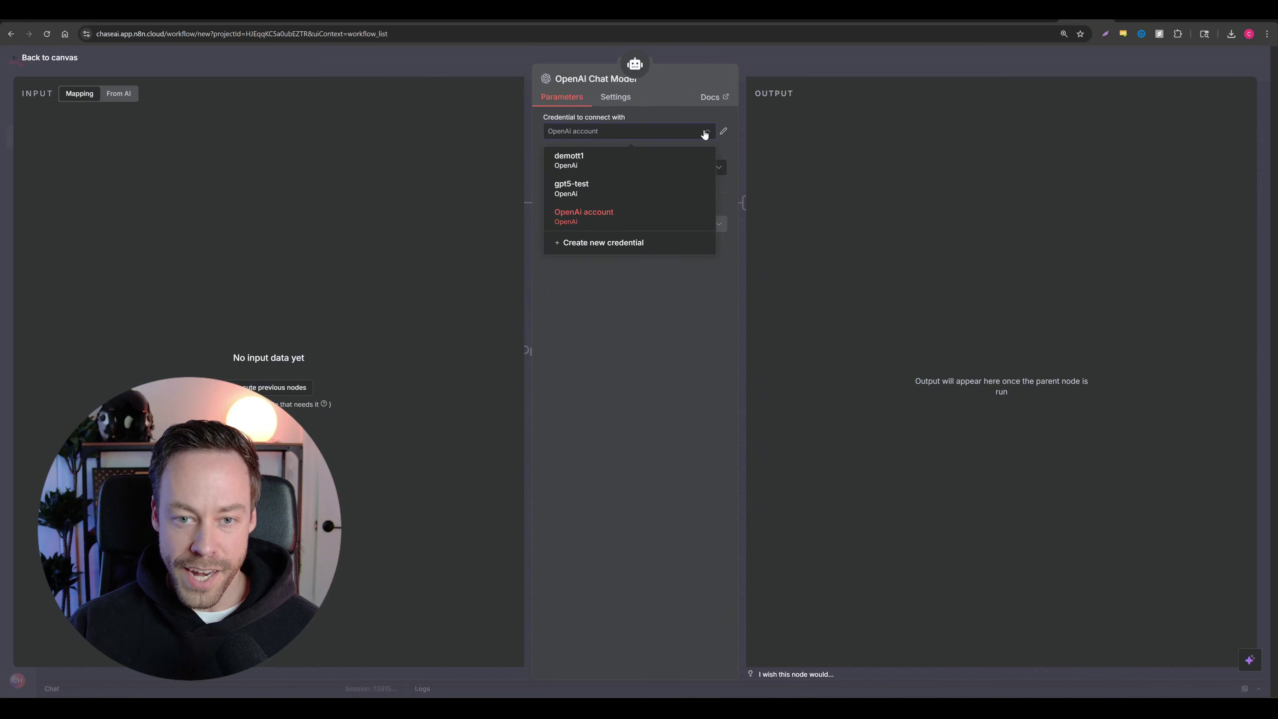
# Step: Start a new OpenAI credential, discard it, start again and open its setup docs
pyautogui.click(607, 243)
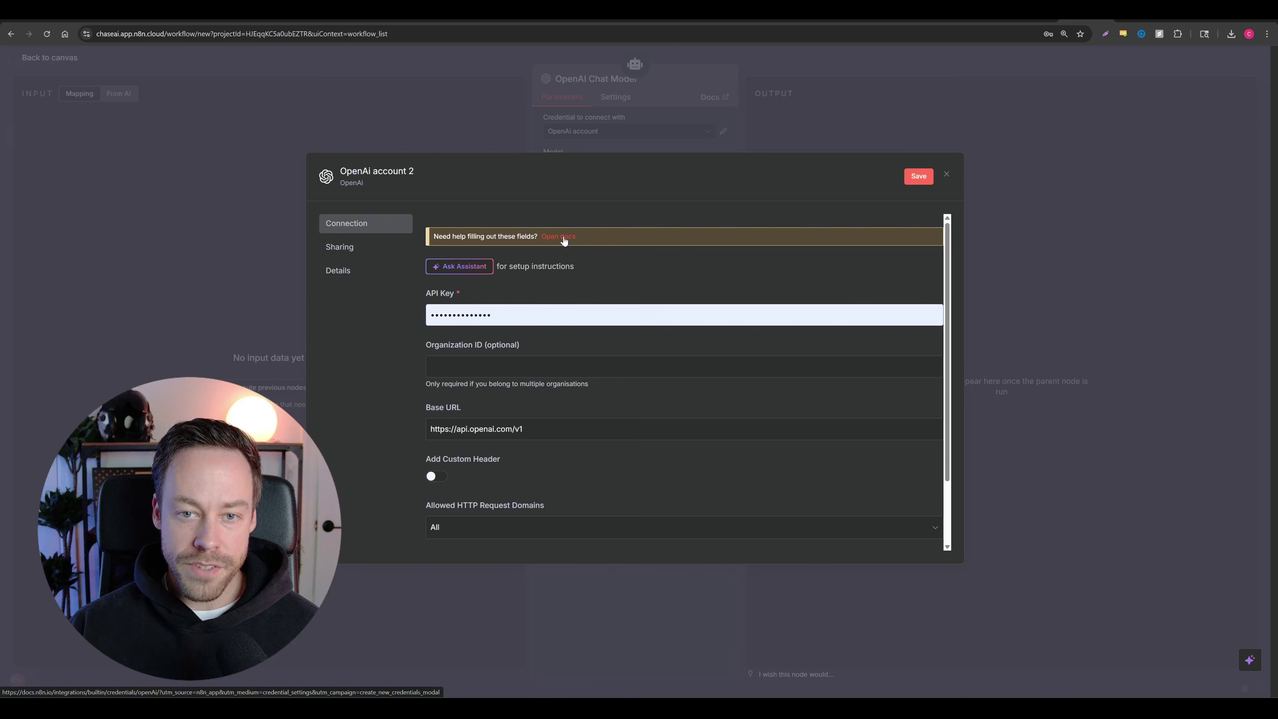
pyautogui.click(947, 177)
pyautogui.click(672, 401)
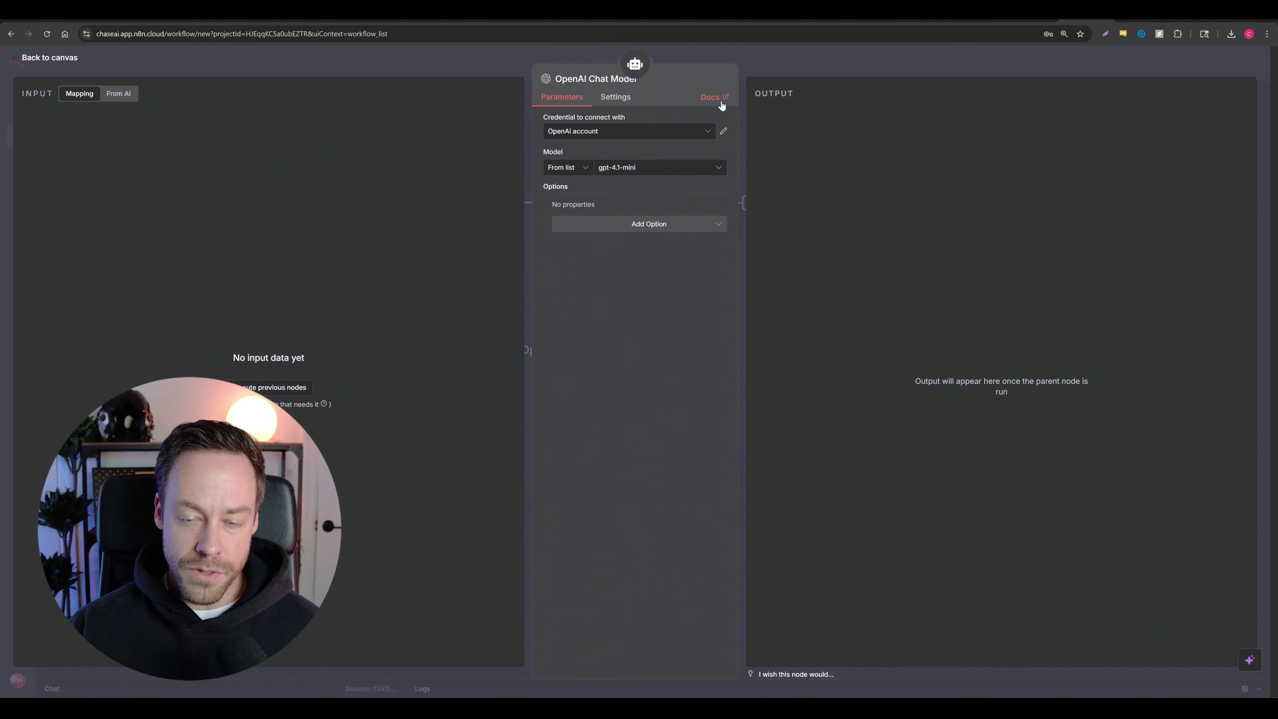
pyautogui.click(653, 131)
pyautogui.click(583, 250)
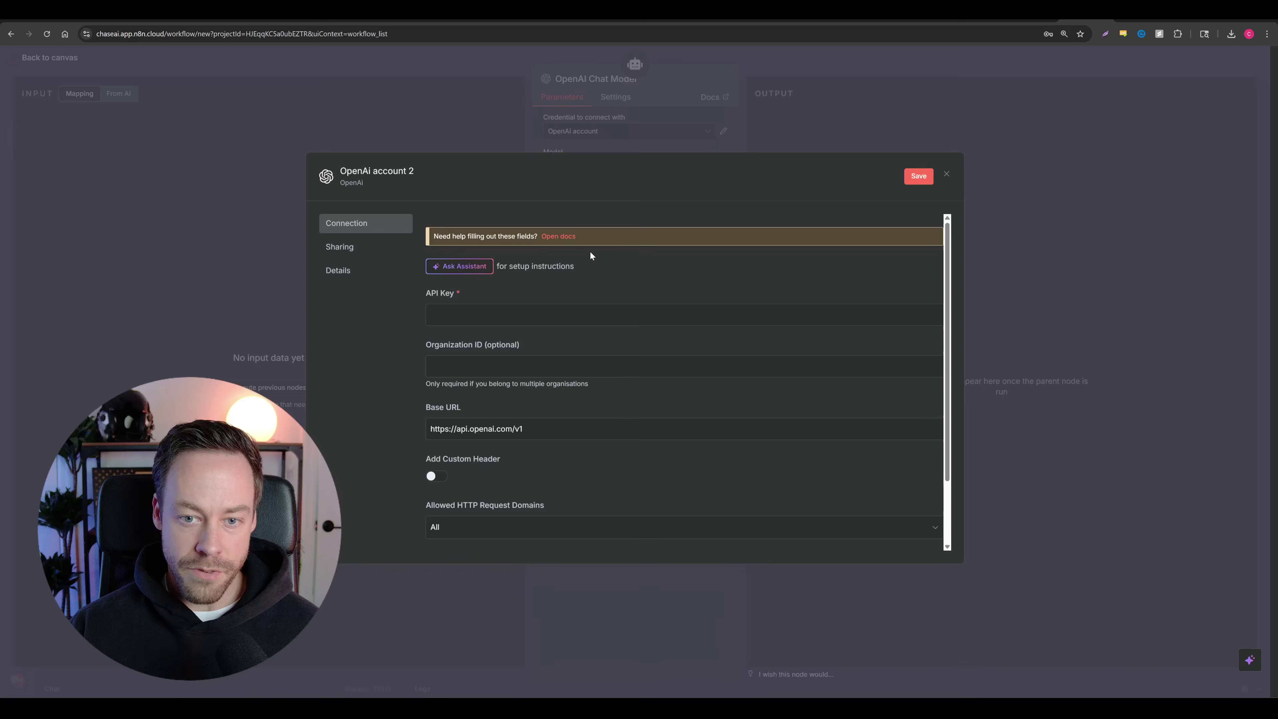
pyautogui.click(550, 239)
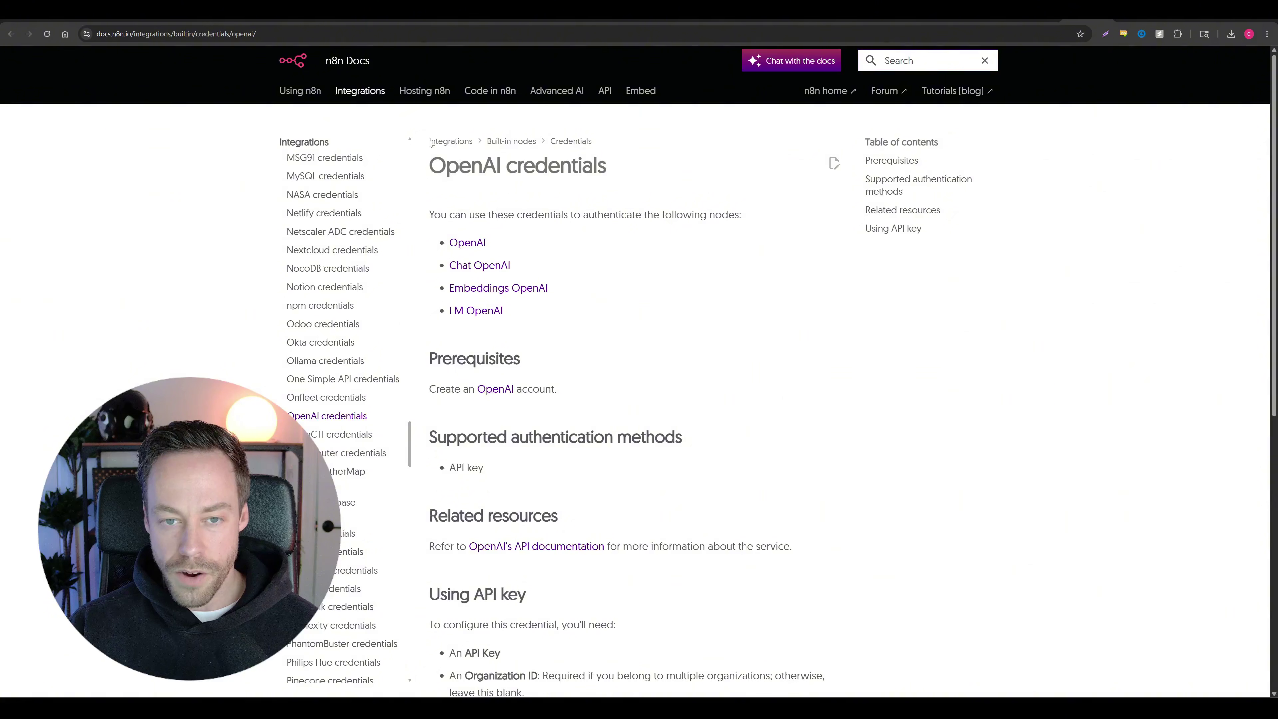
# Step: Read through the OpenAI credentials guide down to the OpenAI account prerequisite
pyautogui.scroll(-2, 775, 298)
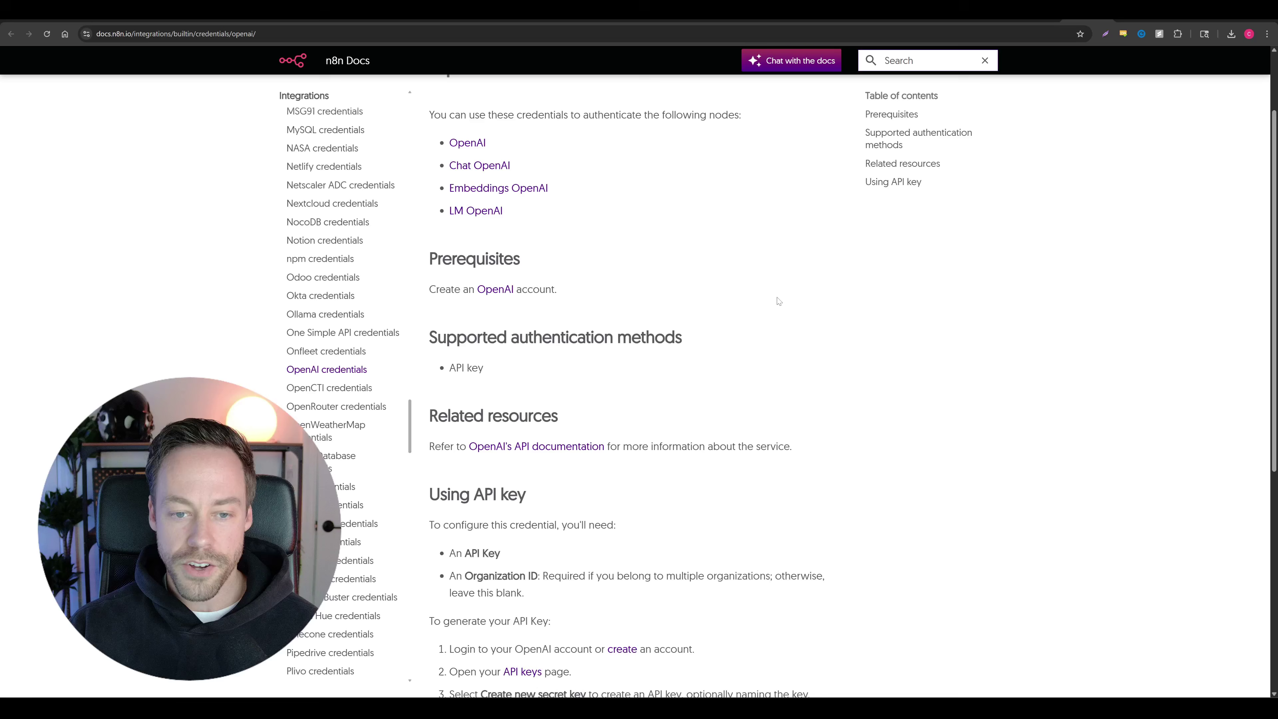
pyautogui.scroll(2, 783, 313)
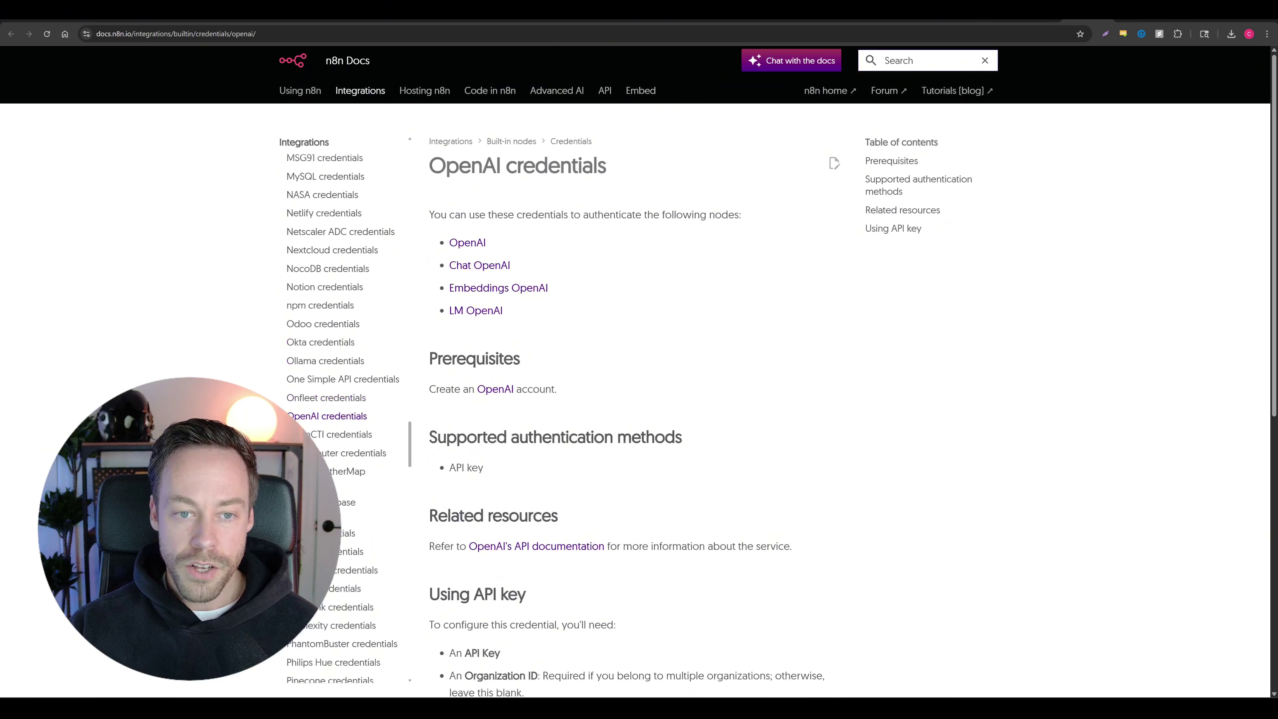
pyautogui.moveTo(427, 217); pyautogui.dragTo(751, 222)
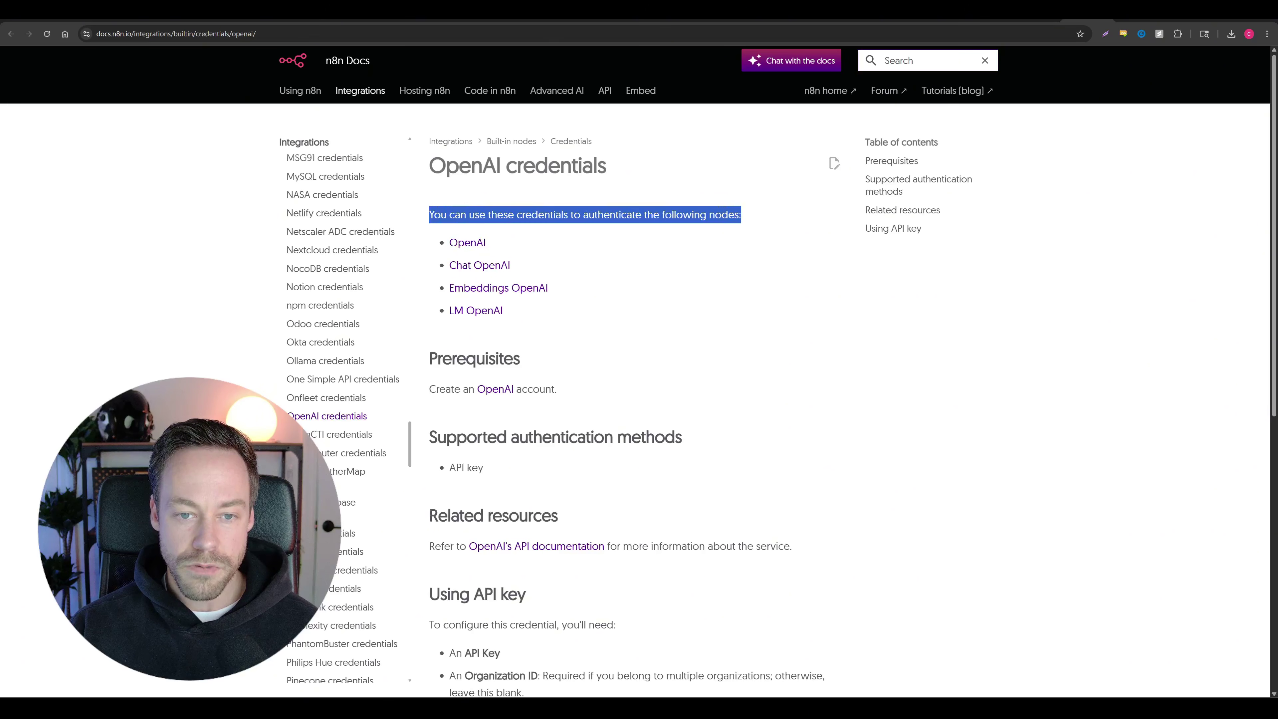
pyautogui.click(633, 305)
pyautogui.scroll(-3, 553, 326)
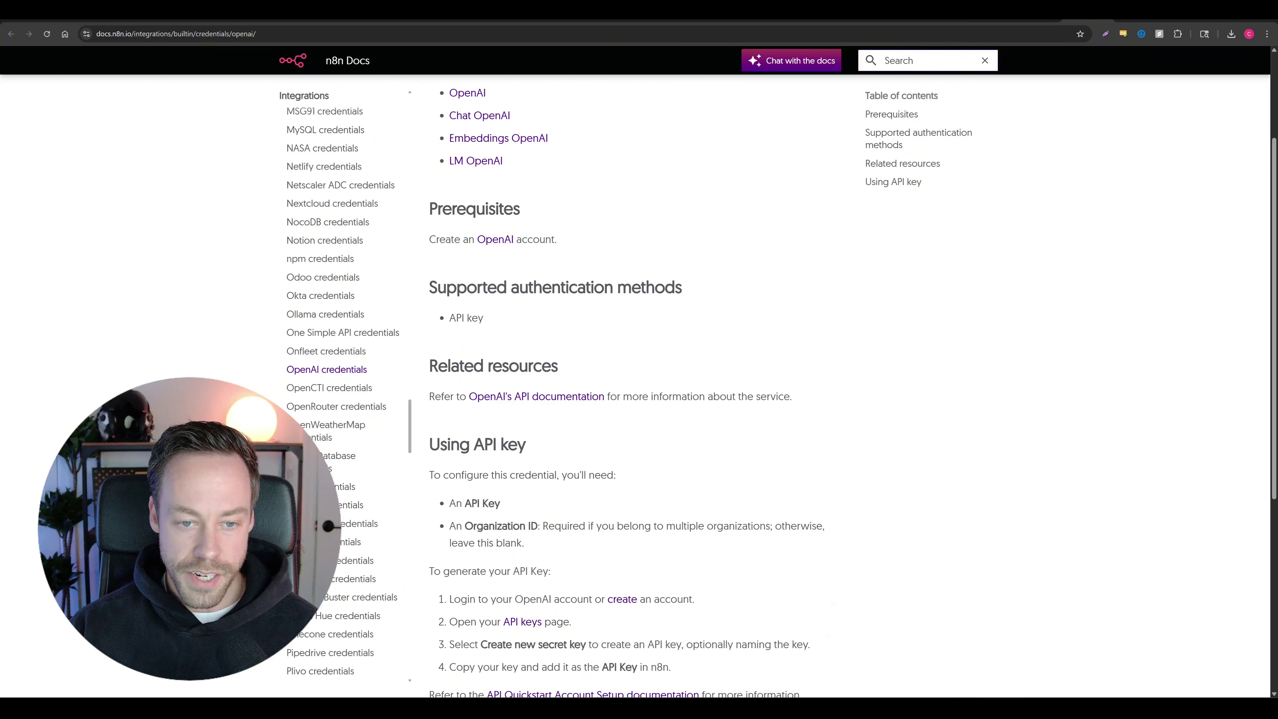
pyautogui.scroll(-1, 566, 312)
pyautogui.scroll(-4, 536, 322)
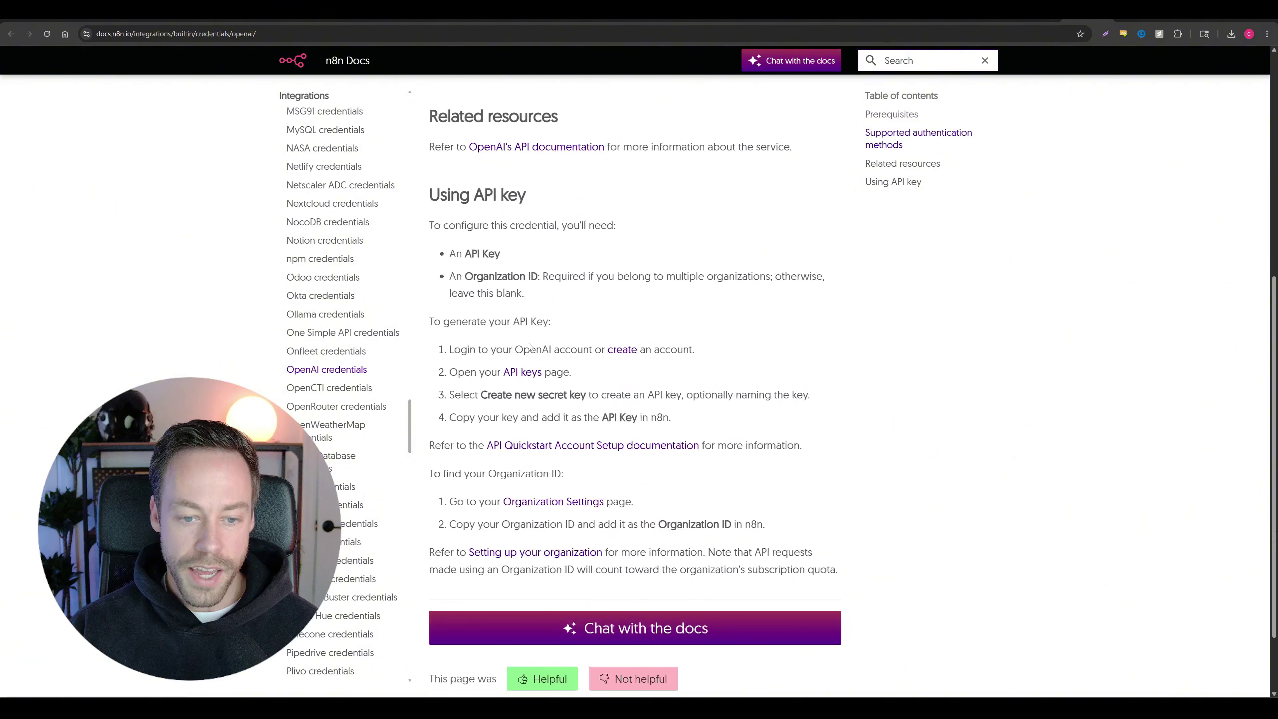
pyautogui.scroll(-1, 529, 346)
pyautogui.moveTo(443, 302); pyautogui.dragTo(702, 362)
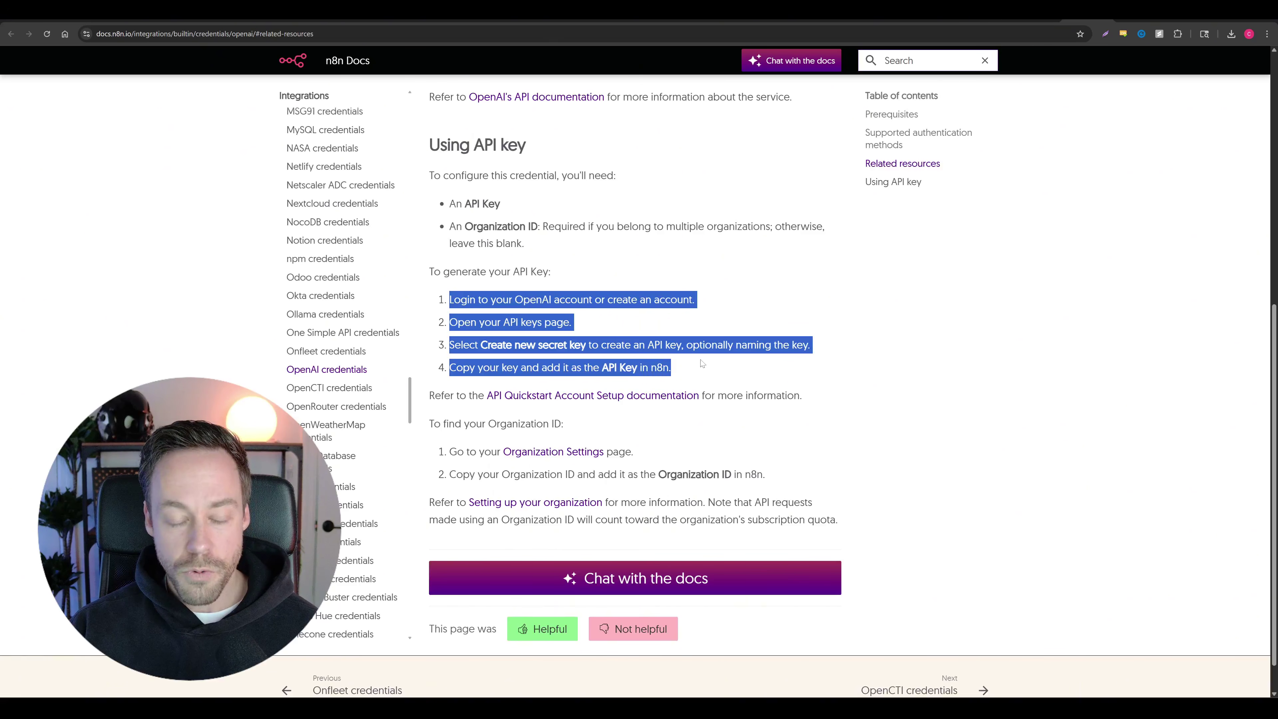
pyautogui.moveTo(514, 299); pyautogui.dragTo(594, 299)
# Step: Follow the guide's OpenAI account link and sign in with Google
pyautogui.scroll(5, 692, 286)
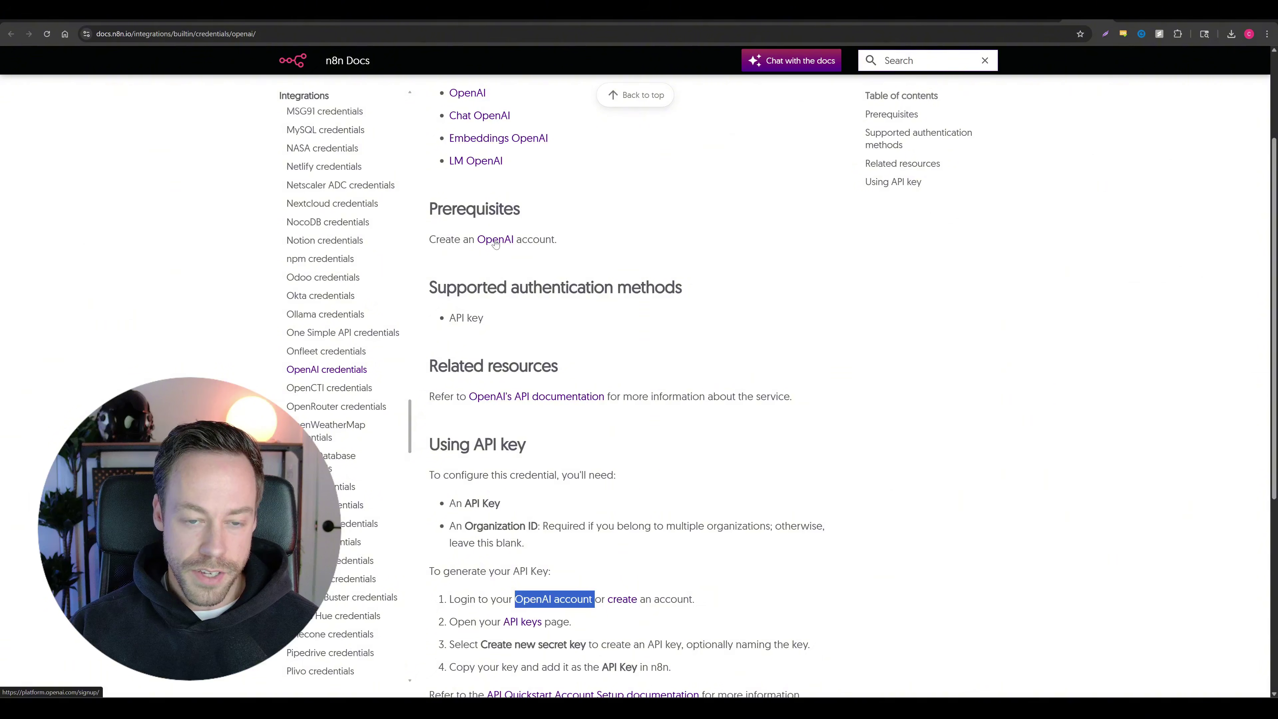
pyautogui.click(495, 241)
pyautogui.click(620, 312)
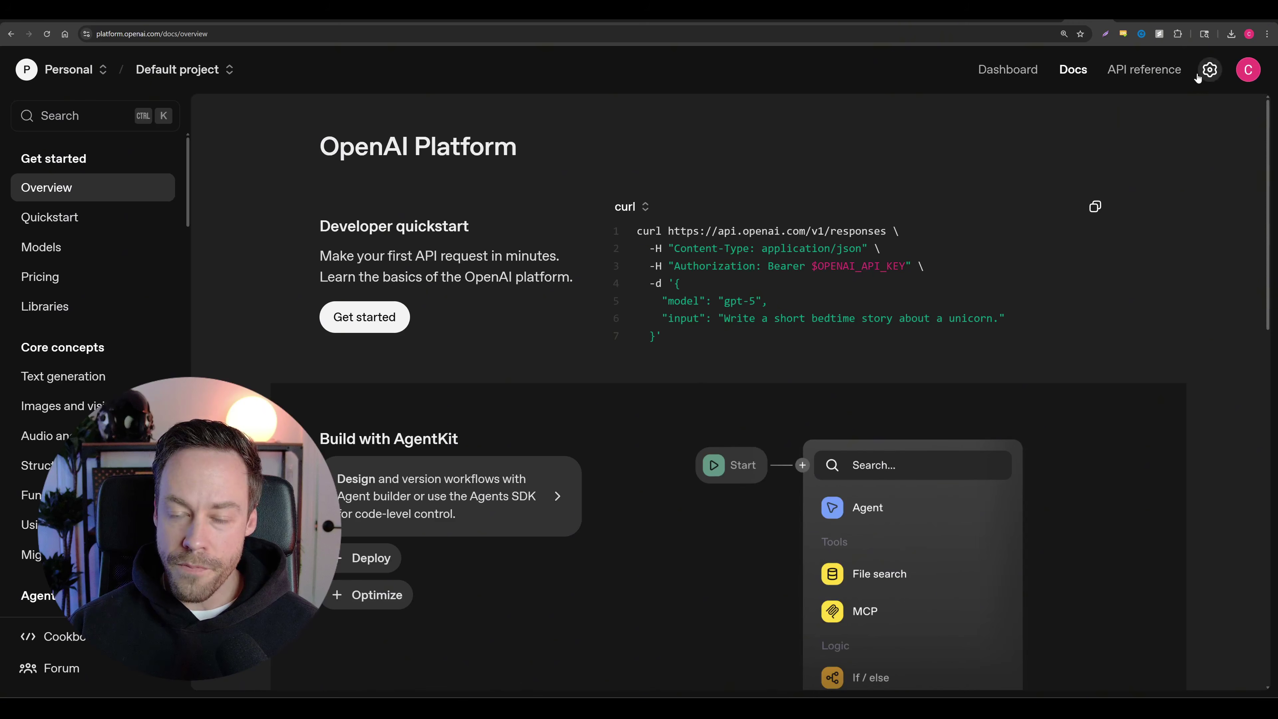
# Step: Check the billing overview in OpenAI settings, then go to the project's API keys
pyautogui.click(1208, 70)
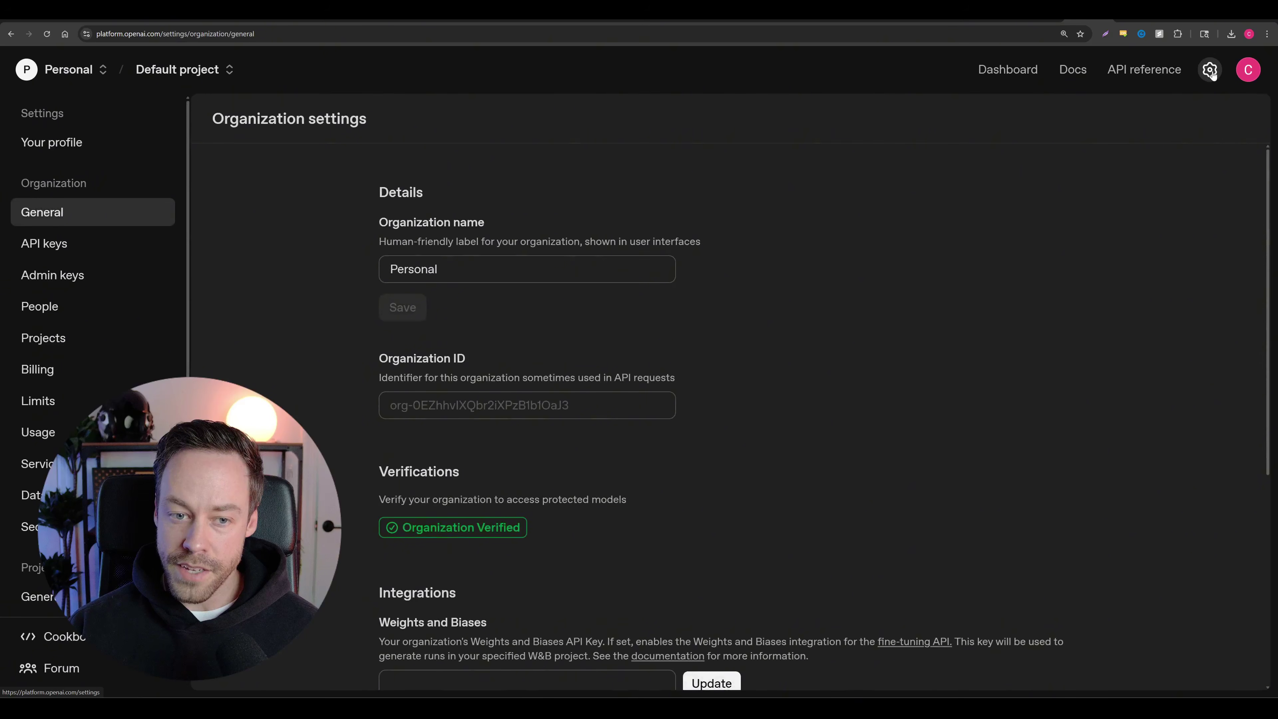
pyautogui.scroll(-2, 69, 308)
pyautogui.click(41, 273)
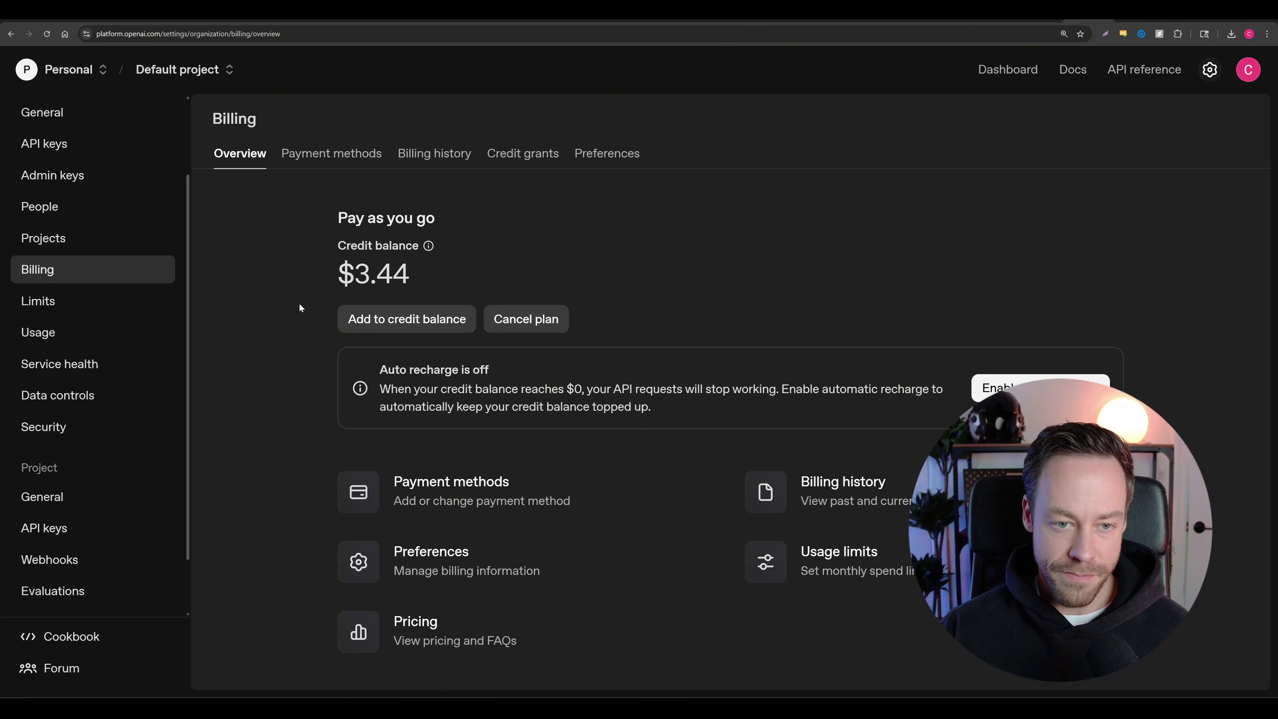
pyautogui.click(59, 532)
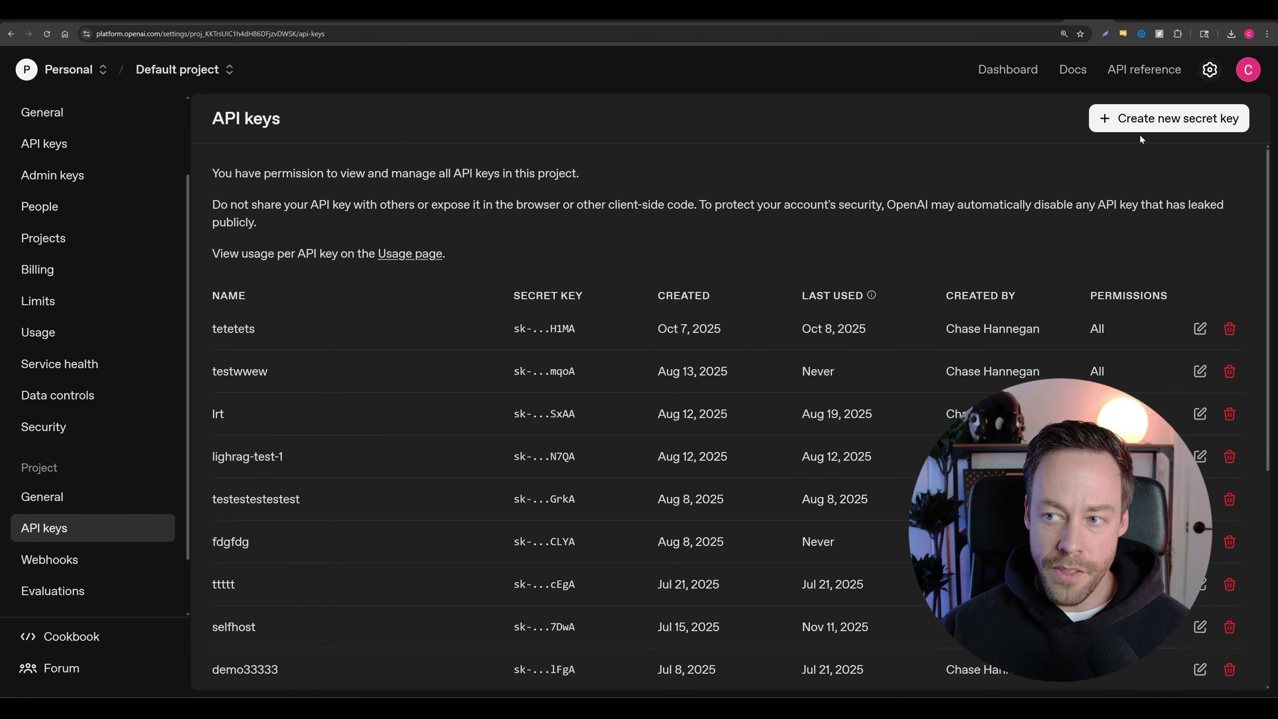
# Step: Create a new secret key named N8NTESTTEST
pyautogui.click(1142, 121)
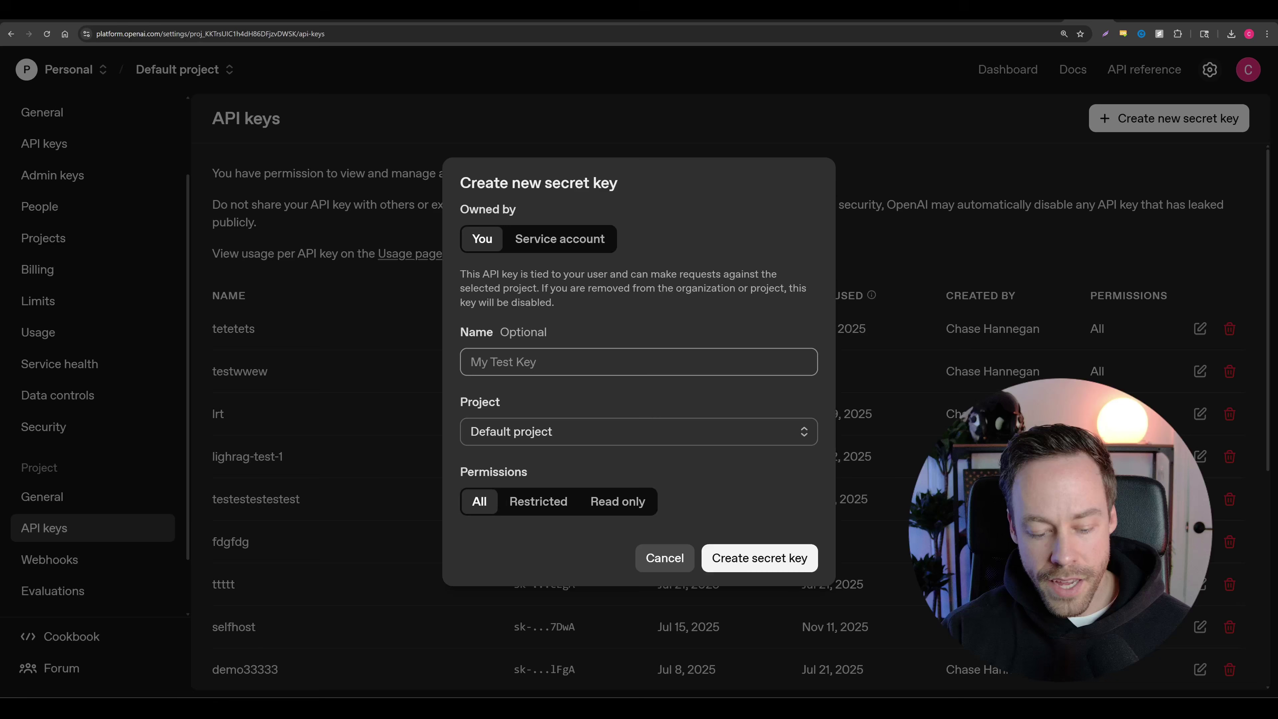
pyautogui.write('N8NTESTTEST')
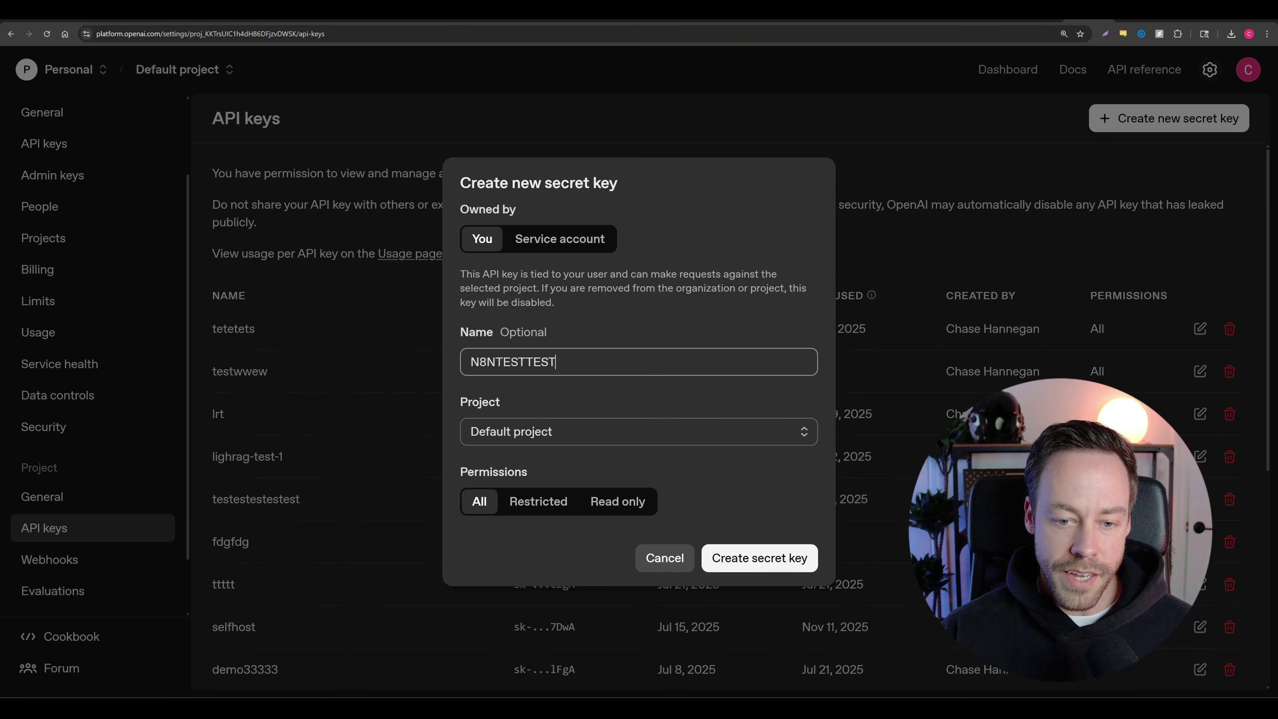
pyautogui.click(759, 558)
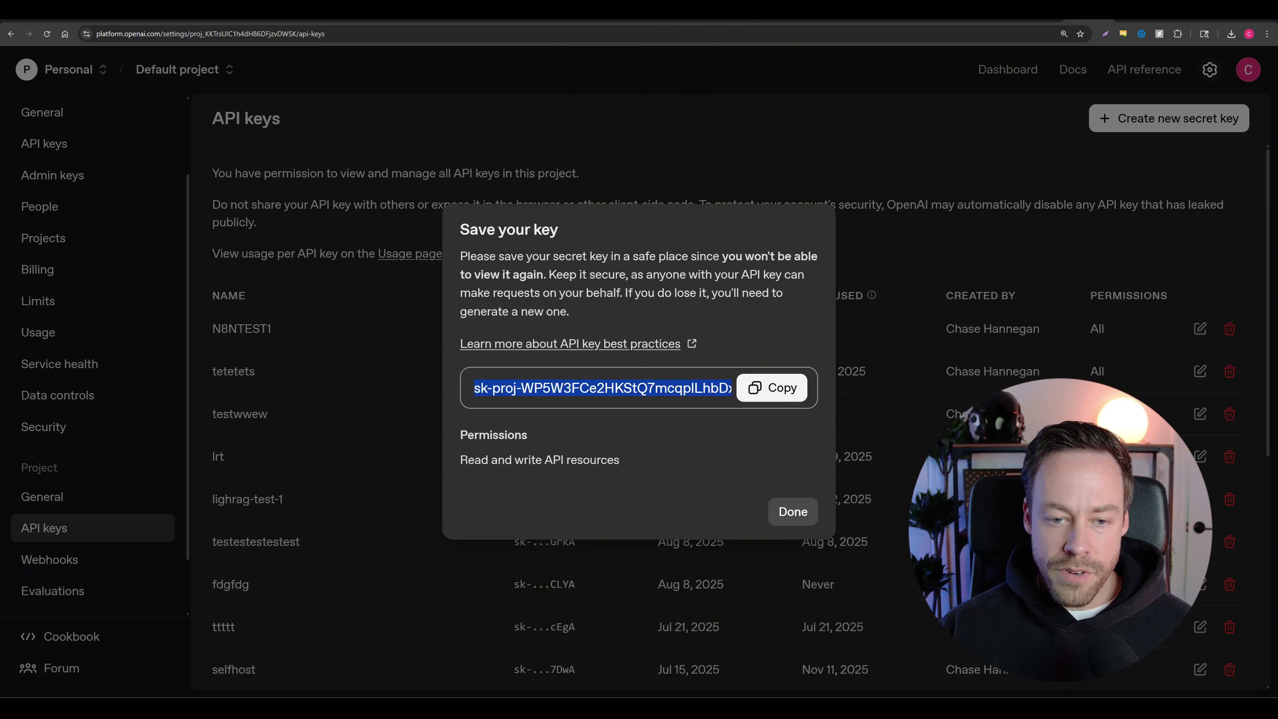
# Step: Copy the new secret key and paste it into the n8n credential's API Key field
pyautogui.click(772, 387)
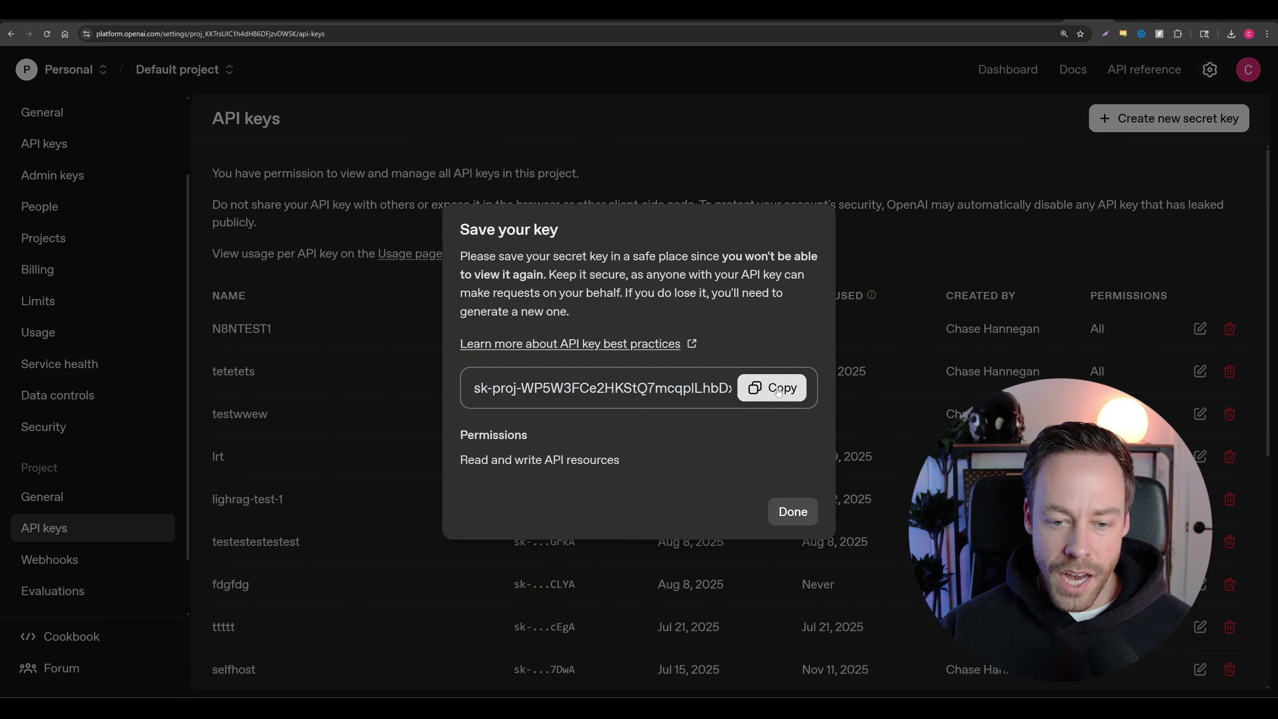
pyautogui.click(793, 511)
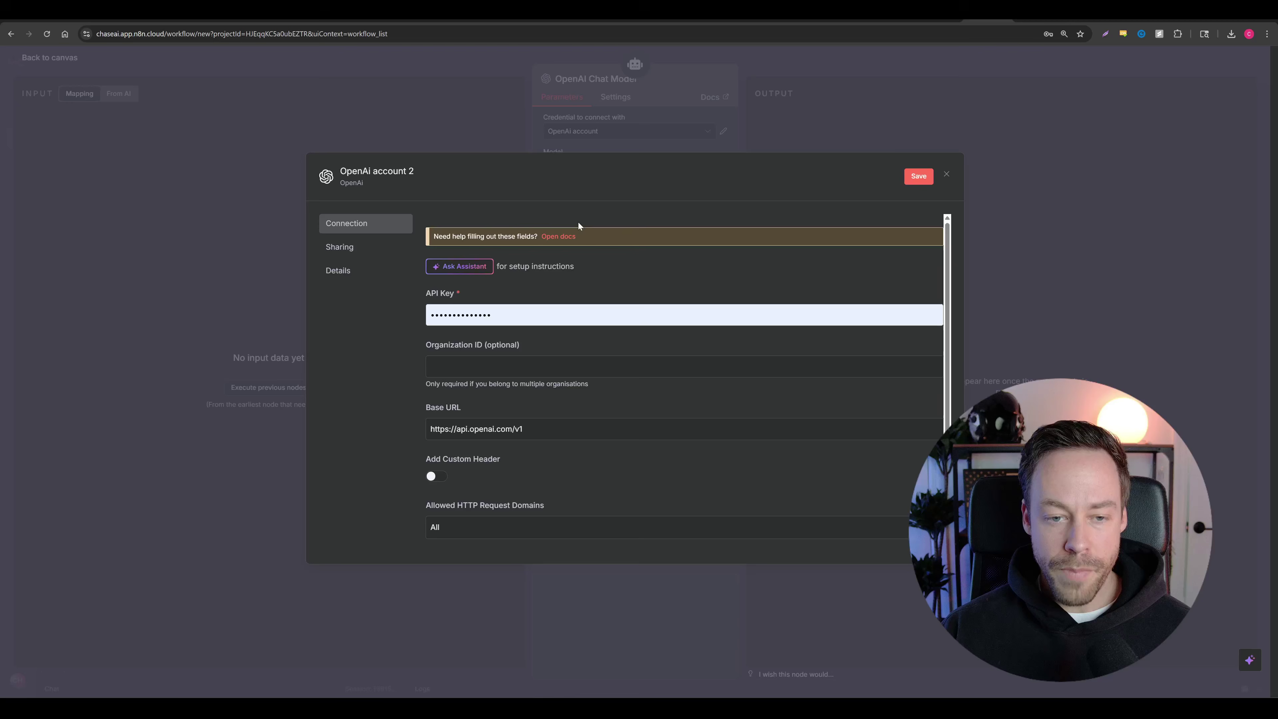
pyautogui.click(453, 315)
pyautogui.hotkey('ctrl', 'a')
pyautogui.hotkey('ctrl', 'v')
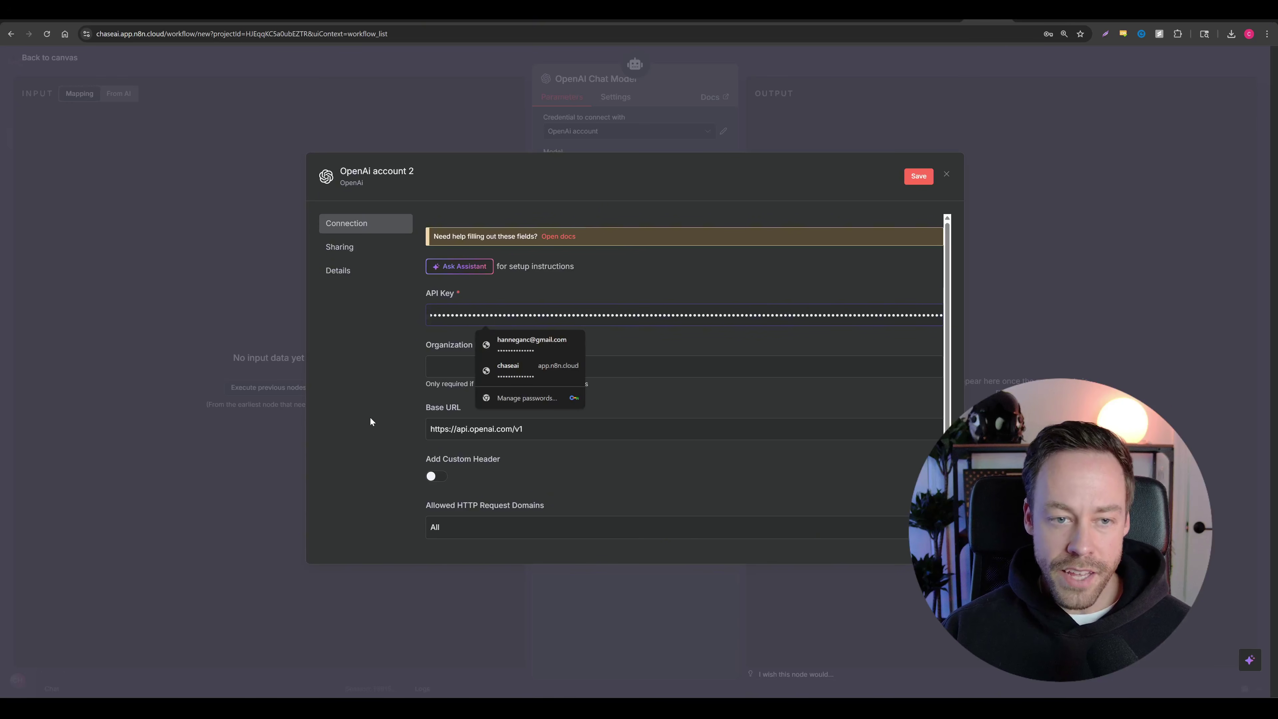
# Step: Name the credential TEST, save it and close the credential settings
pyautogui.click(389, 166)
pyautogui.write('TEST')
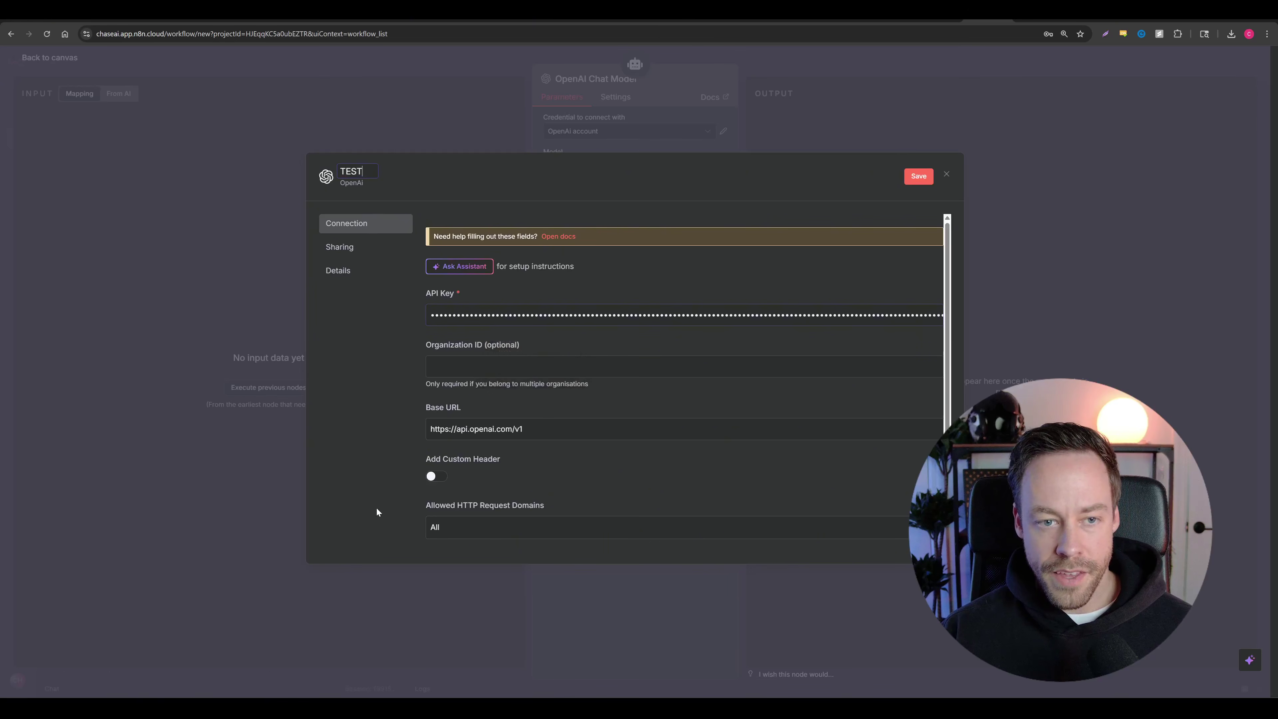
pyautogui.click(918, 176)
pyautogui.click(1076, 60)
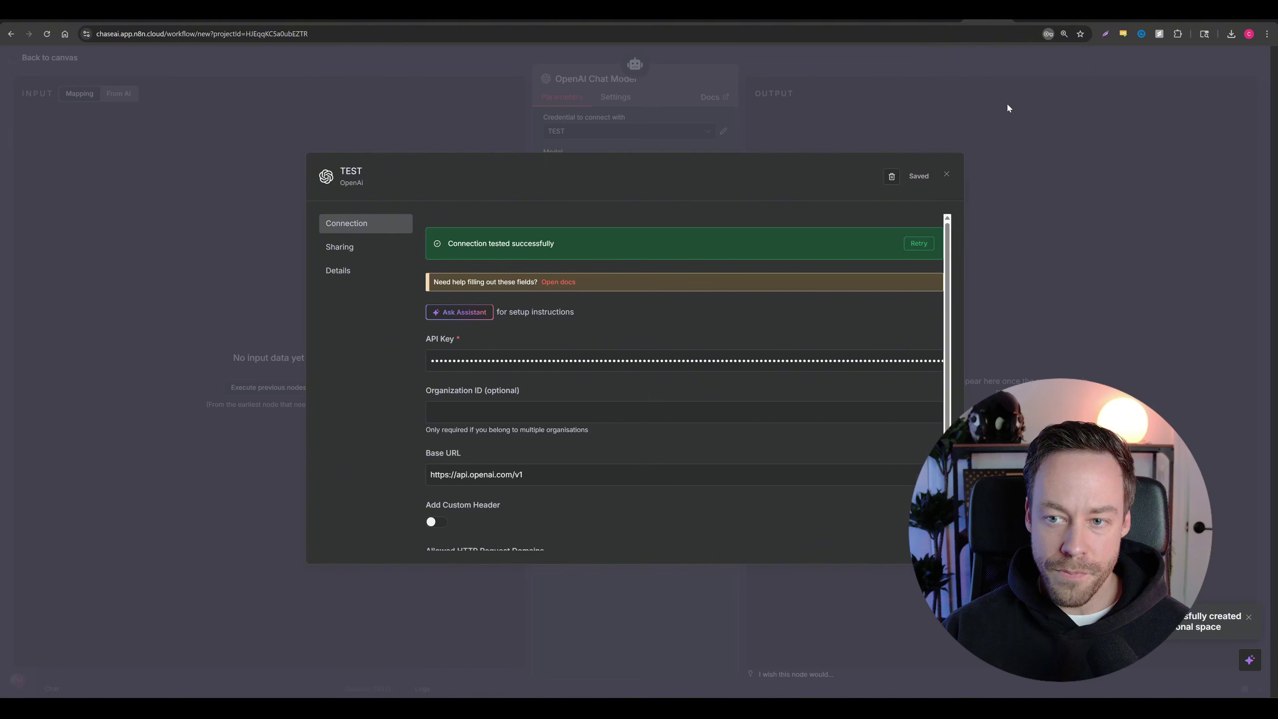
pyautogui.click(946, 174)
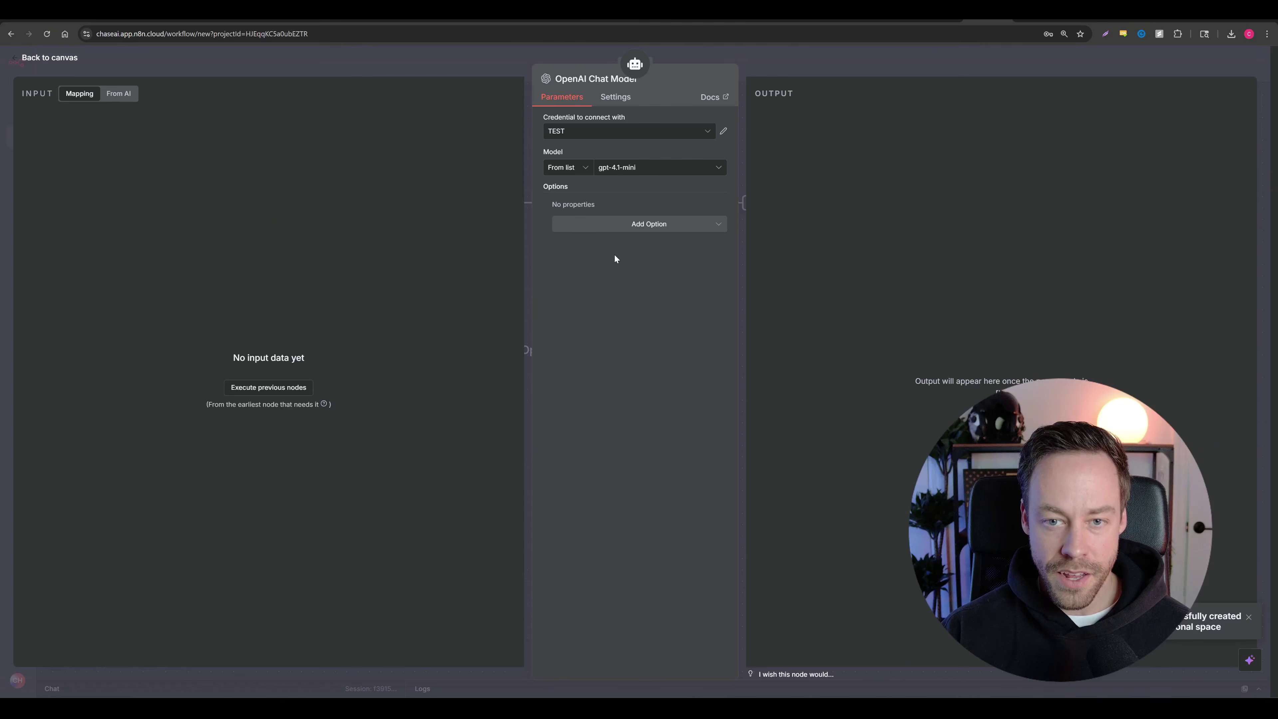
# Step: Send HELLO in the test chat and tidy the workflow's node layout
pyautogui.click(57, 59)
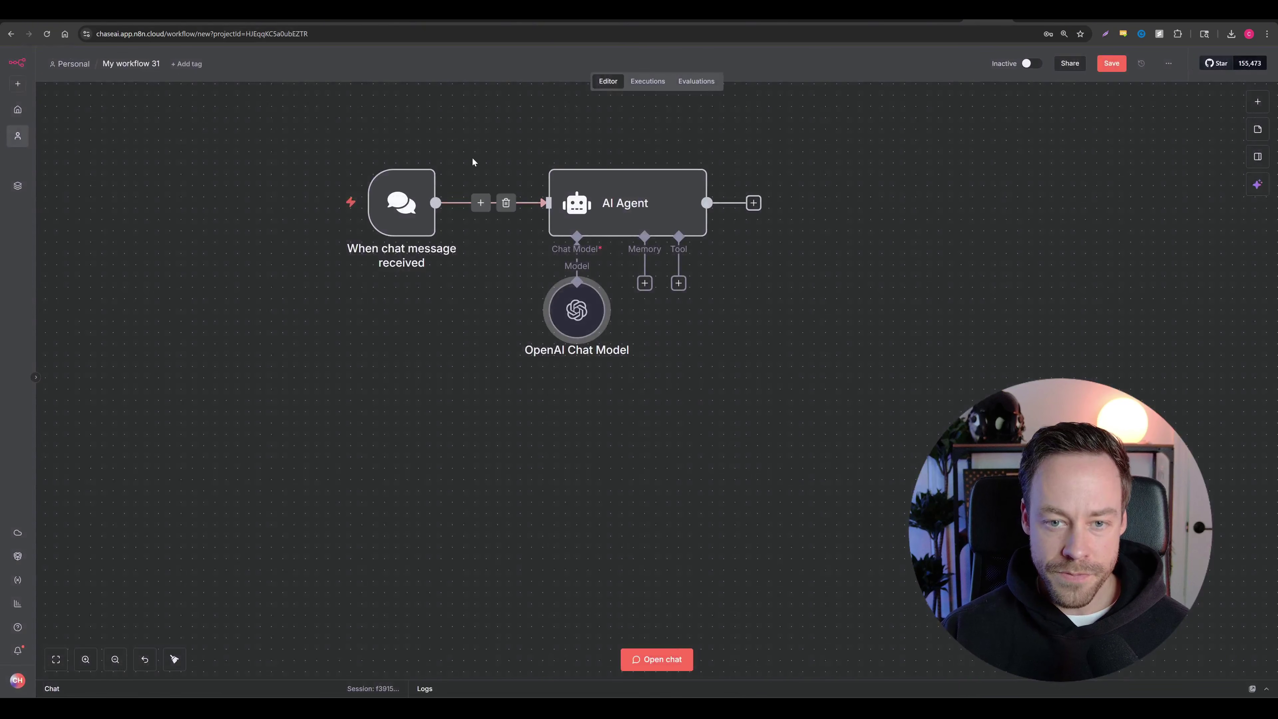
pyautogui.moveTo(418, 210); pyautogui.dragTo(498, 210)
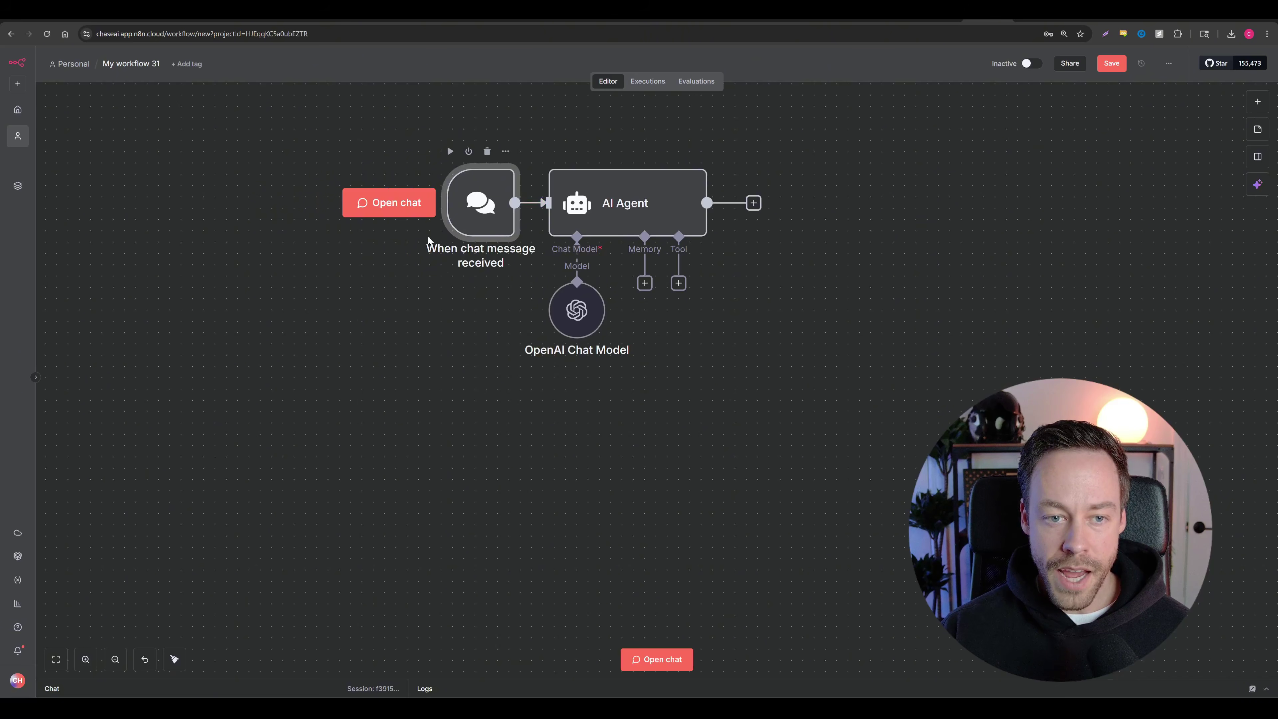
pyautogui.click(410, 209)
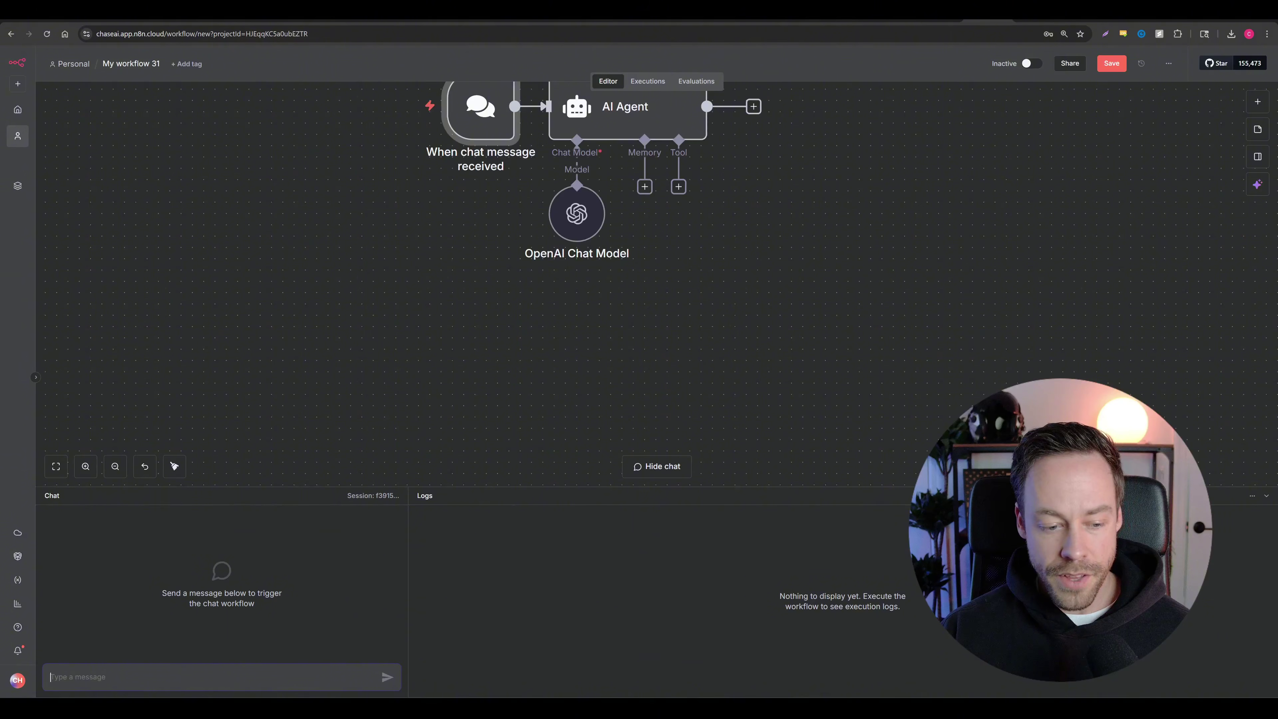
pyautogui.write('HELLO')
pyautogui.press('Return')
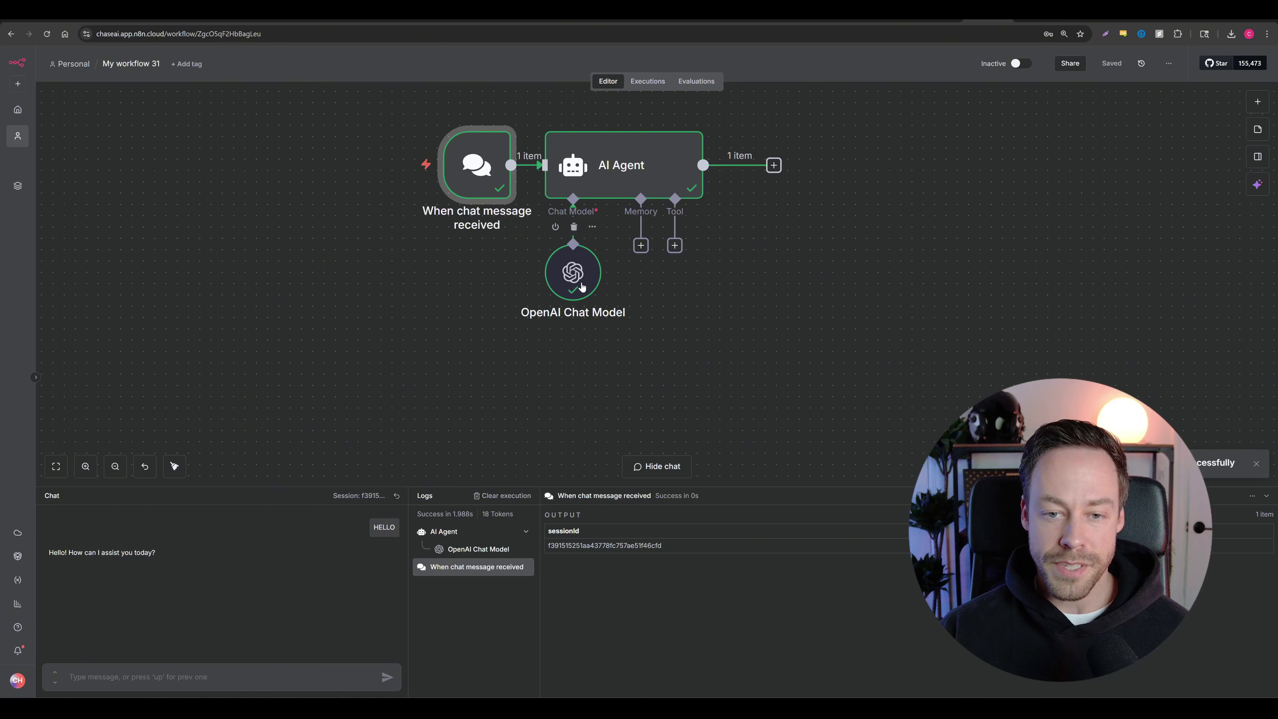
pyautogui.moveTo(573, 272); pyautogui.dragTo(537, 284)
pyautogui.moveTo(827, 234); pyautogui.dragTo(833, 263)
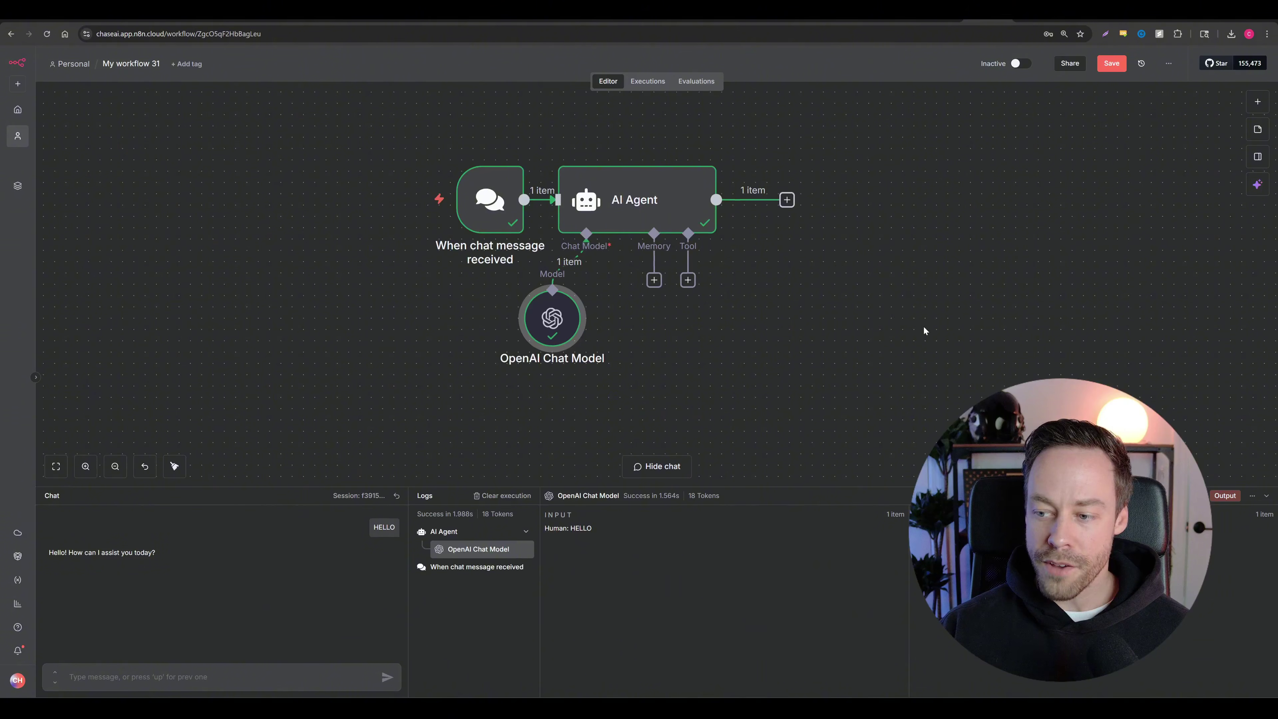
# Step: Hide the chat panel and shift all three workflow nodes up and right together
pyautogui.click(1266, 500)
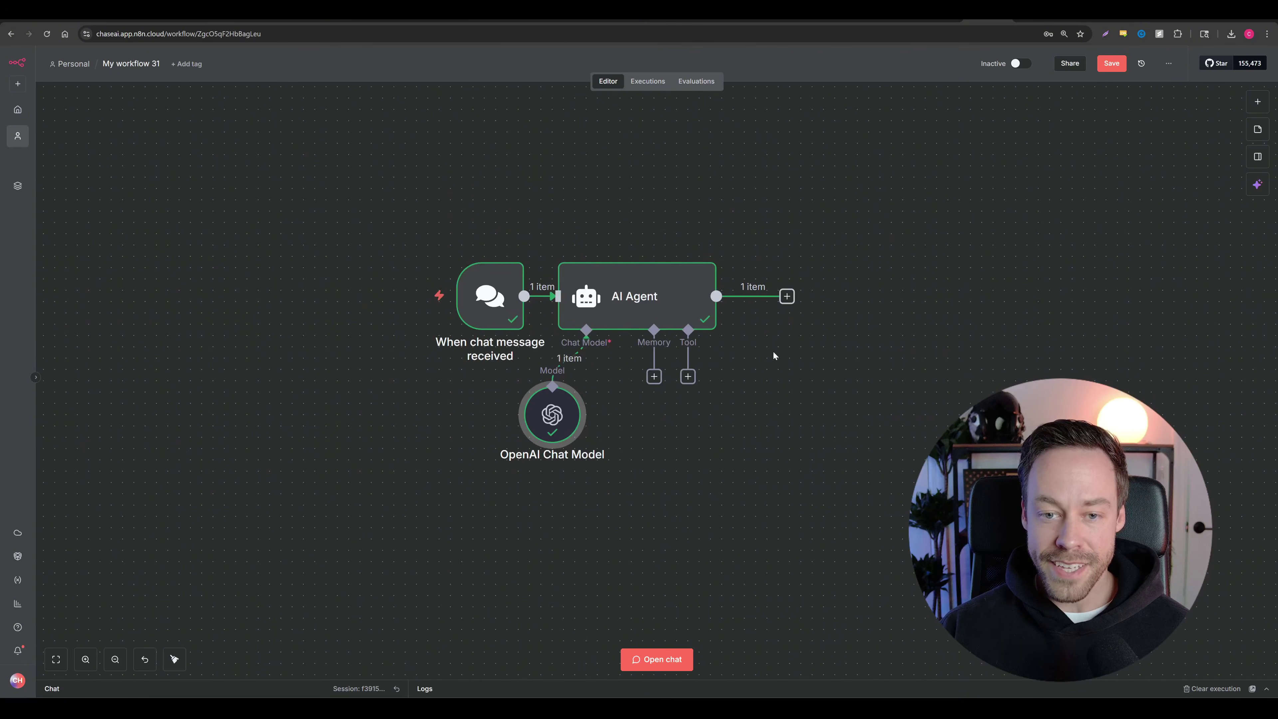
pyautogui.moveTo(372, 222); pyautogui.dragTo(881, 560)
pyautogui.moveTo(655, 342); pyautogui.dragTo(685, 224)
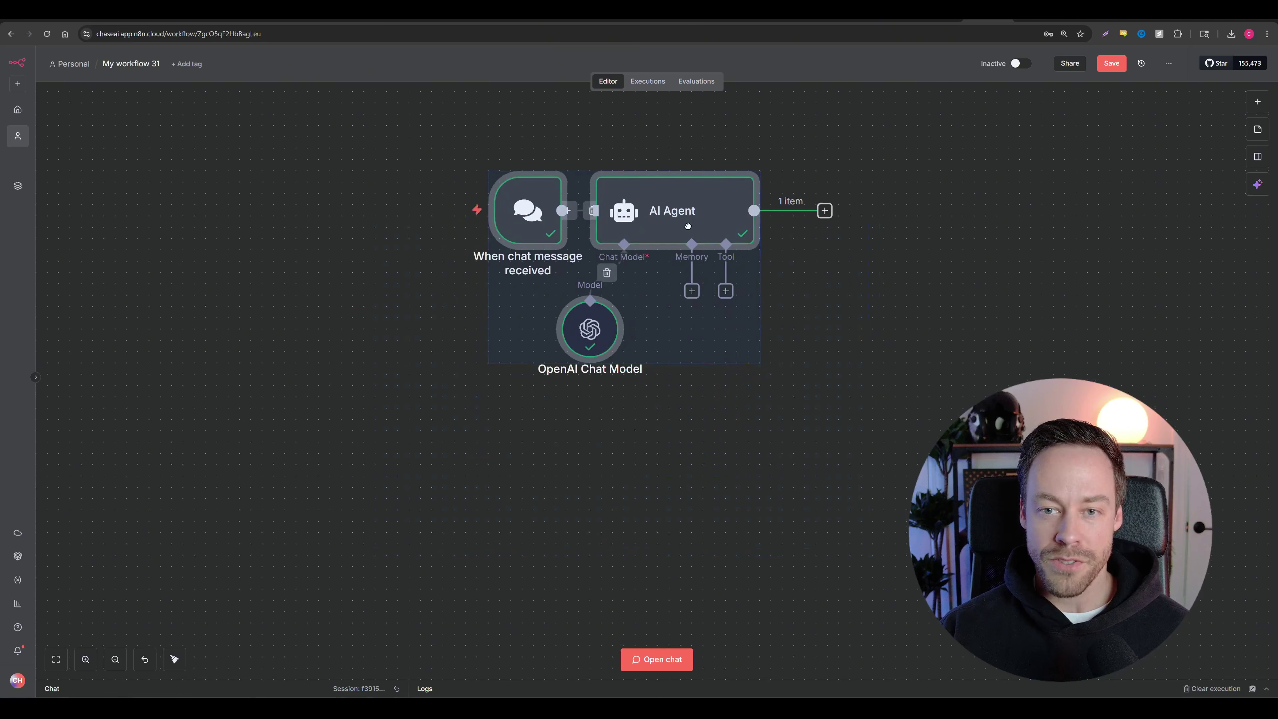
pyautogui.click(903, 363)
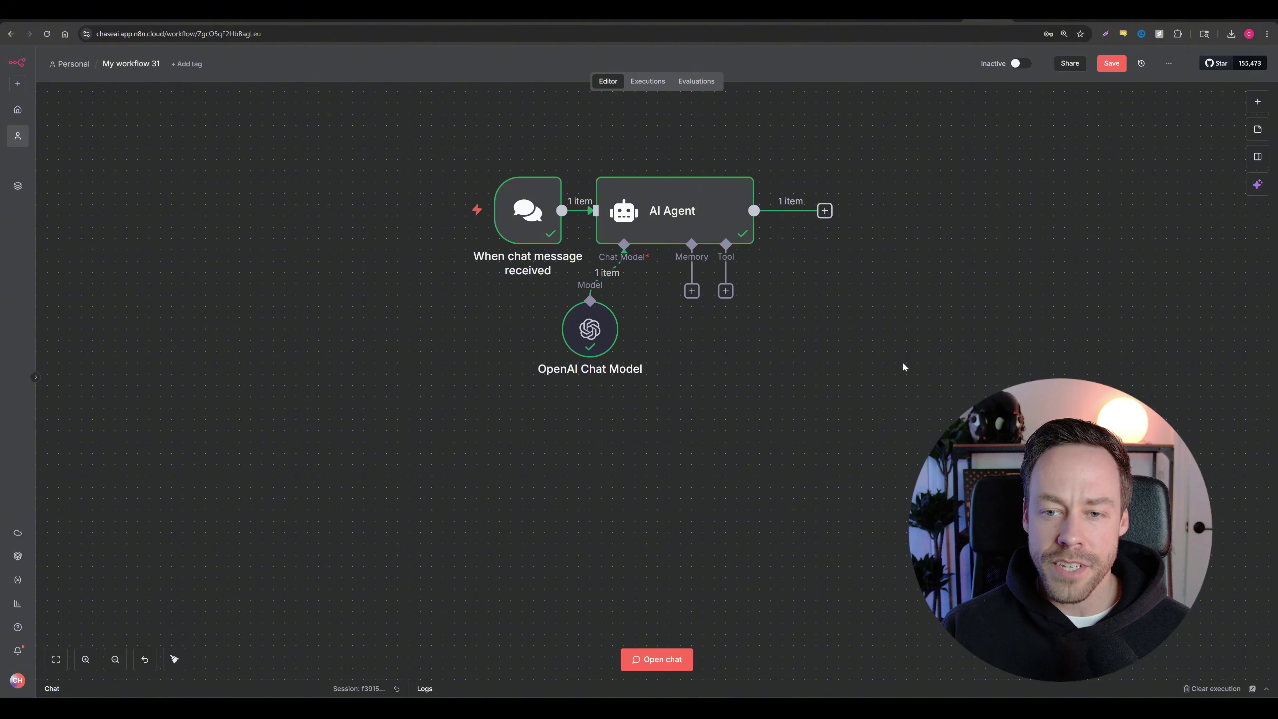
# Step: Drag the OpenAI Chat Model away and delete its link to the AI Agent
pyautogui.moveTo(585, 331); pyautogui.dragTo(585, 363)
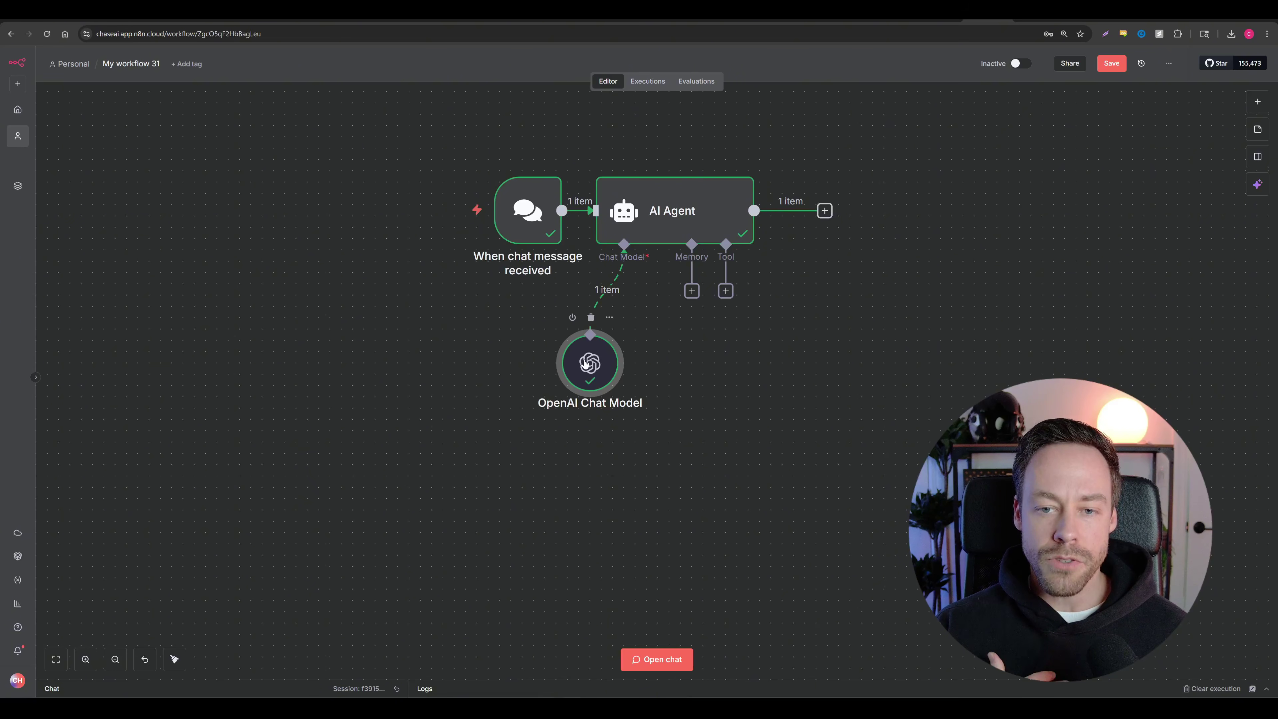
pyautogui.moveTo(587, 363); pyautogui.dragTo(356, 386)
pyautogui.click(538, 311)
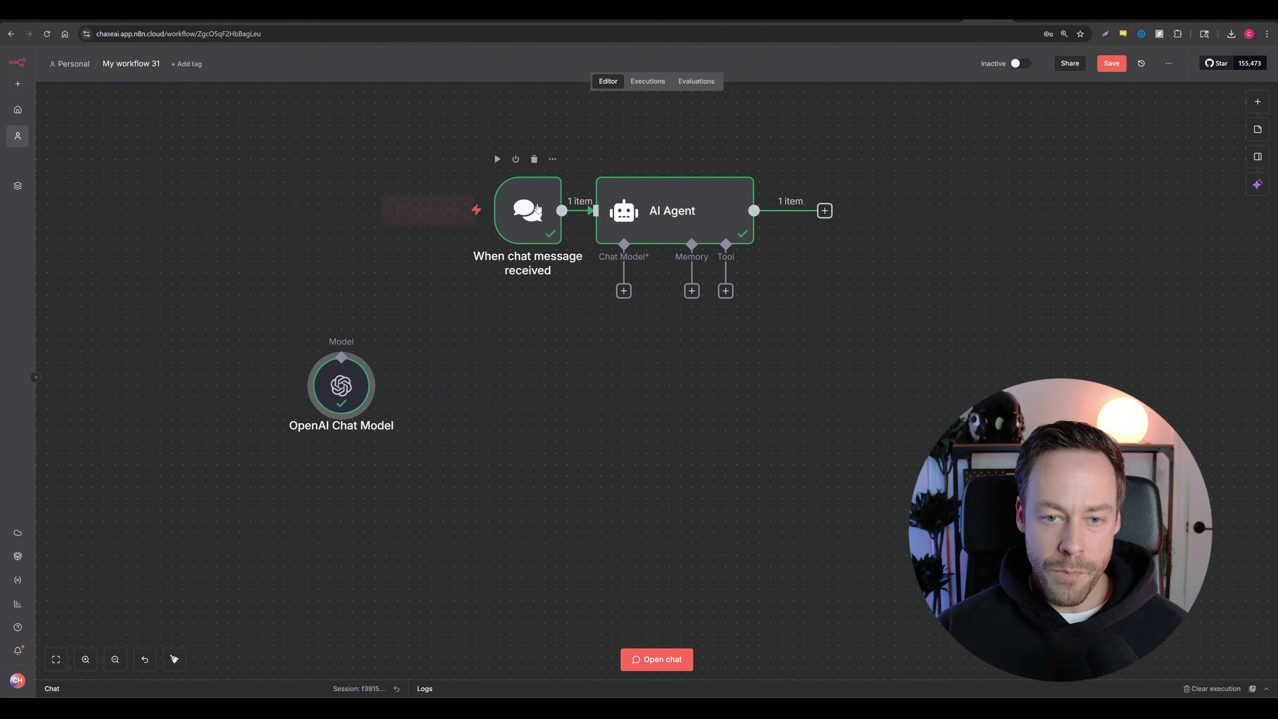
pyautogui.moveTo(527, 210); pyautogui.dragTo(426, 154)
# Step: Reposition the chat trigger, AI Agent and detached OpenAI Chat Model nodes
pyautogui.moveTo(683, 213); pyautogui.dragTo(769, 279)
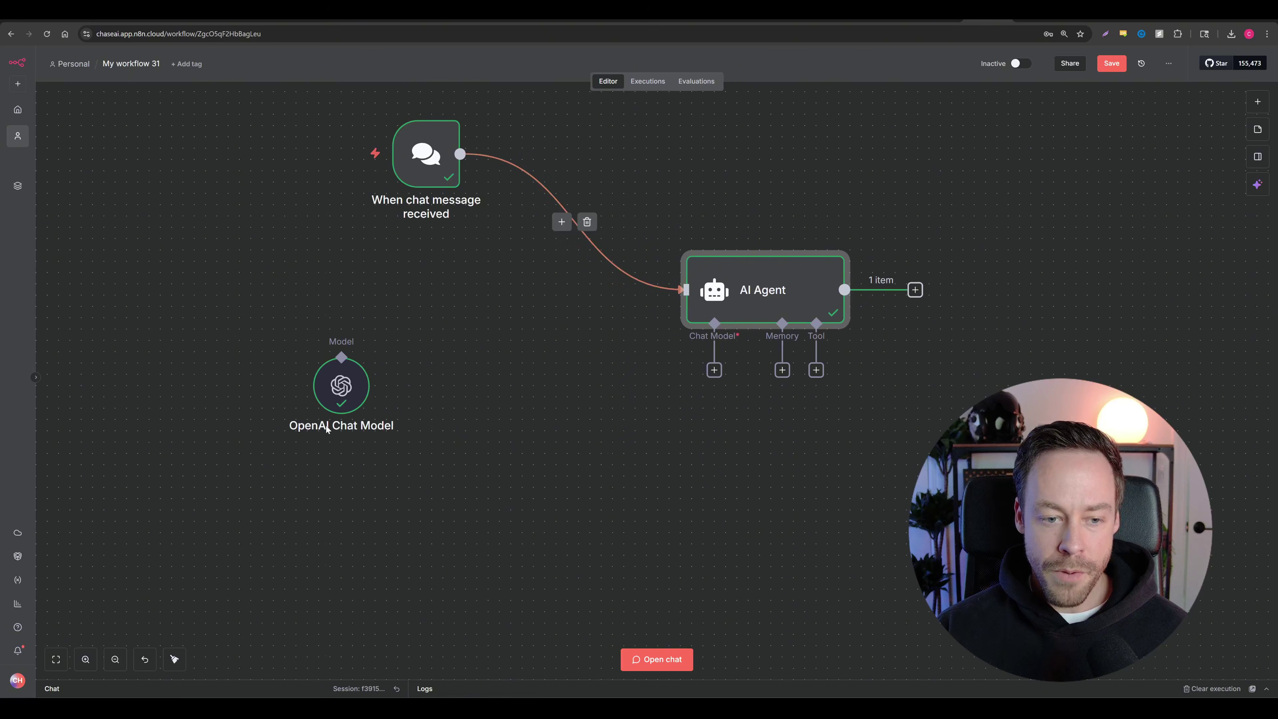
pyautogui.moveTo(354, 380)
pyautogui.mouseDown()
pyautogui.moveTo(389, 366)
pyautogui.moveTo(467, 368)
pyautogui.moveTo(372, 354)
pyautogui.moveTo(409, 377)
pyautogui.moveTo(377, 390)
pyautogui.mouseUp()
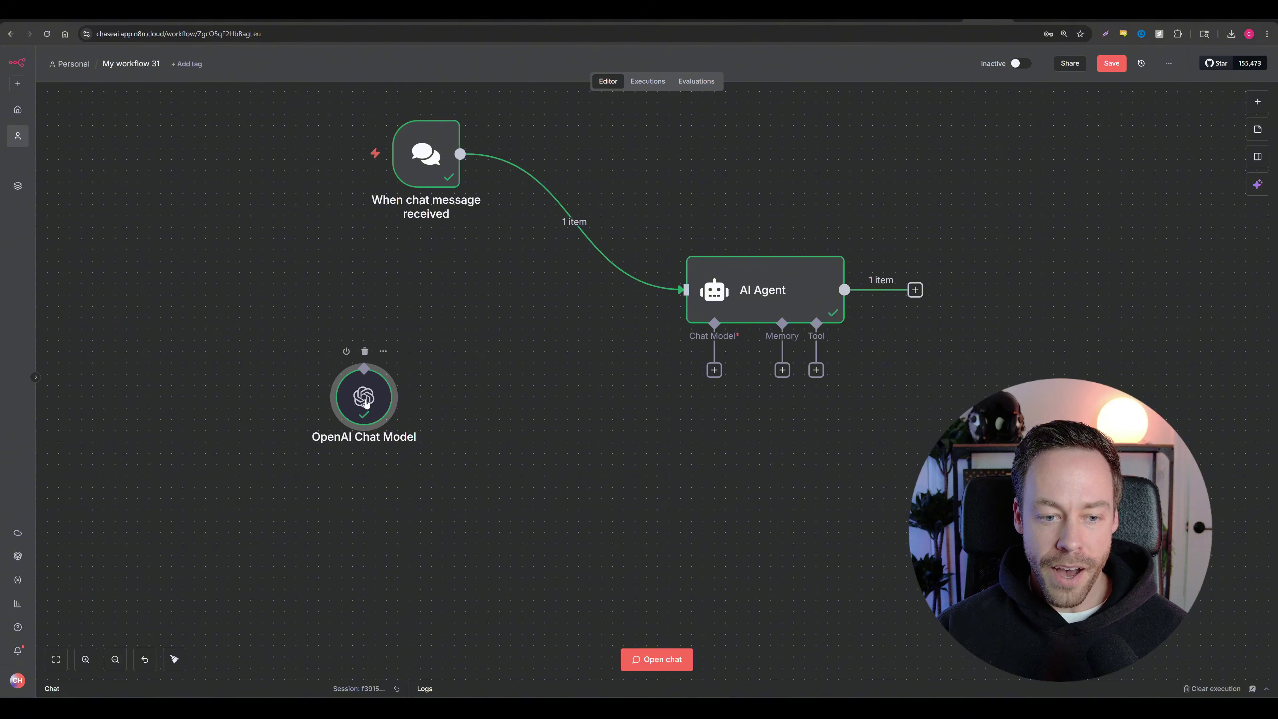
pyautogui.moveTo(745, 304); pyautogui.dragTo(740, 265)
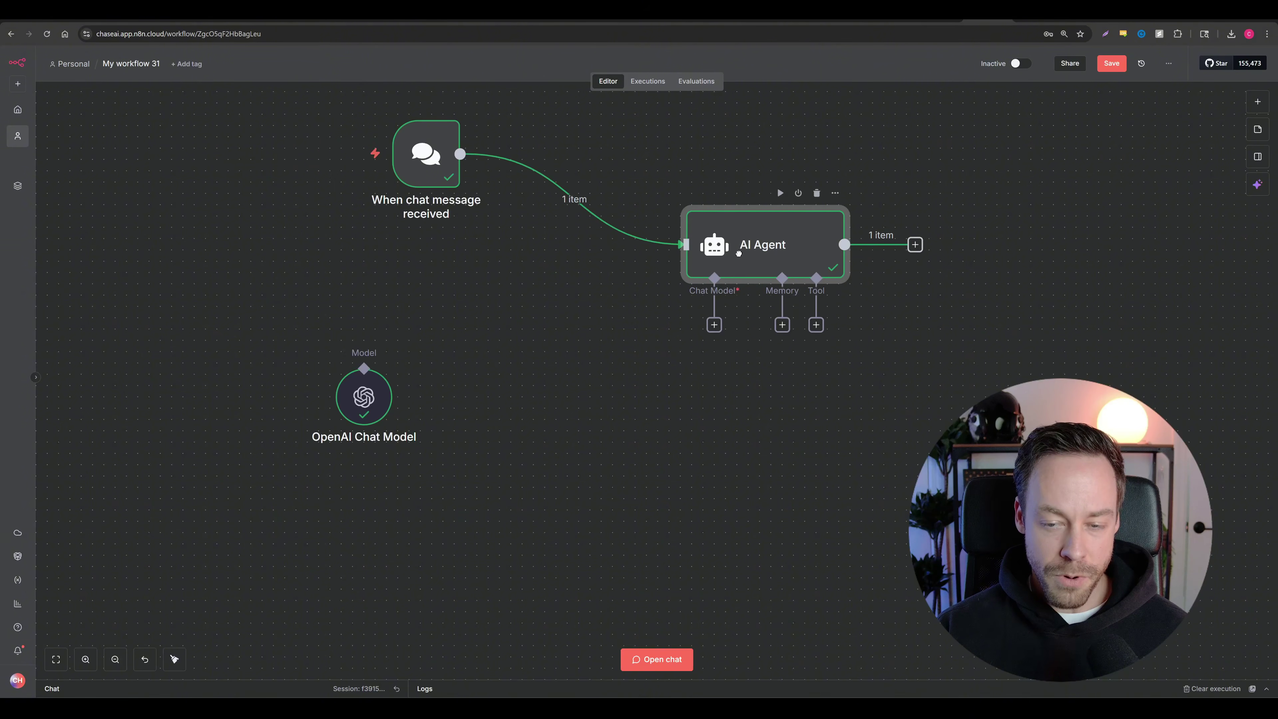
pyautogui.moveTo(372, 415); pyautogui.dragTo(389, 442)
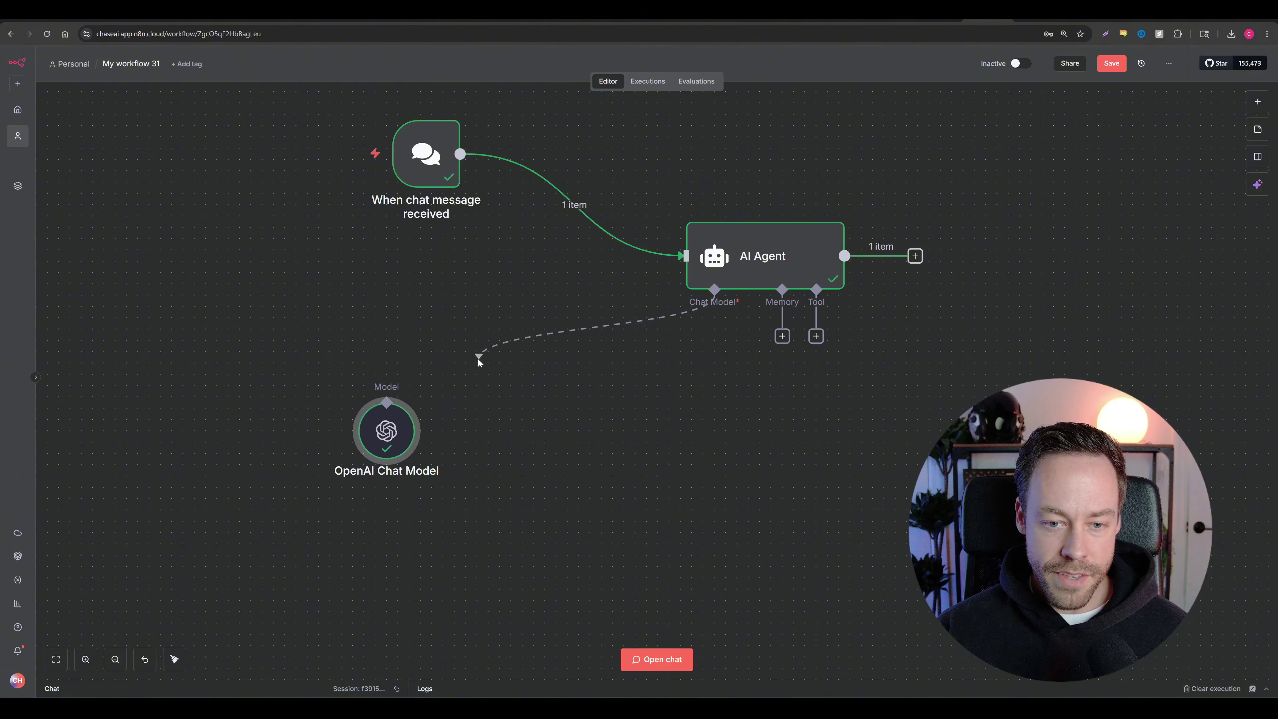
# Step: Reconnect the OpenAI Chat Model to the AI Agent's chat model input
pyautogui.moveTo(451, 373); pyautogui.dragTo(403, 398)
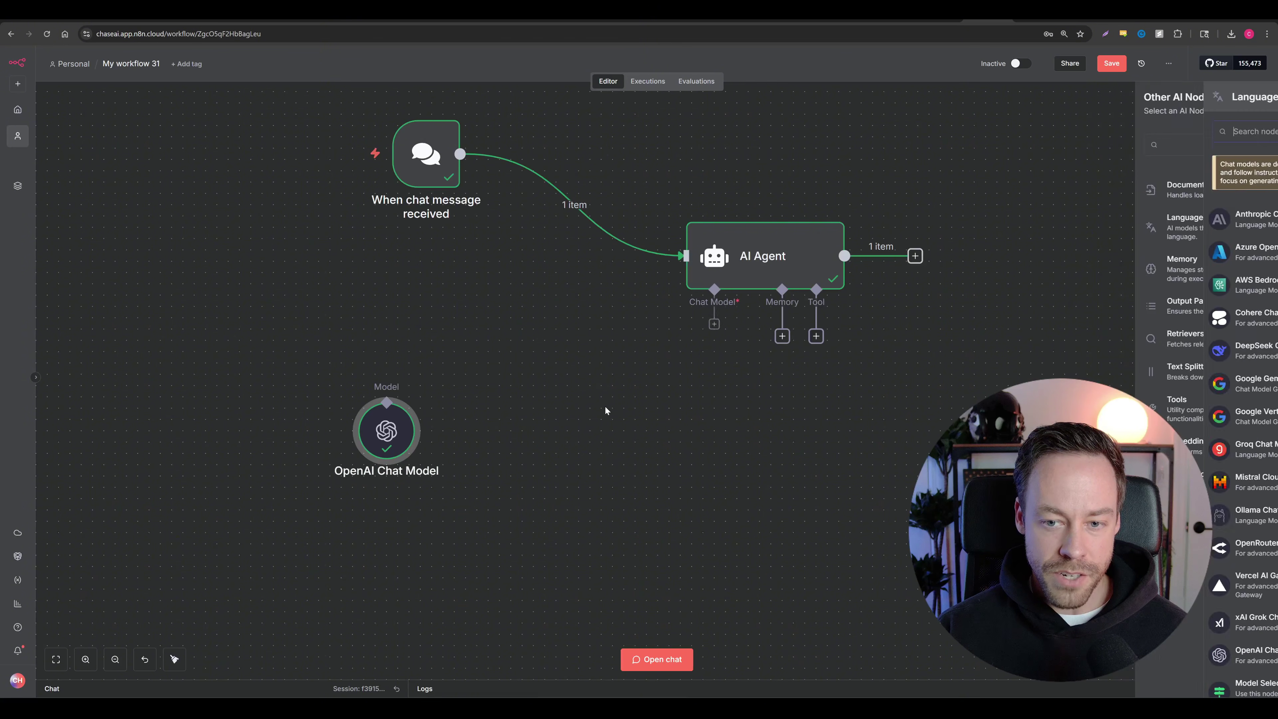
pyautogui.moveTo(709, 344); pyautogui.dragTo(443, 442)
pyautogui.moveTo(435, 162); pyautogui.dragTo(422, 196)
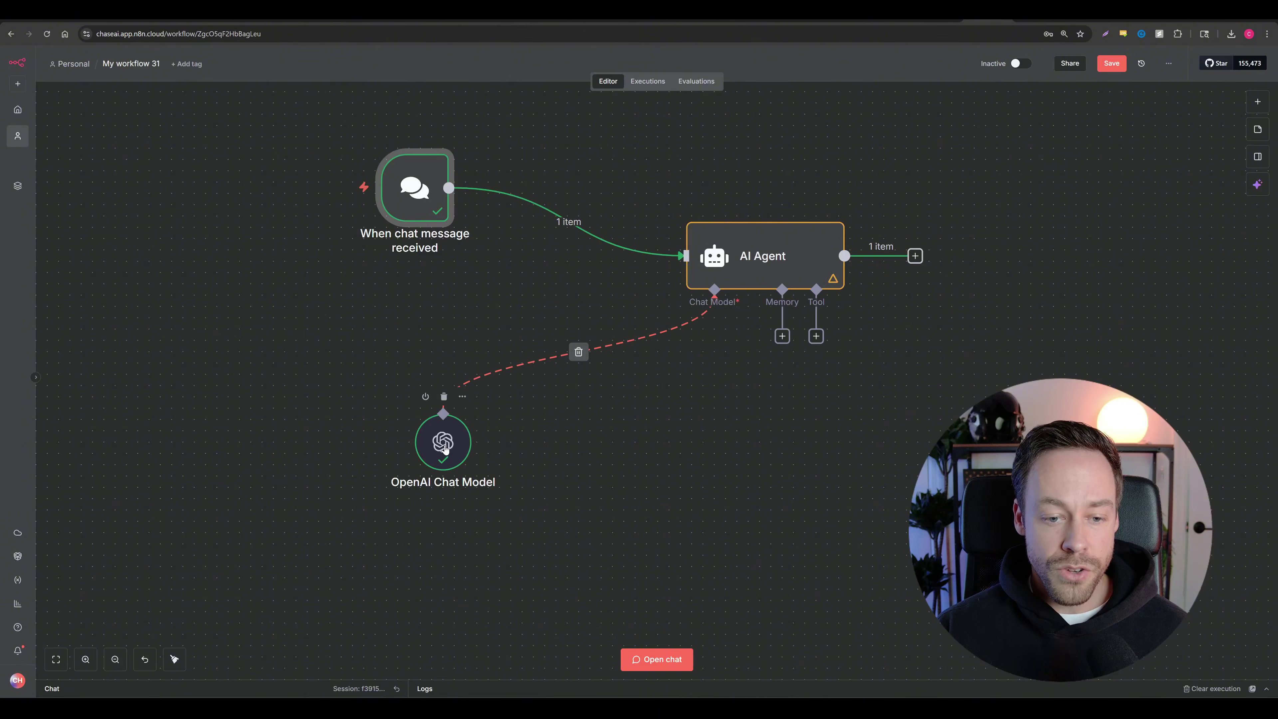
pyautogui.moveTo(444, 450); pyautogui.dragTo(388, 426)
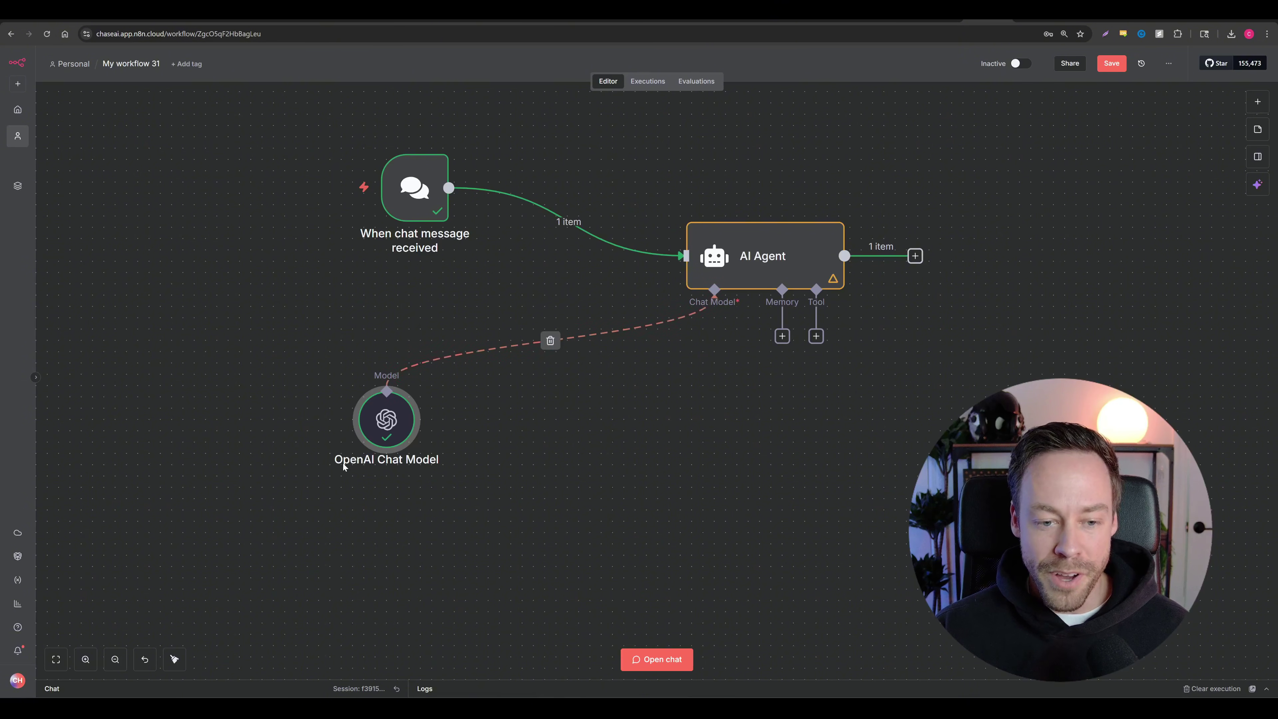
# Step: Place the trigger and chat model beside the AI Agent, then move all three up-left together
pyautogui.moveTo(385, 423); pyautogui.dragTo(395, 433)
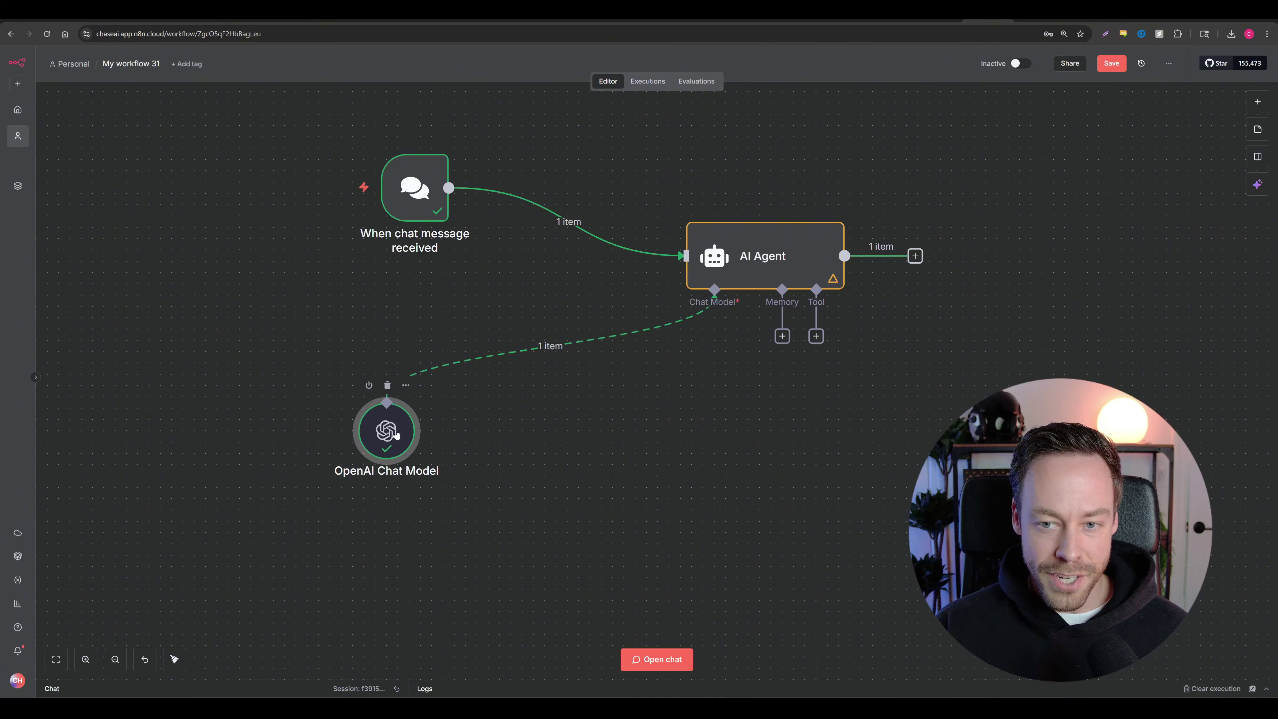
pyautogui.moveTo(396, 434); pyautogui.dragTo(520, 388)
pyautogui.moveTo(423, 190); pyautogui.dragTo(581, 258)
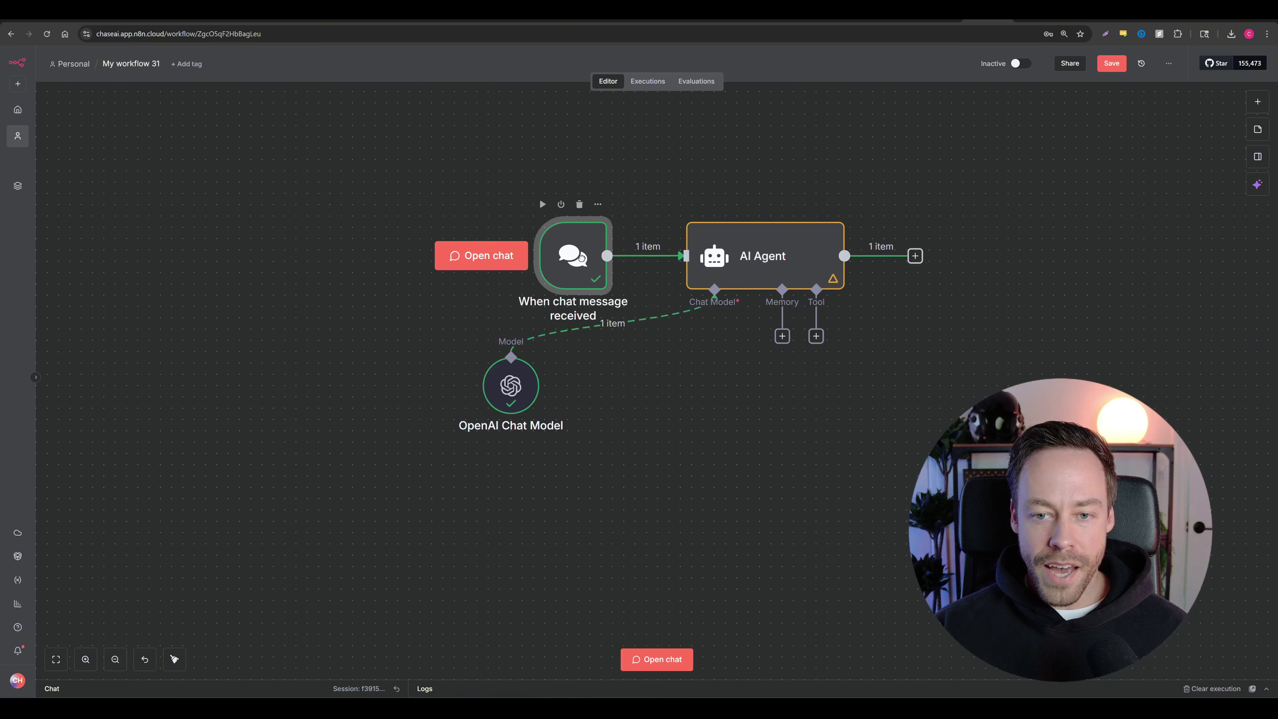
pyautogui.moveTo(510, 381); pyautogui.dragTo(577, 392)
pyautogui.moveTo(370, 121); pyautogui.dragTo(890, 533)
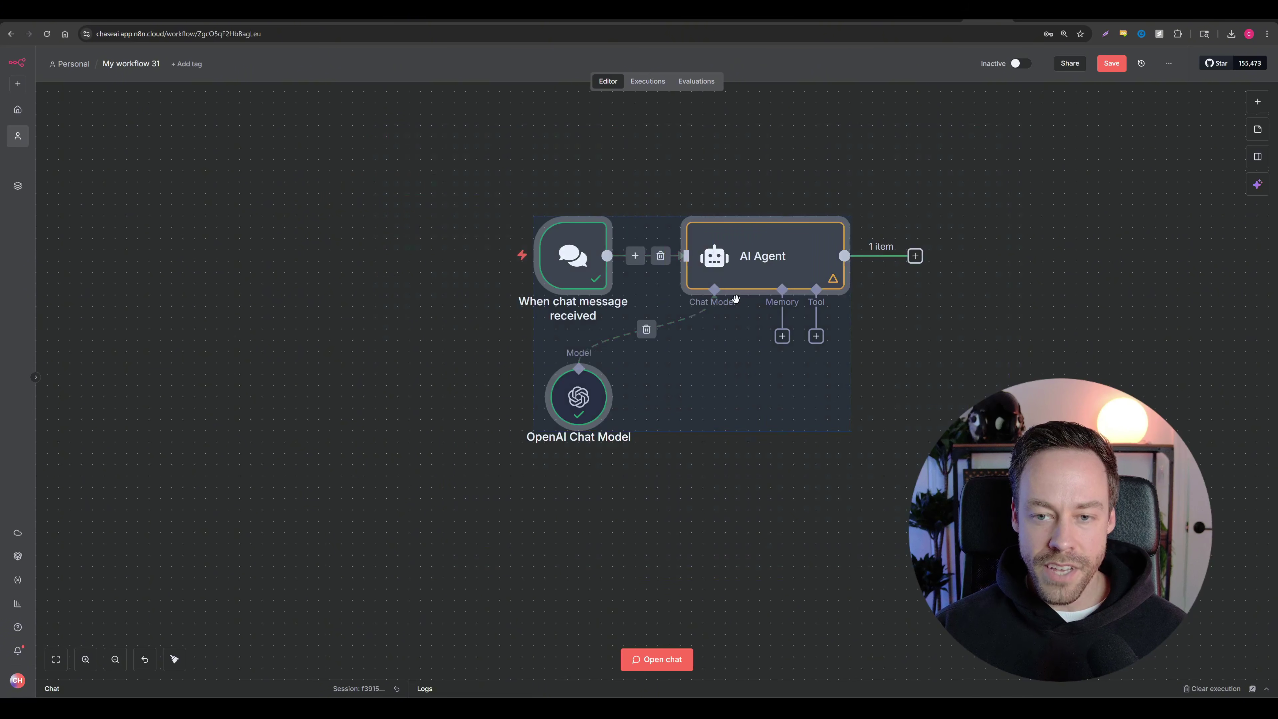
pyautogui.moveTo(735, 299); pyautogui.dragTo(622, 265)
pyautogui.click(808, 348)
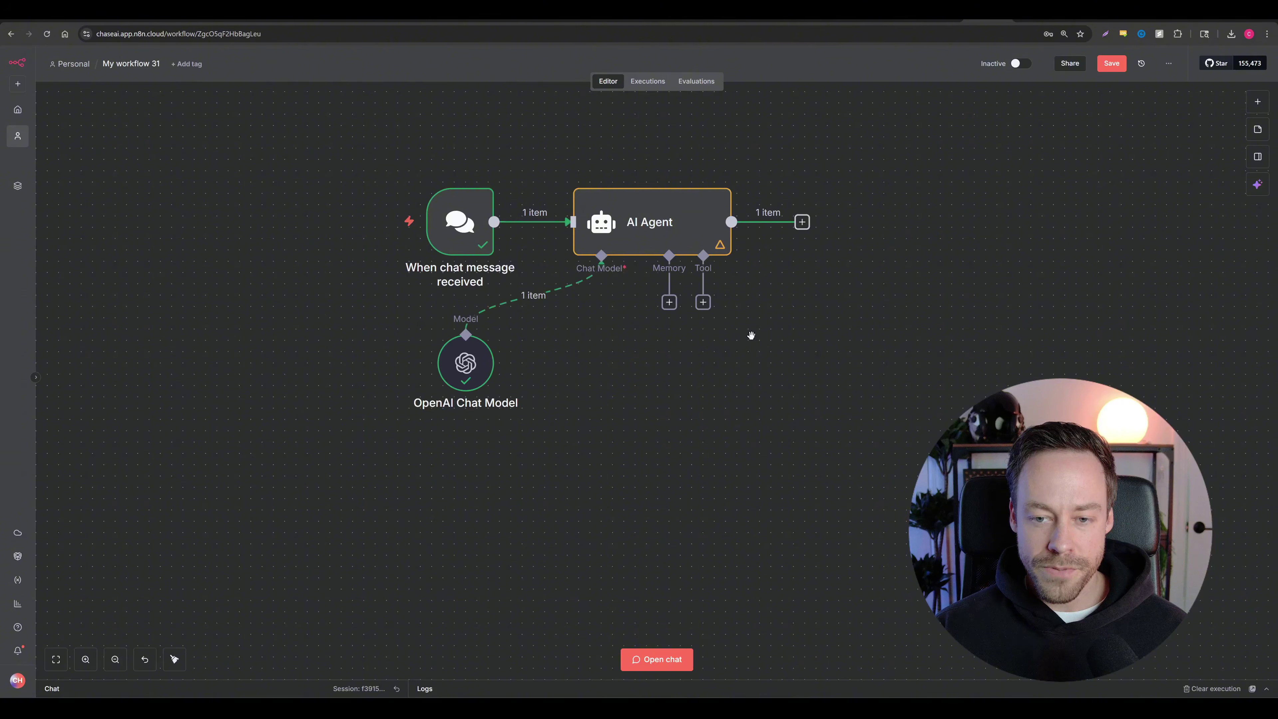
# Step: Open the test chat and introduce yourself to the agent by name
pyautogui.scroll(2, 751, 335)
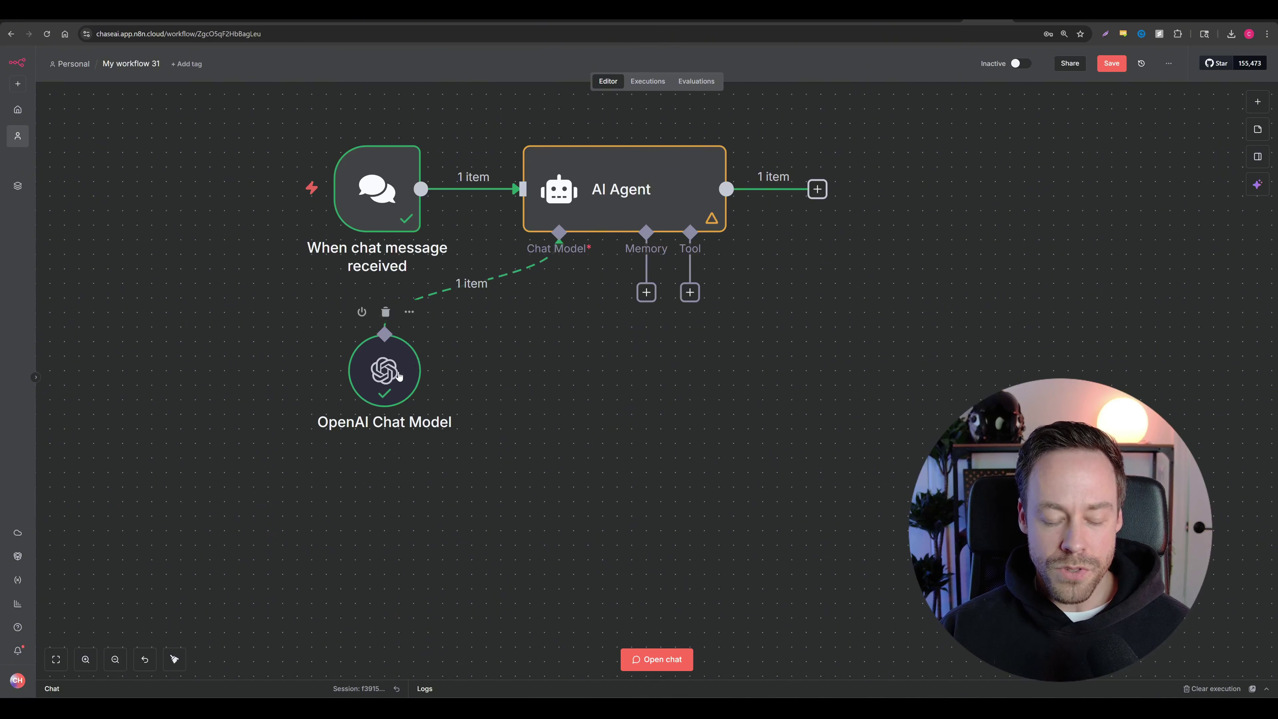
pyautogui.click(370, 192)
pyautogui.click(258, 191)
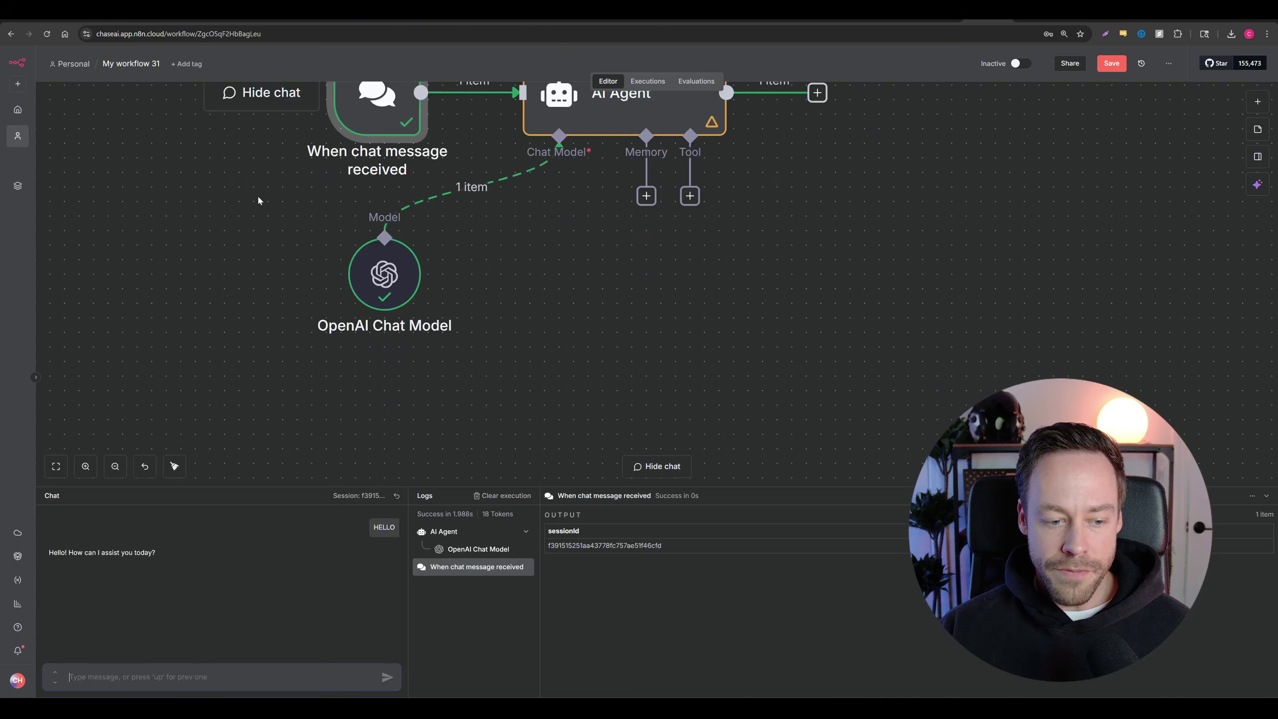
pyautogui.write('MY NAME I')
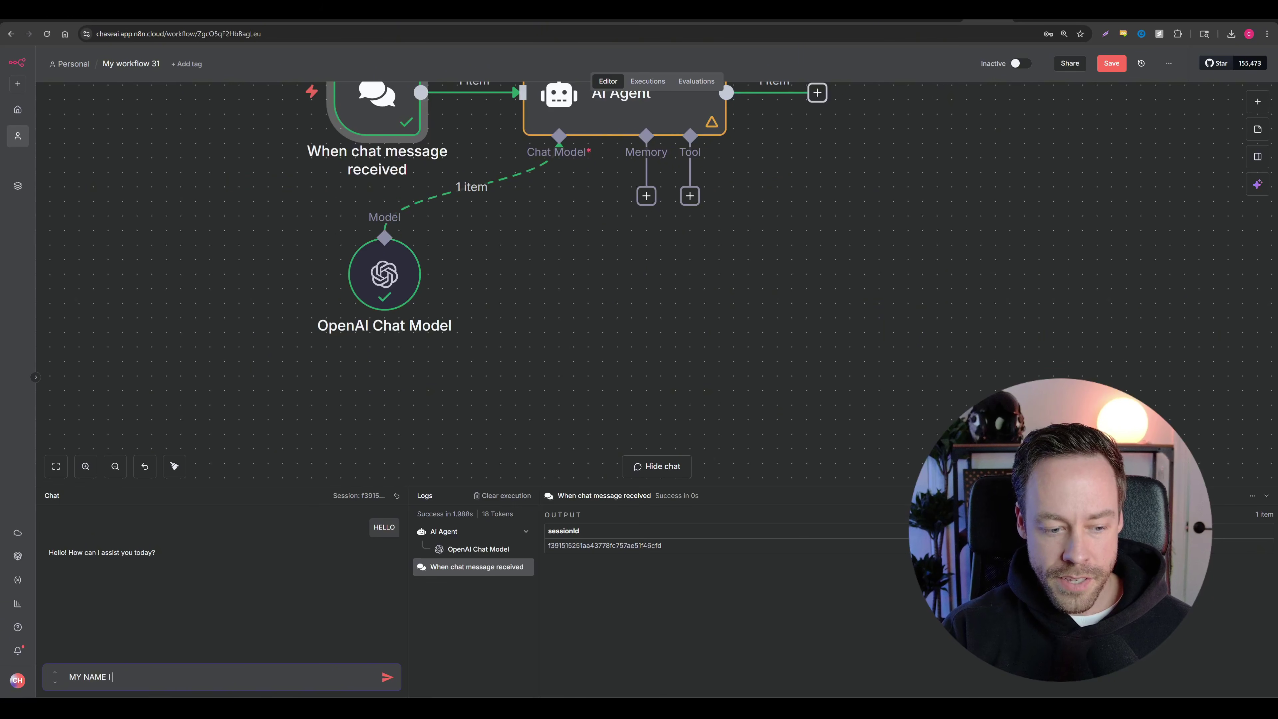
pyautogui.write('S CHASE')
pyautogui.press('Return')
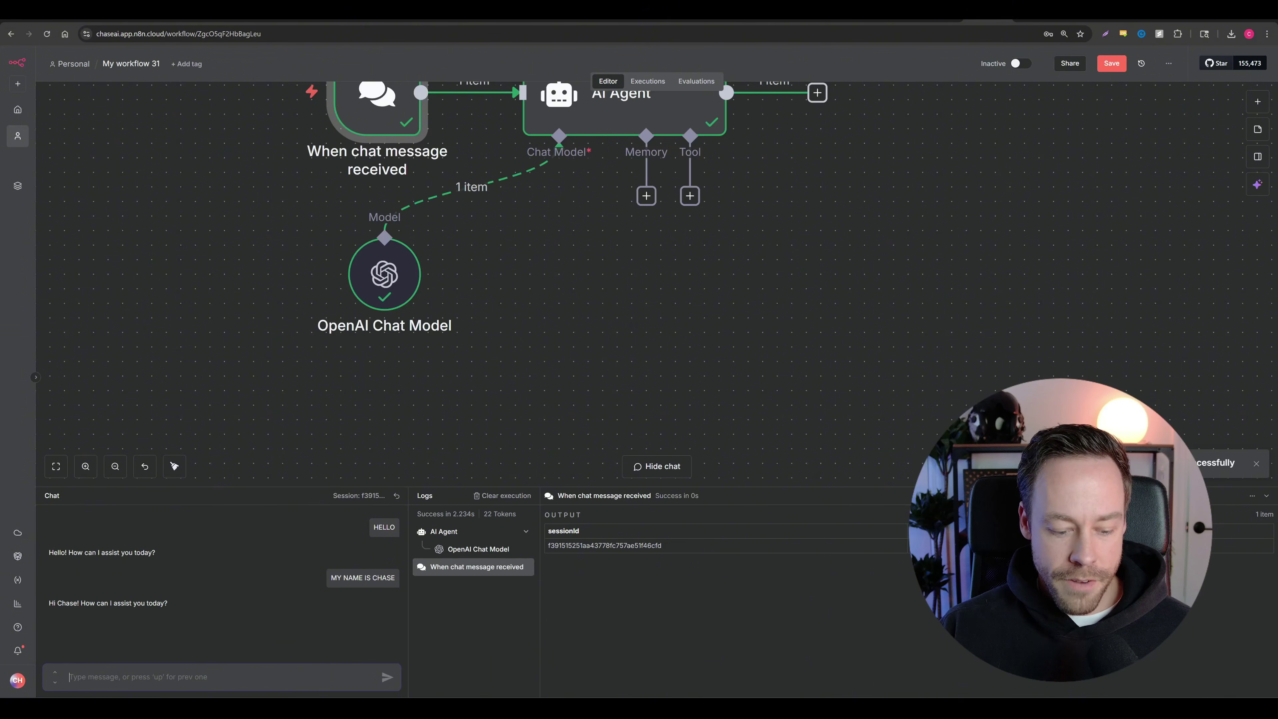
# Step: Ask 'WHATS MY NAME', note the agent can't recall it, and close the chat
pyautogui.write('WHATS MY NAME')
pyautogui.press('Return')
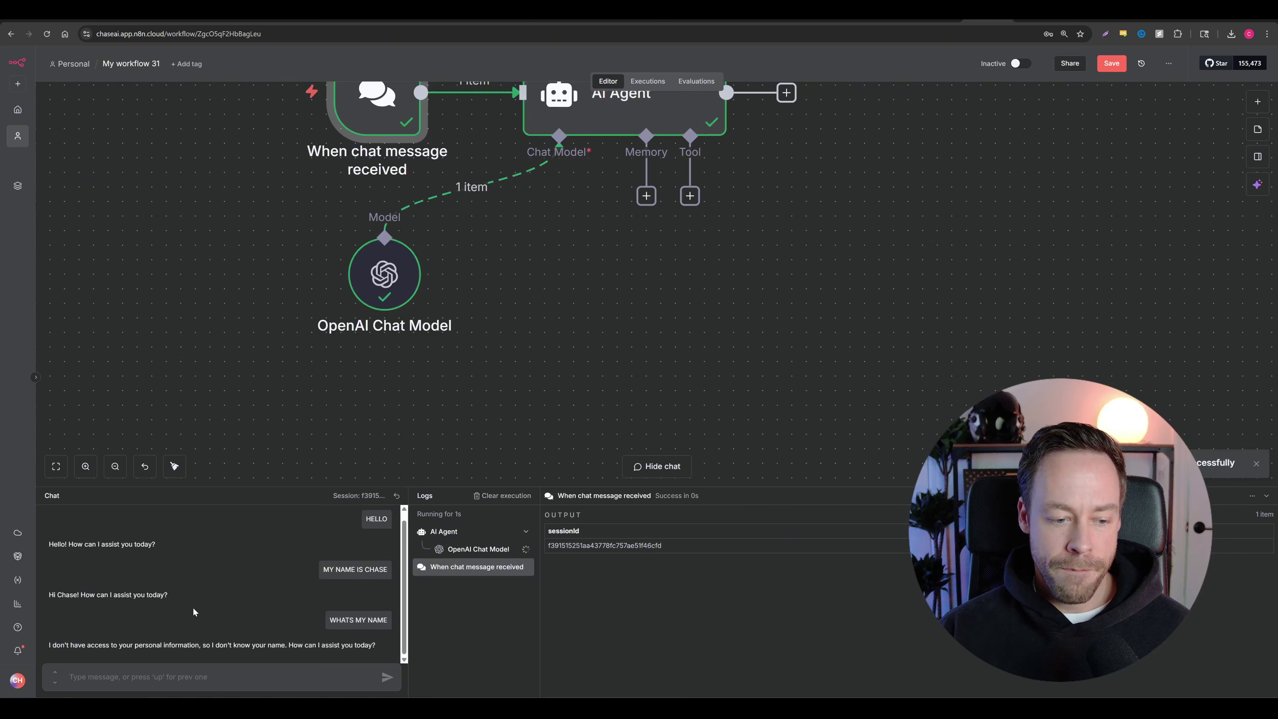
pyautogui.moveTo(49, 645); pyautogui.dragTo(376, 645)
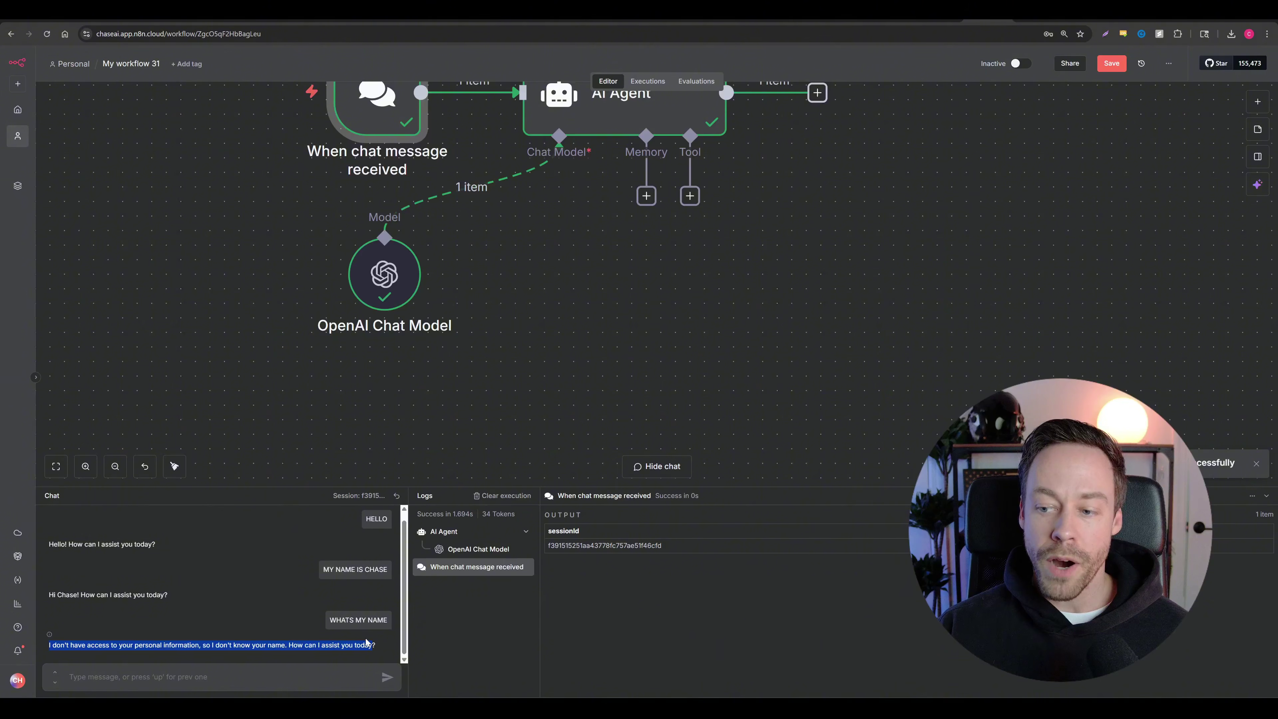
pyautogui.click(1265, 495)
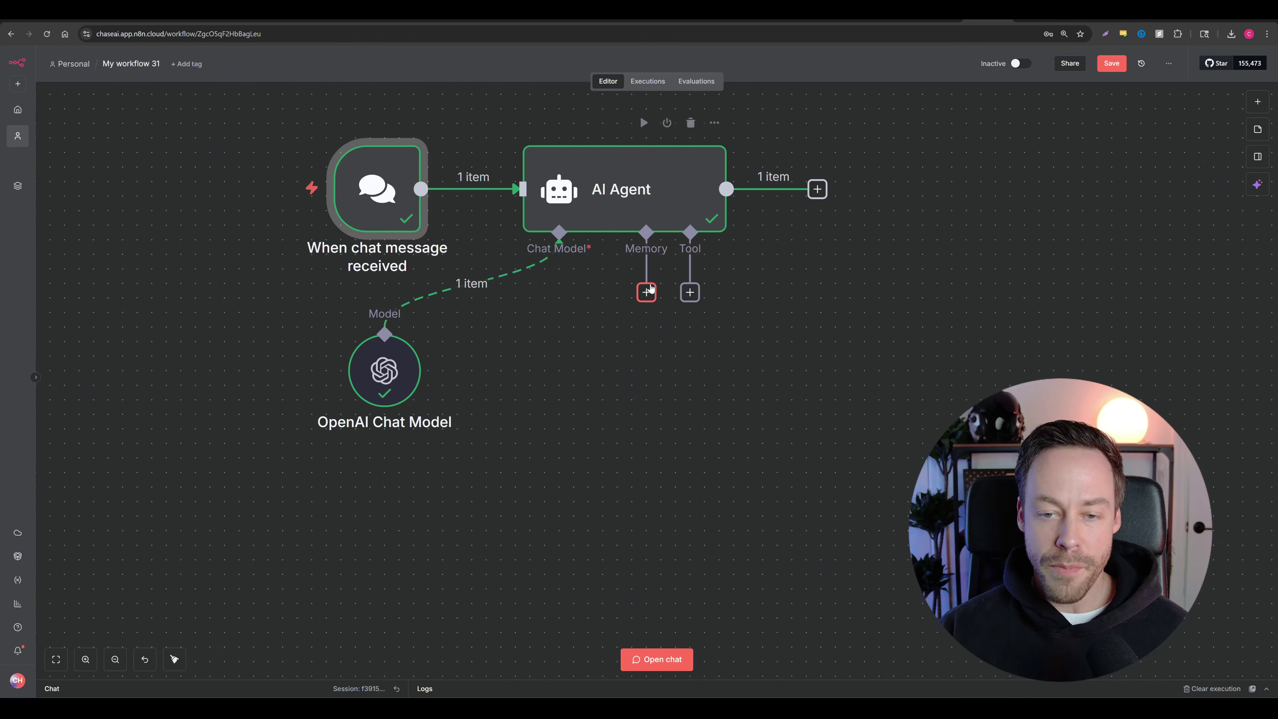
# Step: Add a Simple Memory node to the AI Agent's Memory input and return to the canvas
pyautogui.click(647, 297)
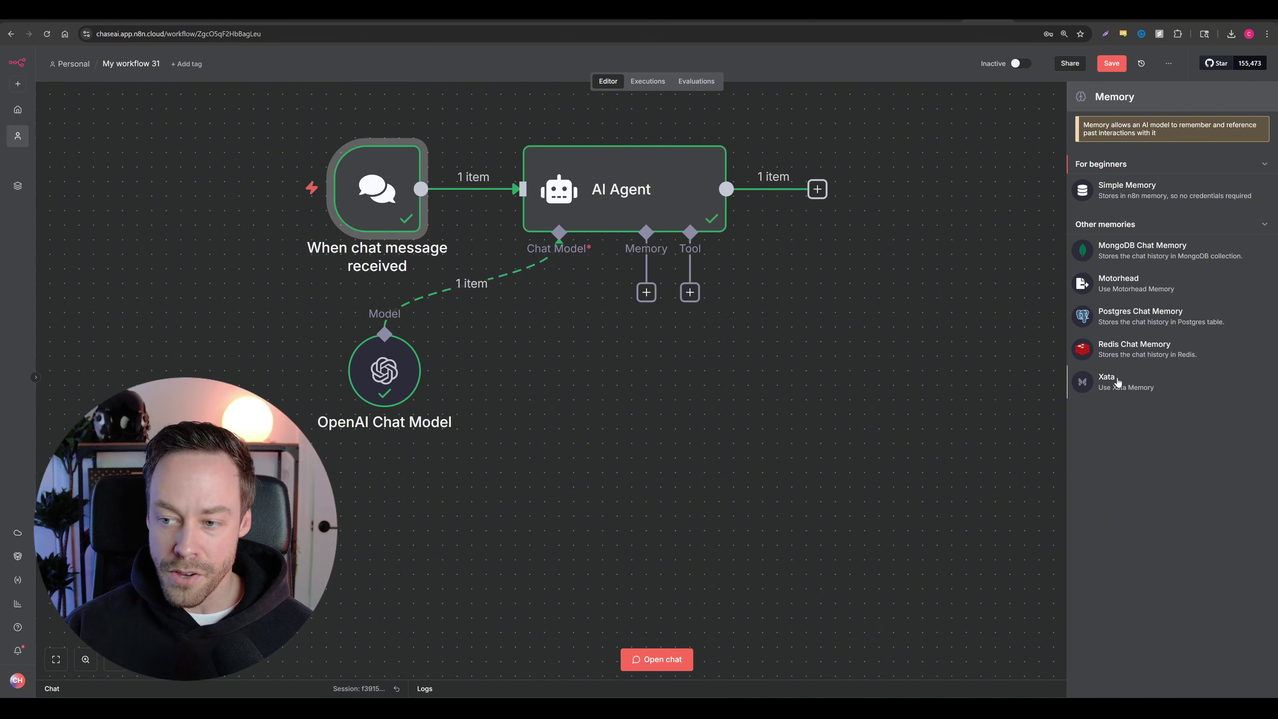
pyautogui.click(1152, 187)
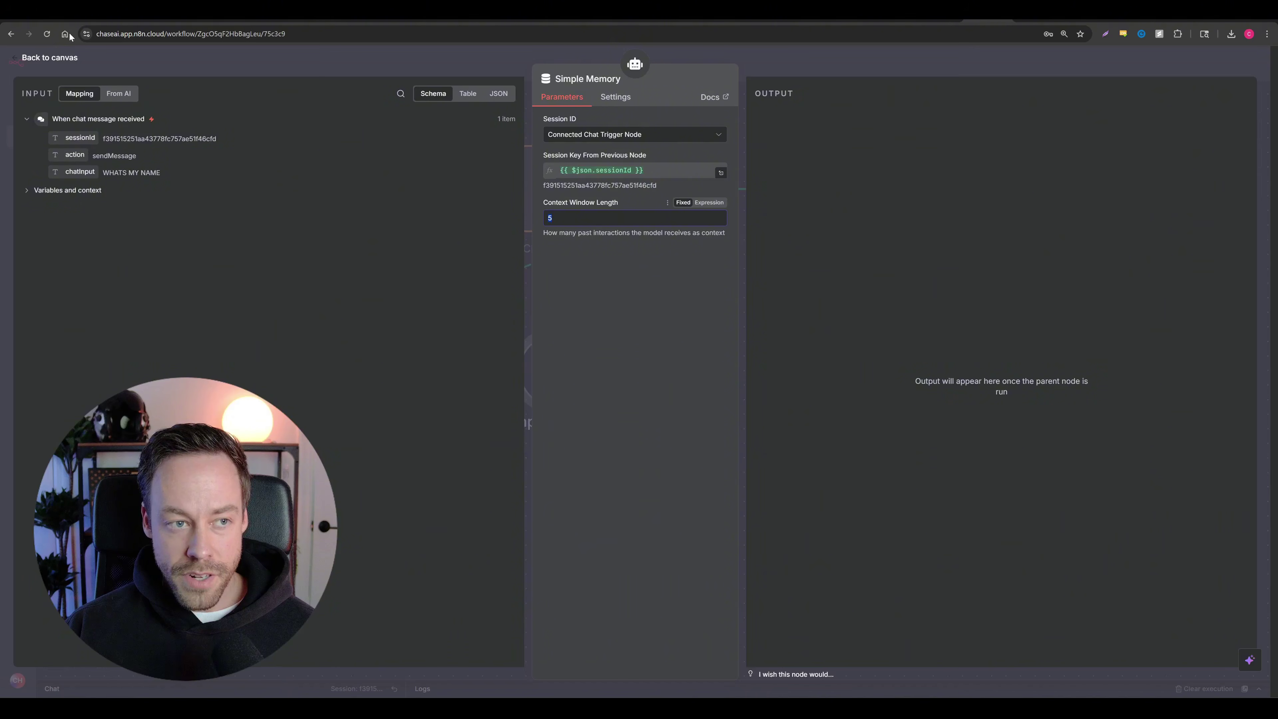
pyautogui.click(71, 59)
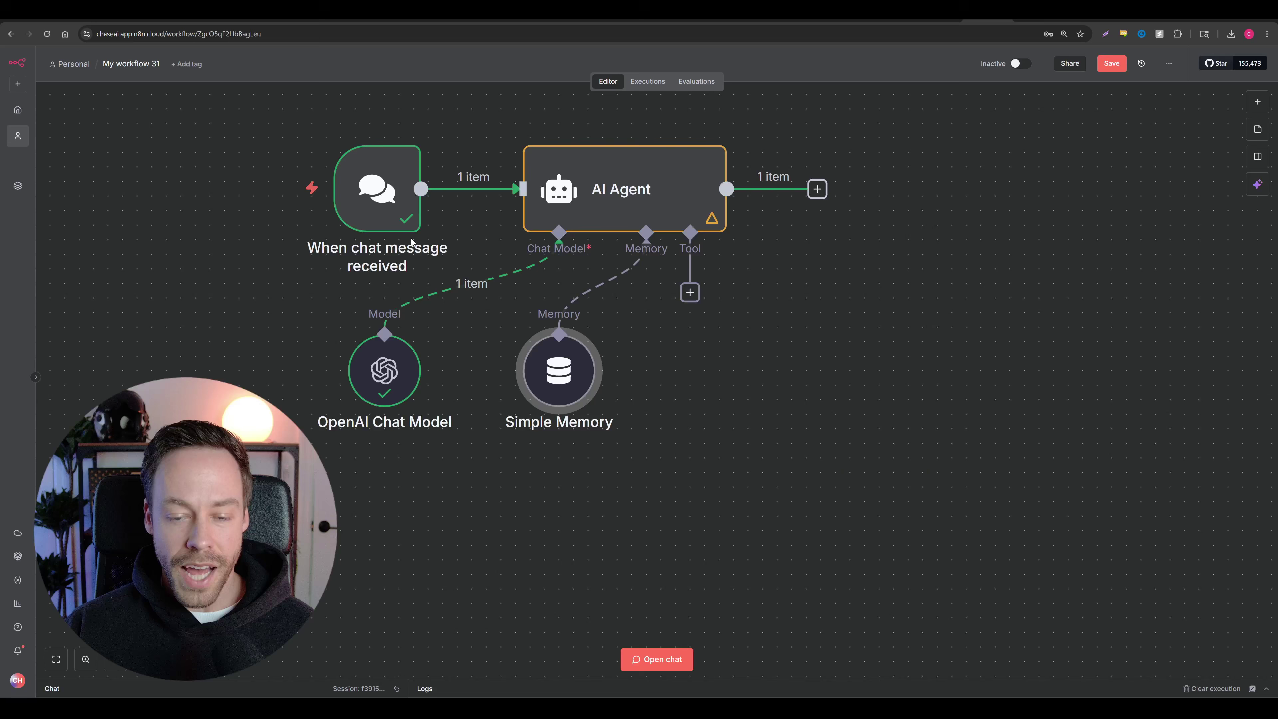
# Step: Shift the OpenAI Chat Model and Simple Memory nodes left, side by side under the AI Agent
pyautogui.moveTo(388, 373); pyautogui.dragTo(242, 372)
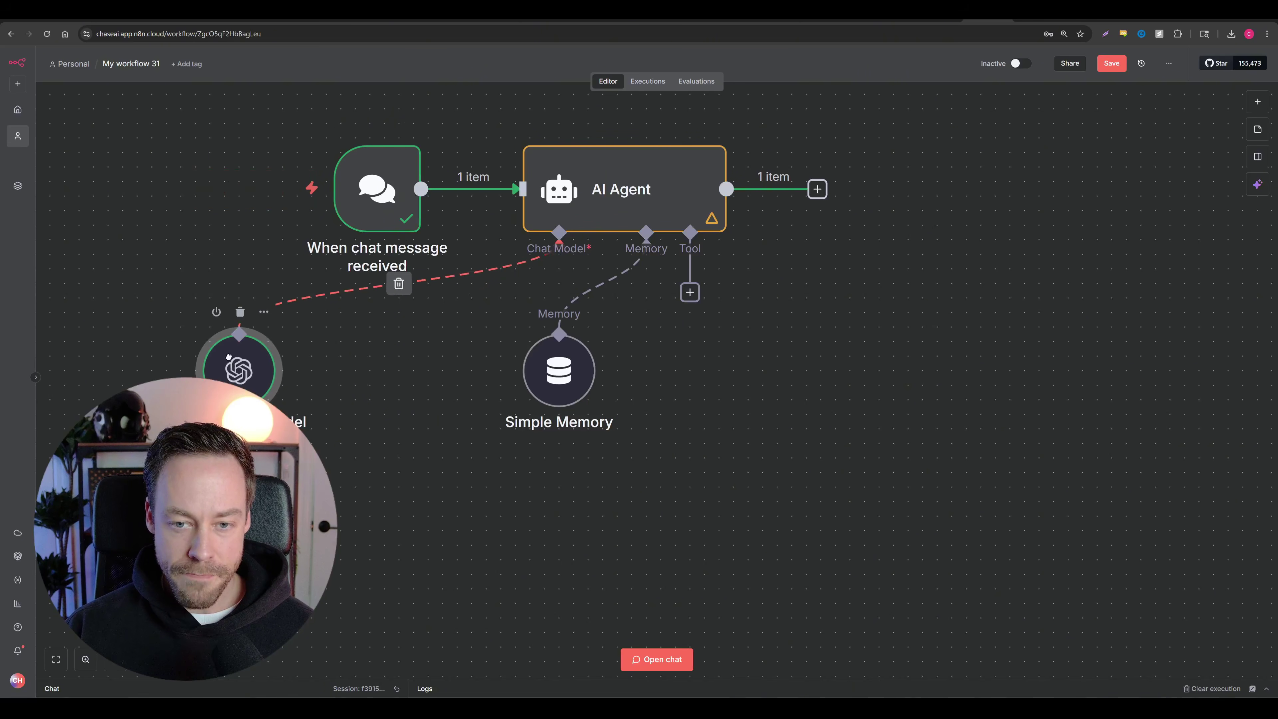
pyautogui.moveTo(529, 381); pyautogui.dragTo(355, 381)
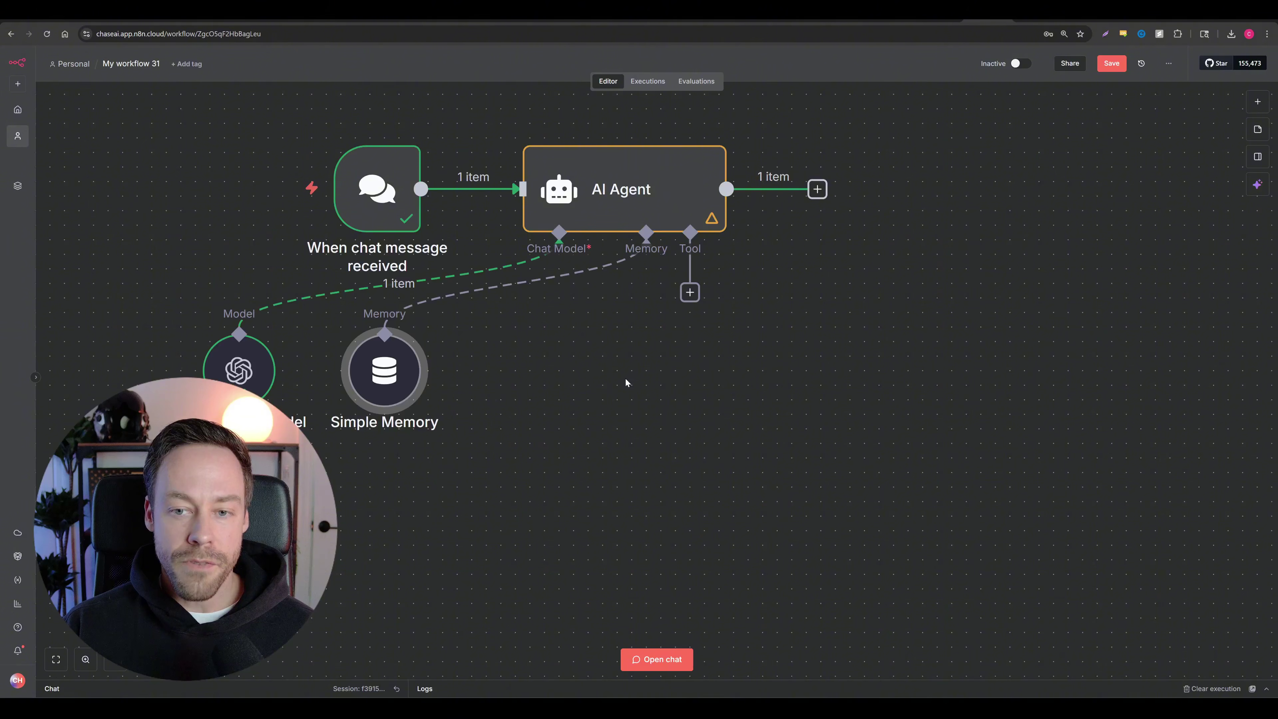
# Step: Browse the AI Agent's tool list and search it for GMAIL
pyautogui.click(691, 294)
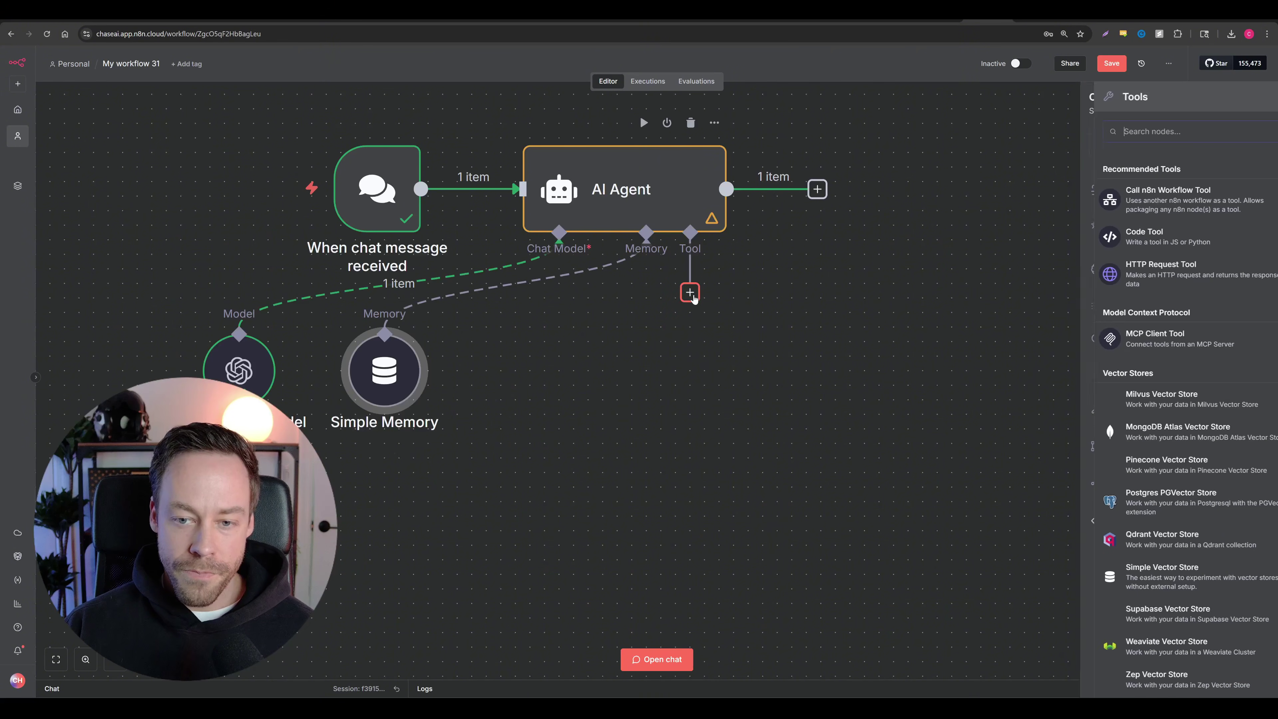
pyautogui.scroll(-3, 1143, 282)
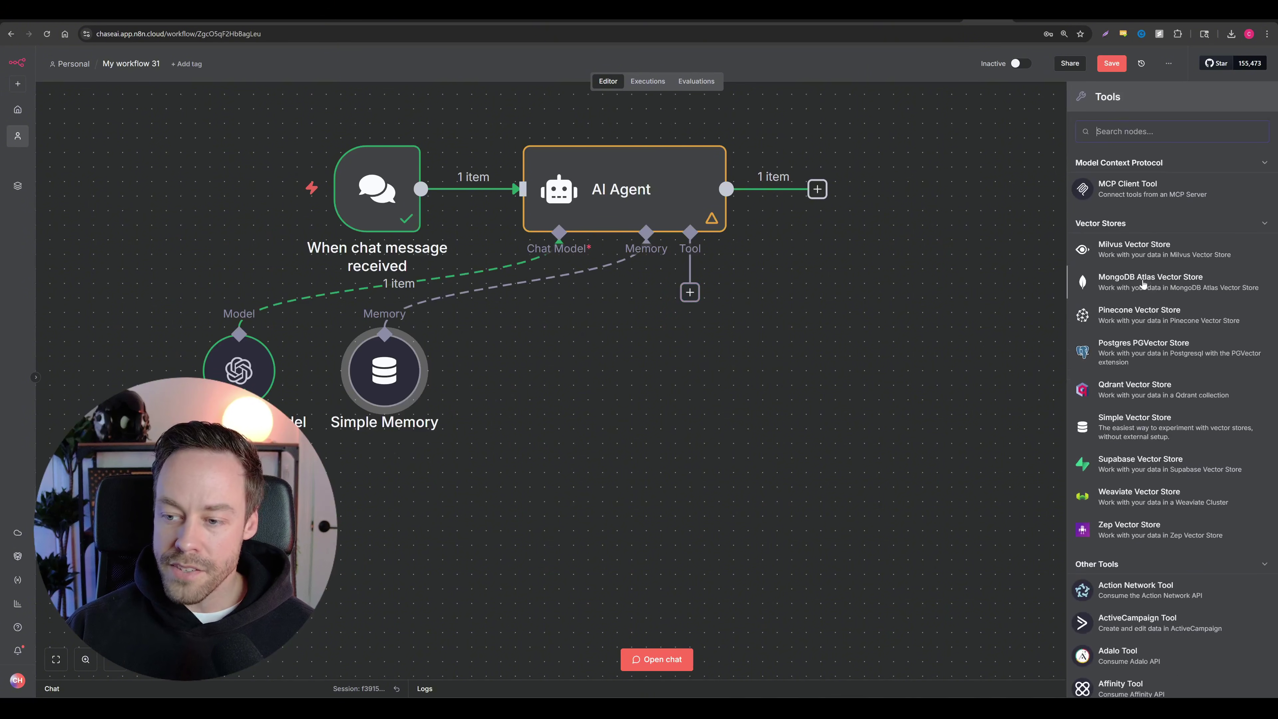
pyautogui.scroll(-15, 1143, 283)
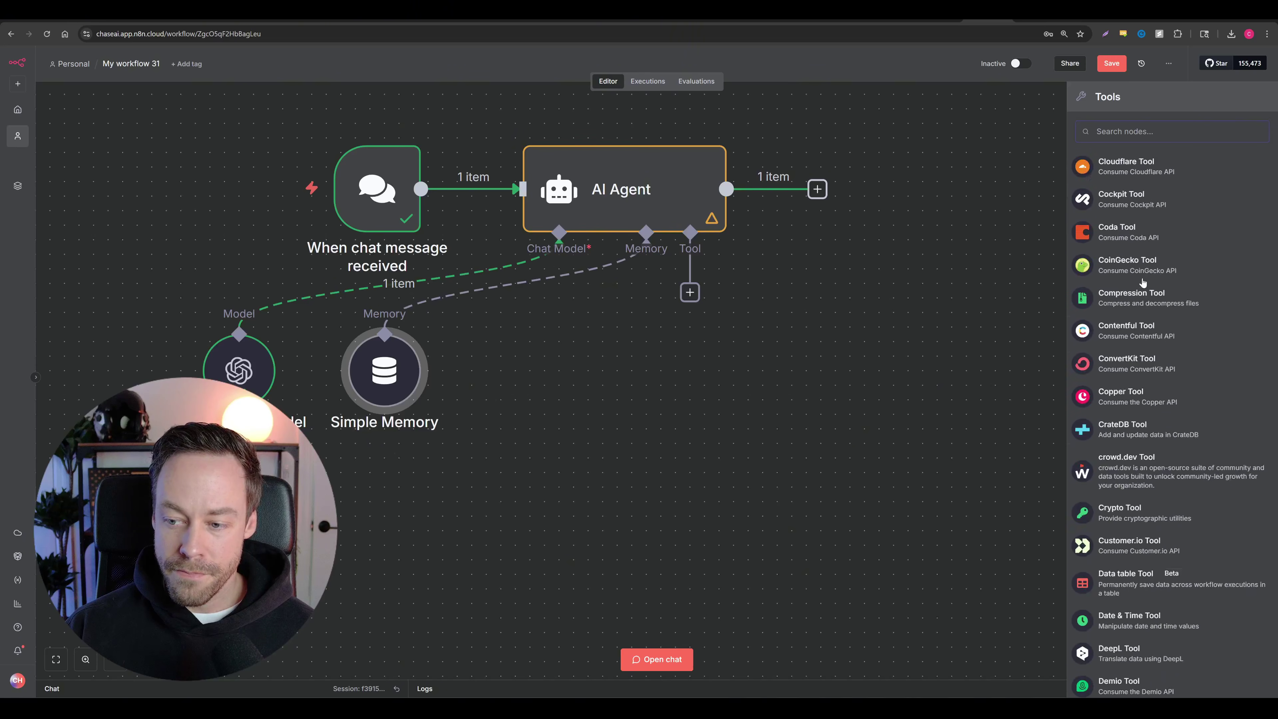
pyautogui.scroll(-10, 1143, 283)
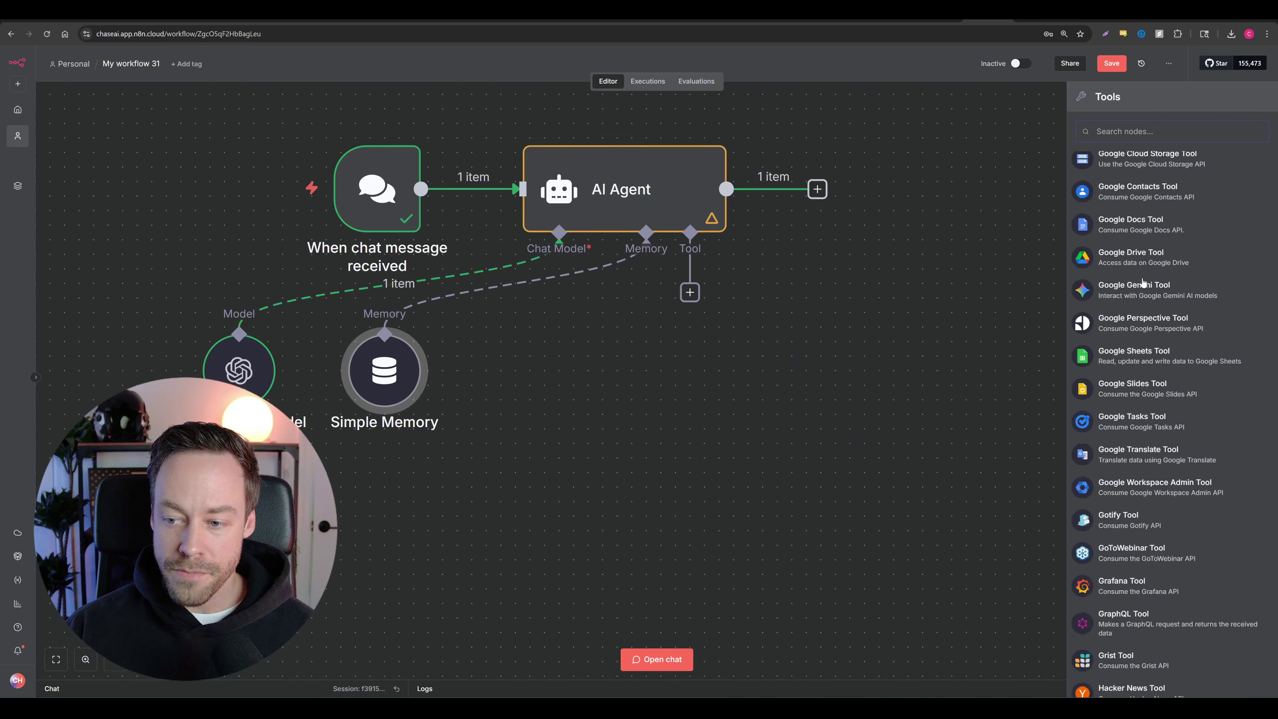
pyautogui.scroll(-10, 1143, 282)
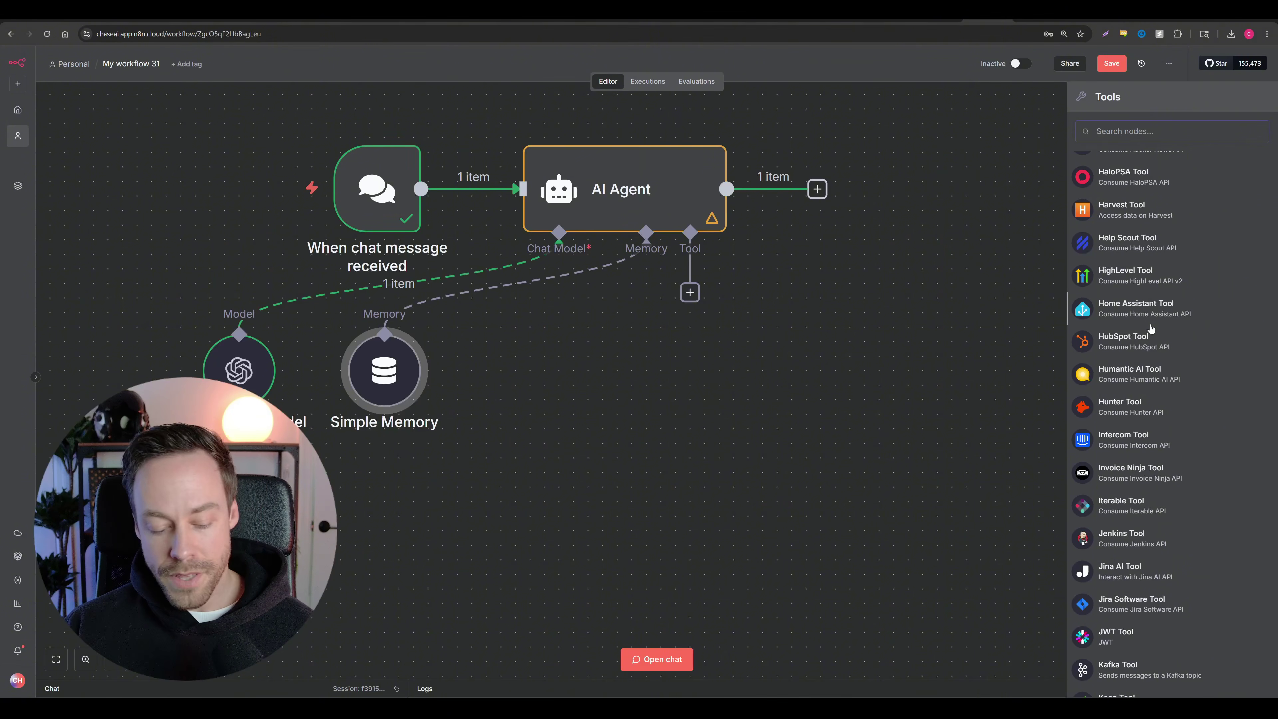
pyautogui.write('GMAIL')
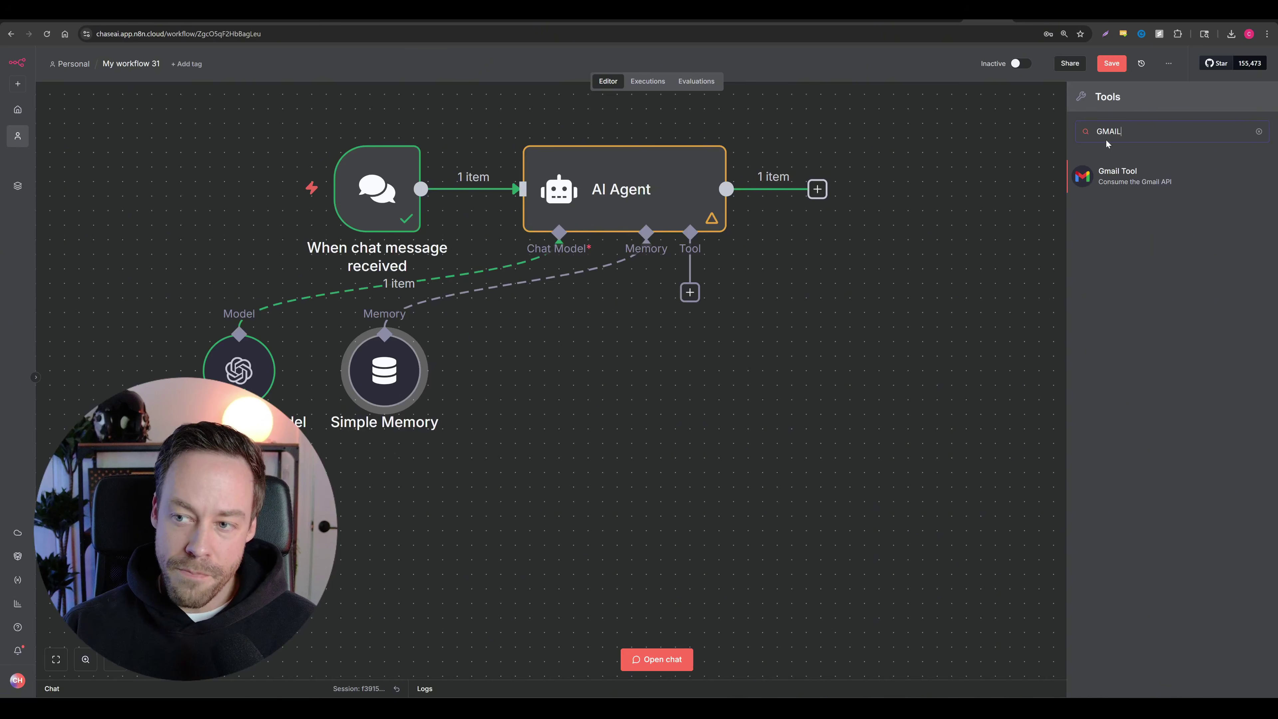
# Step: Add the Gmail Tool to the AI Agent and enlarge the page zoom
pyautogui.click(1111, 180)
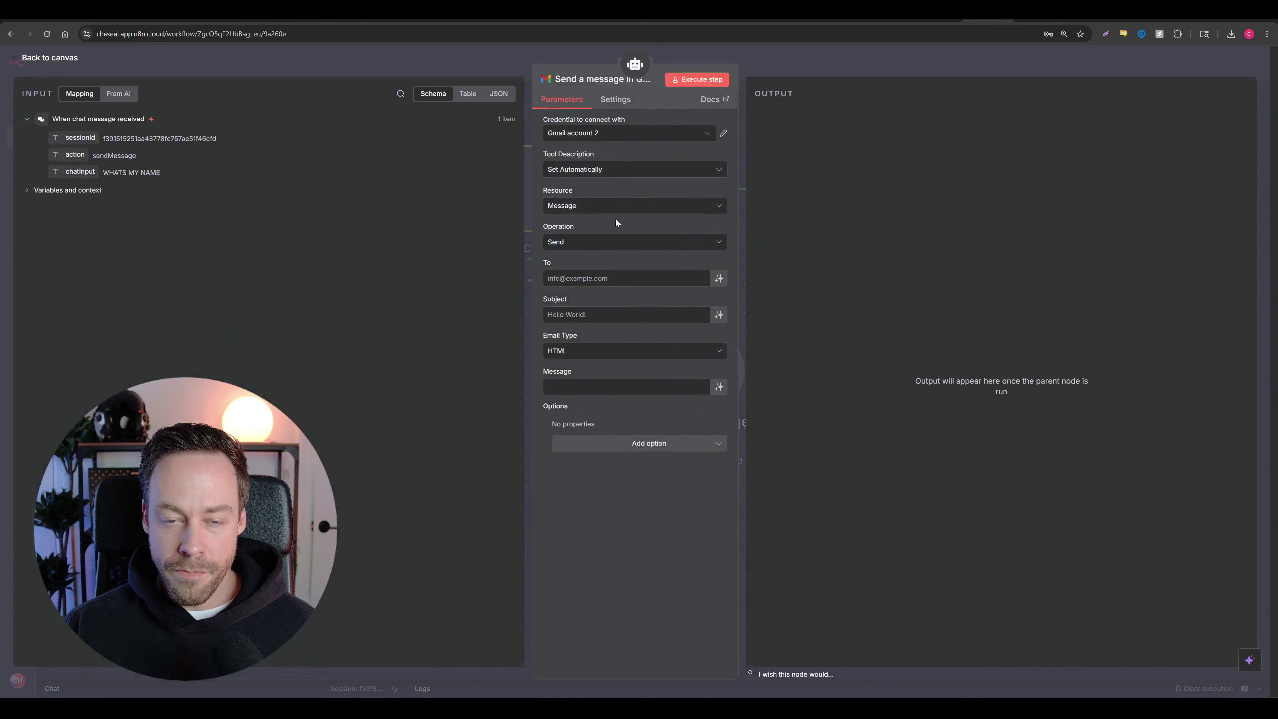
pyautogui.hotkey('ctrl', '+')
pyautogui.hotkey('ctrl', '+')
pyautogui.hotkey('ctrl', '+')
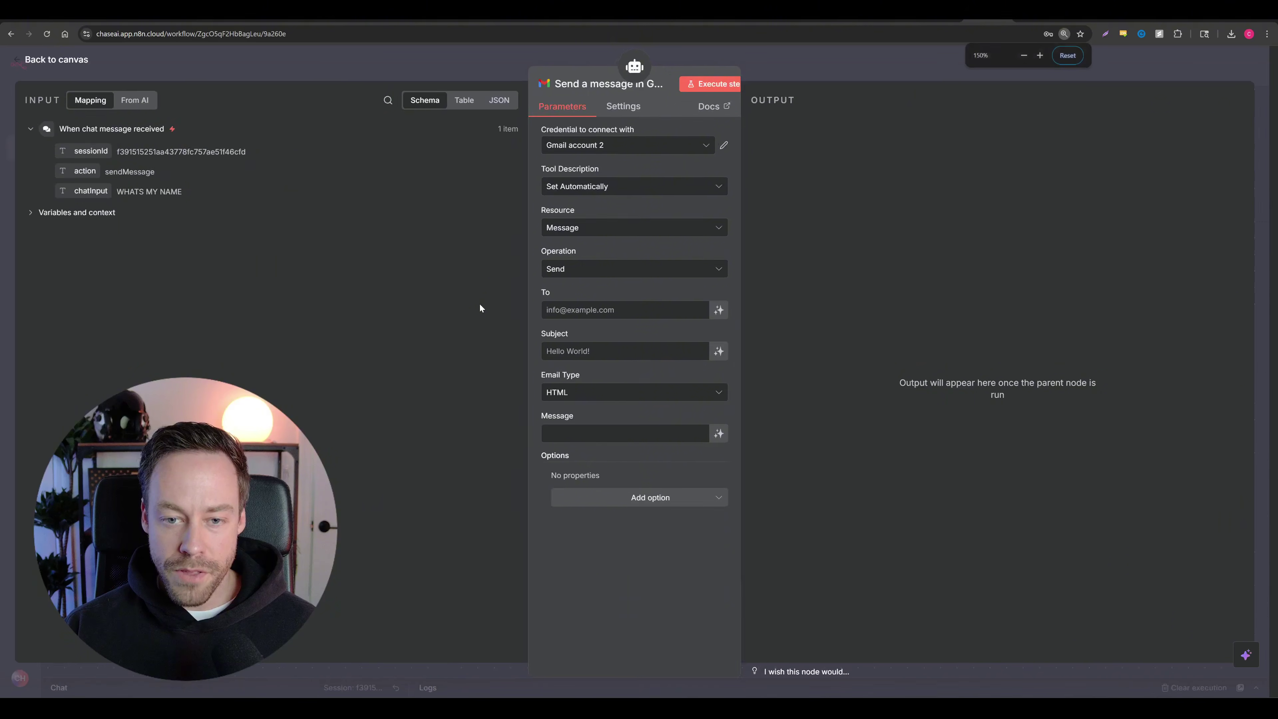
pyautogui.scroll(-2, 532, 237)
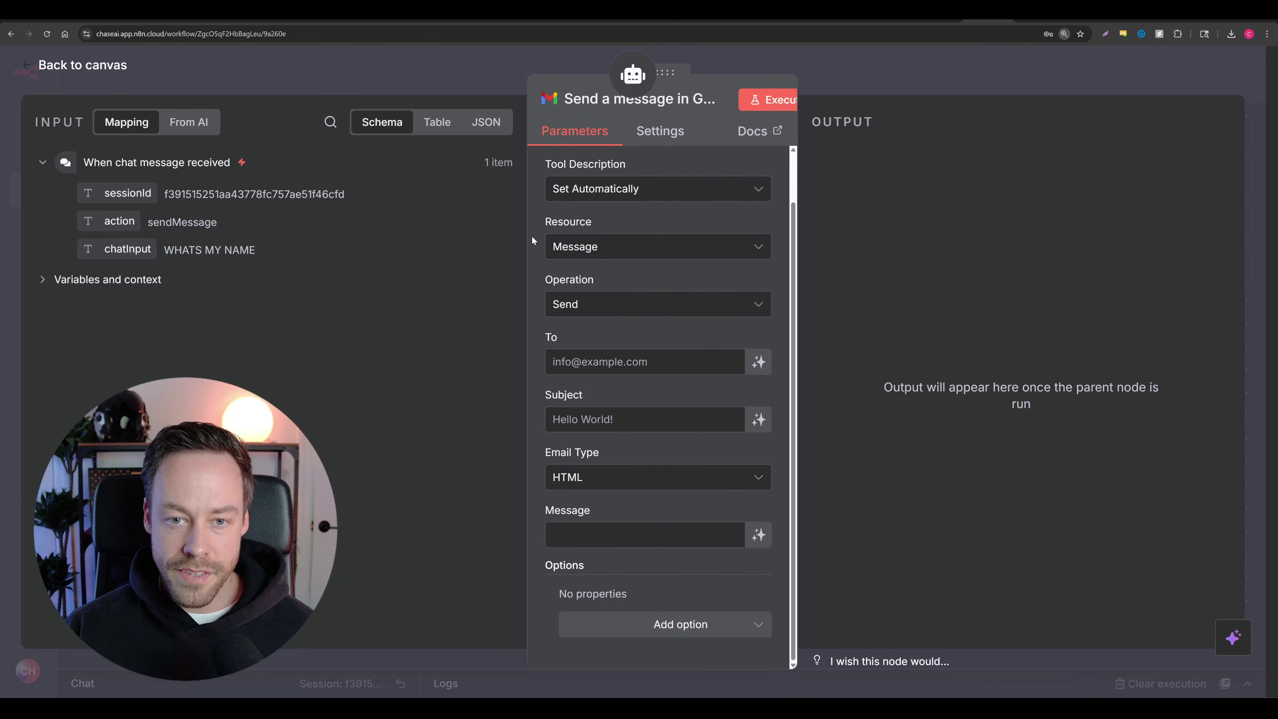
pyautogui.scroll(2, 532, 236)
# Step: Keep Gmail account 2 as the credential, abandoning a new-credential setup
pyautogui.click(748, 196)
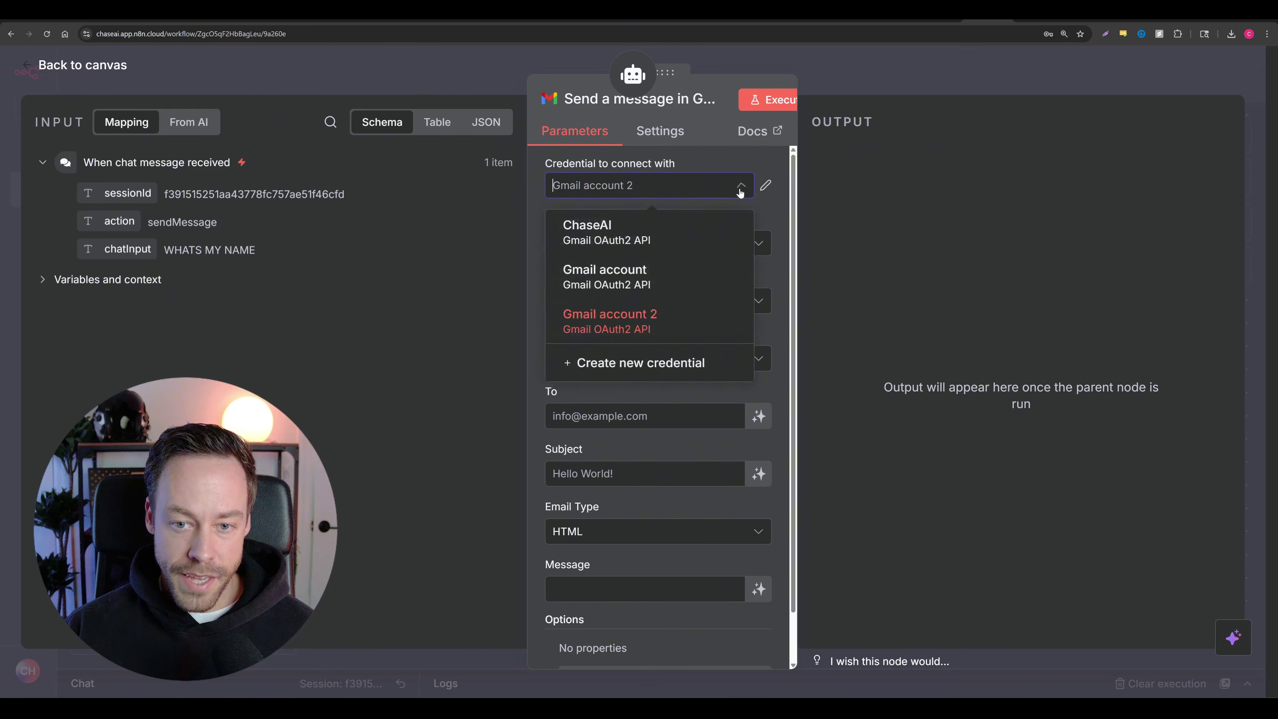
pyautogui.click(652, 364)
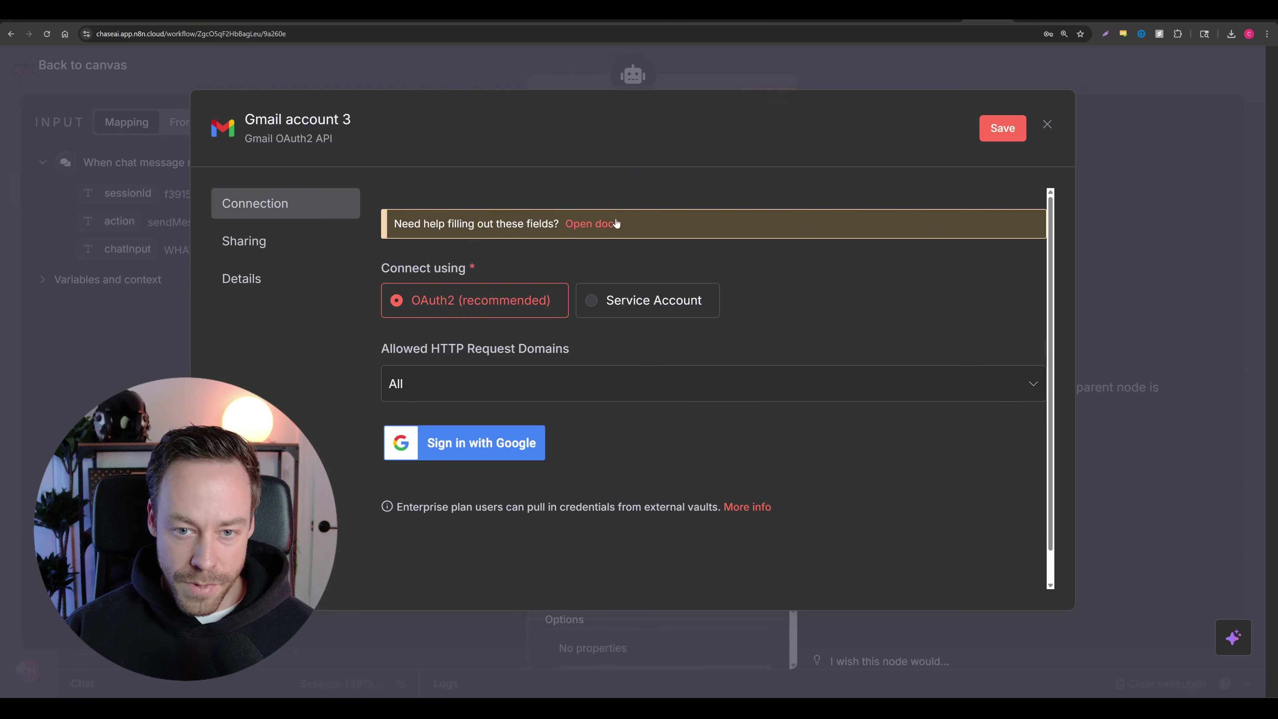
pyautogui.click(1047, 123)
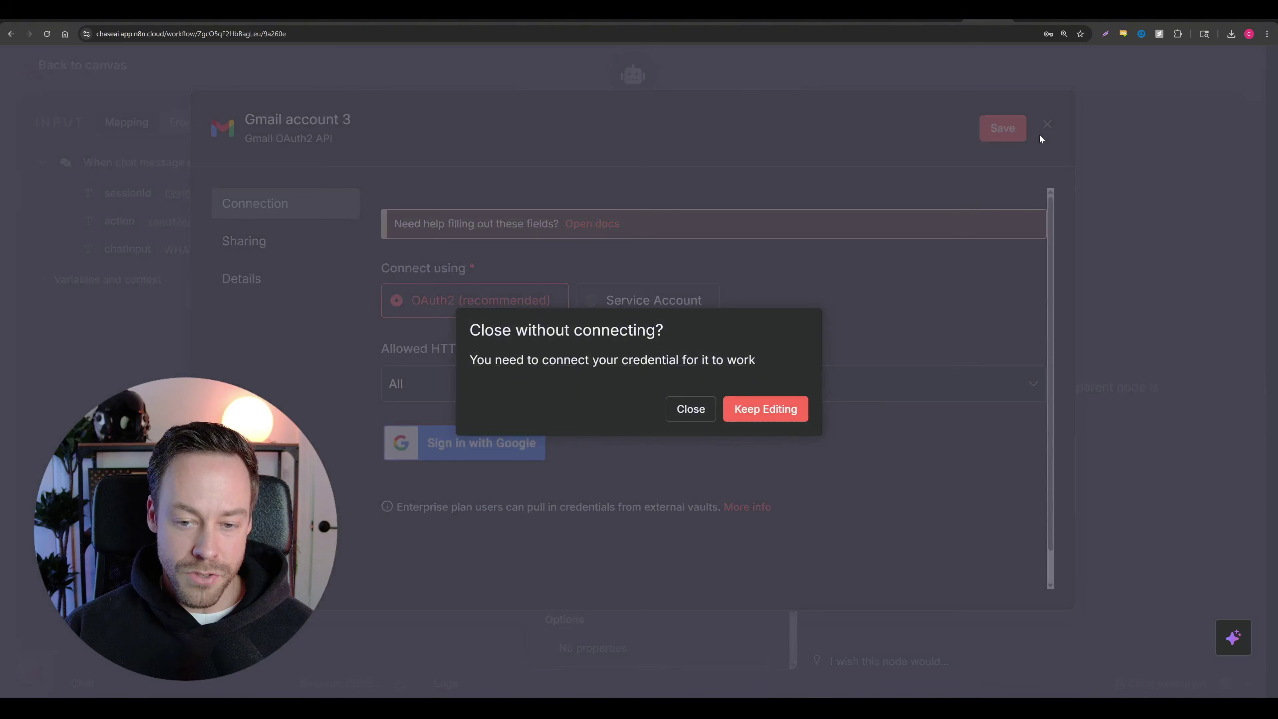
pyautogui.click(690, 409)
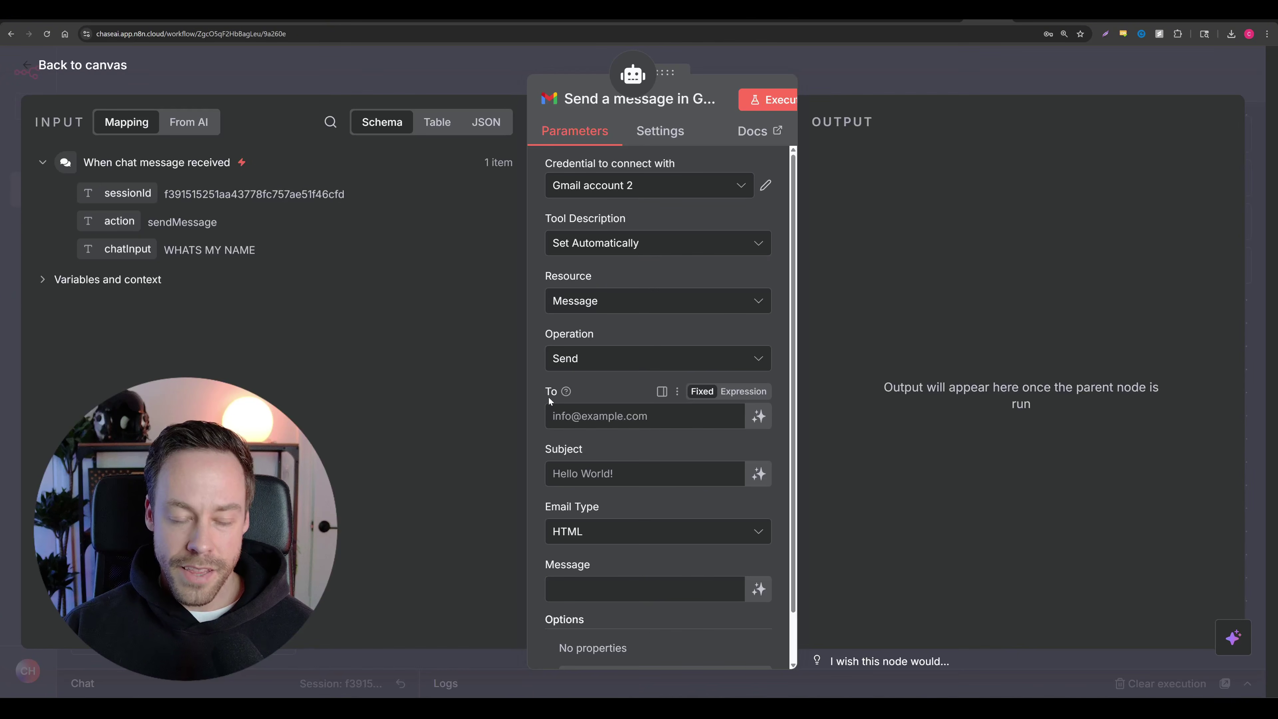
pyautogui.scroll(-1, 547, 256)
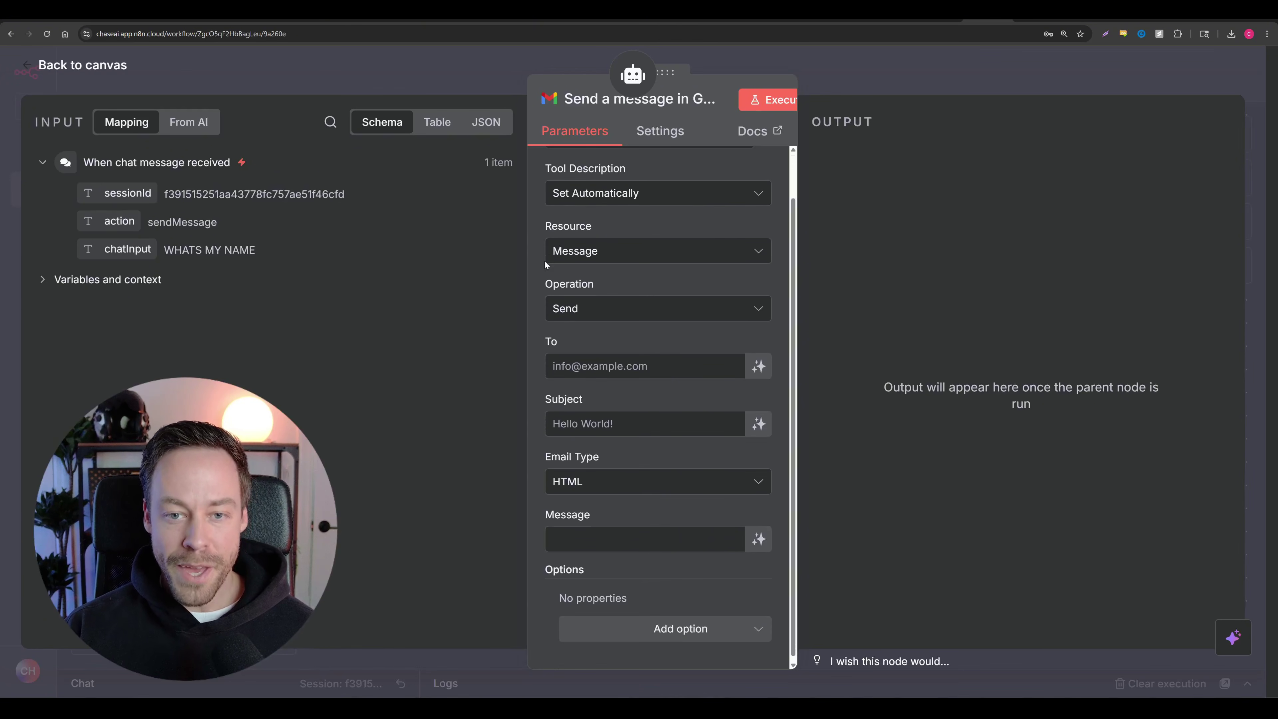
pyautogui.scroll(1, 663, 266)
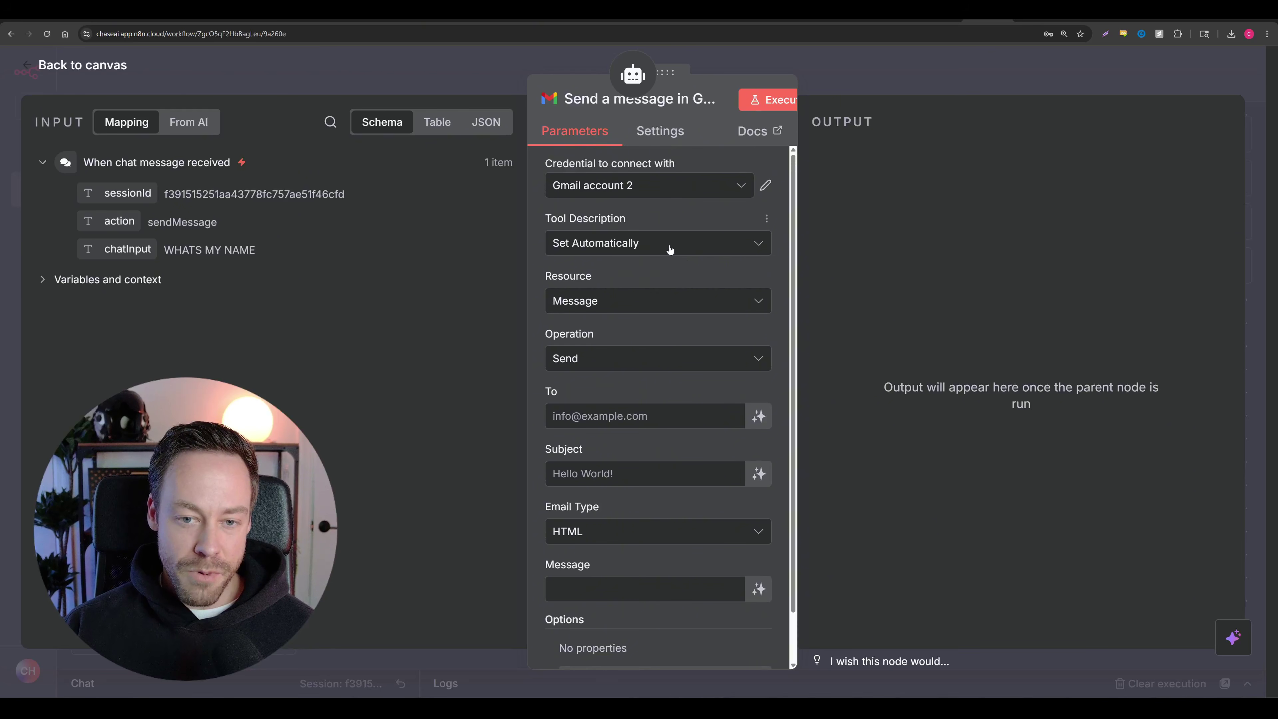
pyautogui.scroll(-1, 672, 251)
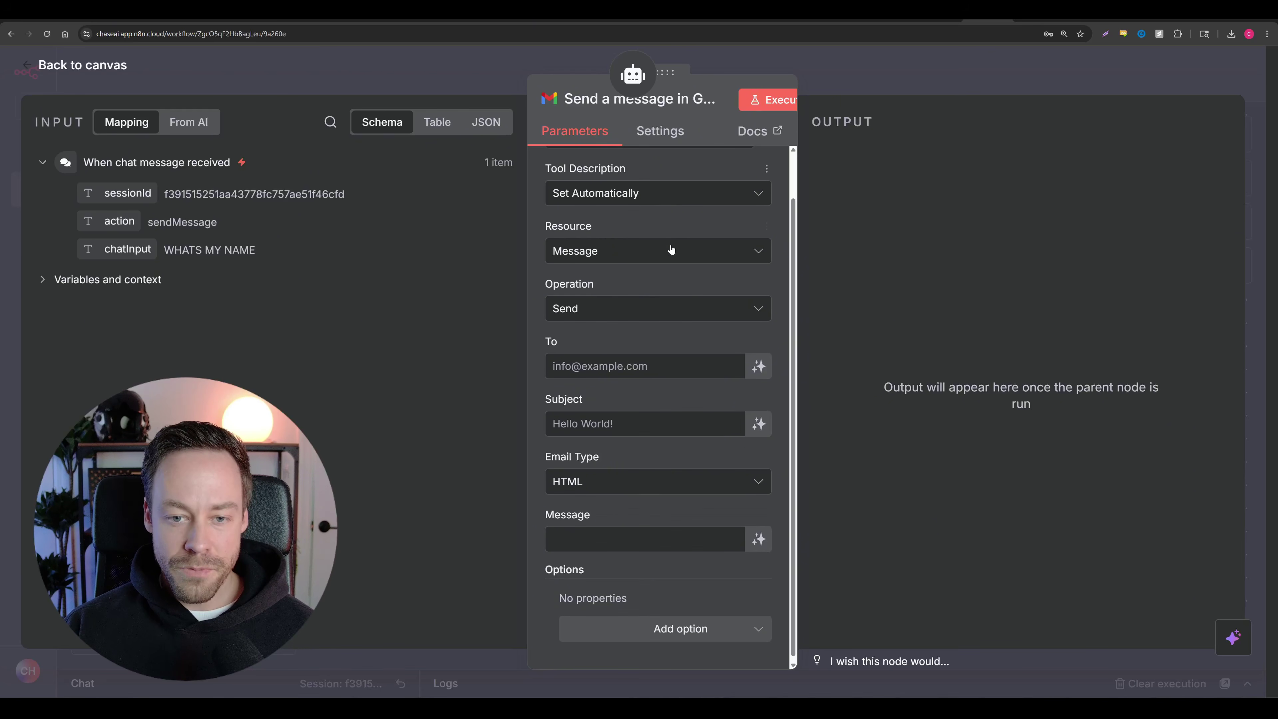
# Step: Set the Gmail tool's Resource to Message and Operation to Send
pyautogui.click(626, 256)
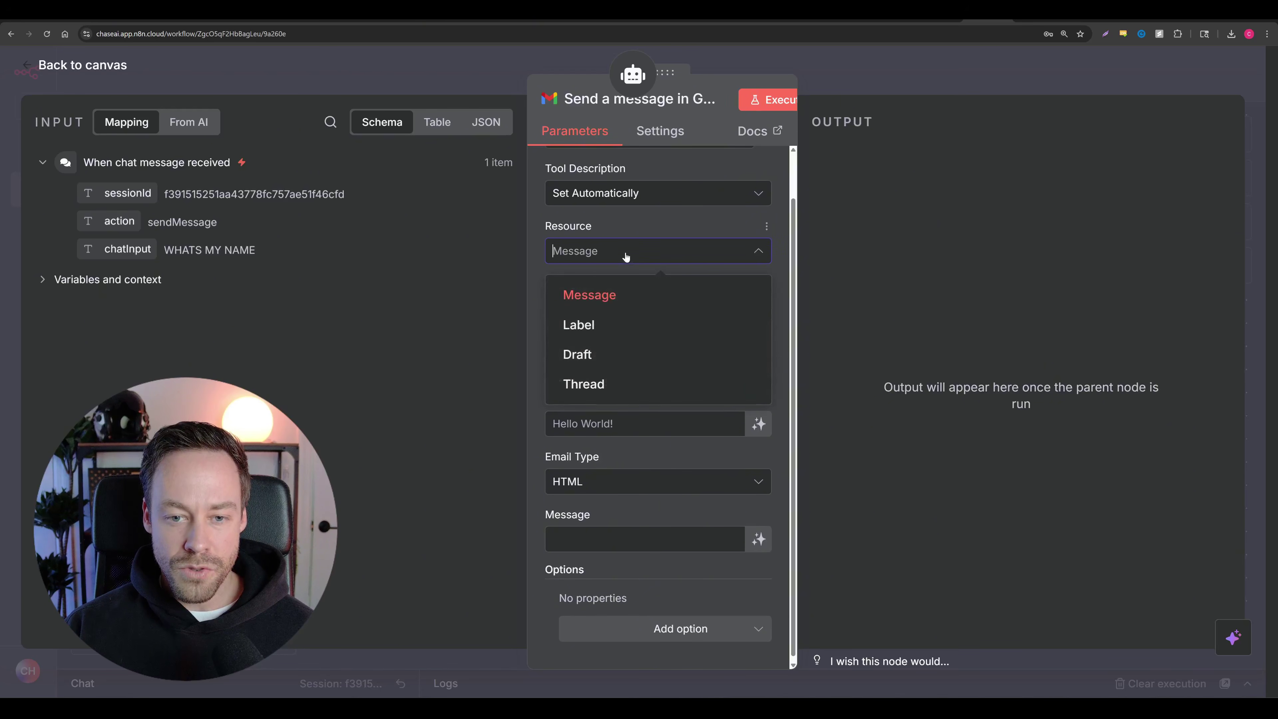
pyautogui.click(623, 305)
pyautogui.click(578, 304)
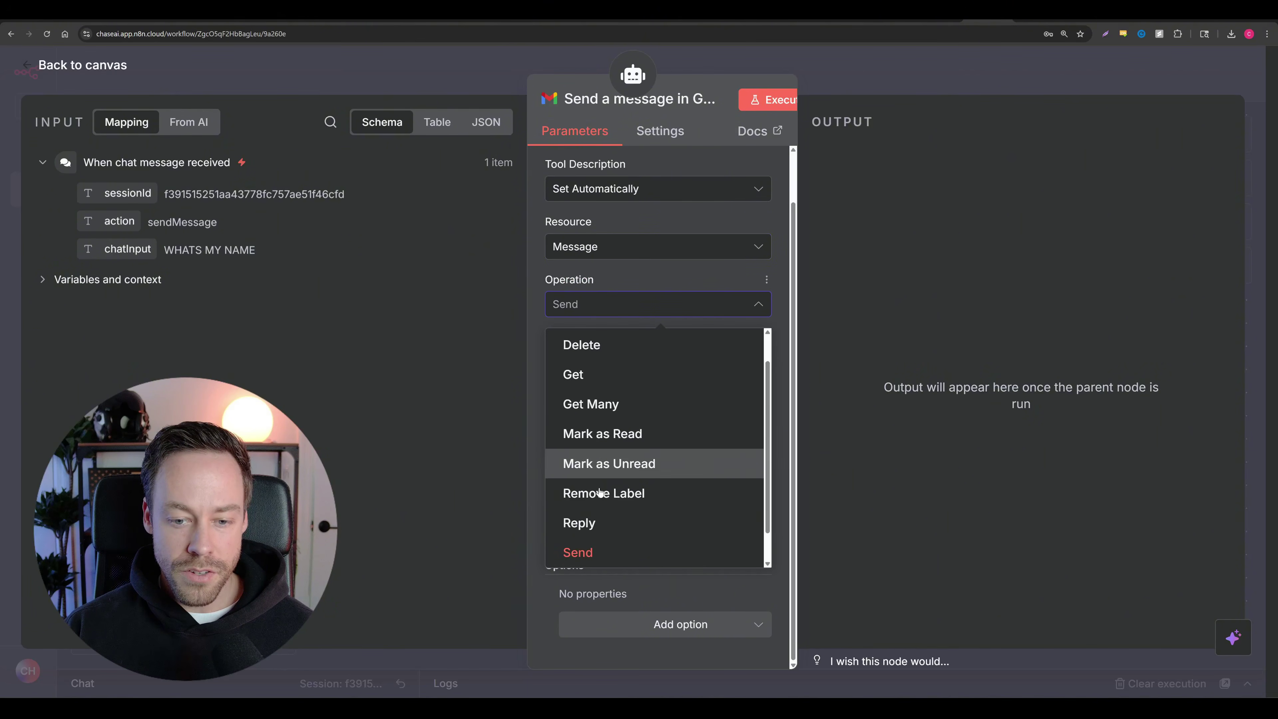
pyautogui.click(600, 554)
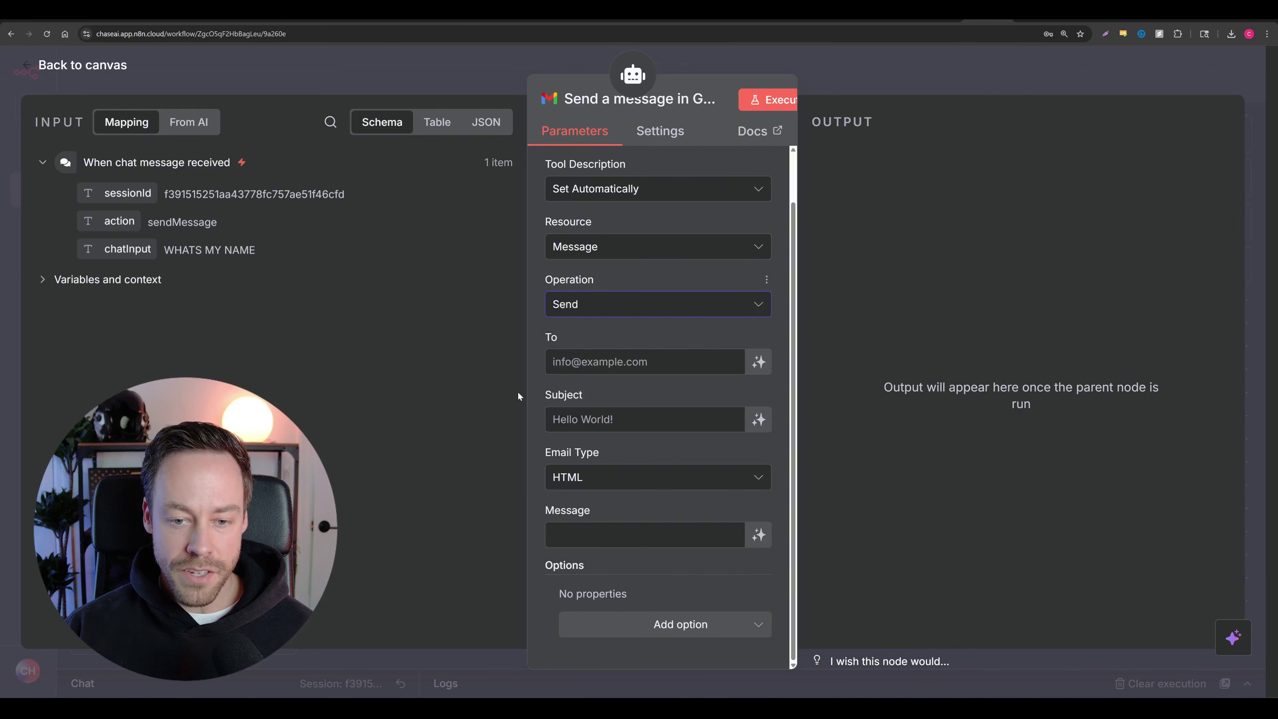
# Step: Enter the user's own e-mail address in the To field
pyautogui.click(644, 362)
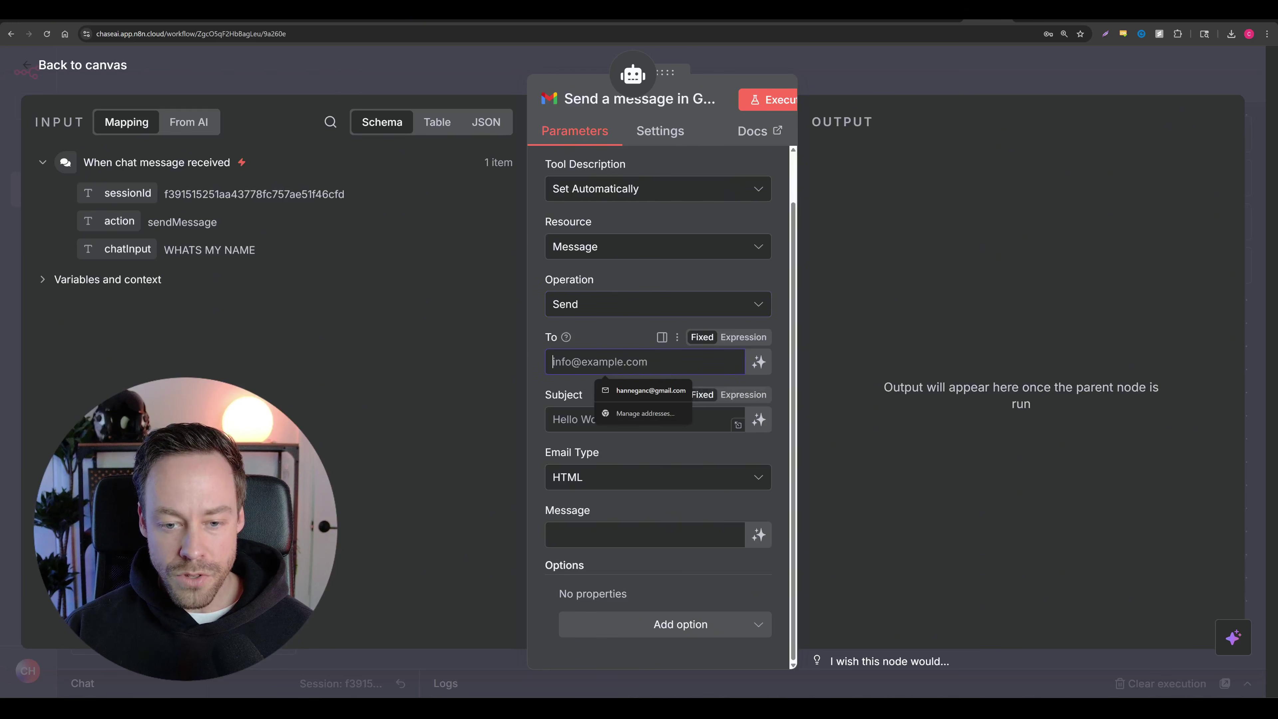
pyautogui.press('Tab')
pyautogui.click(568, 534)
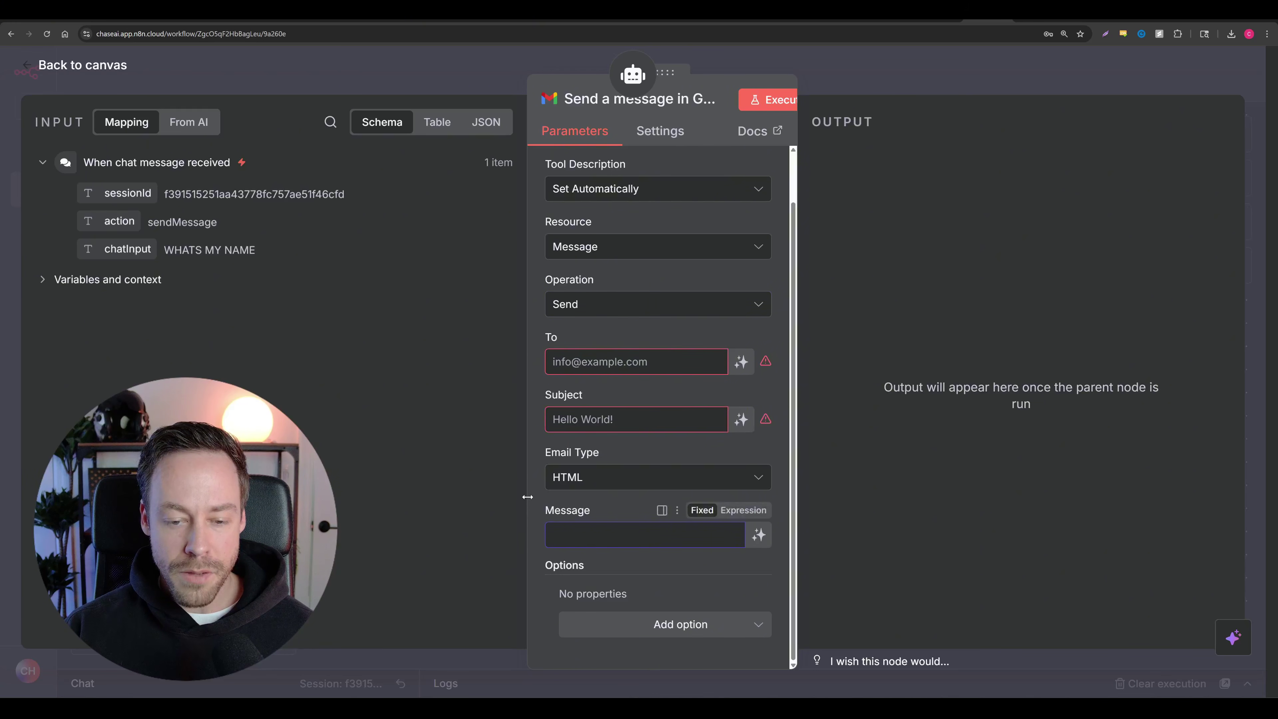
pyautogui.click(534, 459)
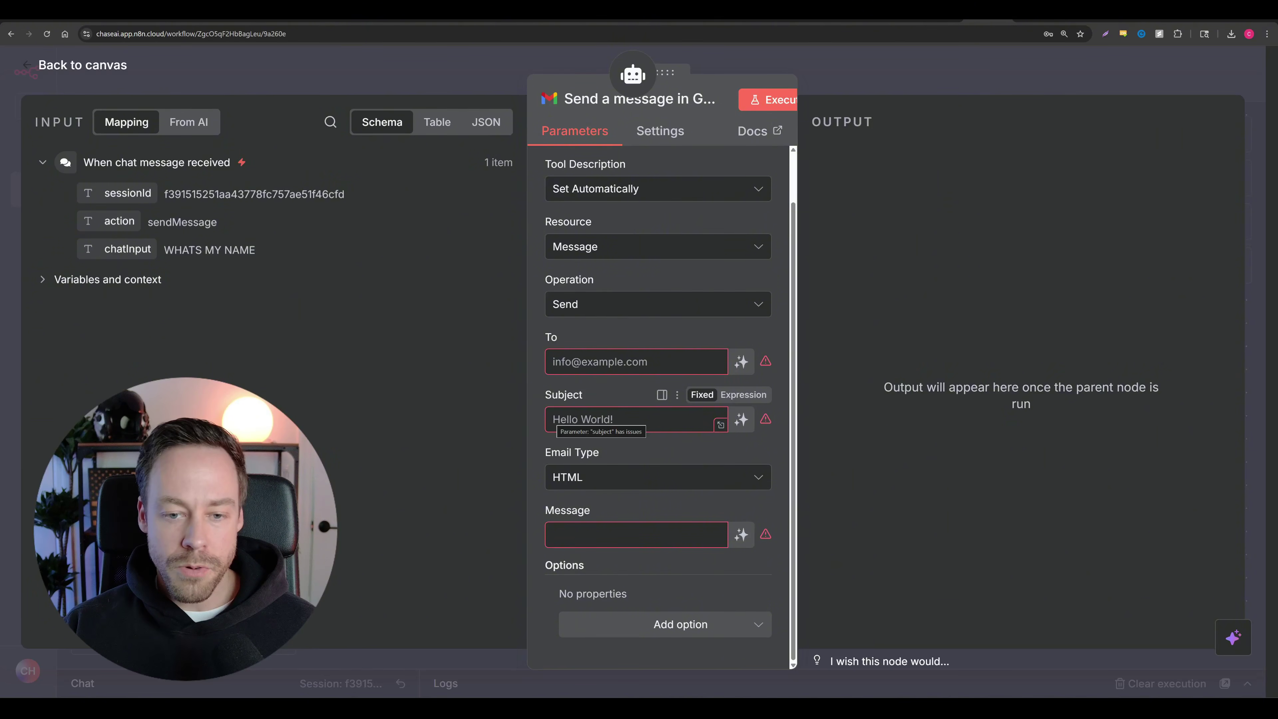
pyautogui.click(636, 361)
pyautogui.write('CHAEAI')
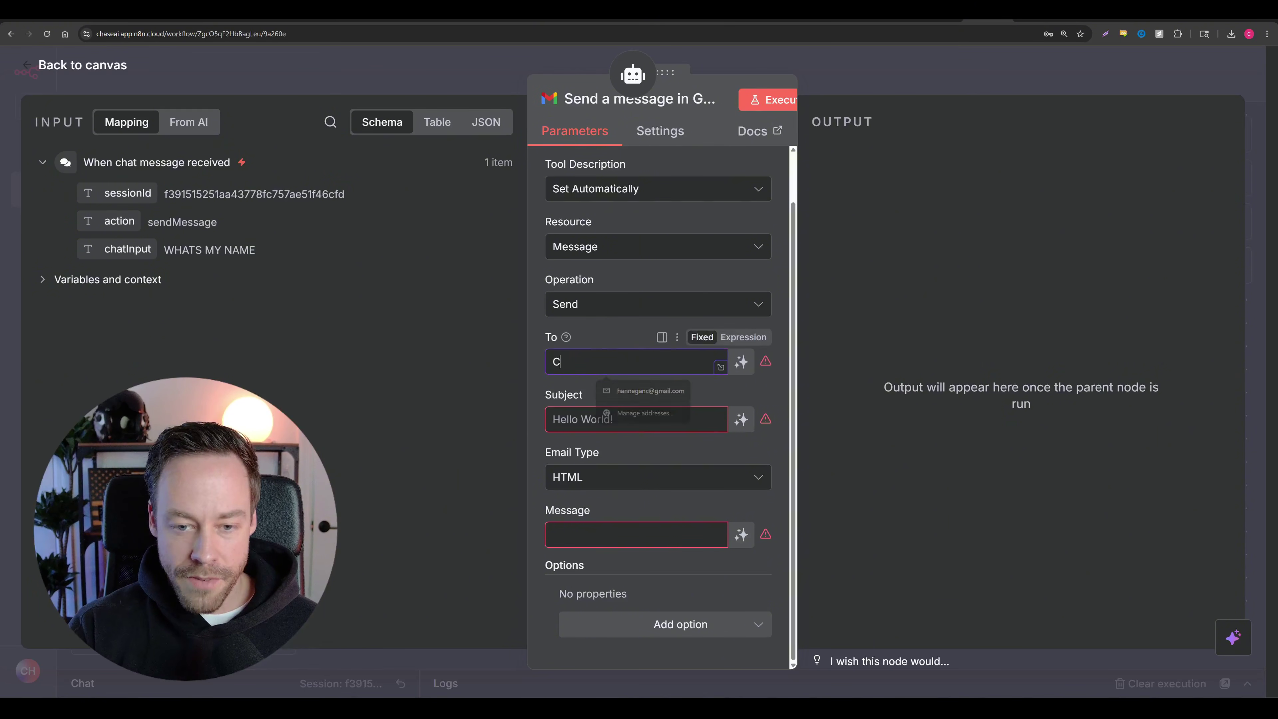
pyautogui.press('BackSpace')
pyautogui.press('BackSpace')
pyautogui.press('BackSpace')
pyautogui.press('BackSpace')
pyautogui.press('BackSpace')
pyautogui.press('BackSpace')
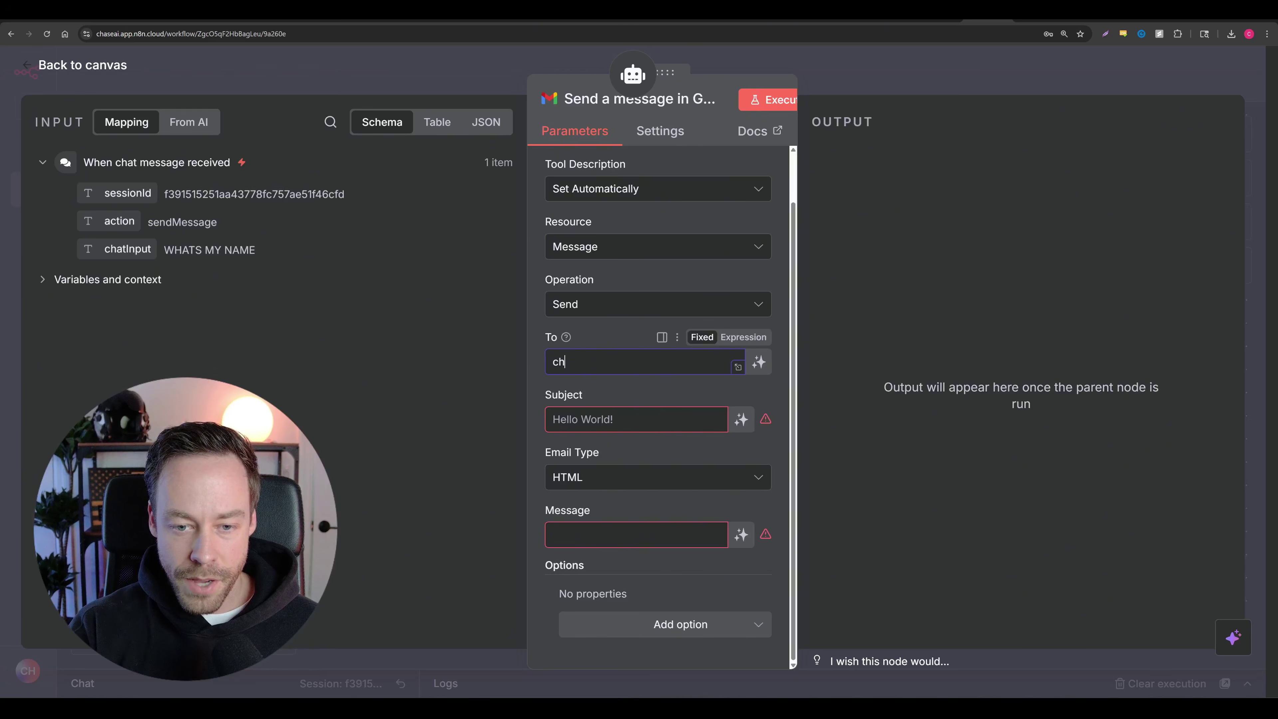
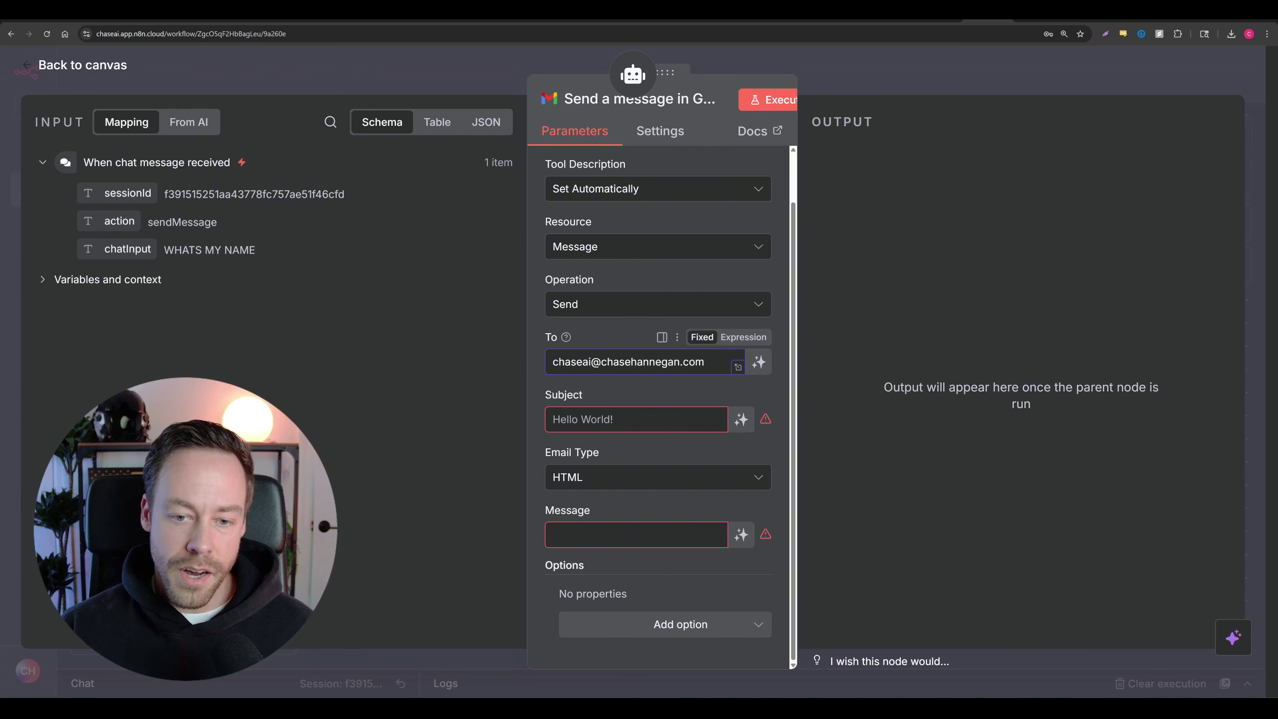
pyautogui.click(536, 373)
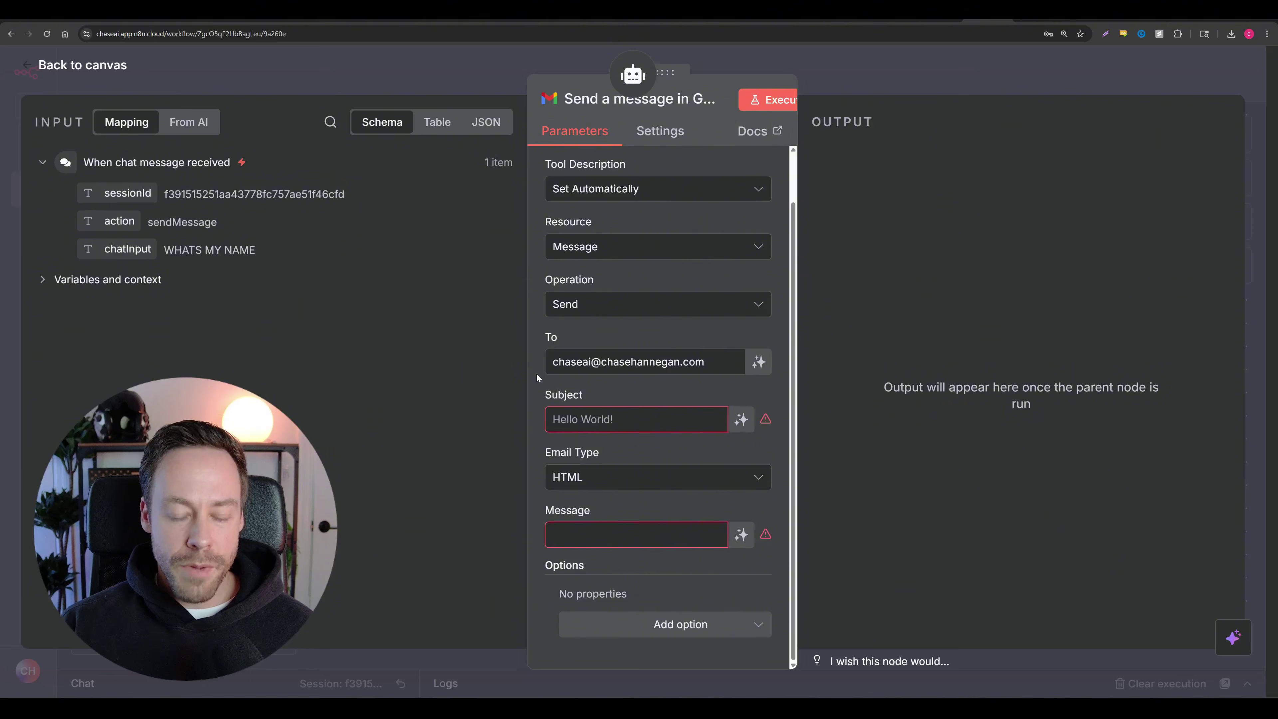
pyautogui.moveTo(734, 364); pyautogui.dragTo(547, 367)
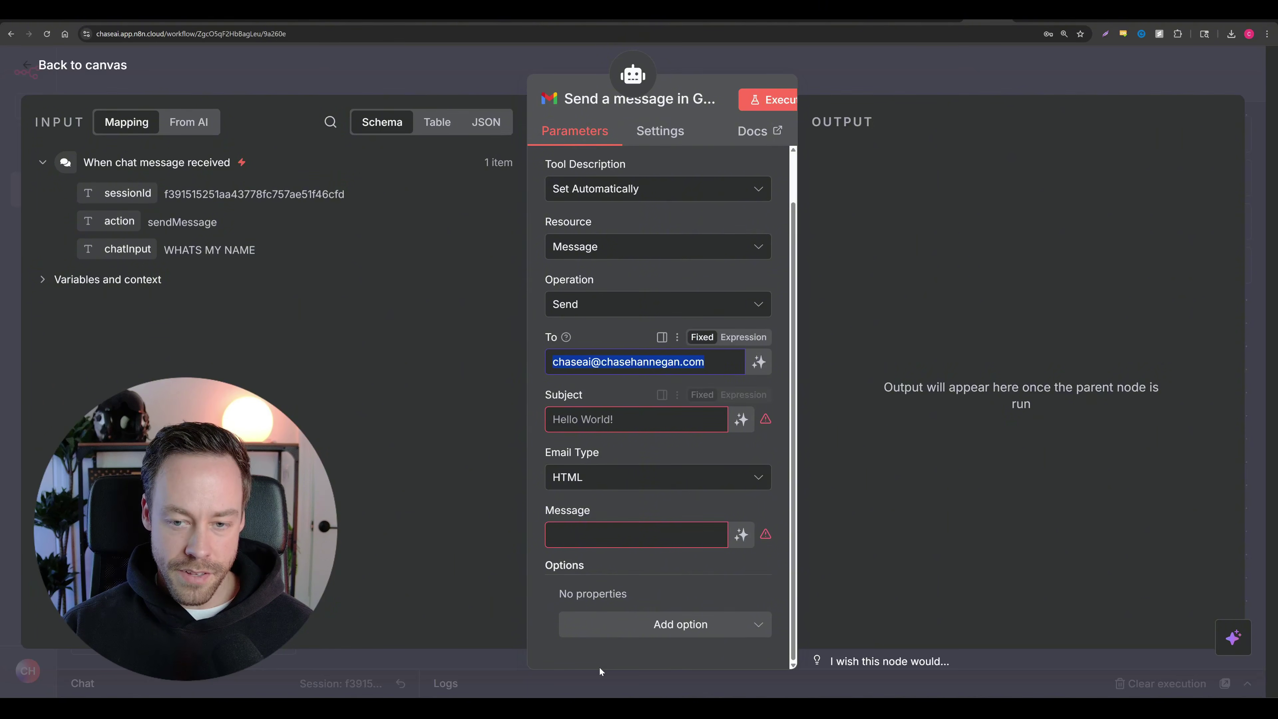
# Step: Set the subject to 'Hi' and the message body to 'Whats up'
pyautogui.click(554, 419)
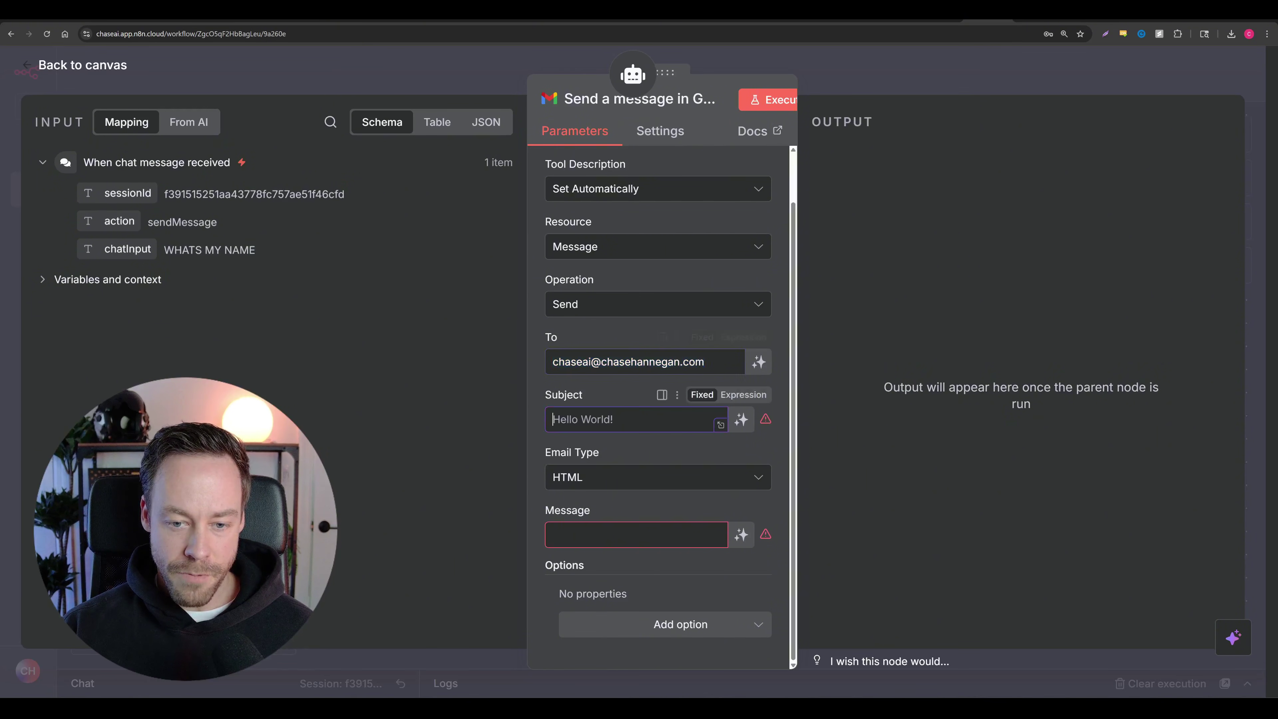
pyautogui.write('Hi')
pyautogui.click(558, 535)
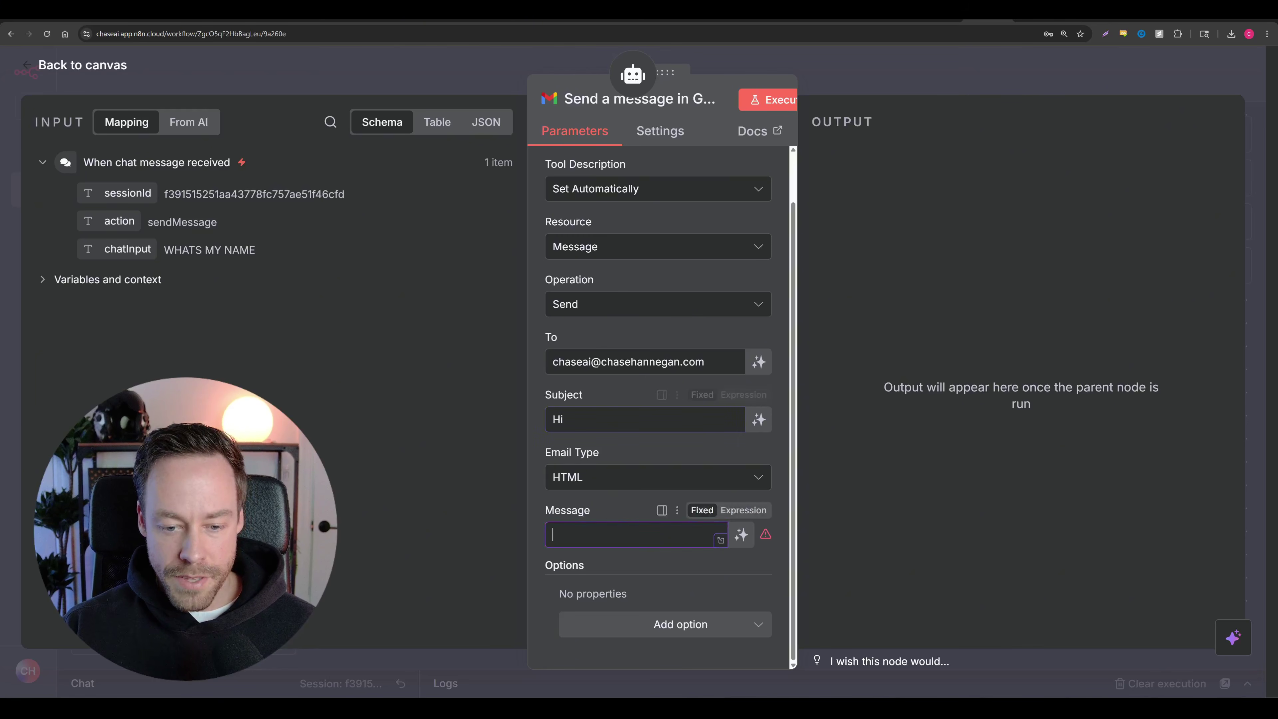
pyautogui.write('Whats up')
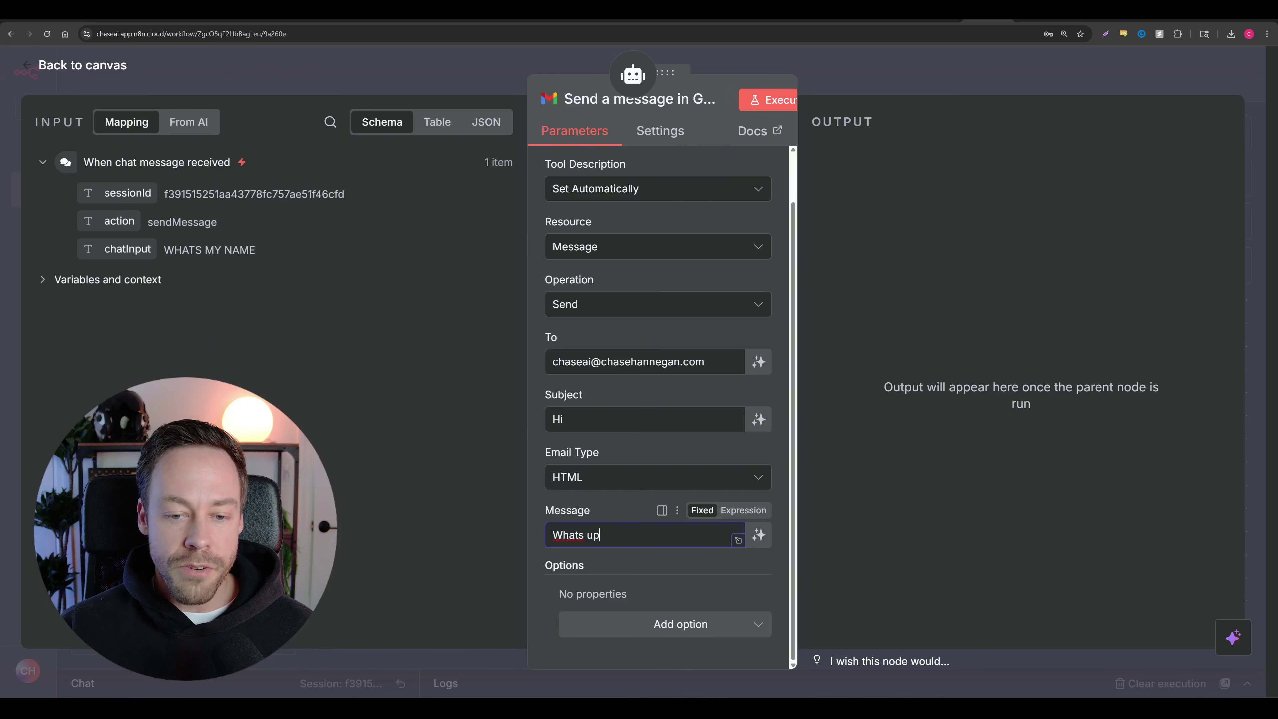
# Step: Make Subject and Message model-defined while keeping the recipient address fixed
pyautogui.tripleClick(629, 361)
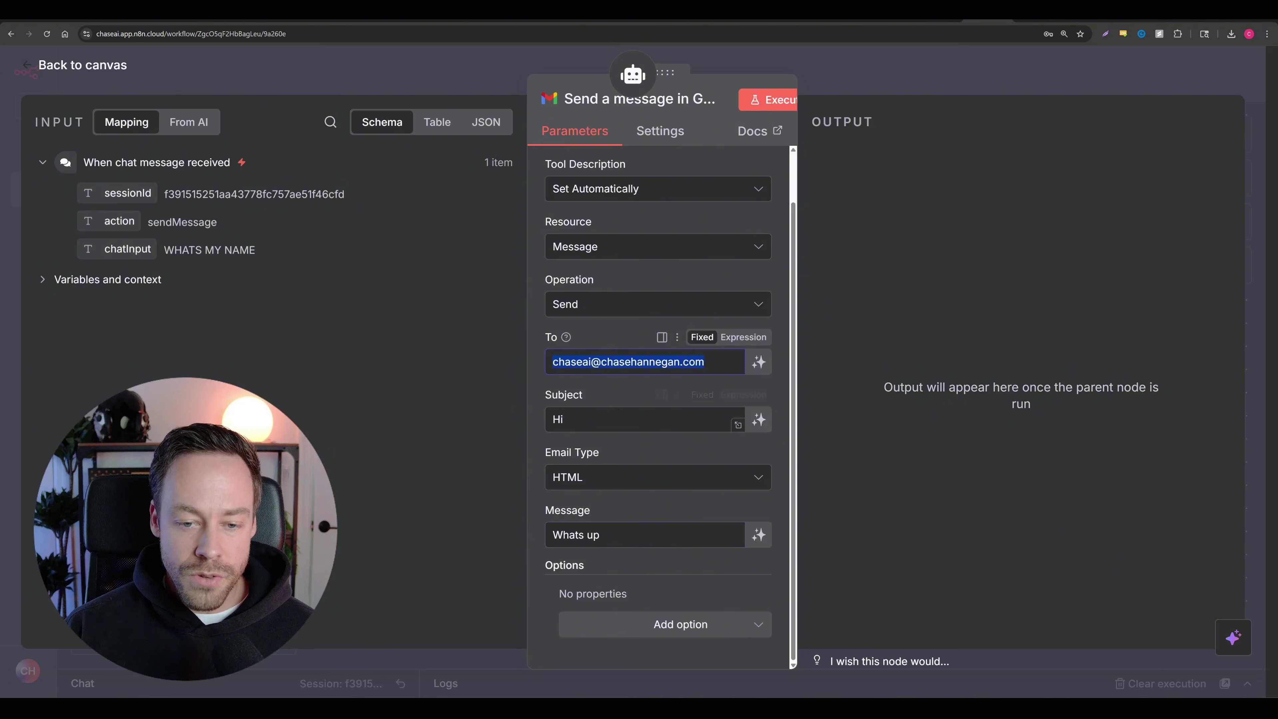
pyautogui.moveTo(599, 421); pyautogui.dragTo(542, 425)
pyautogui.moveTo(629, 536); pyautogui.dragTo(524, 533)
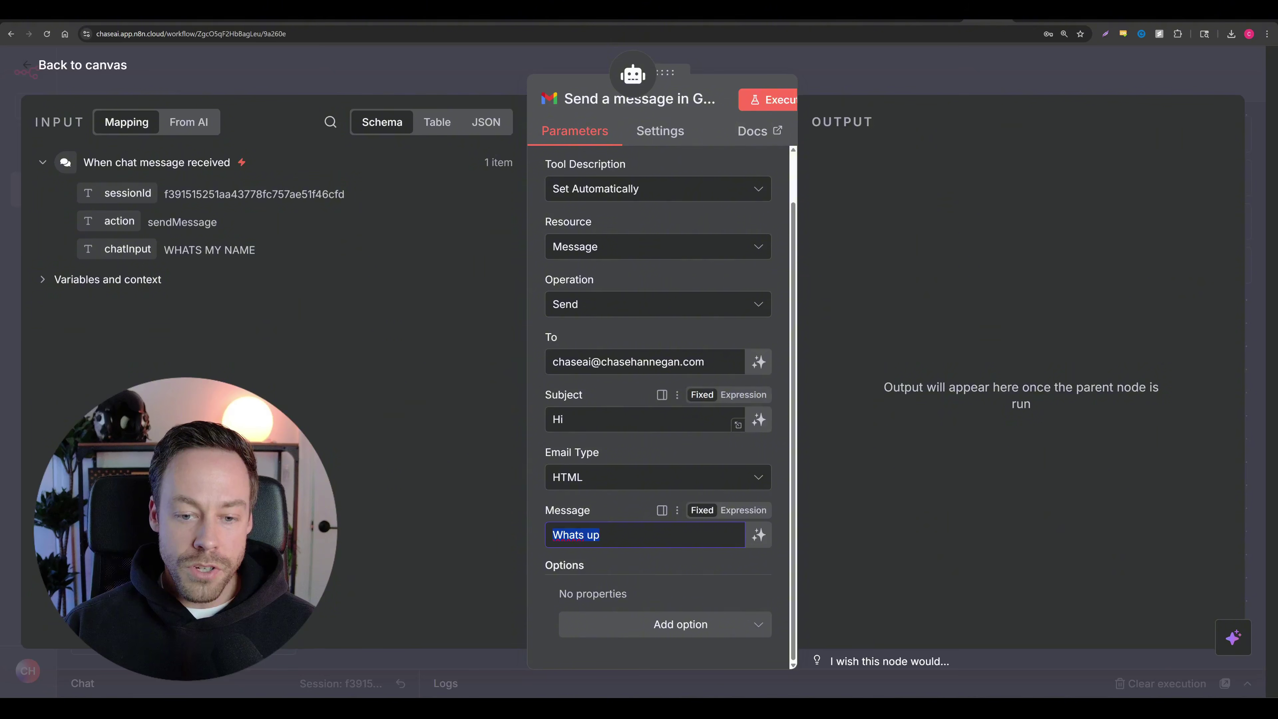
pyautogui.click(781, 418)
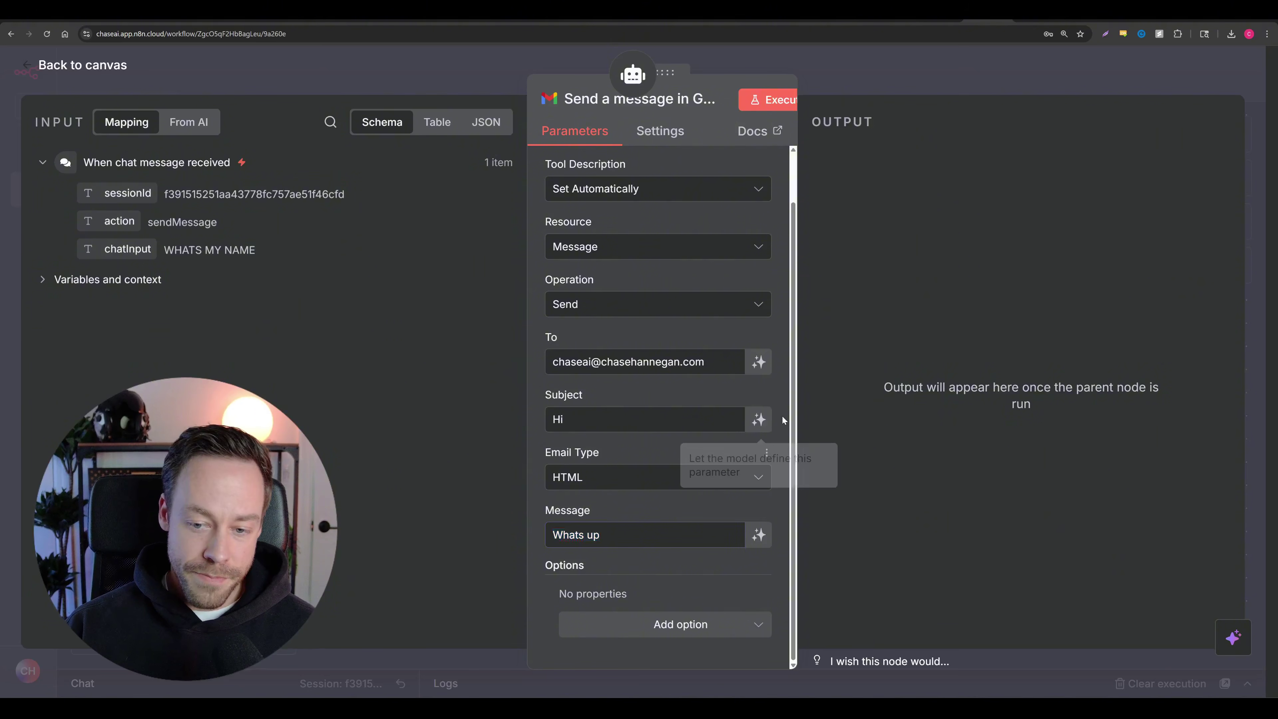
pyautogui.click(756, 426)
pyautogui.click(766, 559)
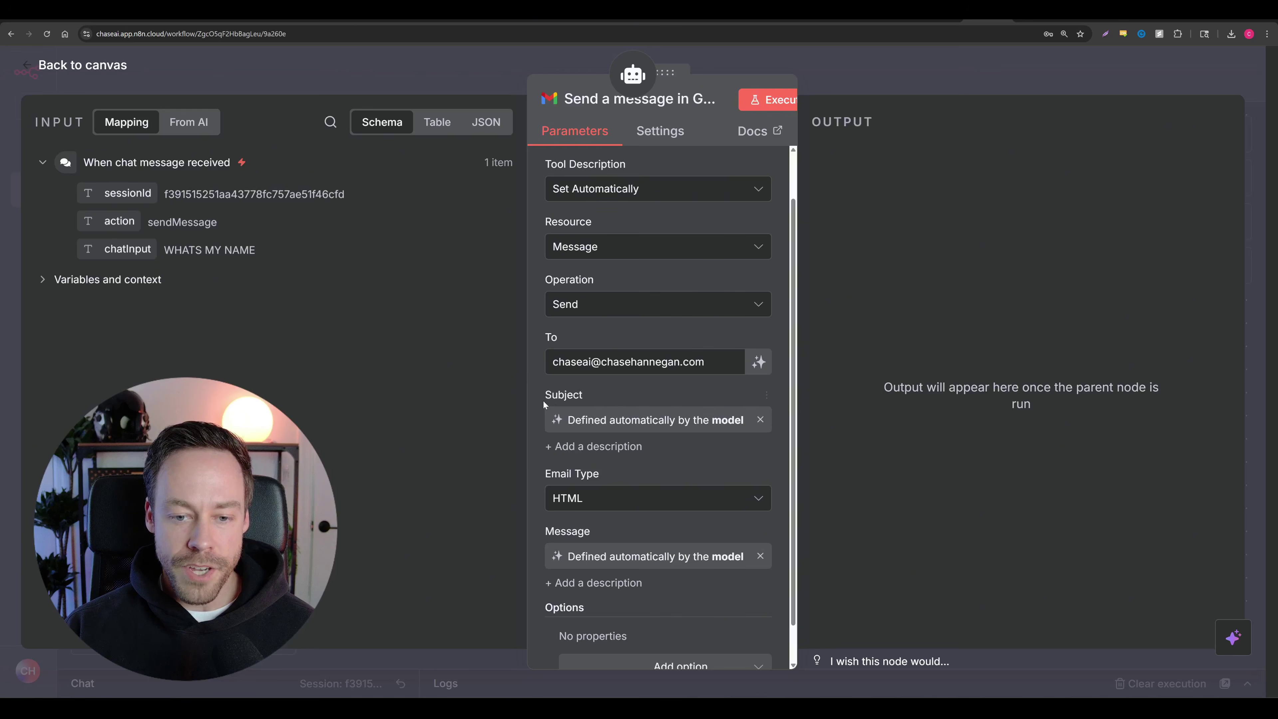
pyautogui.scroll(-1, 582, 536)
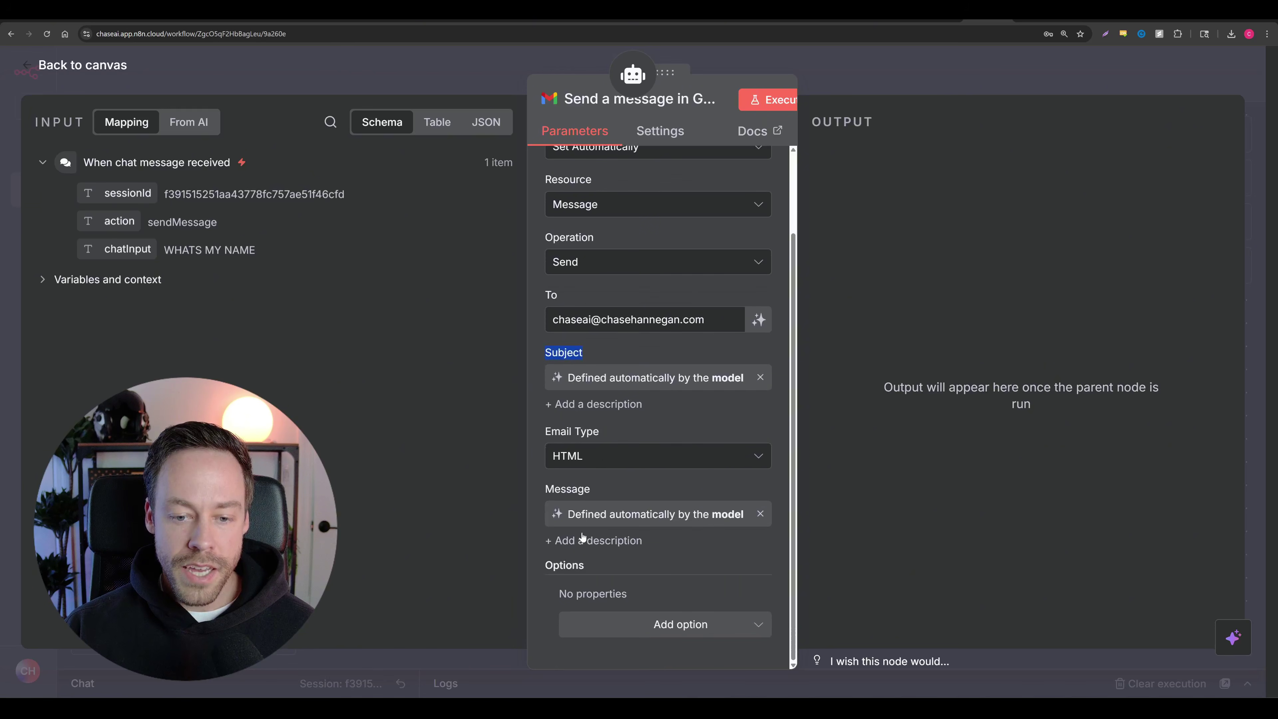
pyautogui.moveTo(614, 489)
pyautogui.mouseDown()
pyautogui.moveTo(521, 489)
pyautogui.moveTo(625, 481)
pyautogui.mouseUp()
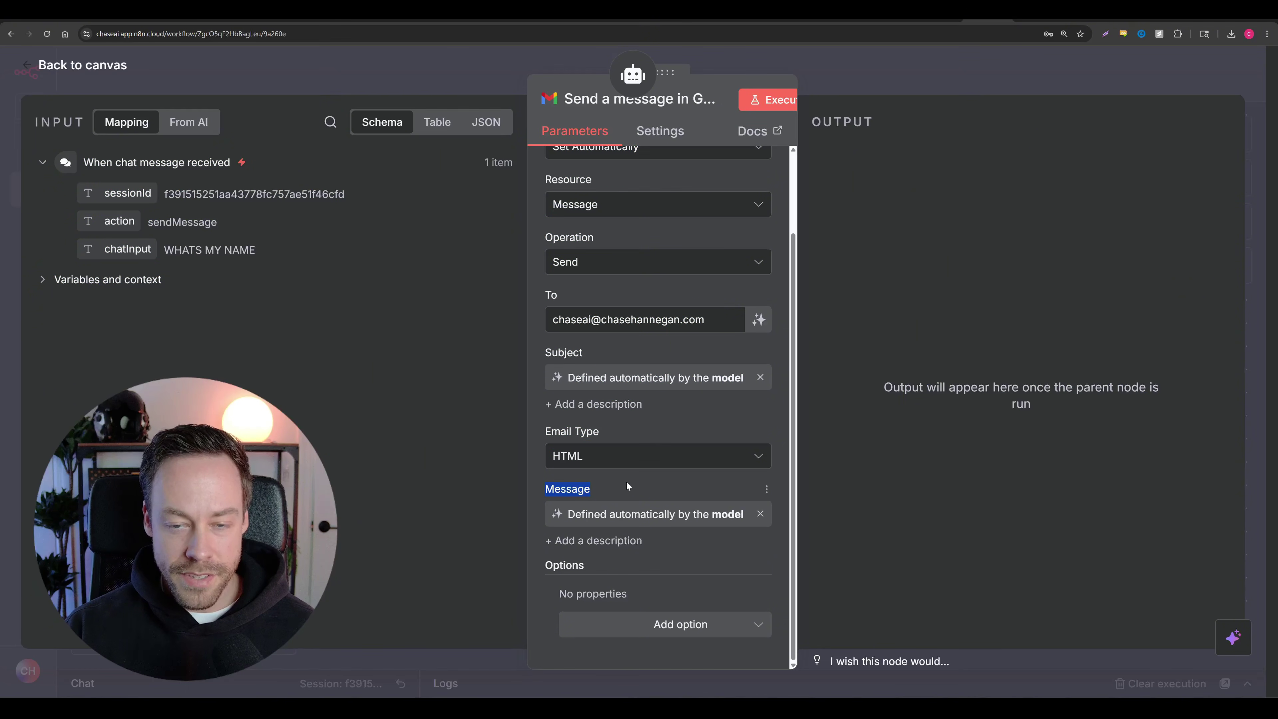
# Step: Return to the canvas, bring all nodes into view and open the test chat
pyautogui.click(50, 71)
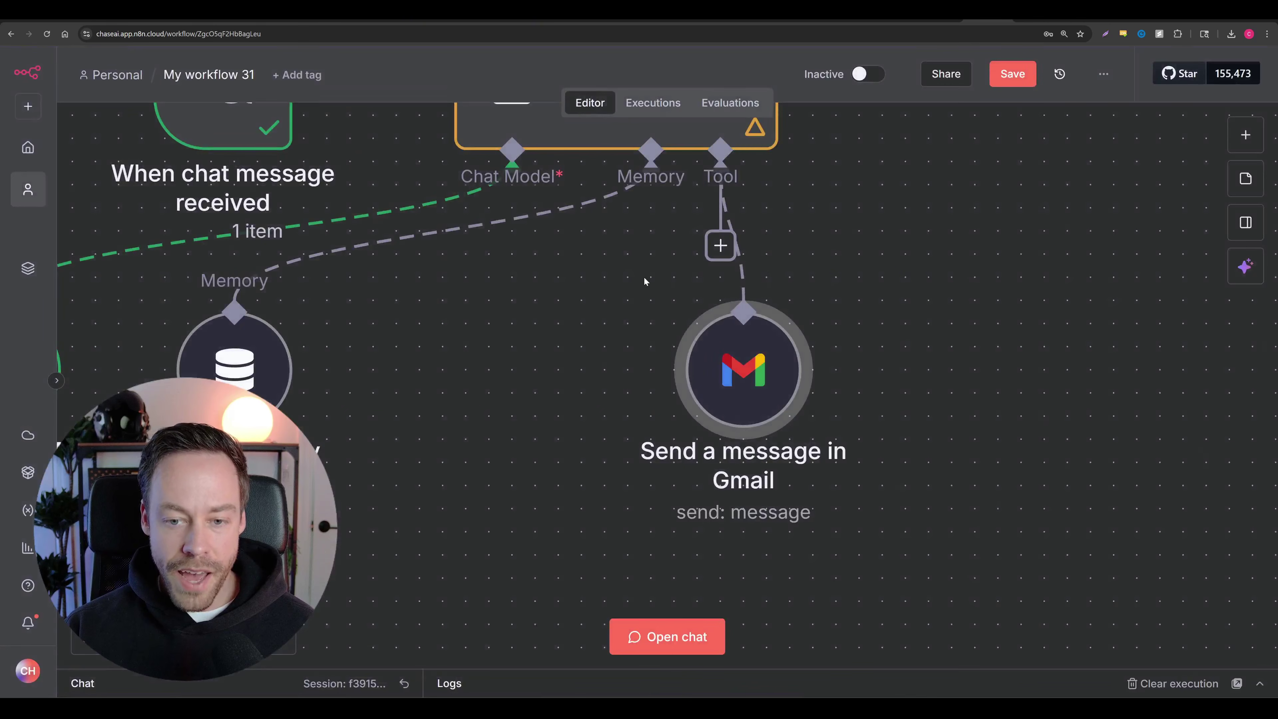
pyautogui.scroll(-5, 818, 408)
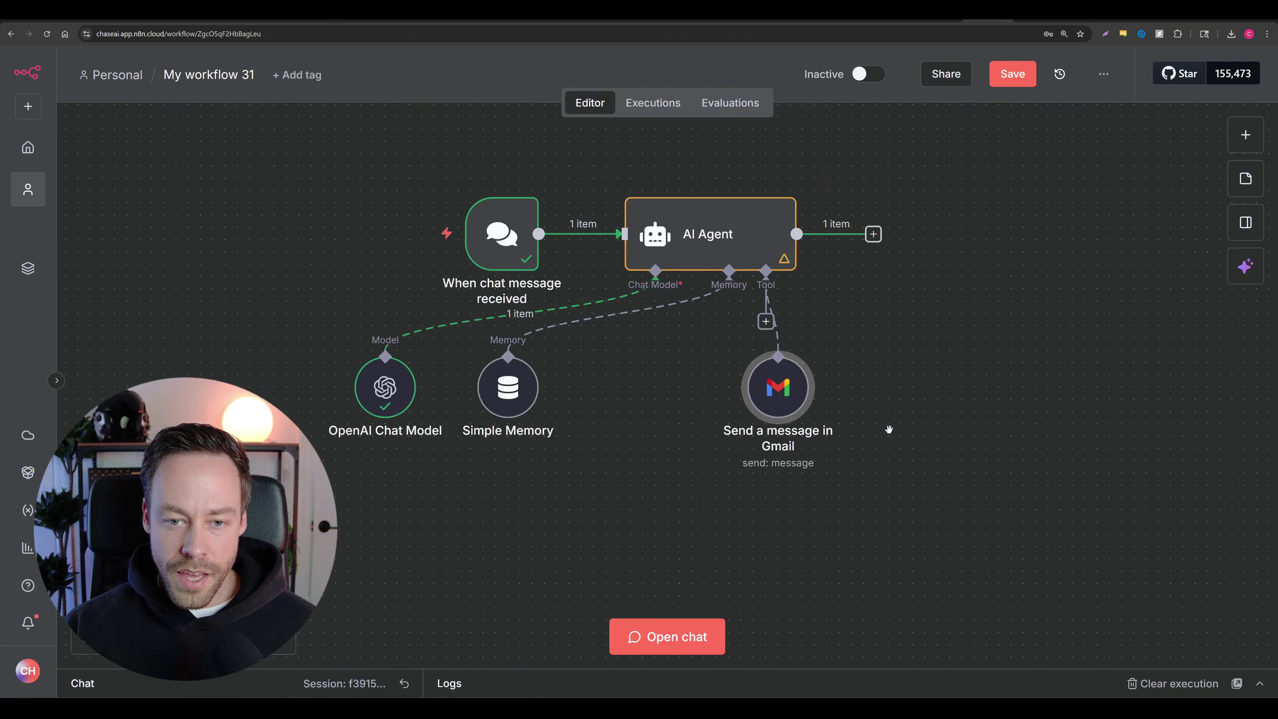
pyautogui.moveTo(889, 429); pyautogui.dragTo(800, 423)
pyautogui.scroll(-2, 800, 422)
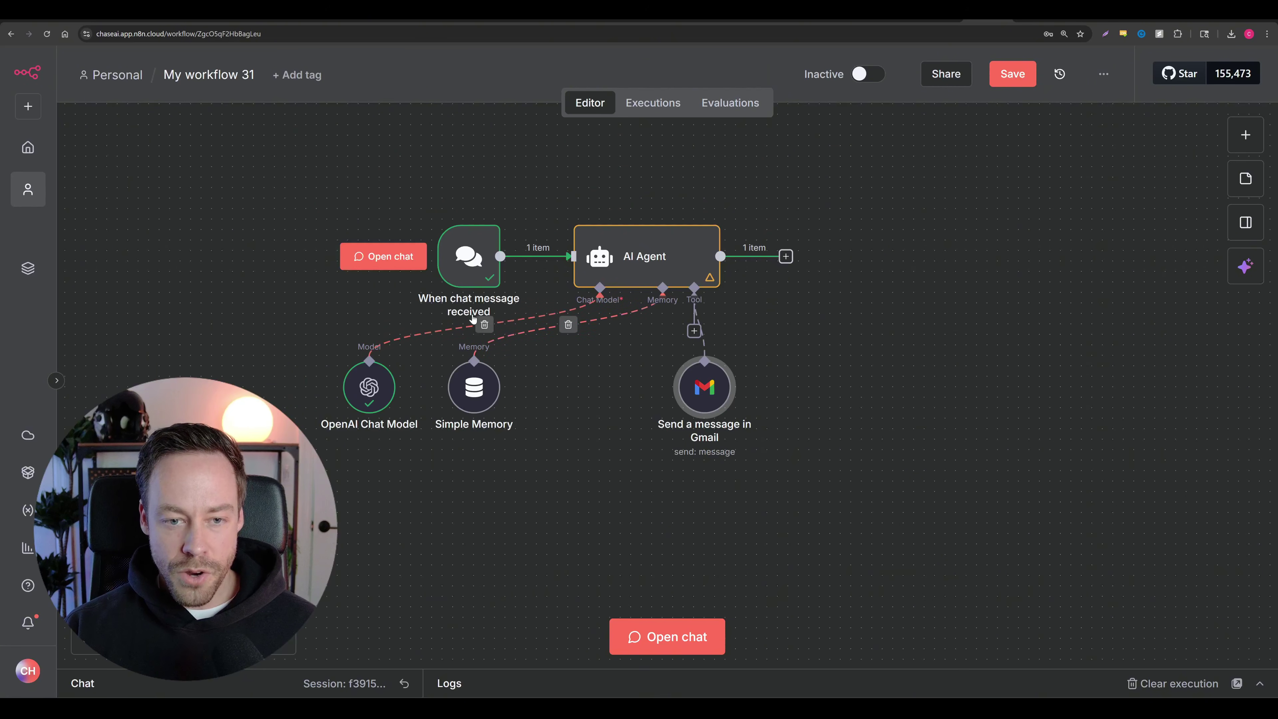
pyautogui.click(384, 257)
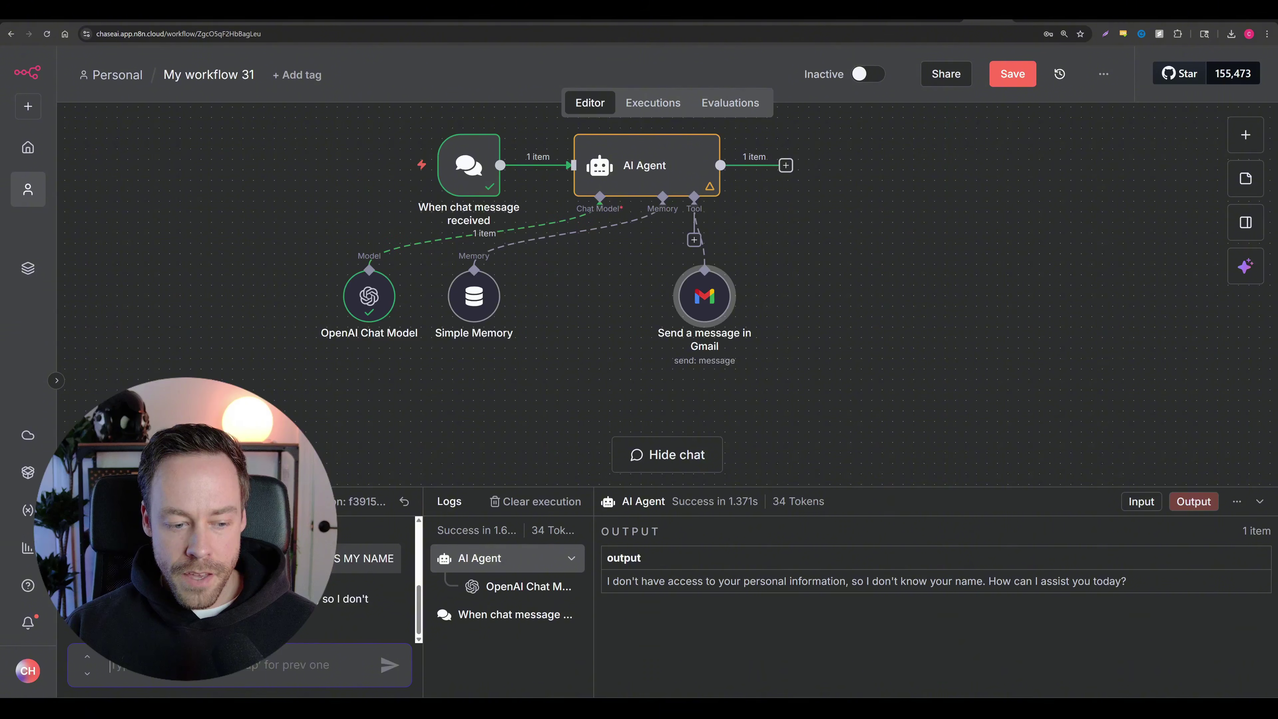
# Step: Ask the agent to email a friend's address about hanging out tomorrow, then inspect the run
pyautogui.write('Se')
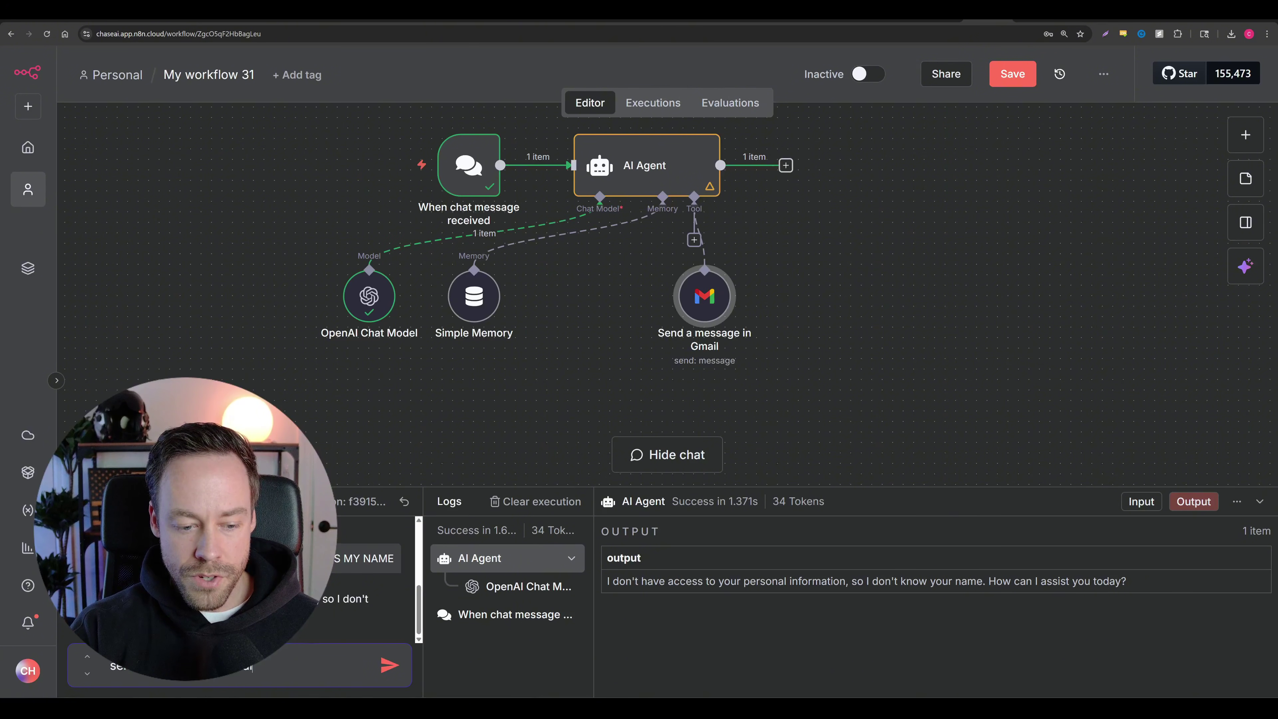
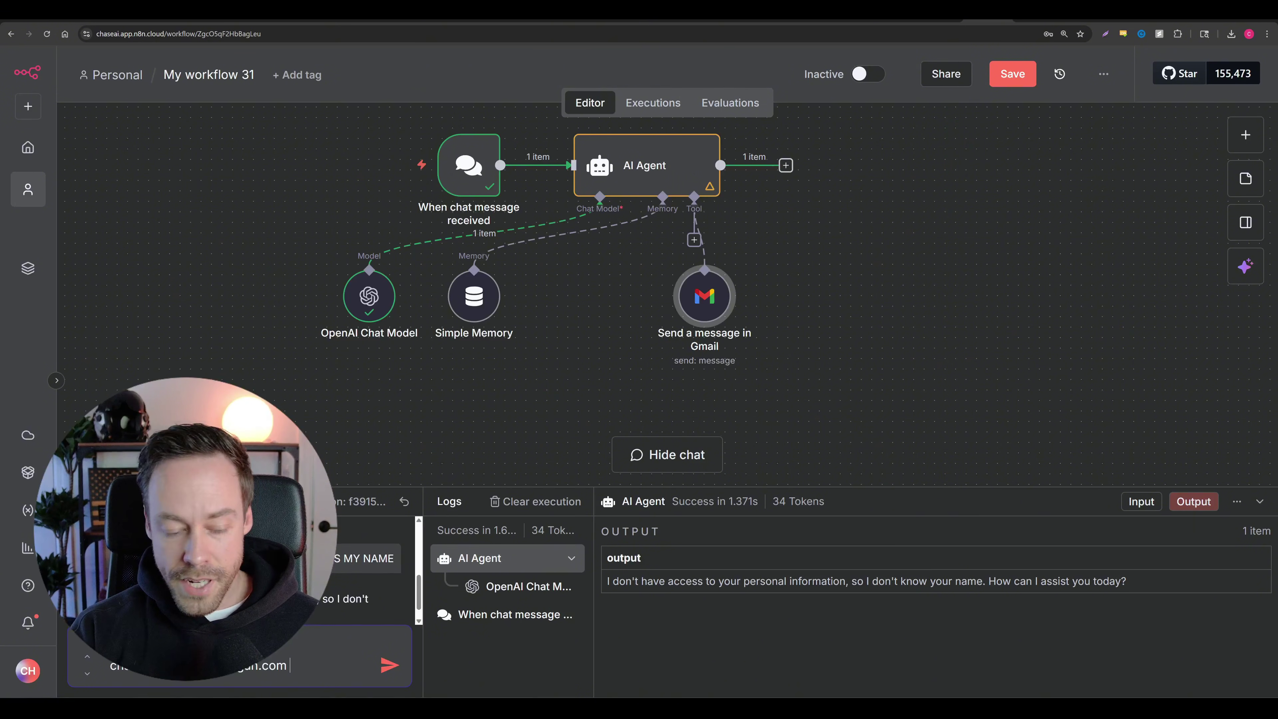
pyautogui.write('asking whats up')
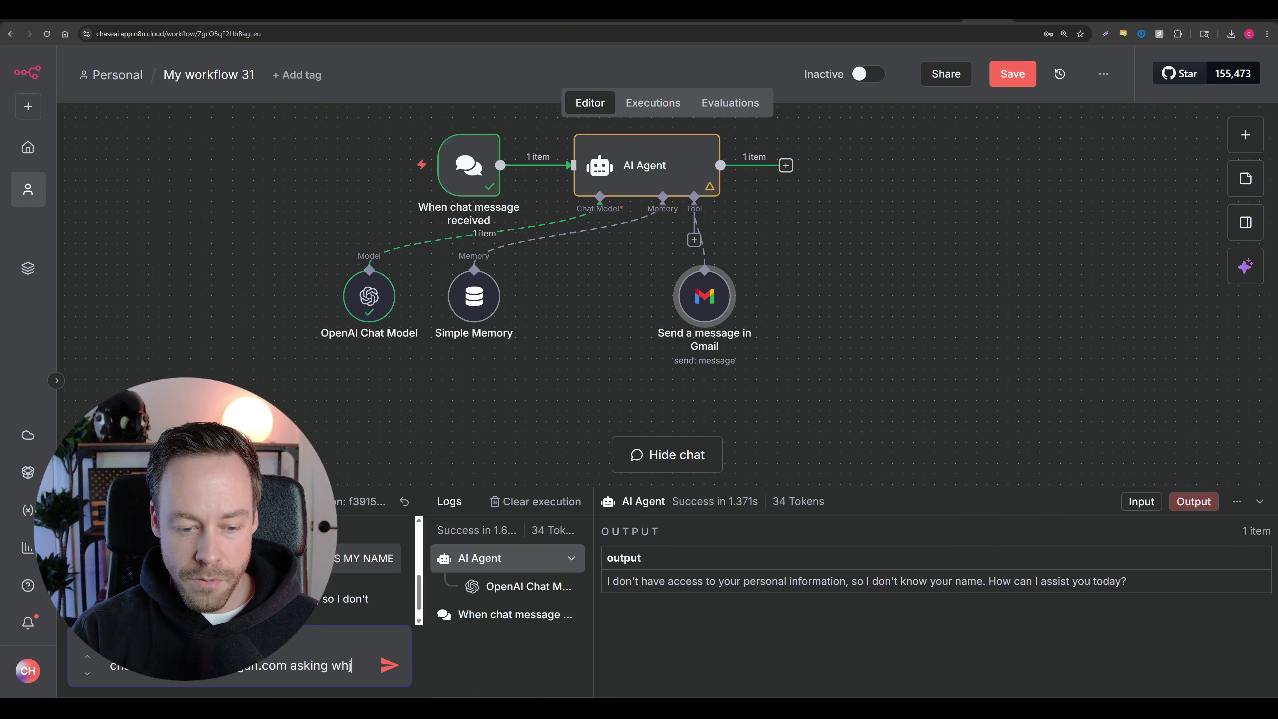
pyautogui.write(' and see')
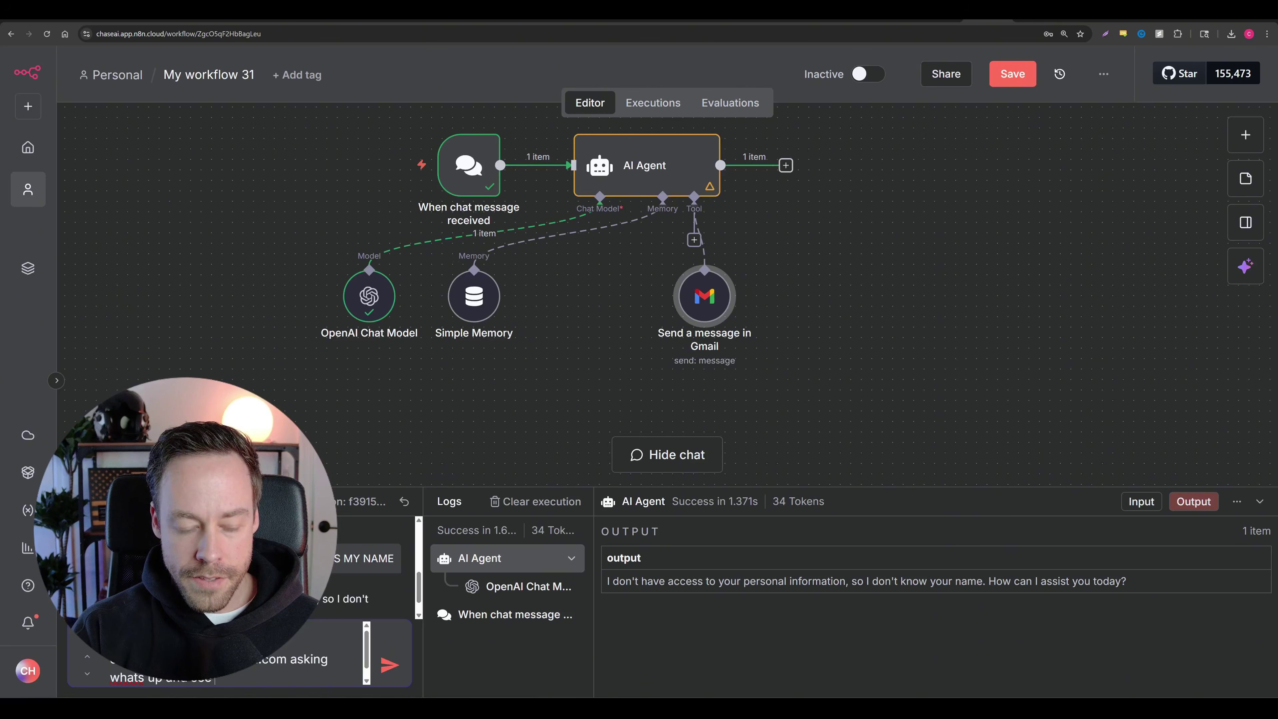
pyautogui.write(' if he can hang out tomorrow or something')
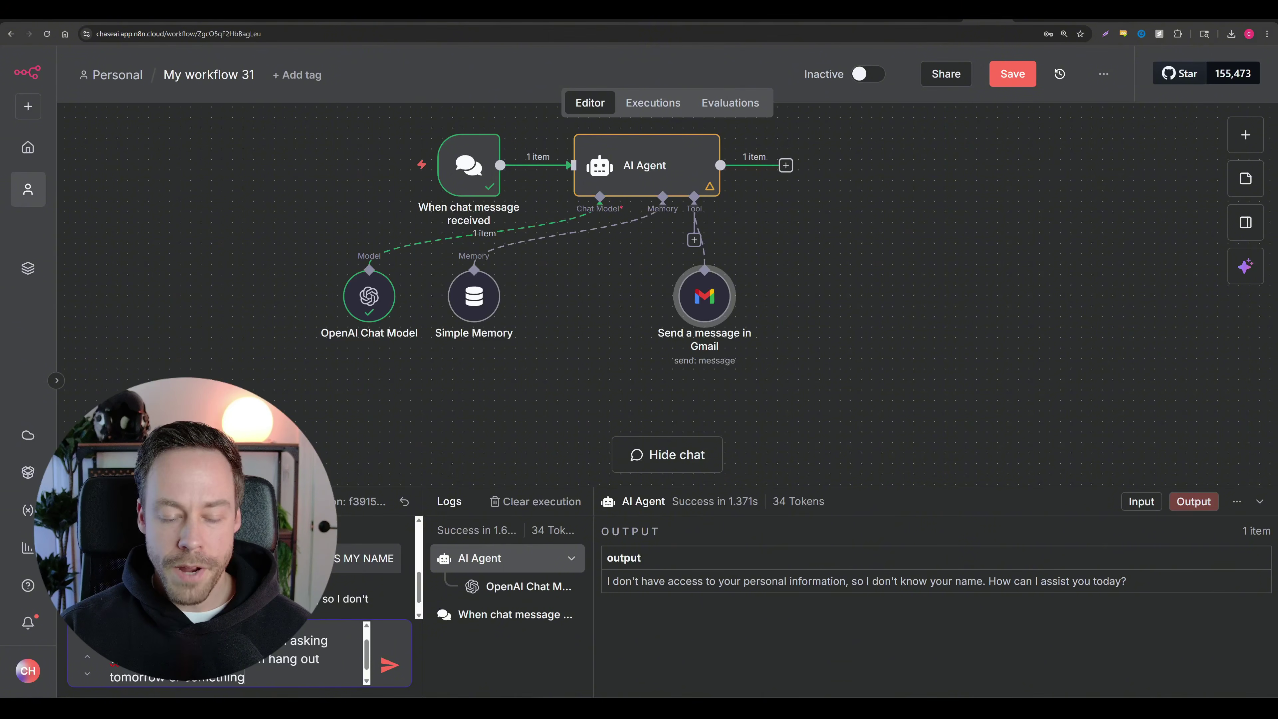
pyautogui.click(390, 666)
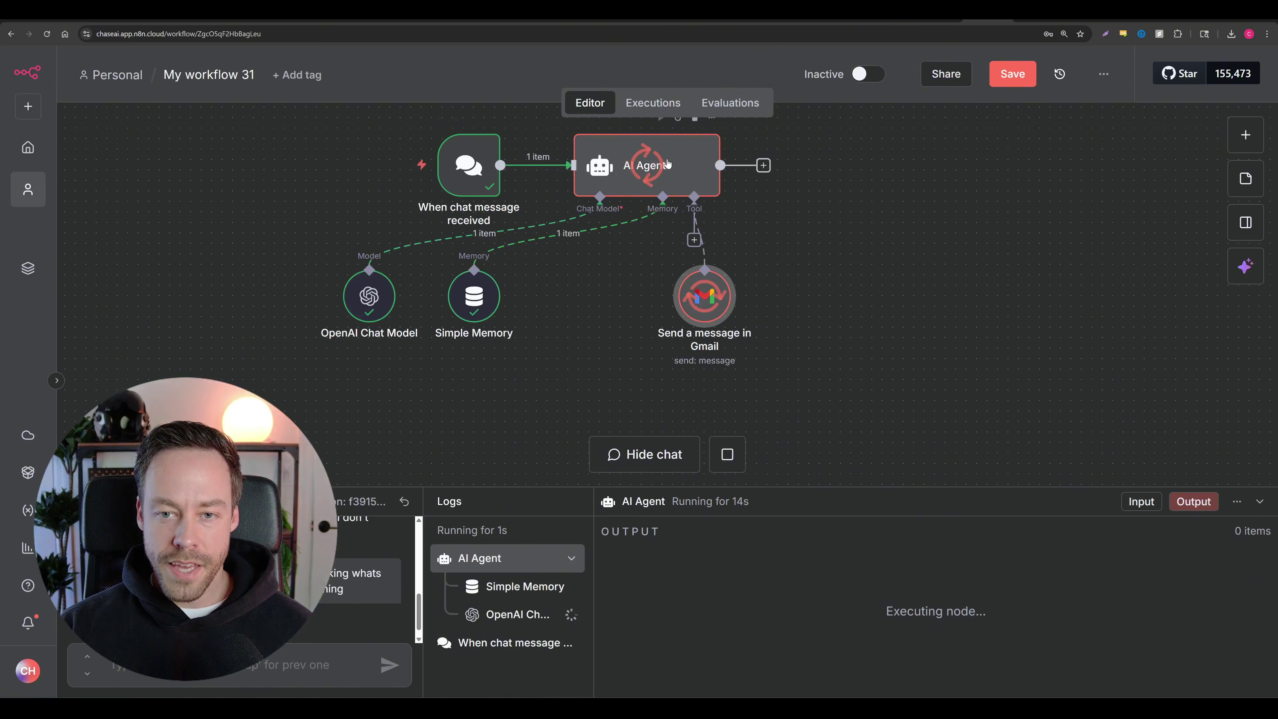
pyautogui.moveTo(366, 297)
pyautogui.mouseDown()
pyautogui.moveTo(366, 276)
pyautogui.moveTo(366, 298)
pyautogui.mouseUp()
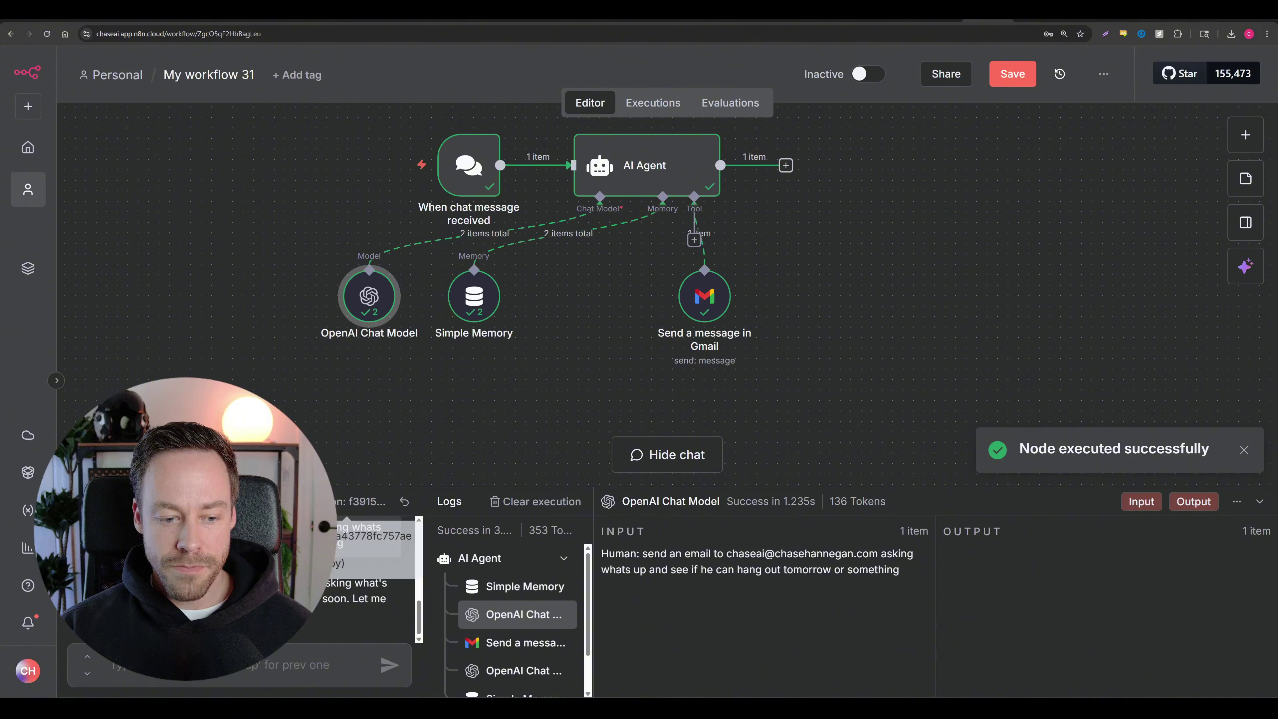
pyautogui.moveTo(201, 598); pyautogui.dragTo(202, 614)
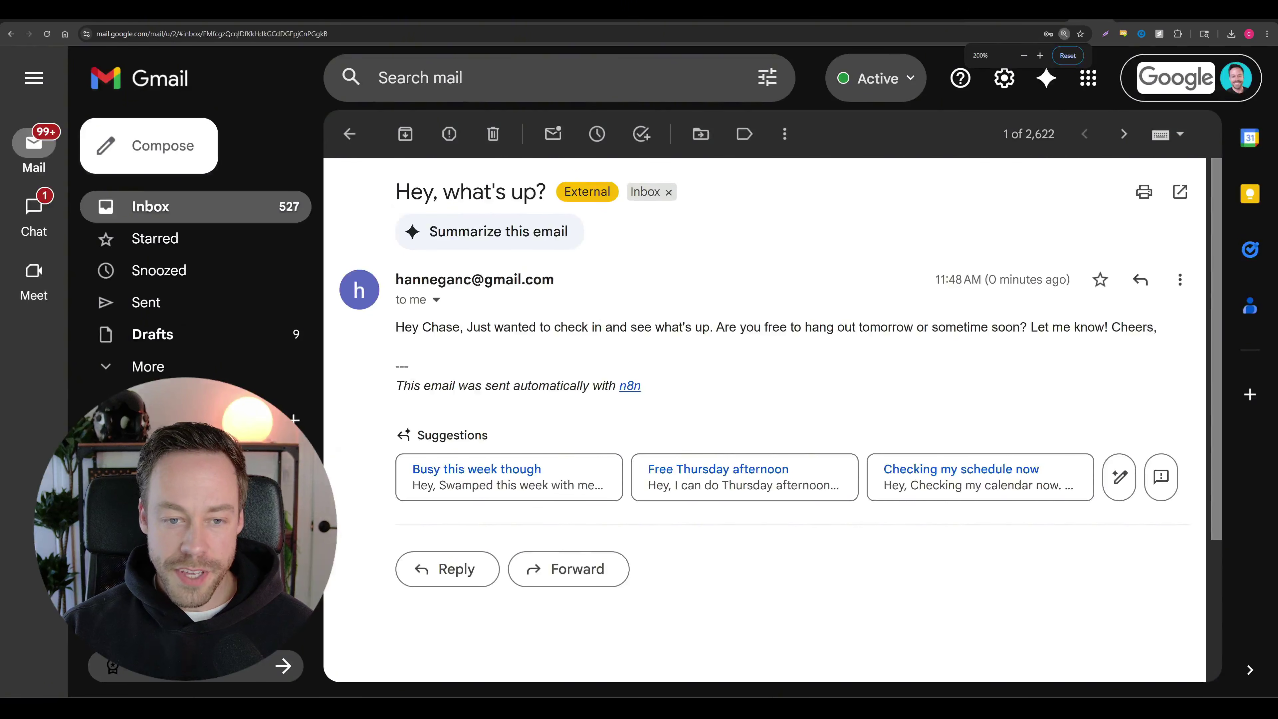
# Step: Check the 'Hey, what's up?' email's sender, body and subject, then go back to n8n
pyautogui.moveTo(397, 262); pyautogui.dragTo(1172, 337)
pyautogui.click(657, 353)
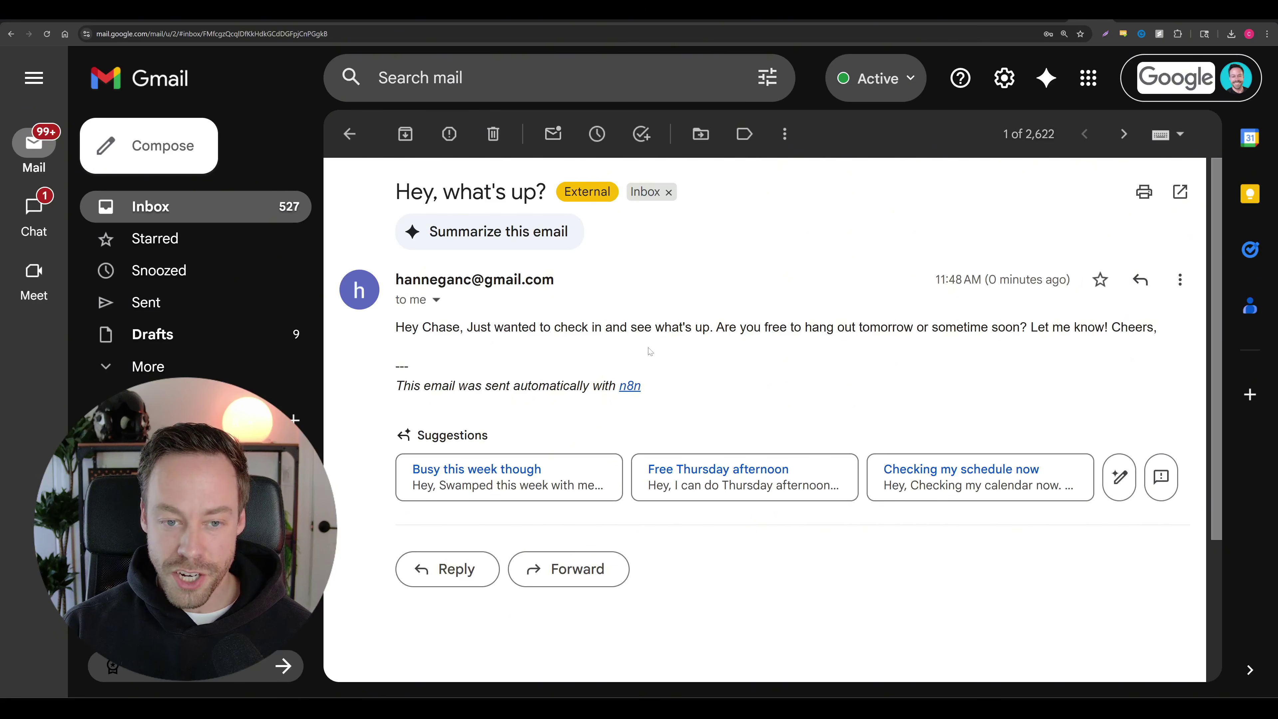
pyautogui.moveTo(392, 194); pyautogui.dragTo(578, 208)
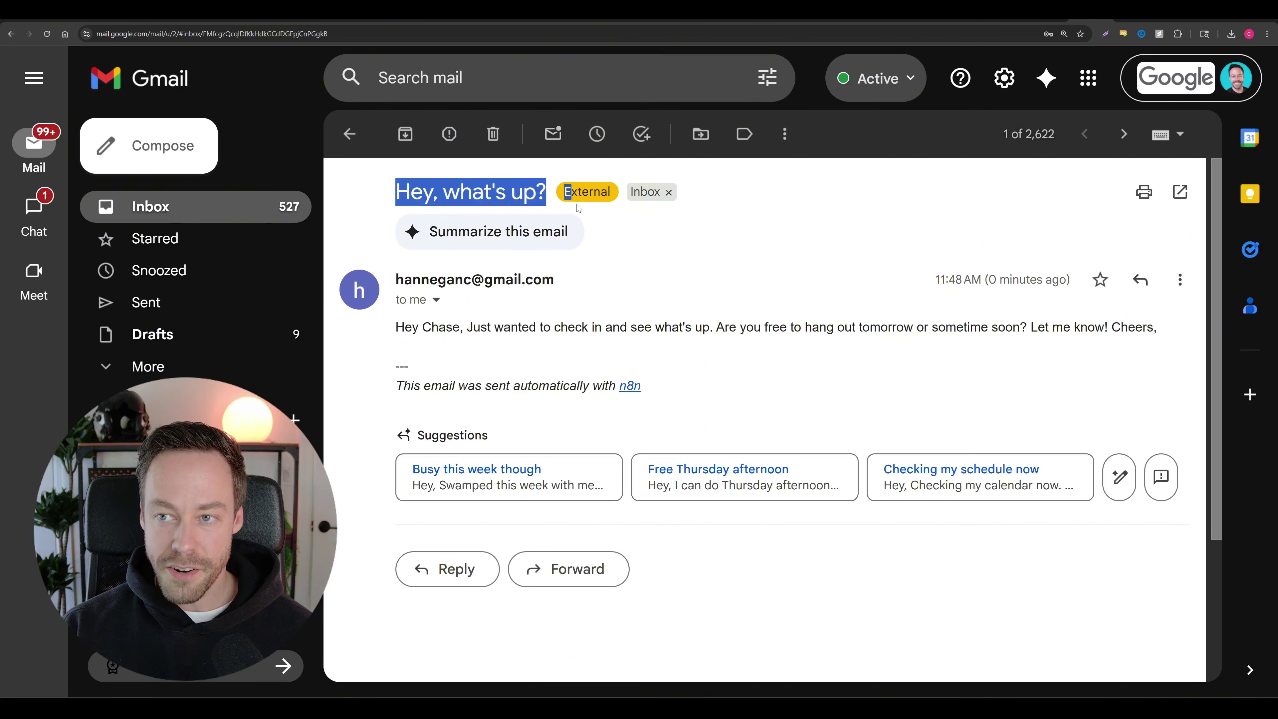
pyautogui.click(903, 21)
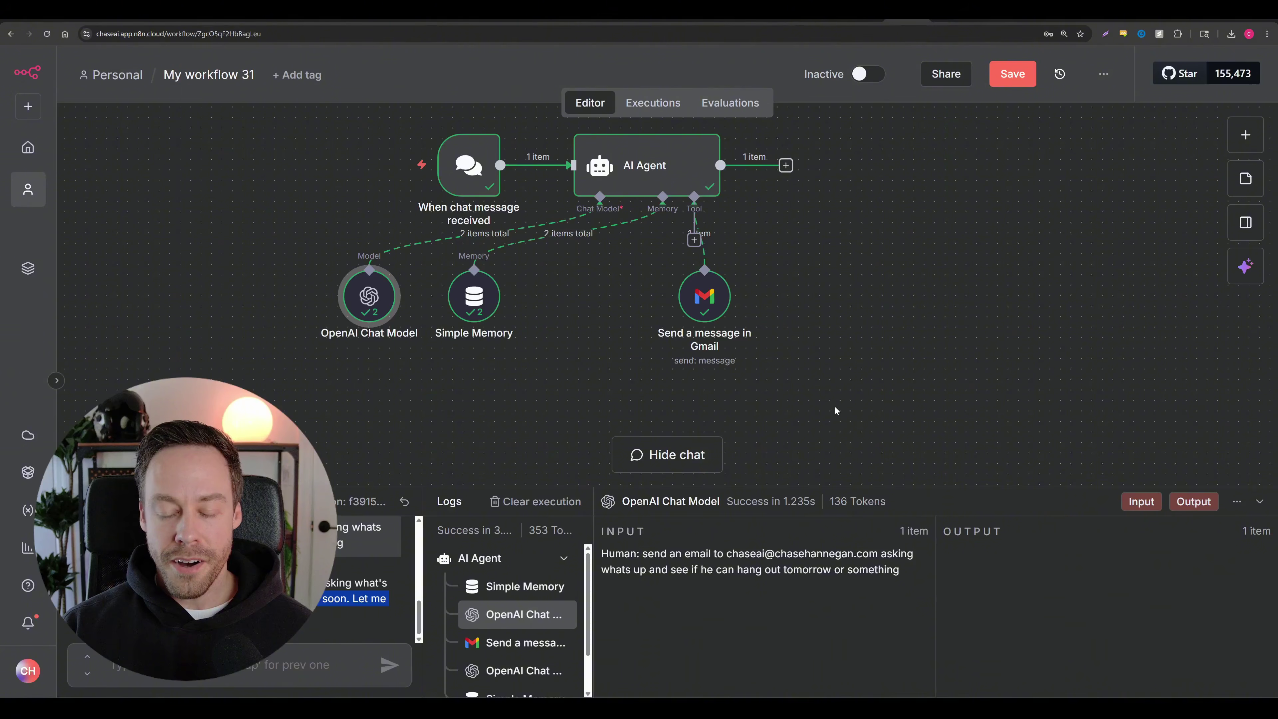
# Step: Add a Perplexity tool to the AI Agent with its message text defined by the model
pyautogui.click(1259, 510)
pyautogui.moveTo(710, 371); pyautogui.dragTo(598, 385)
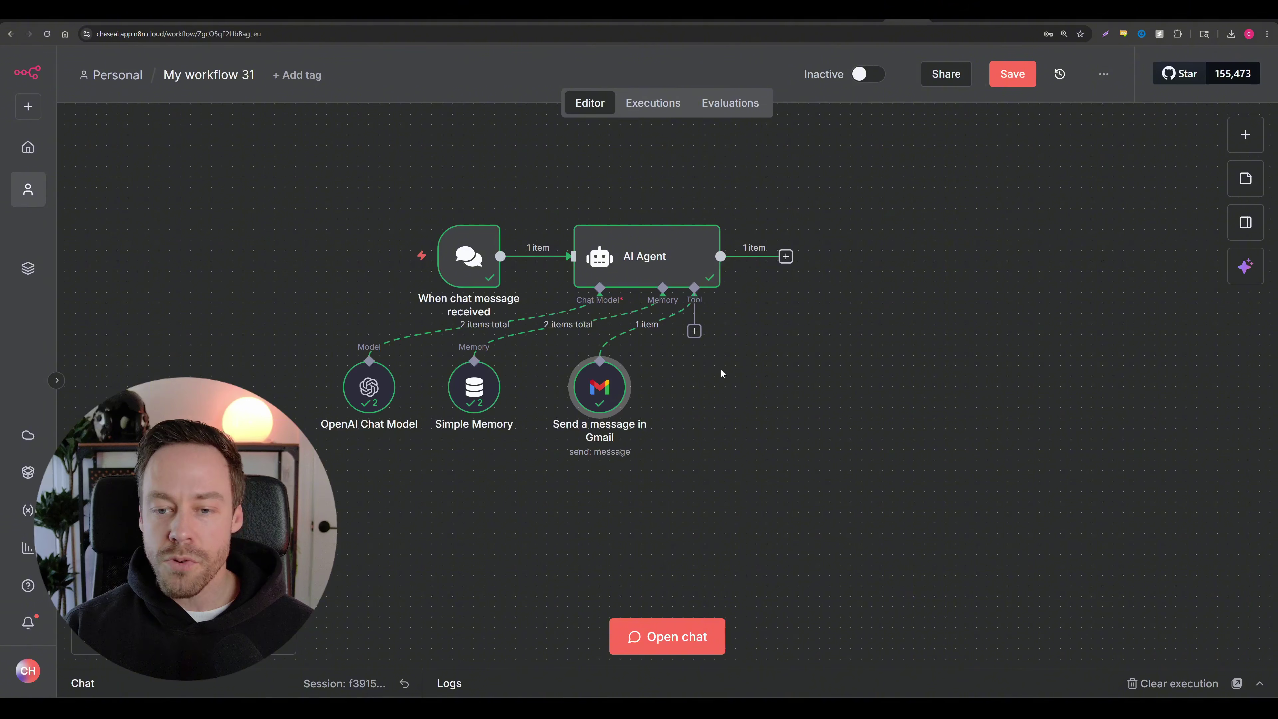
pyautogui.click(695, 336)
pyautogui.click(711, 338)
pyautogui.click(694, 335)
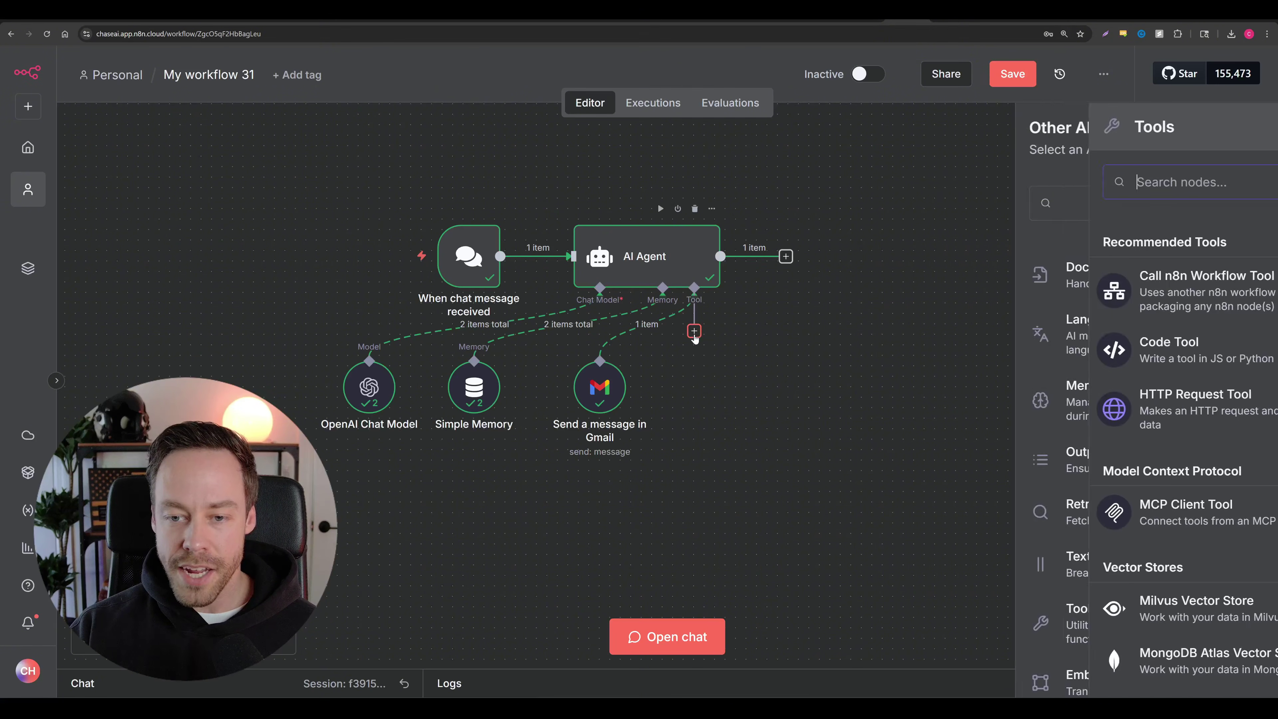
pyautogui.write('perplex')
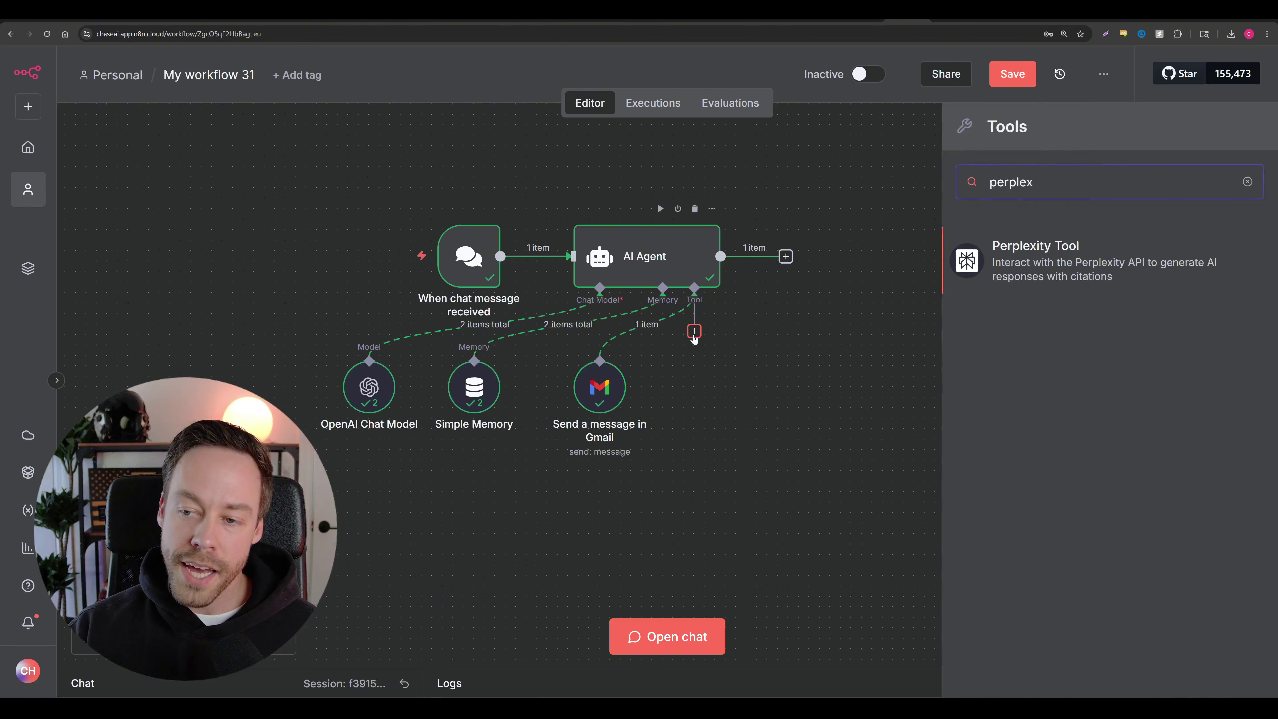
pyautogui.click(1046, 282)
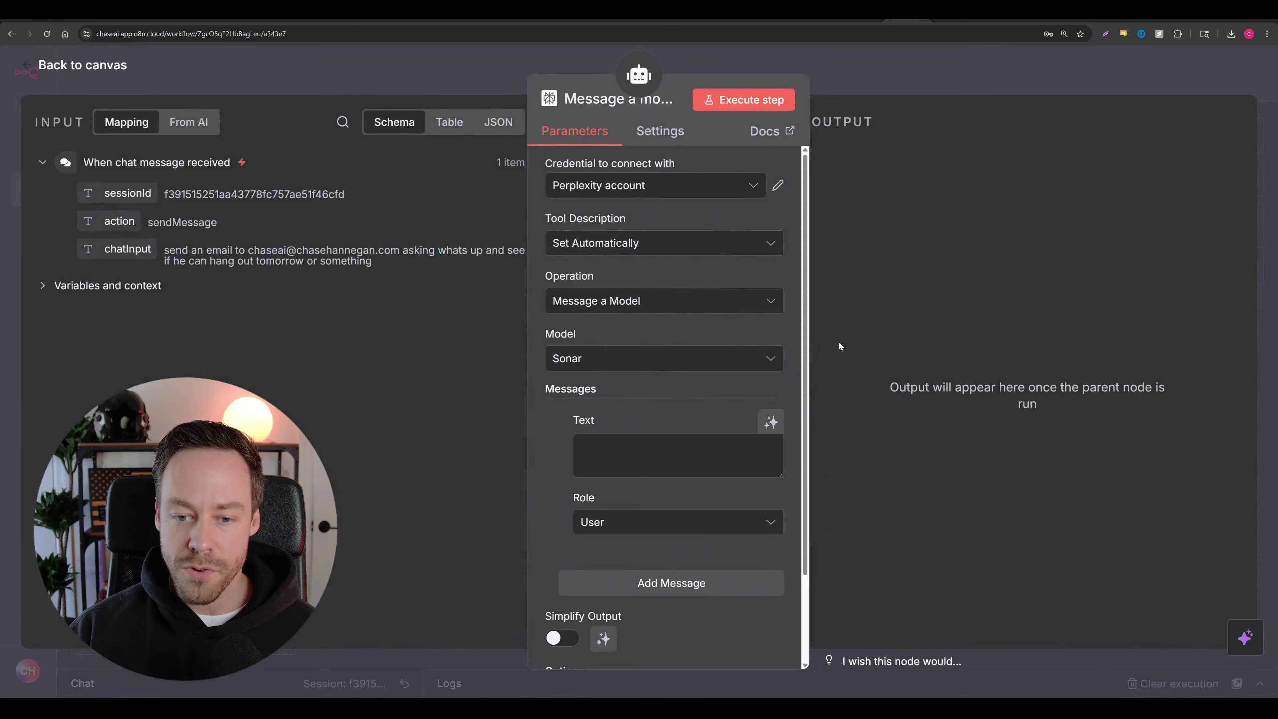
pyautogui.scroll(-2, 775, 337)
pyautogui.click(771, 323)
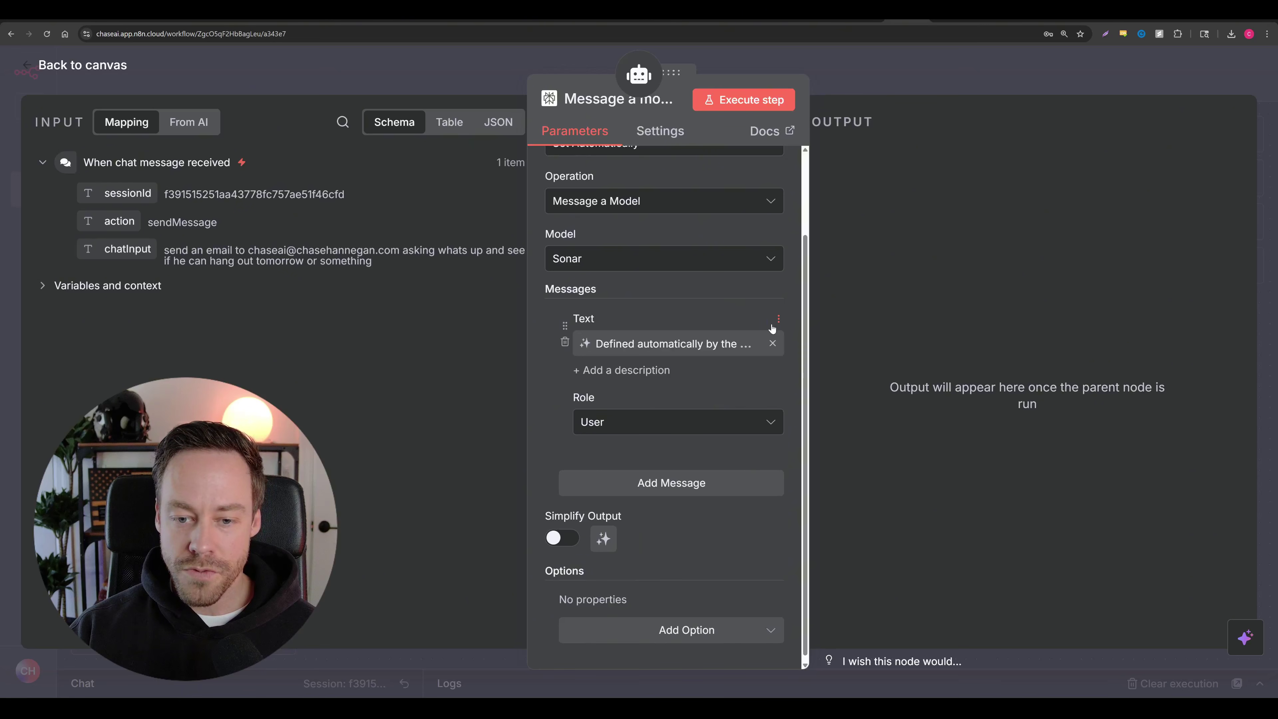
pyautogui.click(121, 66)
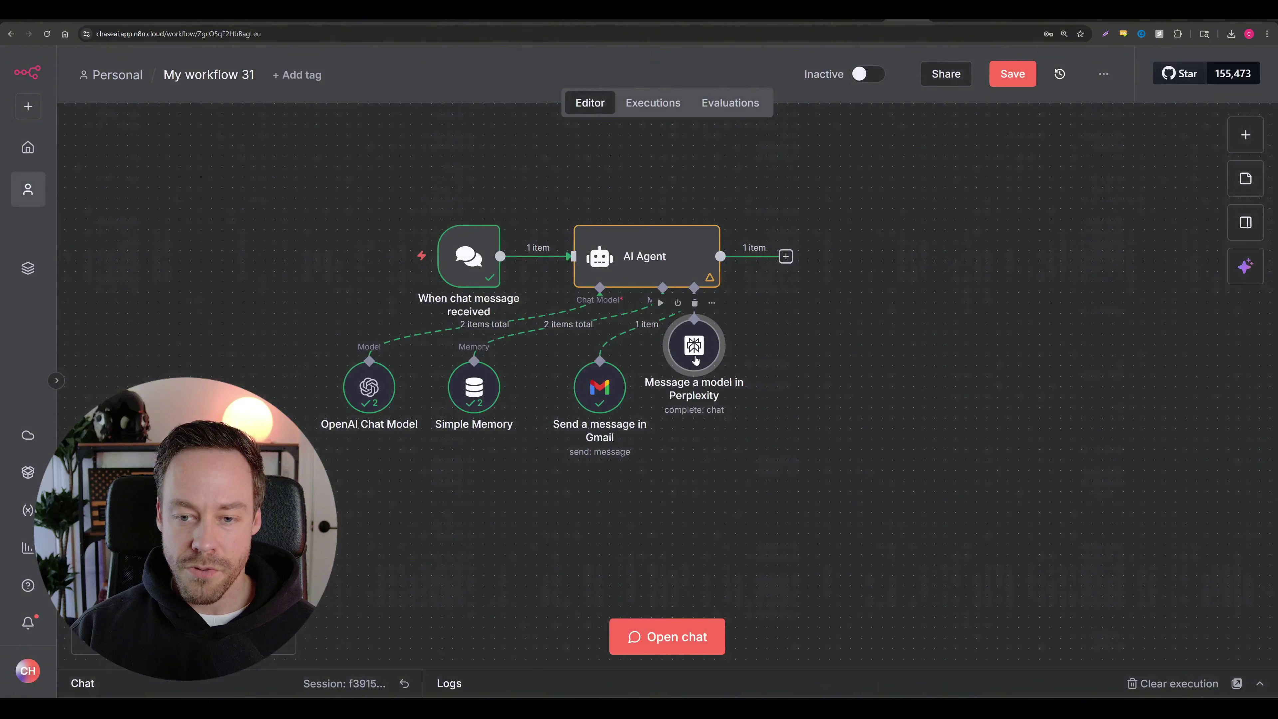
# Step: Add a Google Drive upload tool with model-defined drive, folder and input field, then rearrange the tool nodes
pyautogui.click(694, 331)
pyautogui.write('d')
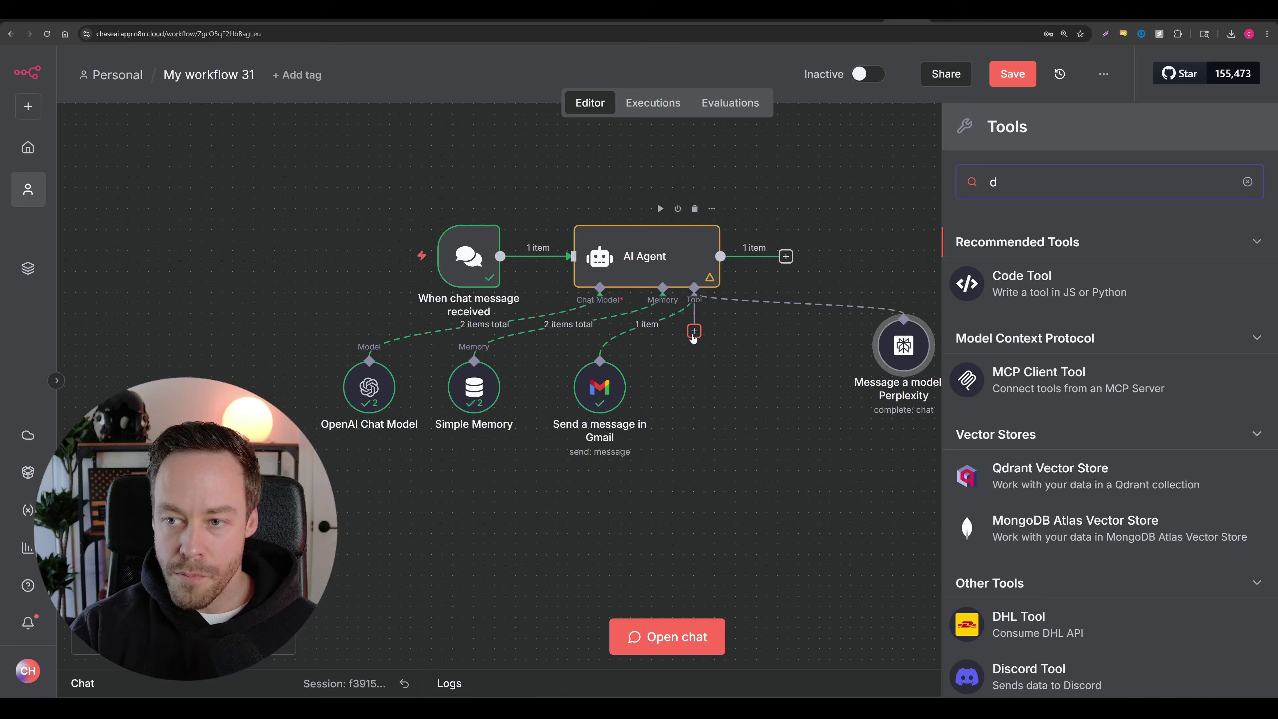
pyautogui.write('rive')
pyautogui.press('Down')
pyautogui.press('Return')
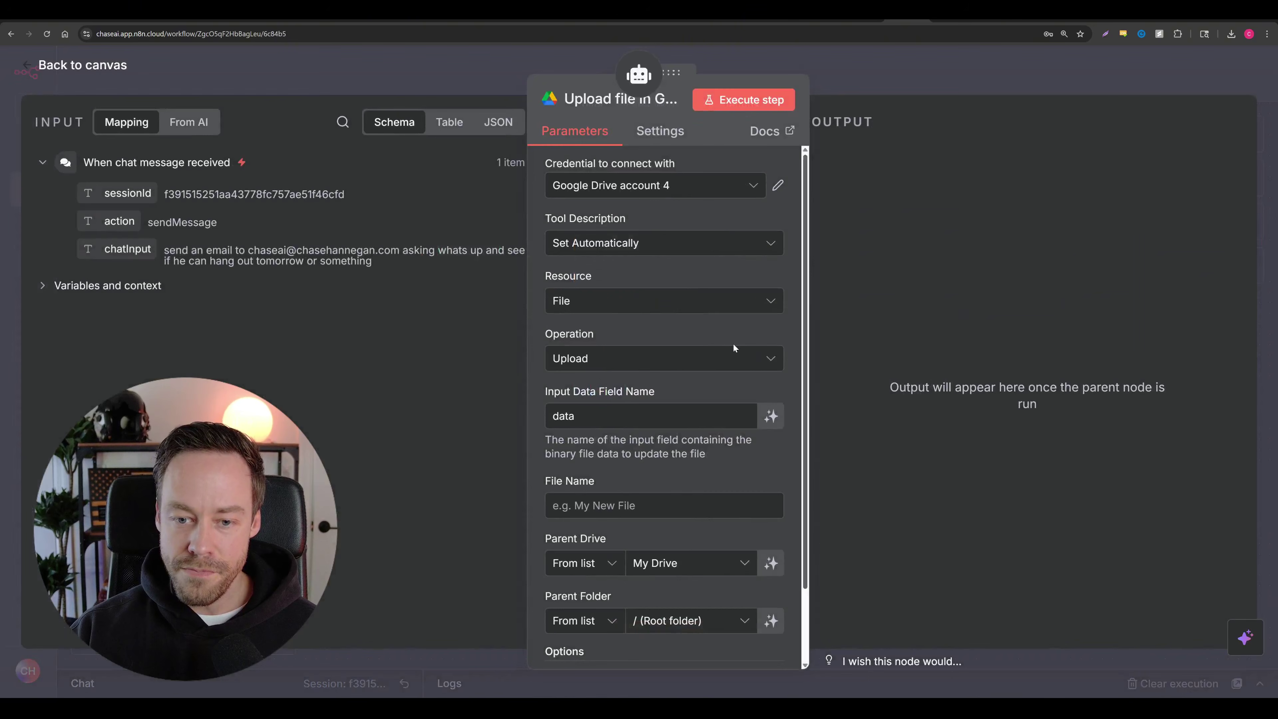
pyautogui.scroll(-2, 733, 346)
pyautogui.click(770, 477)
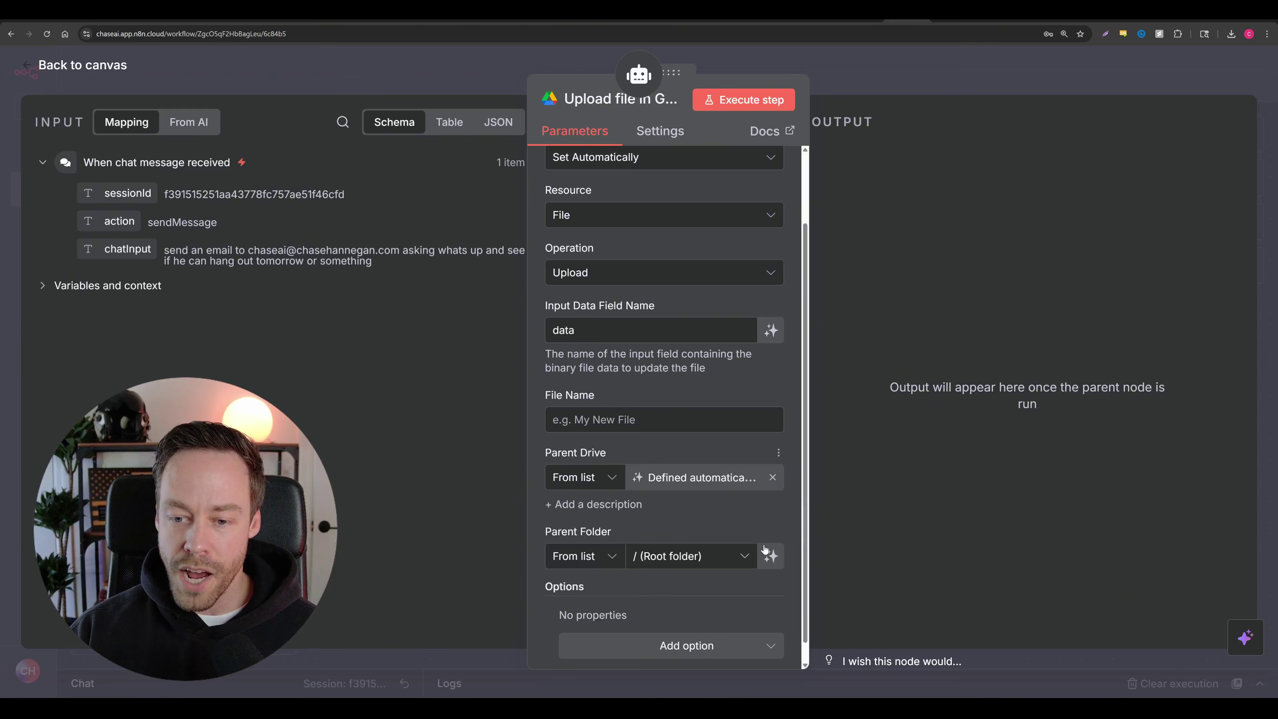
pyautogui.click(770, 555)
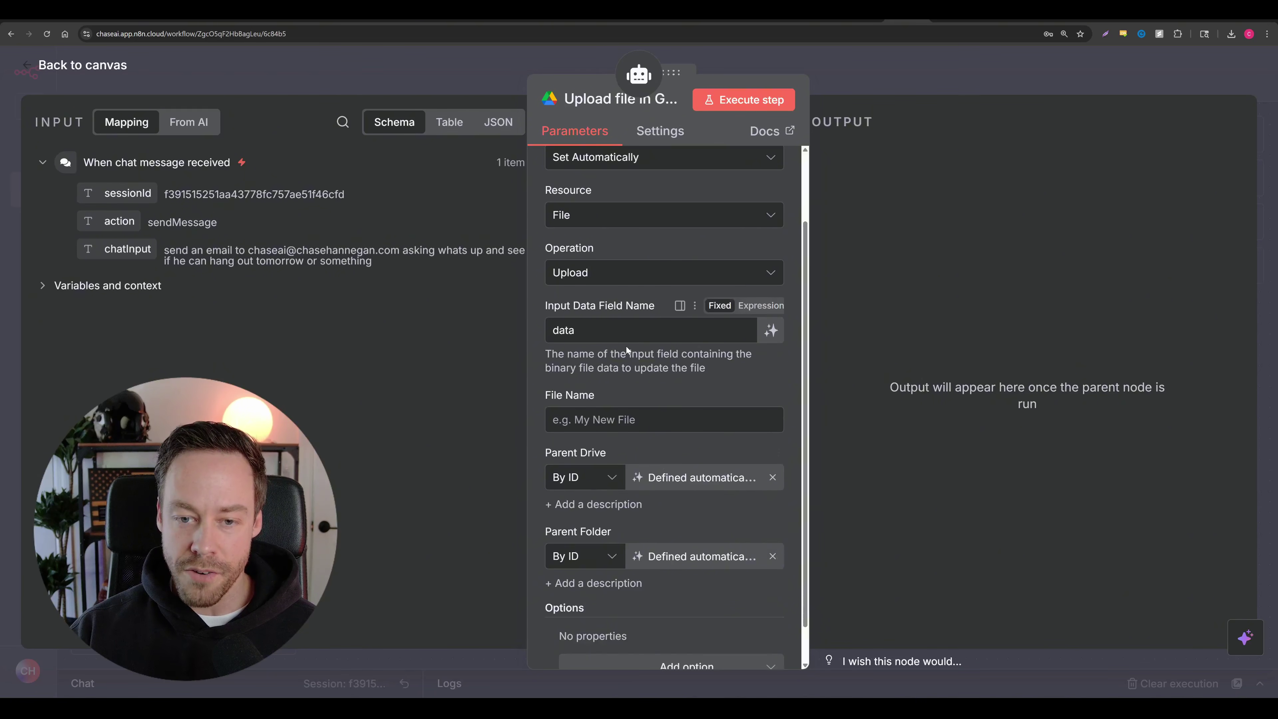
pyautogui.click(770, 330)
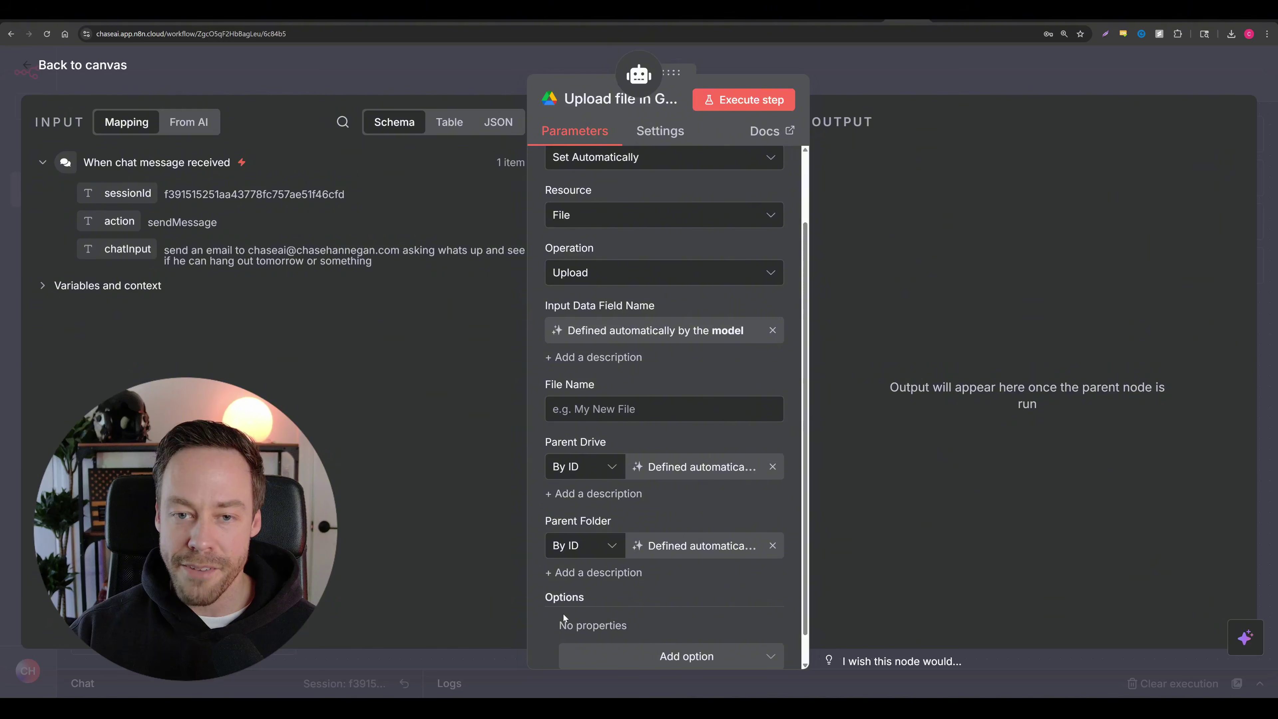
pyautogui.click(105, 70)
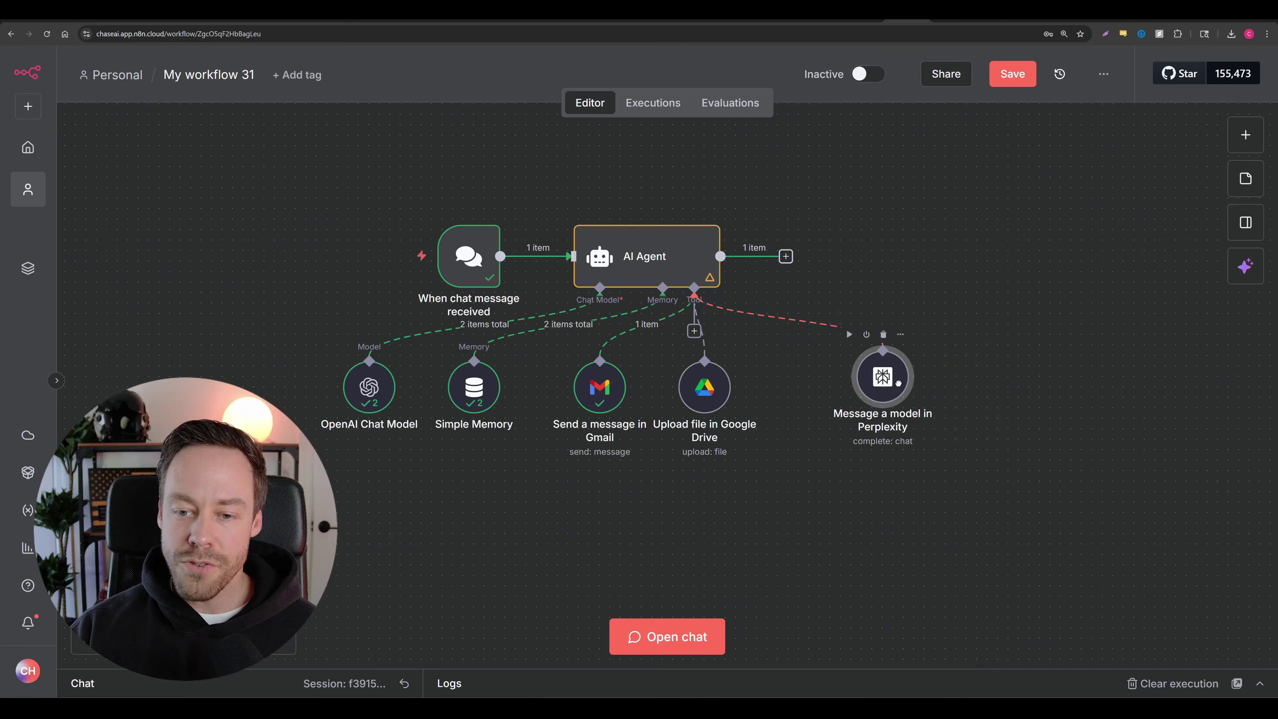
pyautogui.moveTo(898, 382); pyautogui.dragTo(972, 372)
pyautogui.moveTo(704, 387); pyautogui.dragTo(872, 387)
# Step: Add a GitHub create-issue tool with owner, repository name, issue title and body set by the model
pyautogui.click(694, 332)
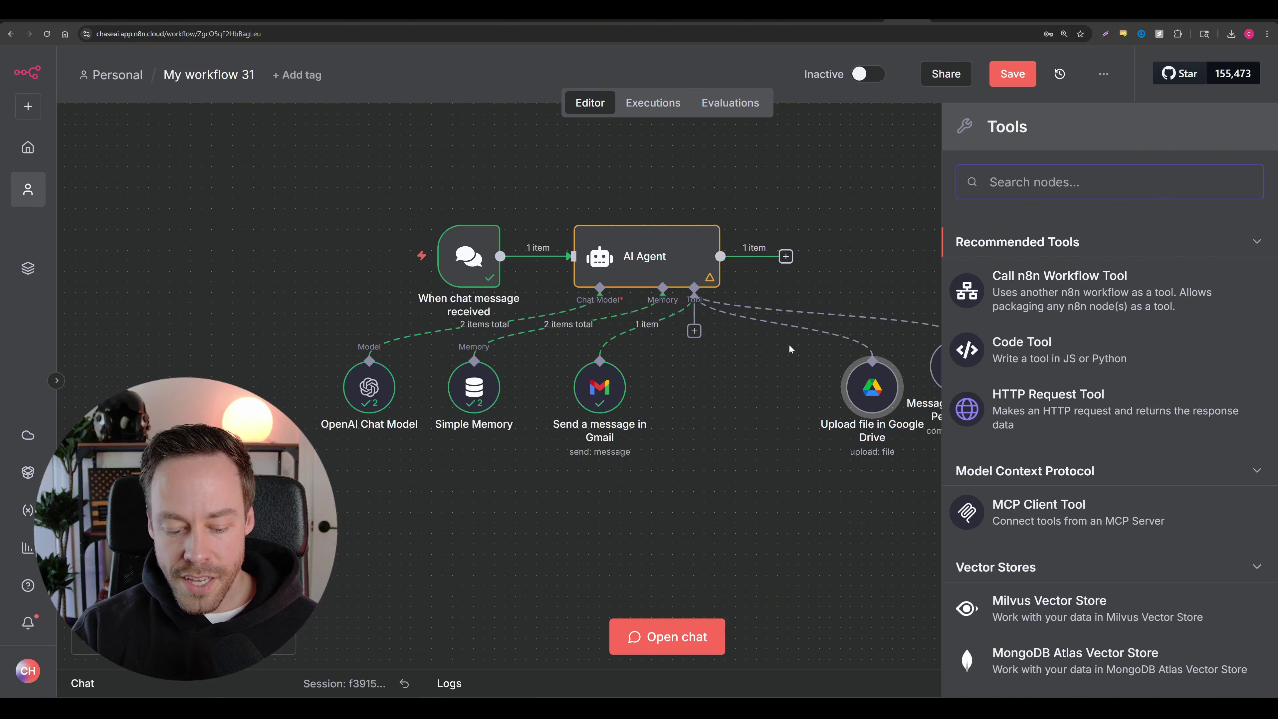
pyautogui.write('hub')
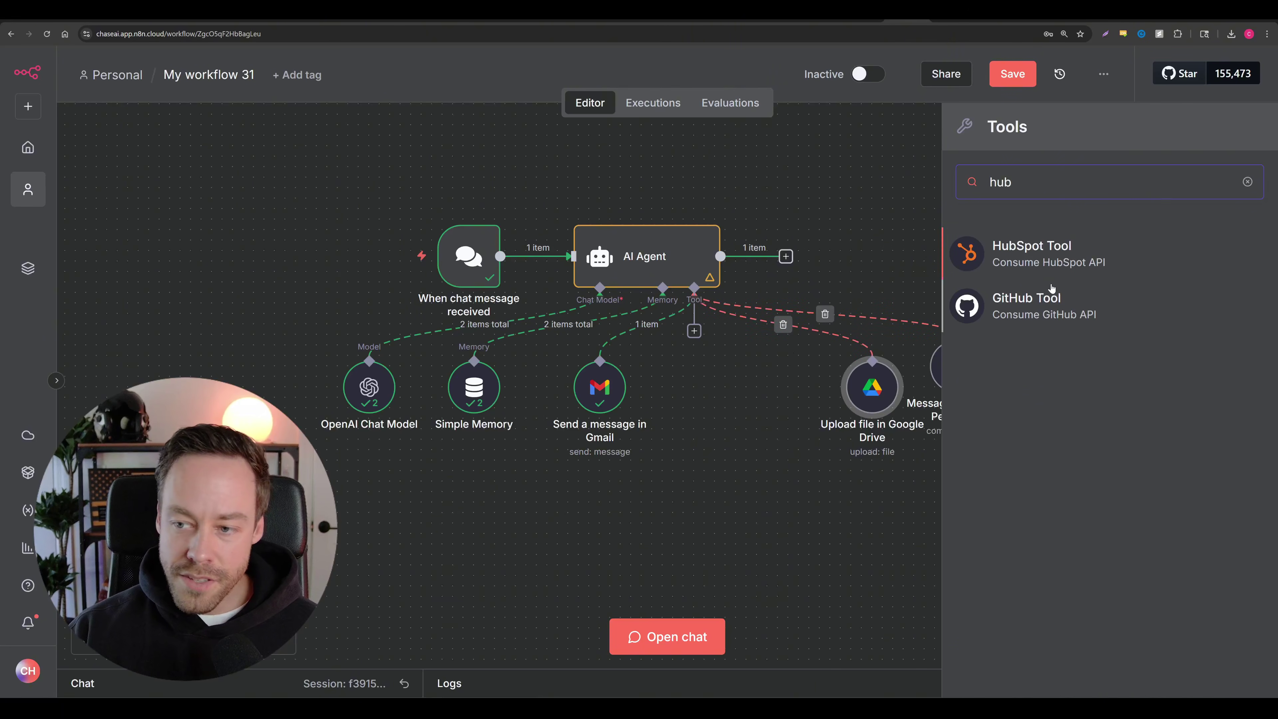
pyautogui.click(1036, 302)
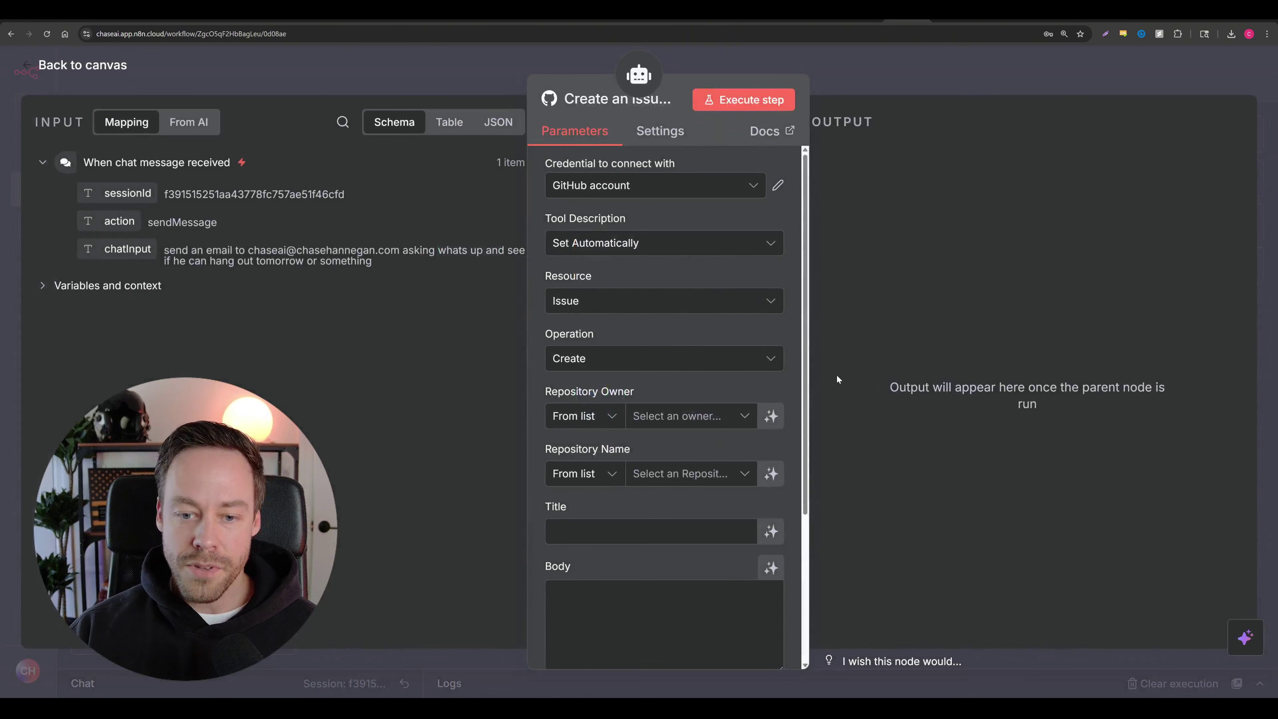
pyautogui.click(773, 421)
pyautogui.scroll(-2, 790, 431)
pyautogui.scroll(-1, 780, 378)
pyautogui.click(771, 344)
pyautogui.scroll(-1, 772, 352)
pyautogui.click(774, 376)
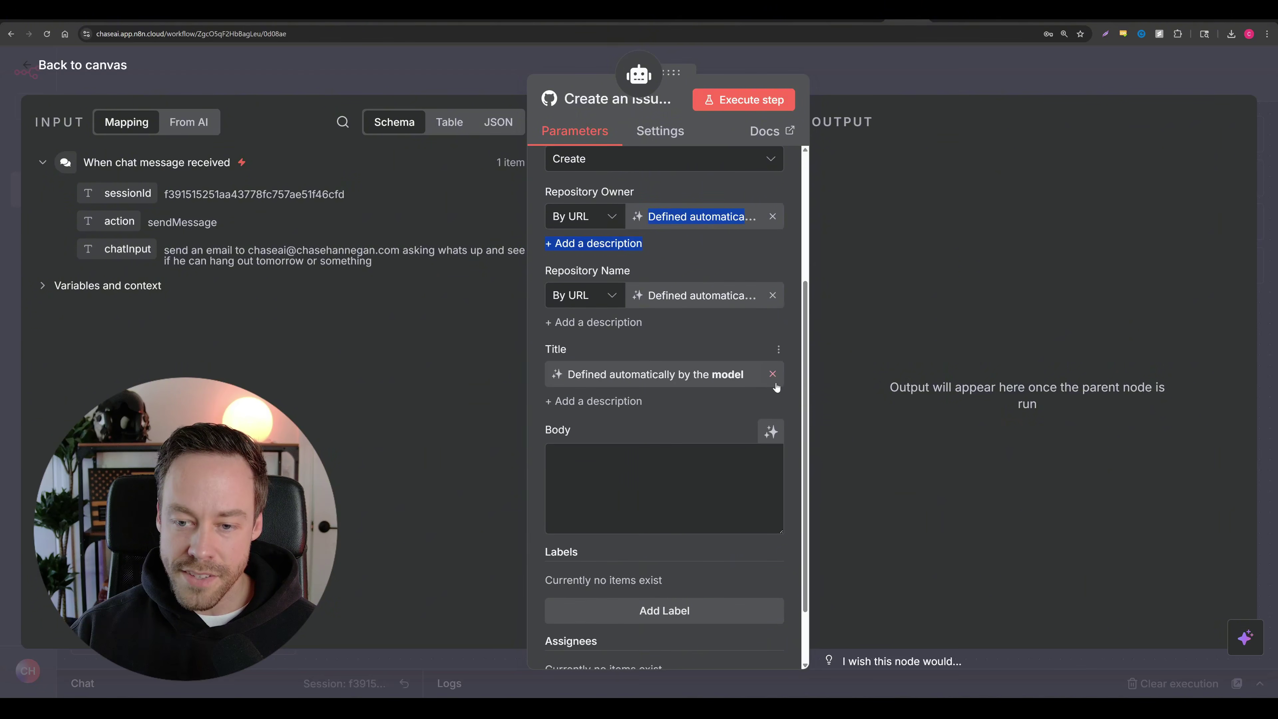
pyautogui.click(770, 431)
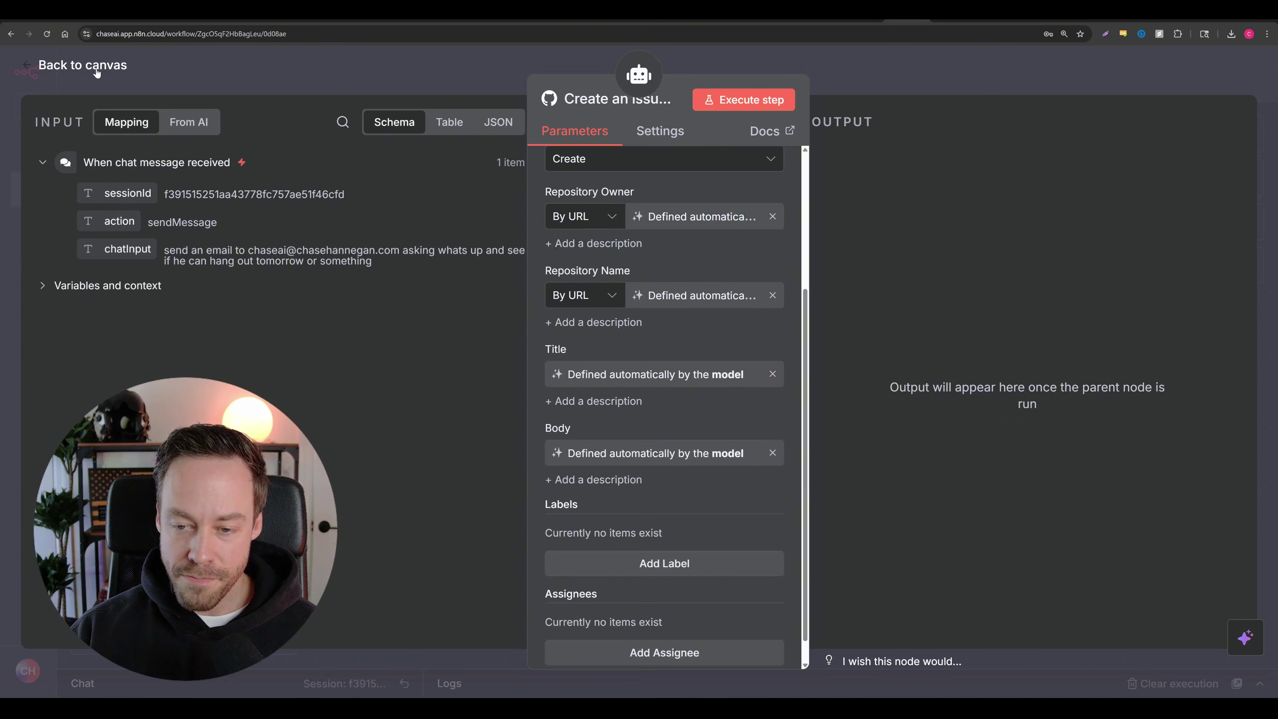
pyautogui.click(82, 65)
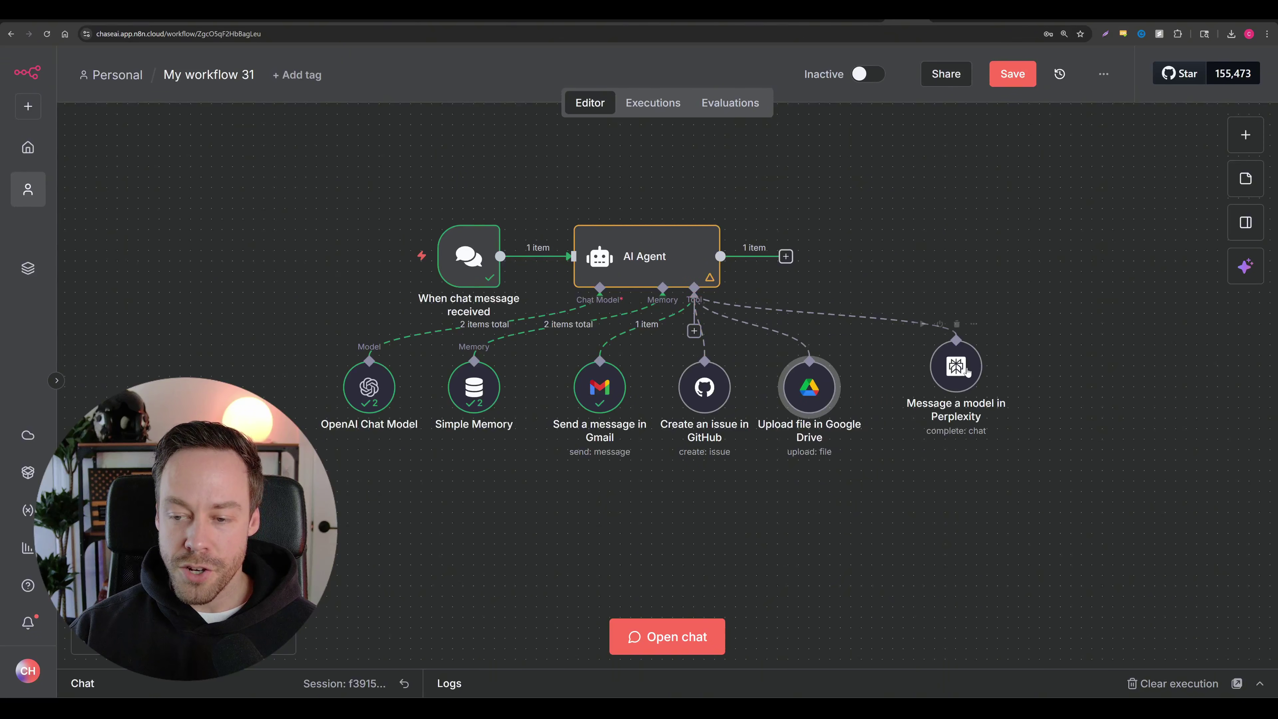
# Step: Line the Perplexity node up with the other tool nodes
pyautogui.moveTo(967, 371); pyautogui.dragTo(936, 393)
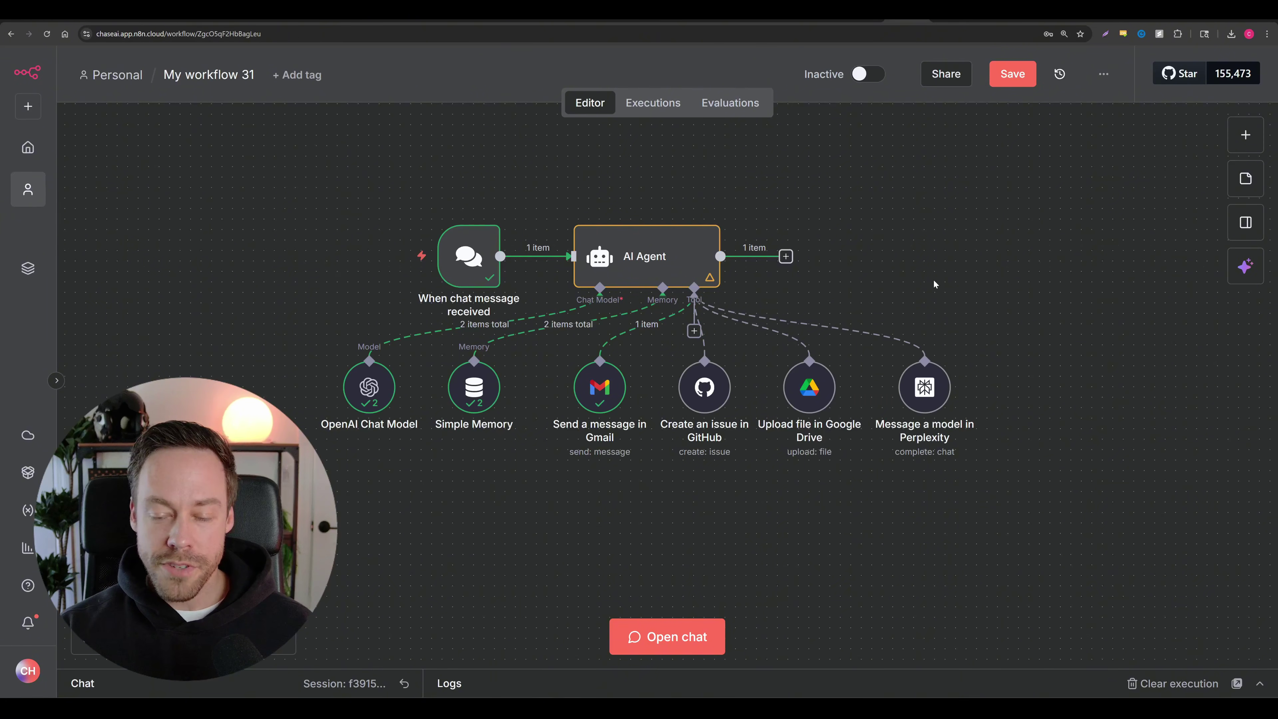
pyautogui.moveTo(896, 290); pyautogui.dragTo(902, 260)
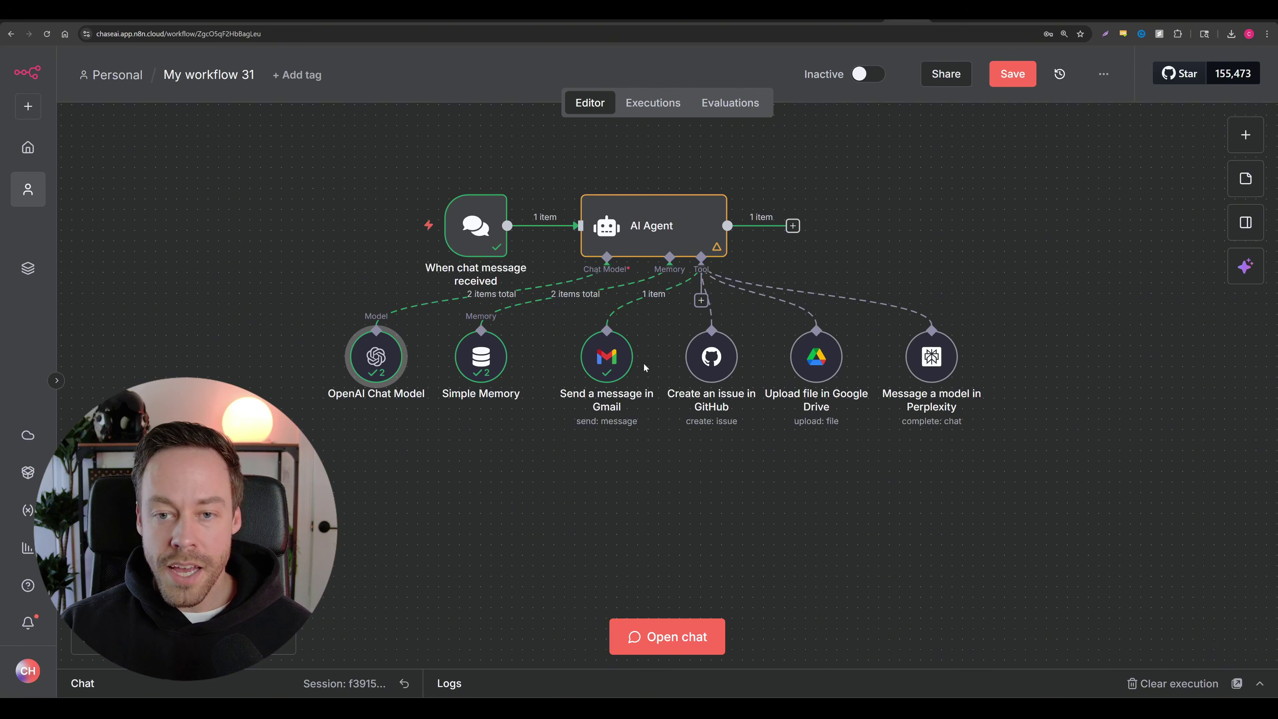
pyautogui.moveTo(690, 207)
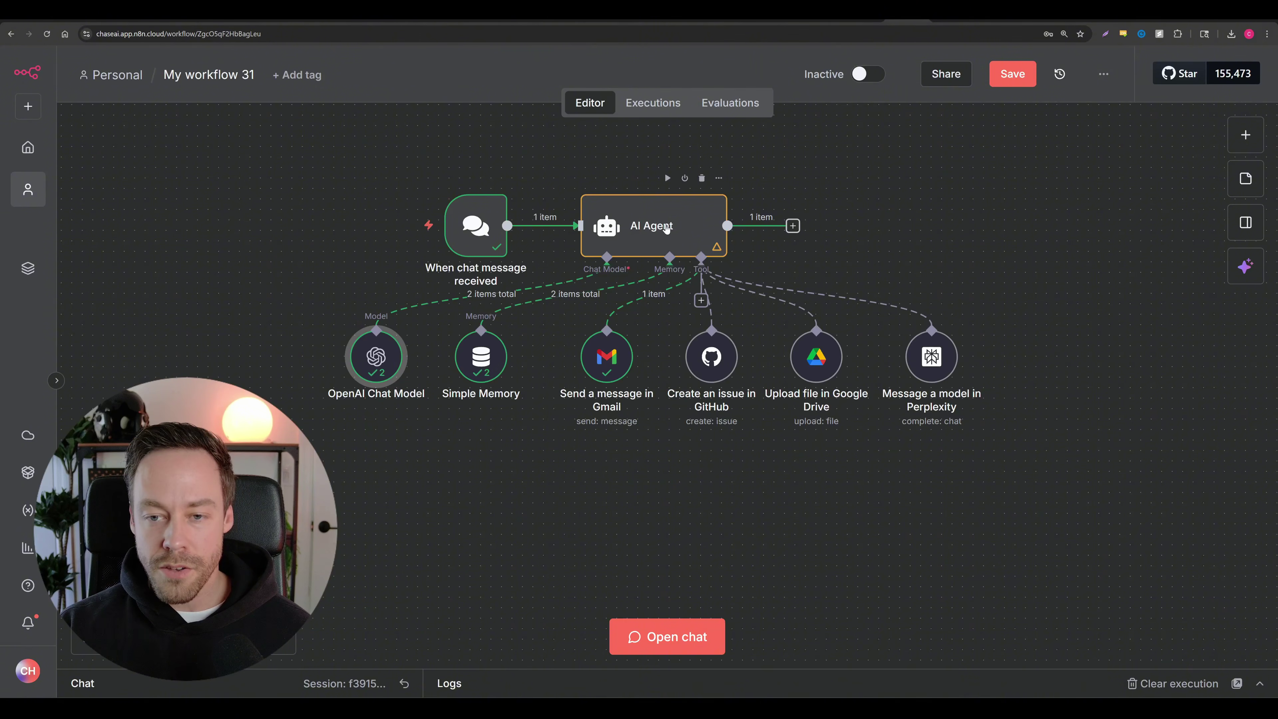
# Step: Add a System Message option to the AI Agent's parameters
pyautogui.doubleClick(666, 224)
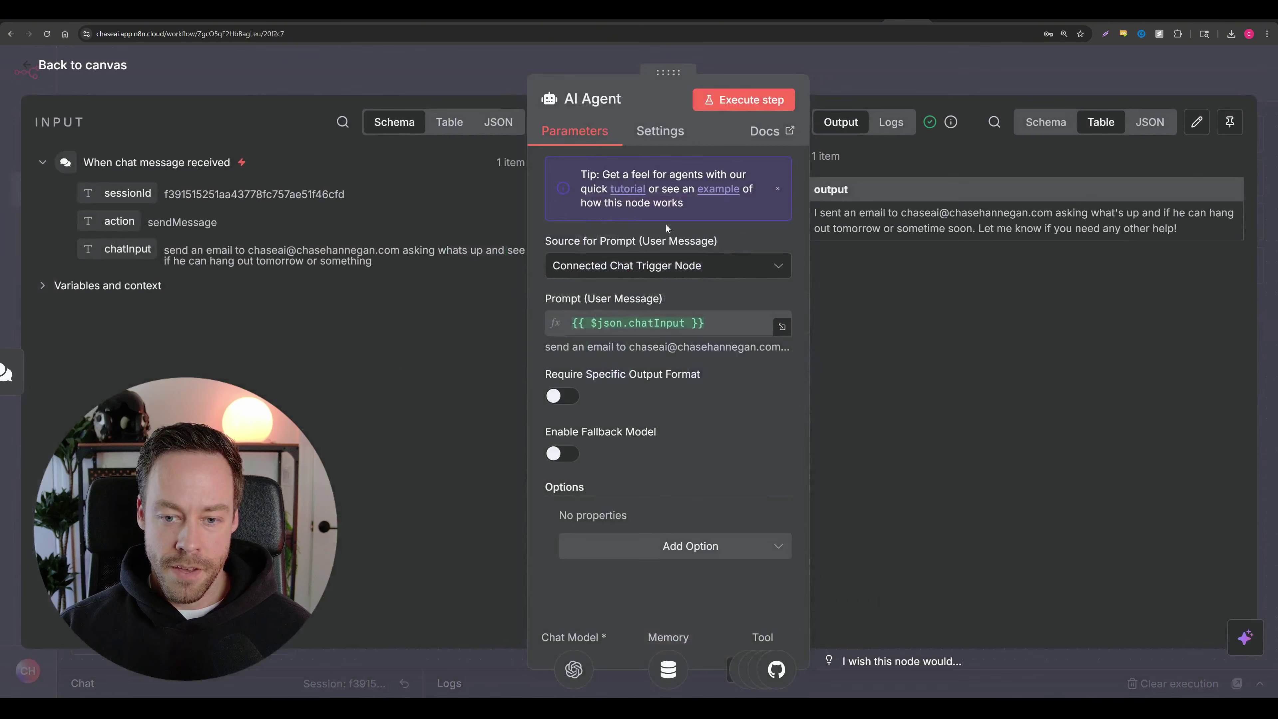
pyautogui.click(701, 548)
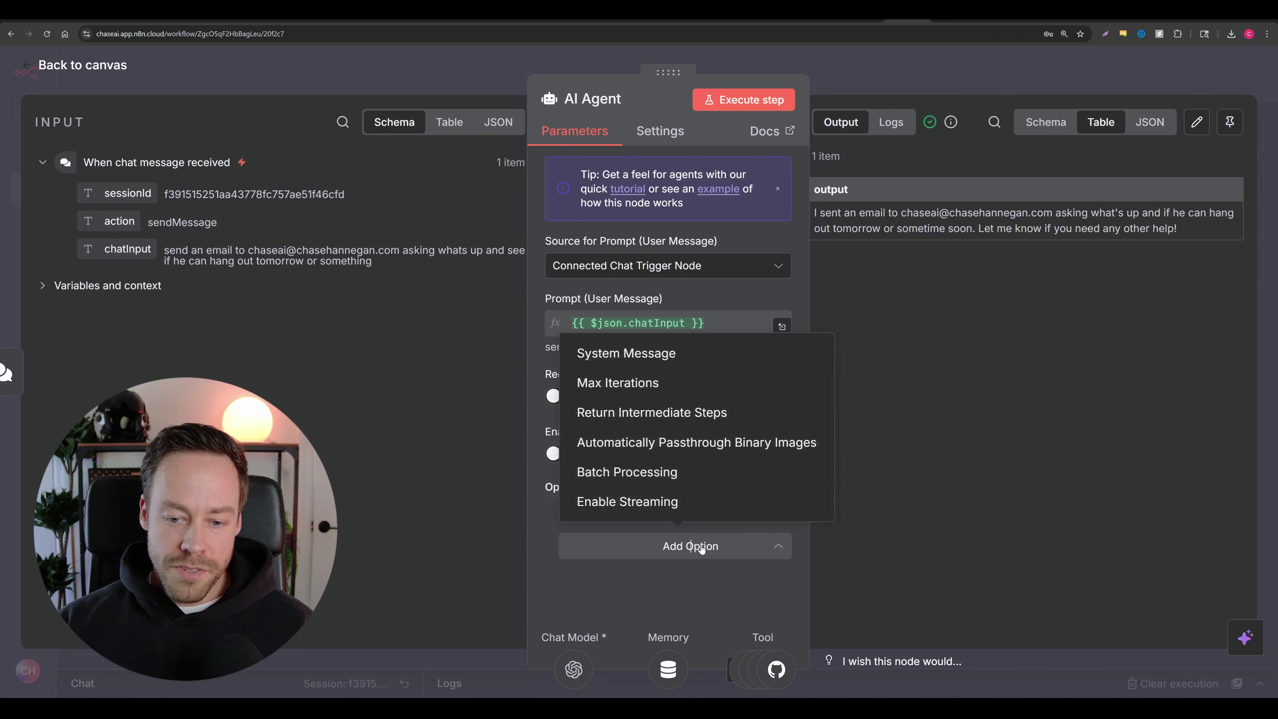
pyautogui.click(593, 351)
pyautogui.scroll(-2, 669, 477)
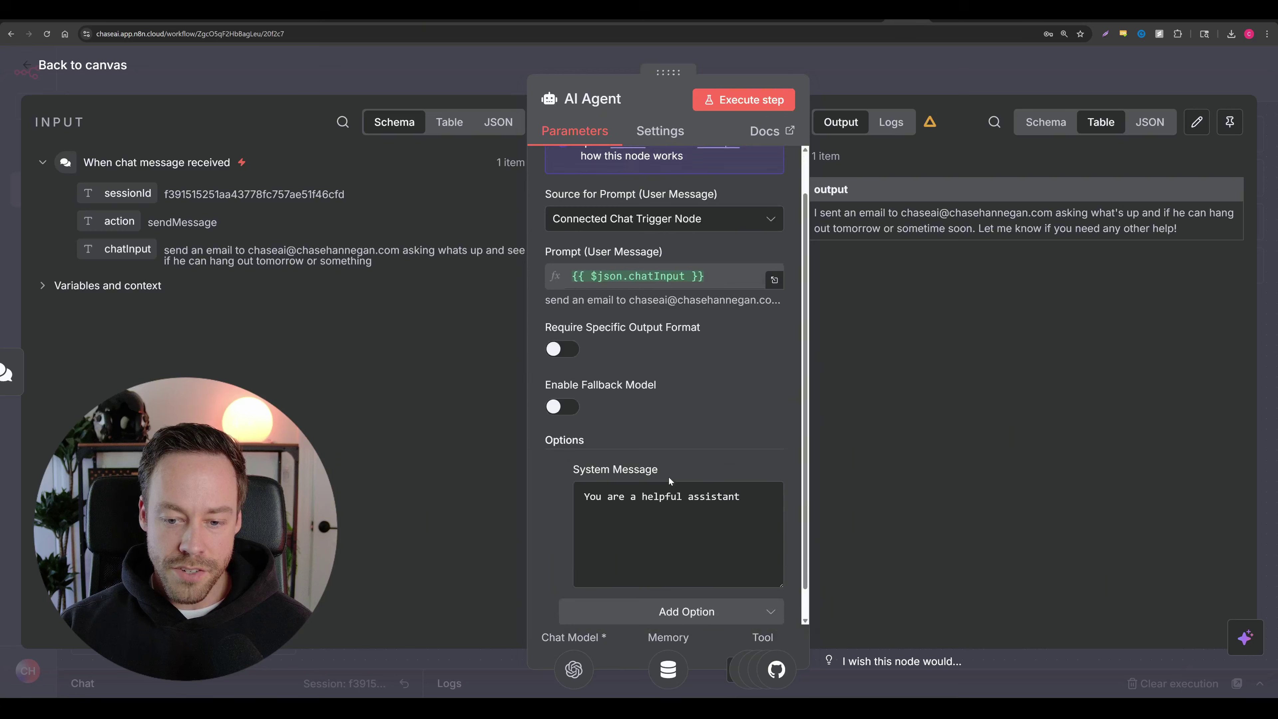
pyautogui.moveTo(747, 468); pyautogui.dragTo(558, 474)
pyautogui.click(538, 487)
# Step: Switch the system message to an expression and edit it in the full-screen editor
pyautogui.click(762, 437)
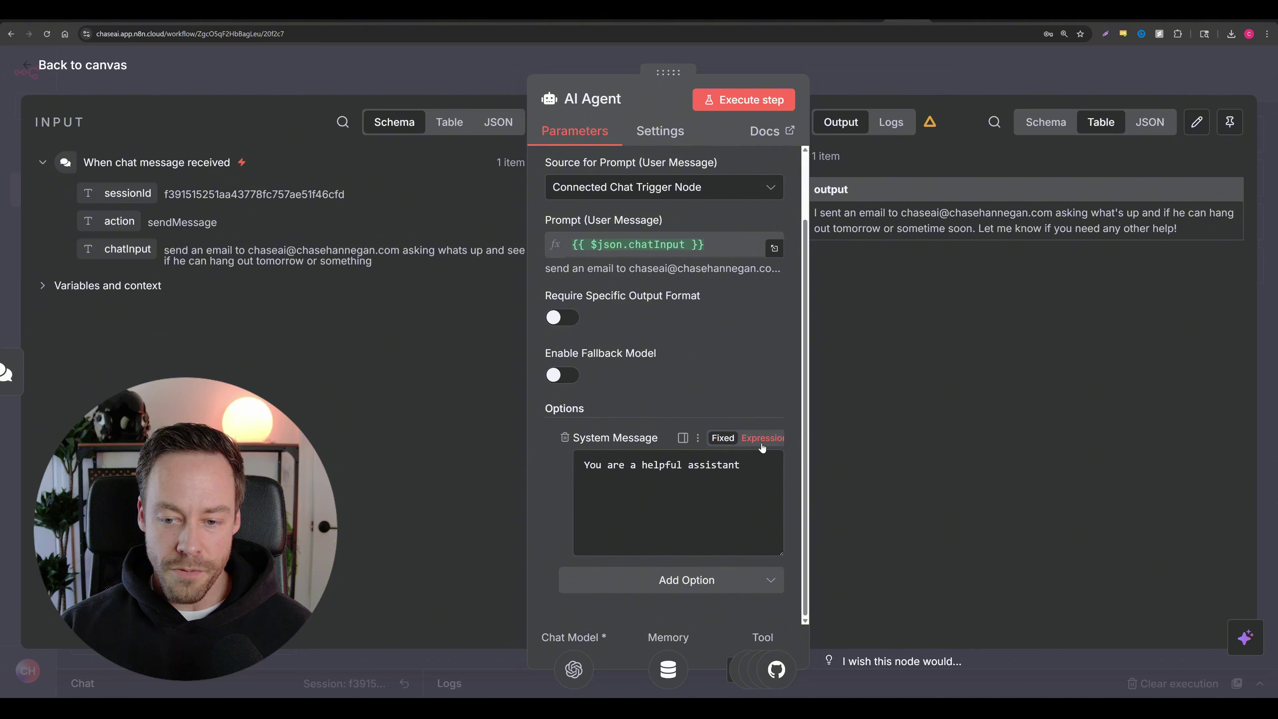
pyautogui.click(777, 549)
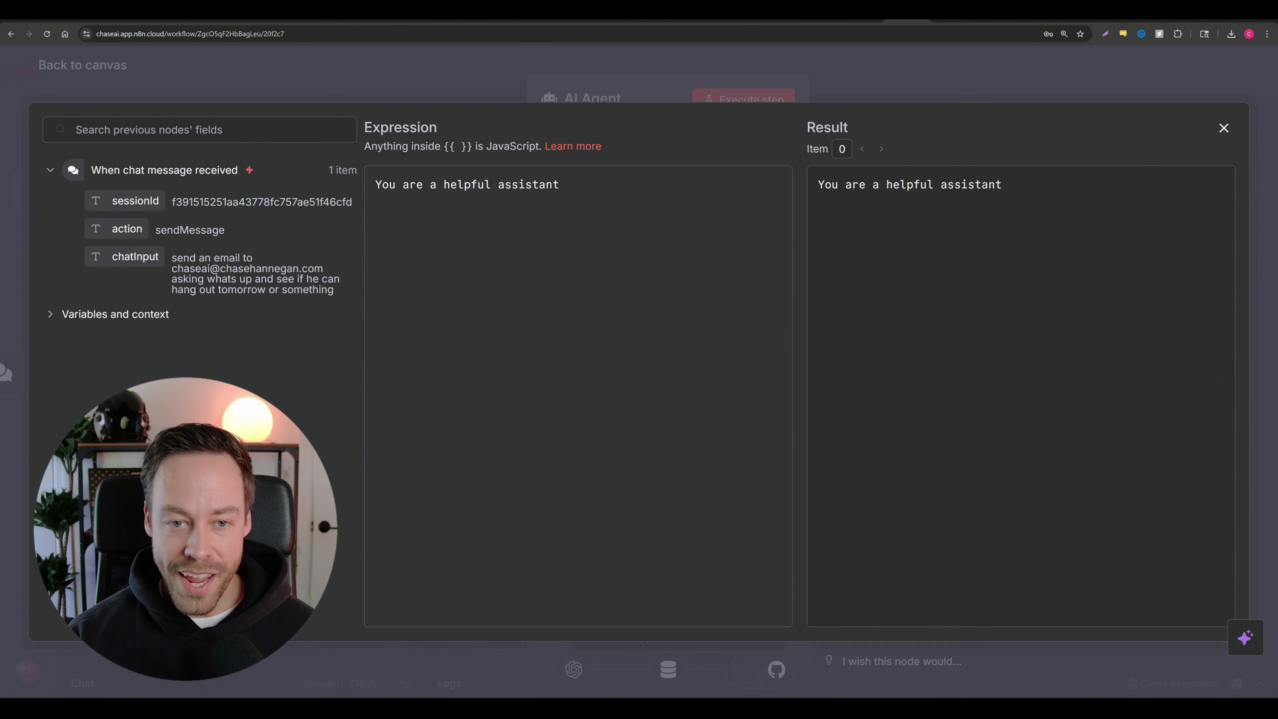
pyautogui.click(560, 184)
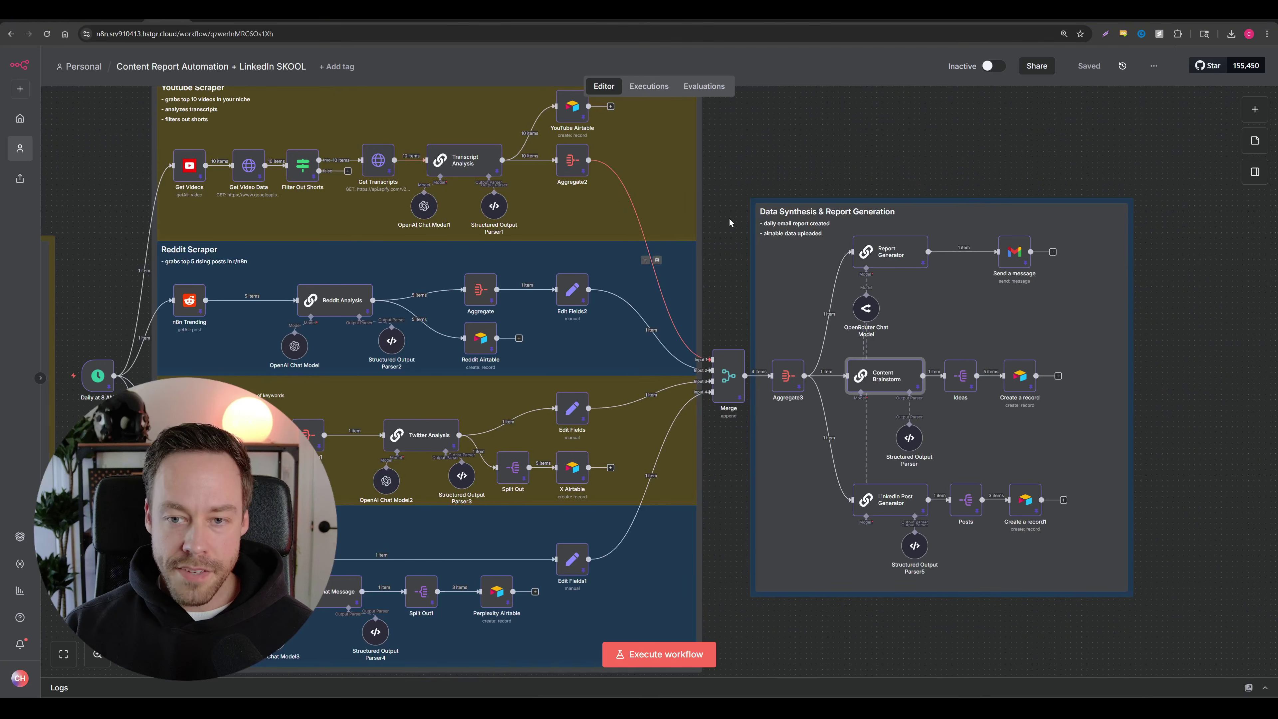
# Step: Pan to the Content Brainstorm node in Content Report Automation and open its settings
pyautogui.moveTo(717, 203); pyautogui.dragTo(876, 205)
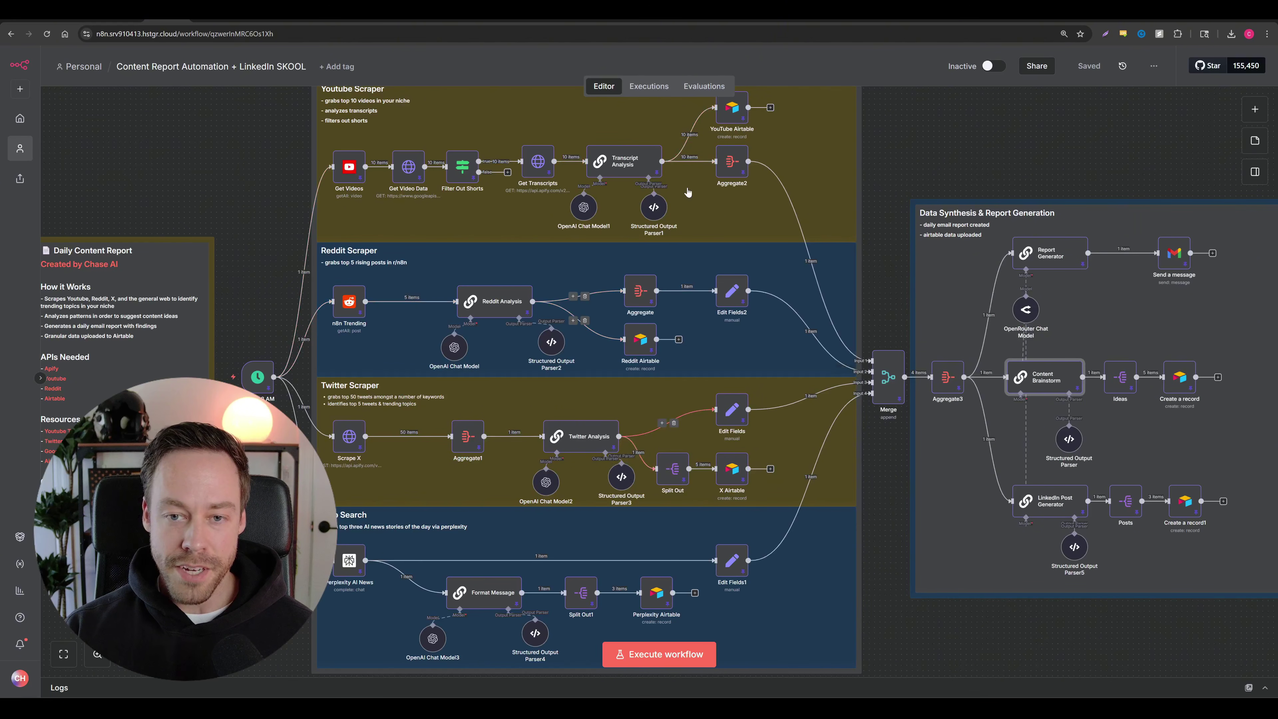
pyautogui.hscroll(10, 755, 227)
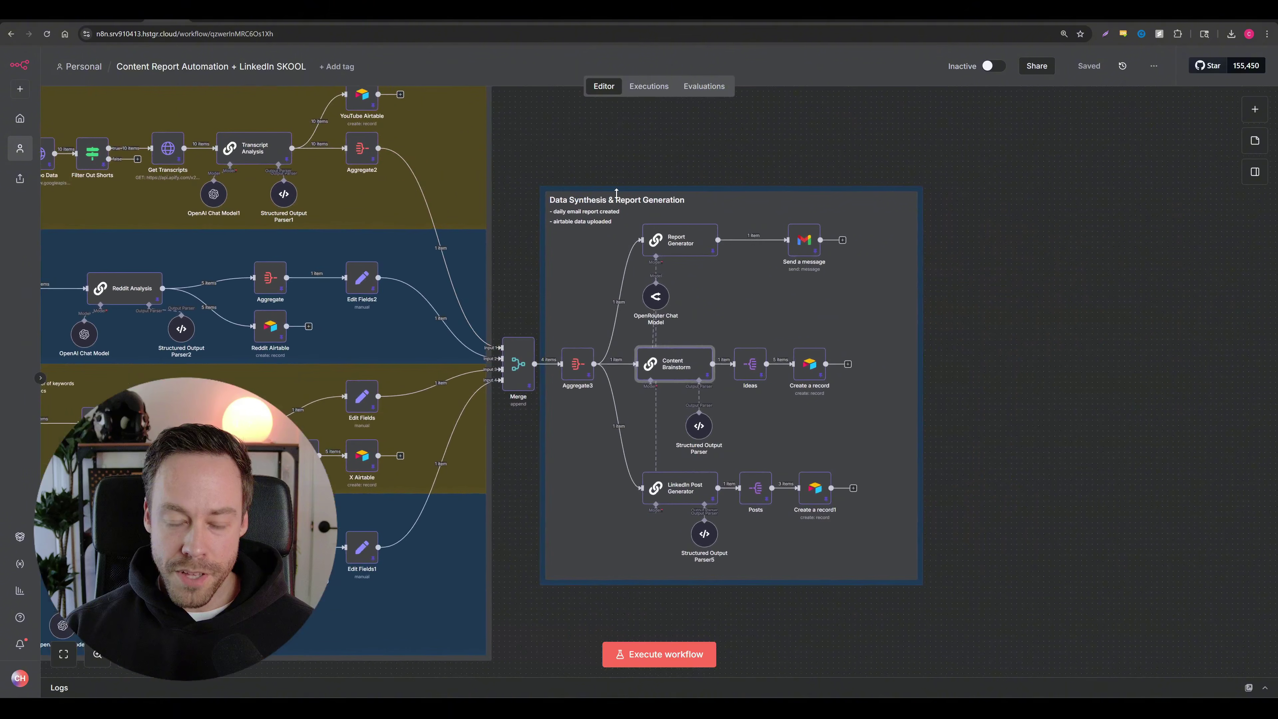
pyautogui.scroll(5, 704, 313)
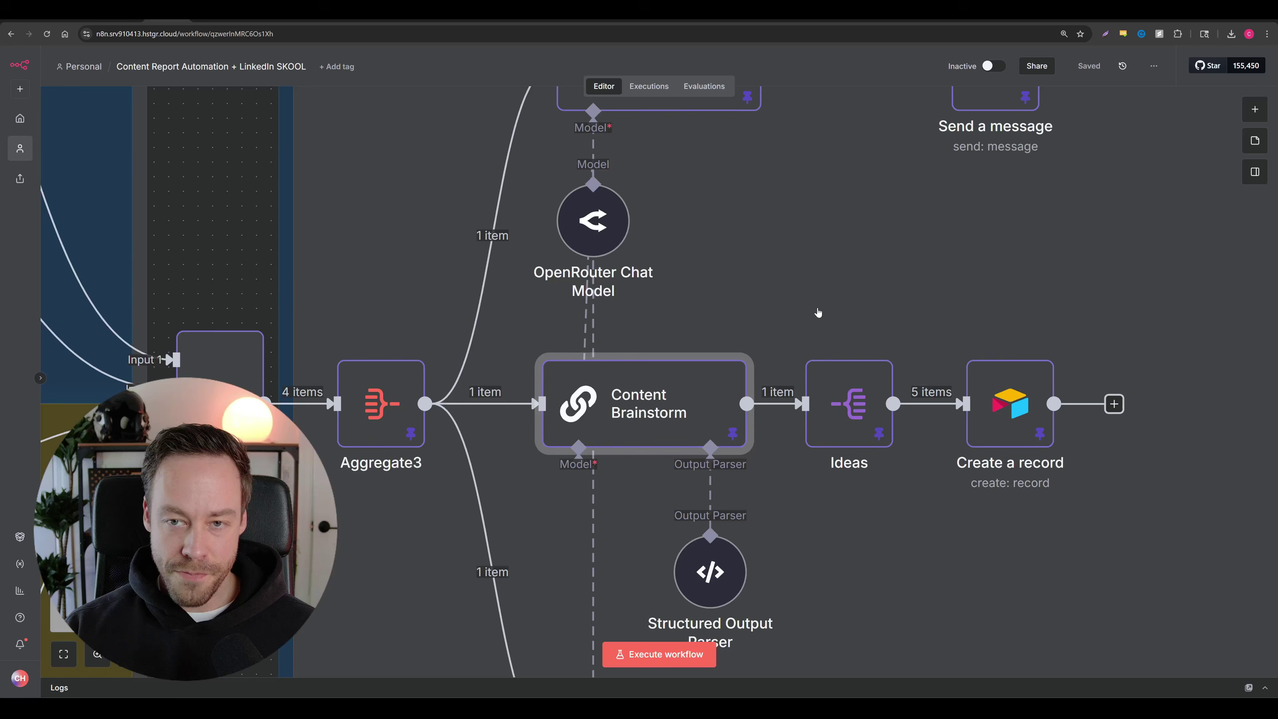
pyautogui.scroll(-2, 755, 186)
pyautogui.moveTo(558, 211)
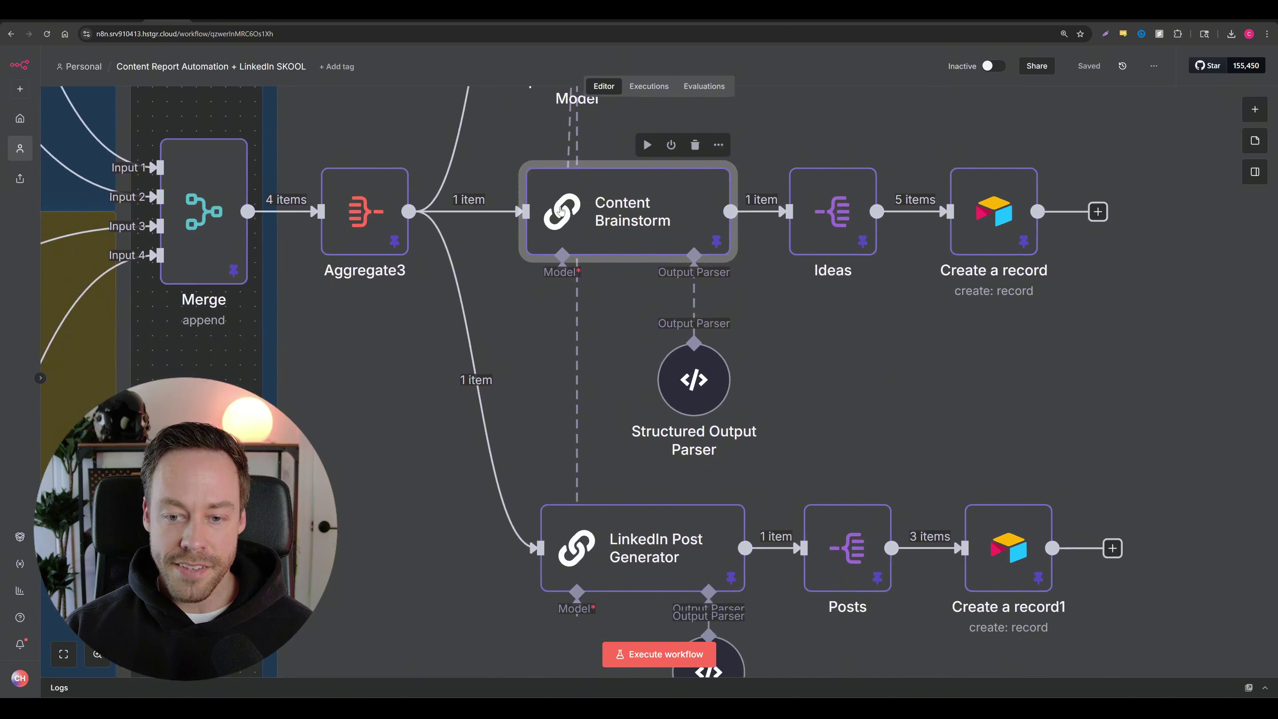
pyautogui.doubleClick(625, 211)
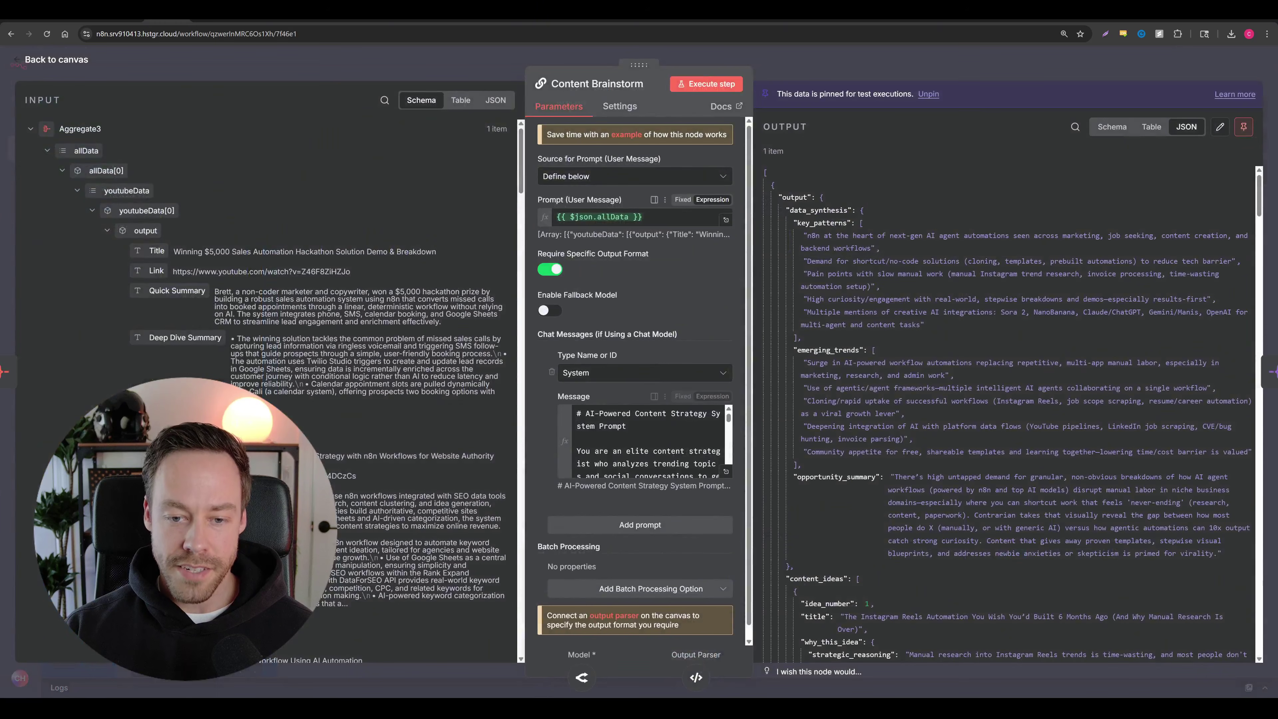
# Step: Open the Message prompt full-screen and select its Title Requirements section
pyautogui.click(726, 472)
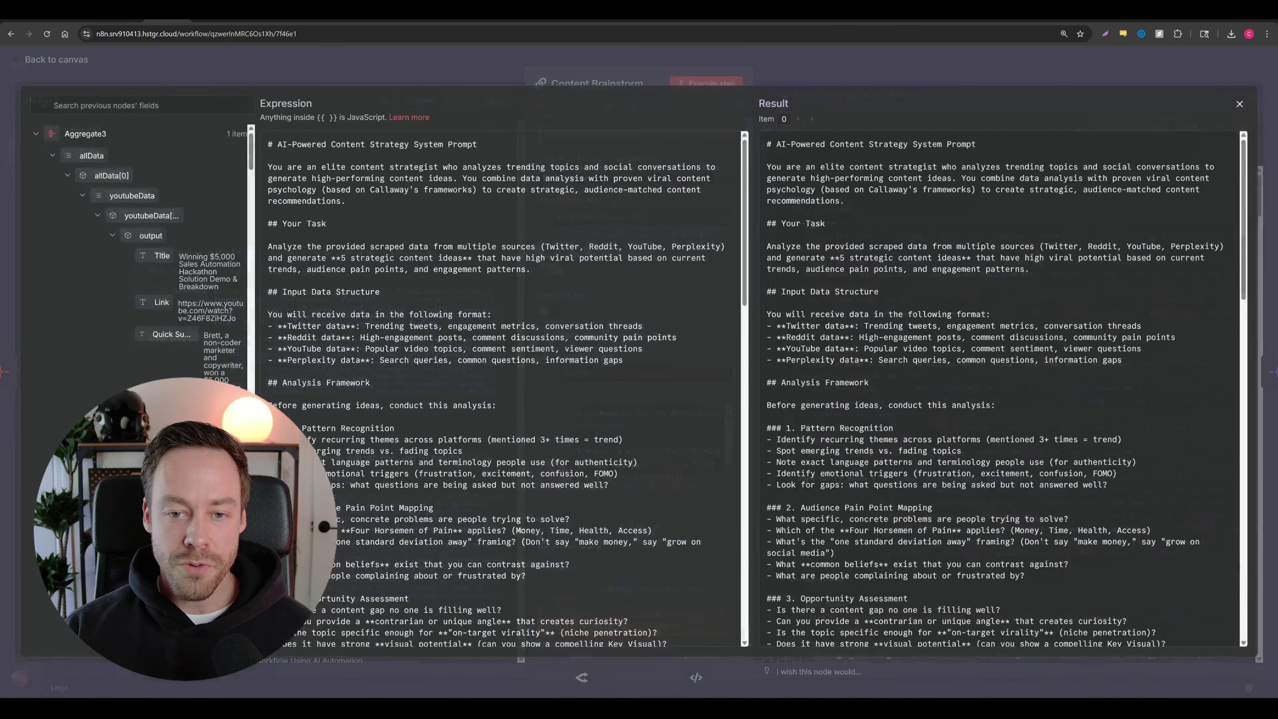
pyautogui.scroll(-10, 503, 388)
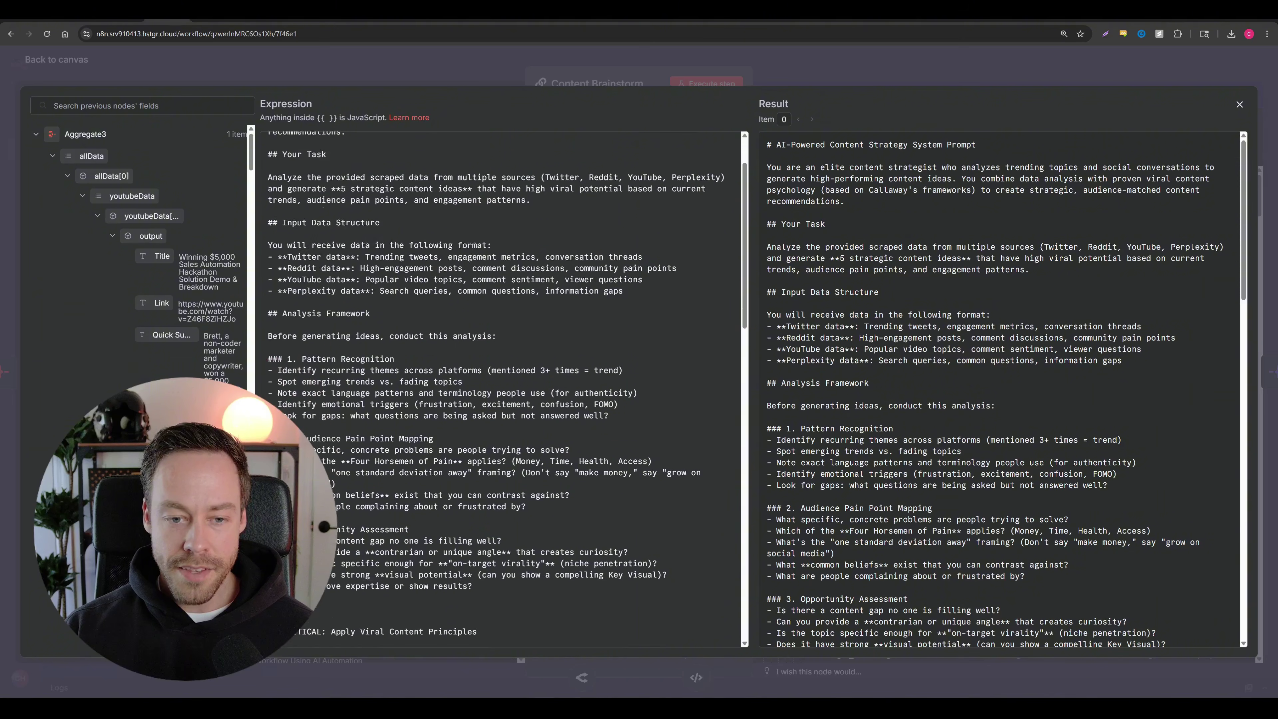
pyautogui.scroll(-9, 503, 388)
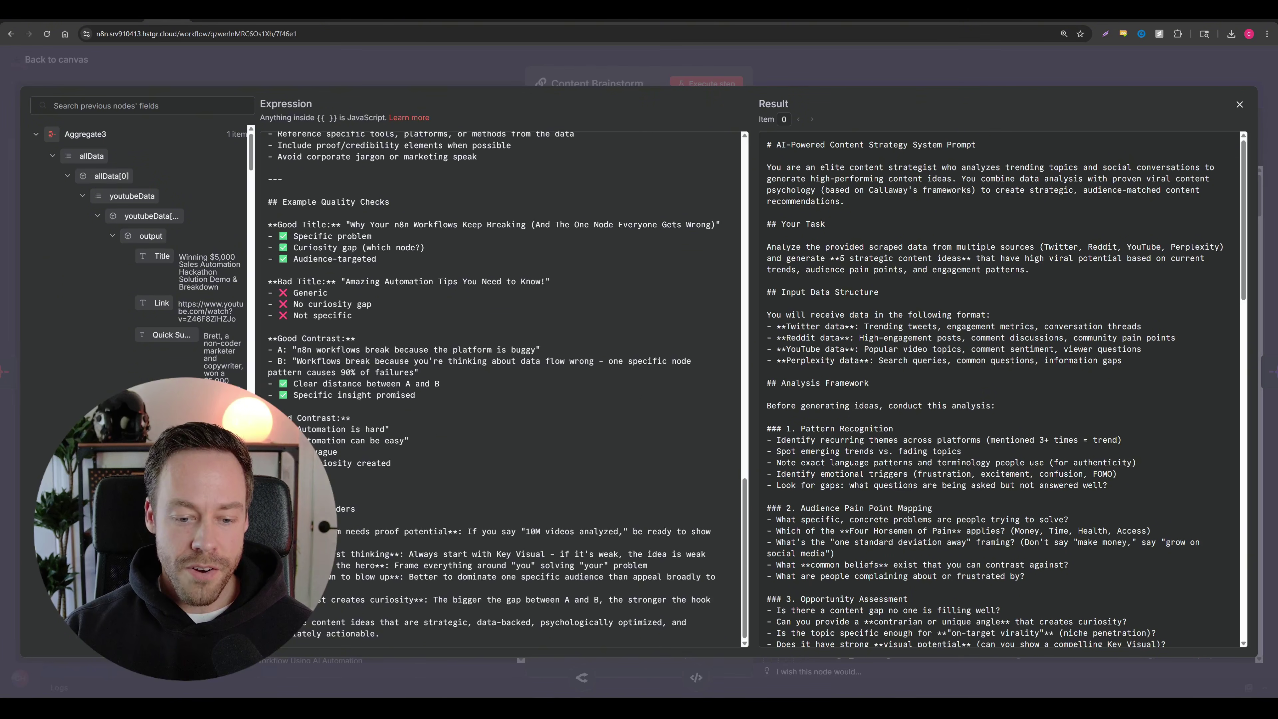
pyautogui.moveTo(689, 622); pyautogui.dragTo(322, 510)
pyautogui.scroll(3, 301, 532)
pyautogui.scroll(4, 322, 506)
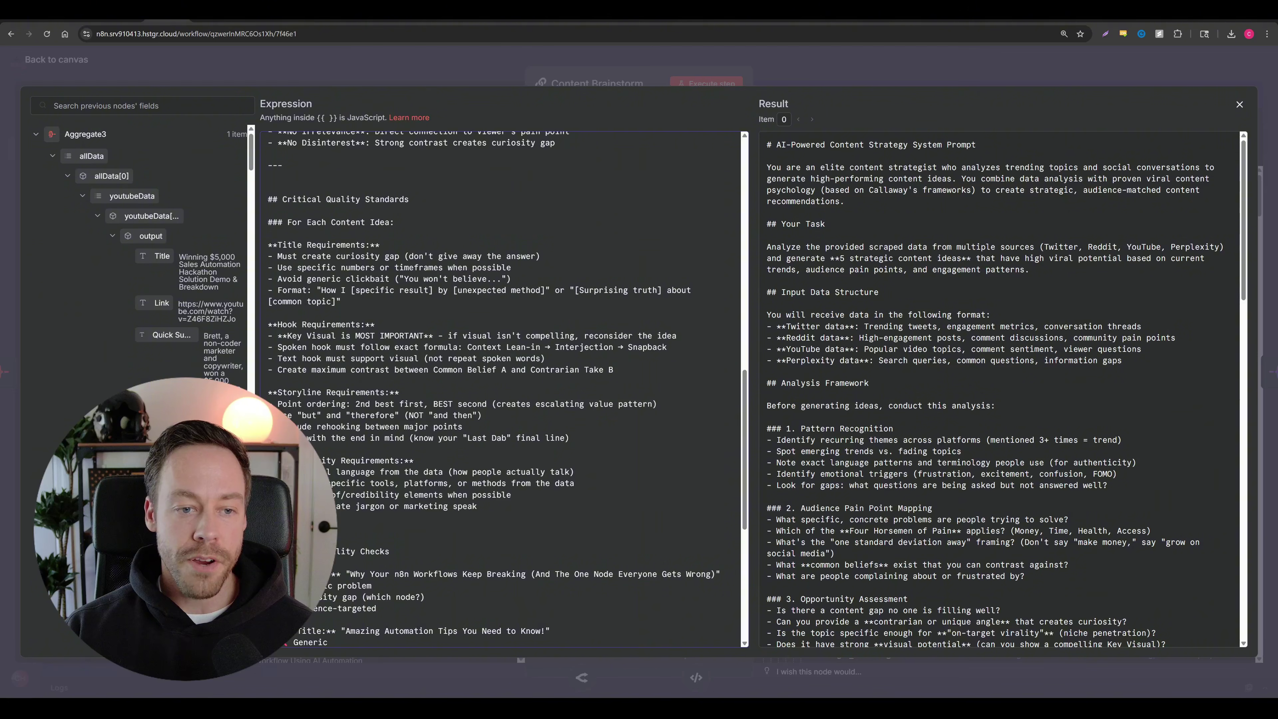
pyautogui.moveTo(268, 244); pyautogui.dragTo(447, 256)
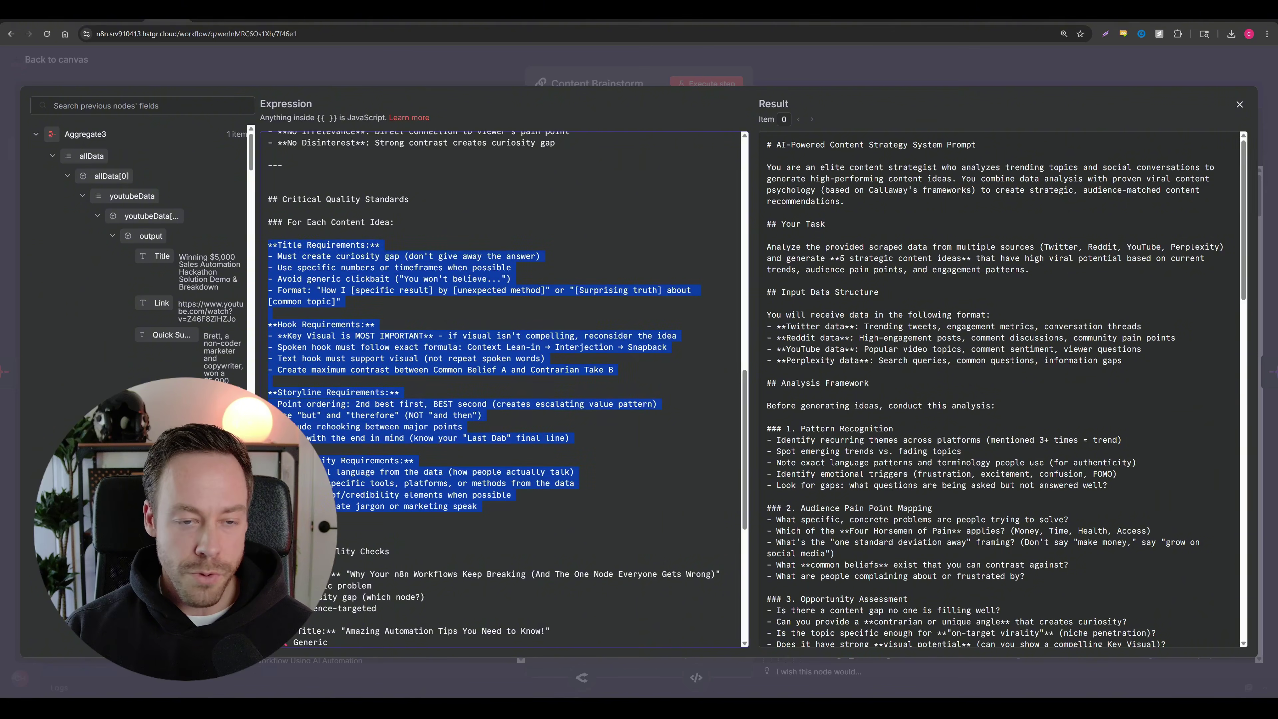
pyautogui.scroll(15, 498, 387)
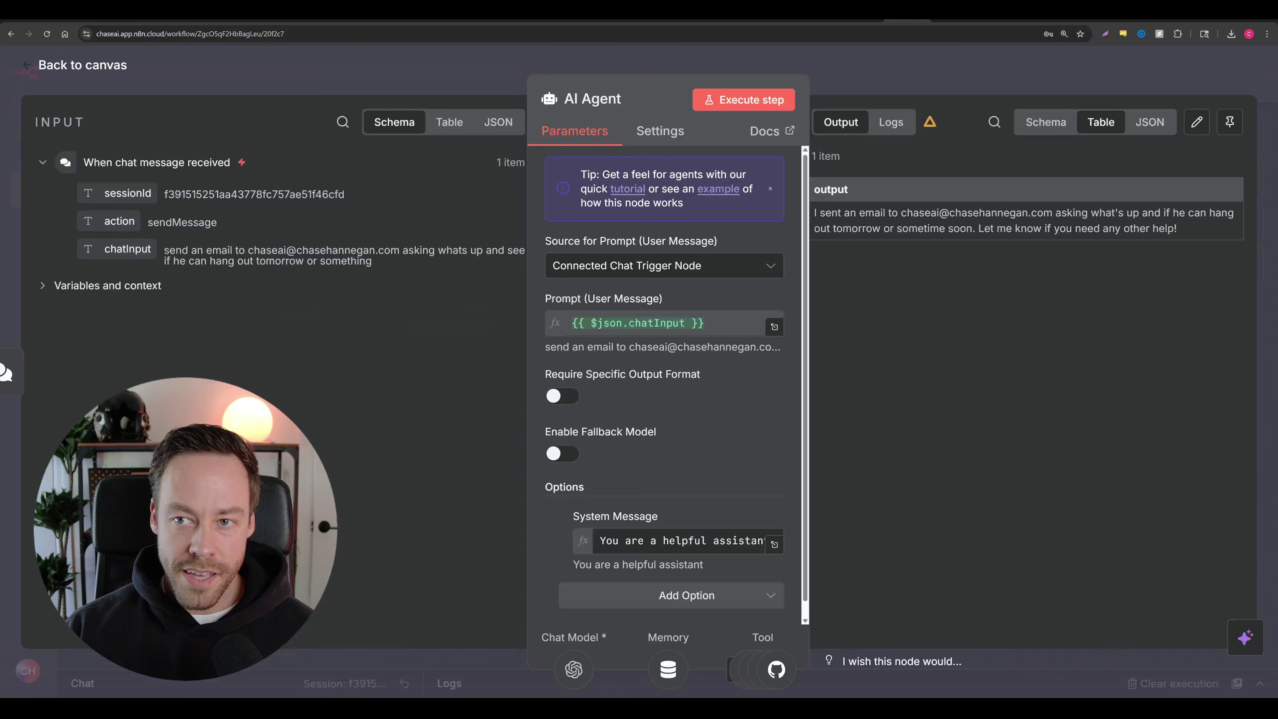
# Step: Review the 'You are a helpful assistant' system message full-screen, then close the editor and agent settings
pyautogui.click(774, 544)
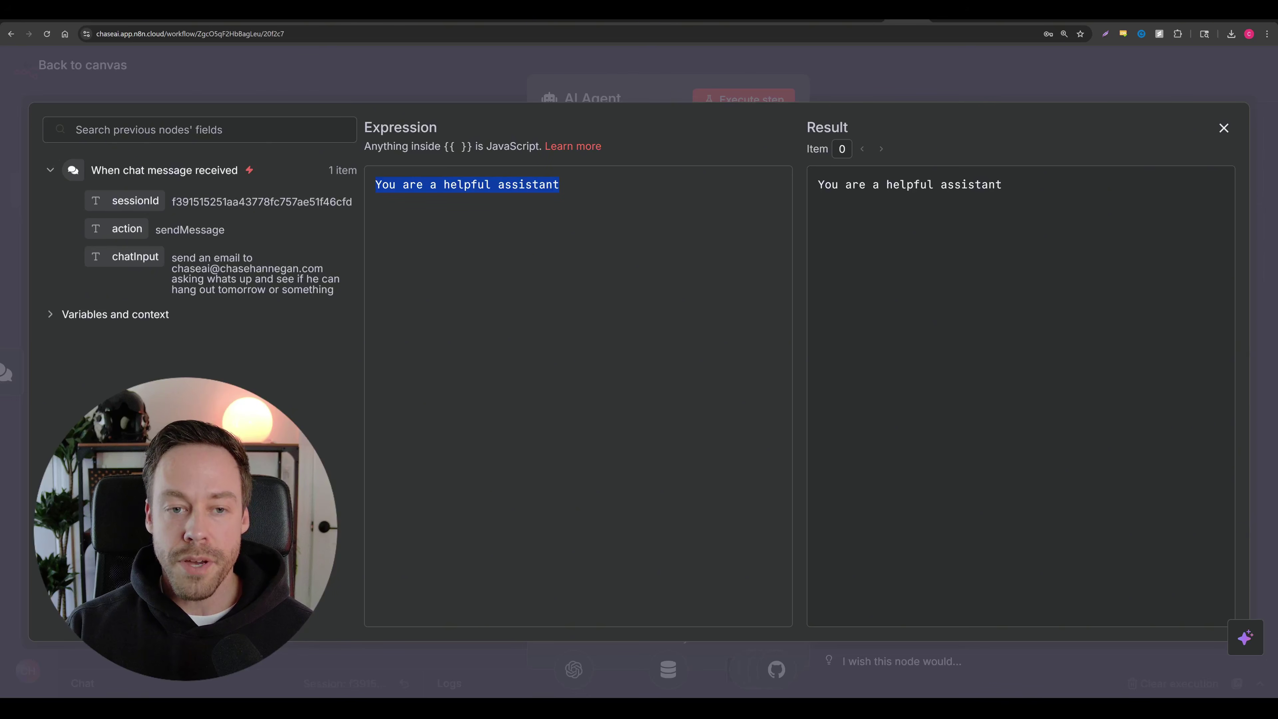
pyautogui.click(559, 185)
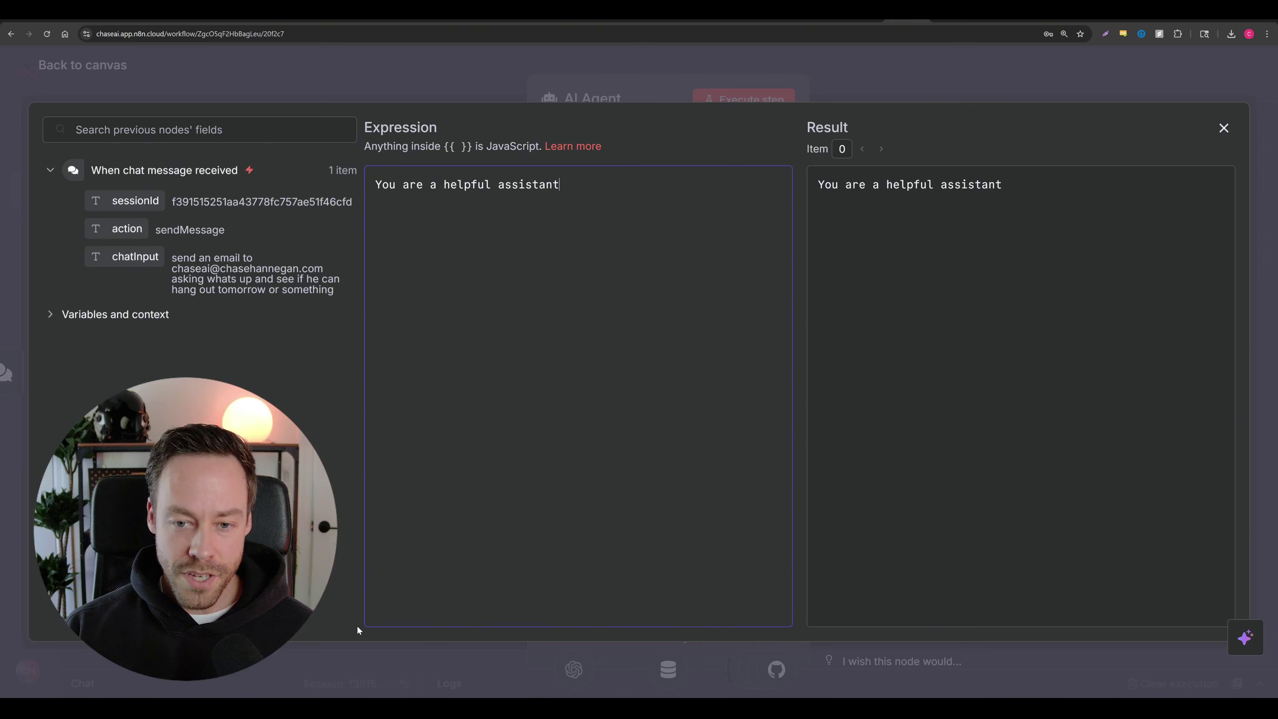
pyautogui.click(1224, 128)
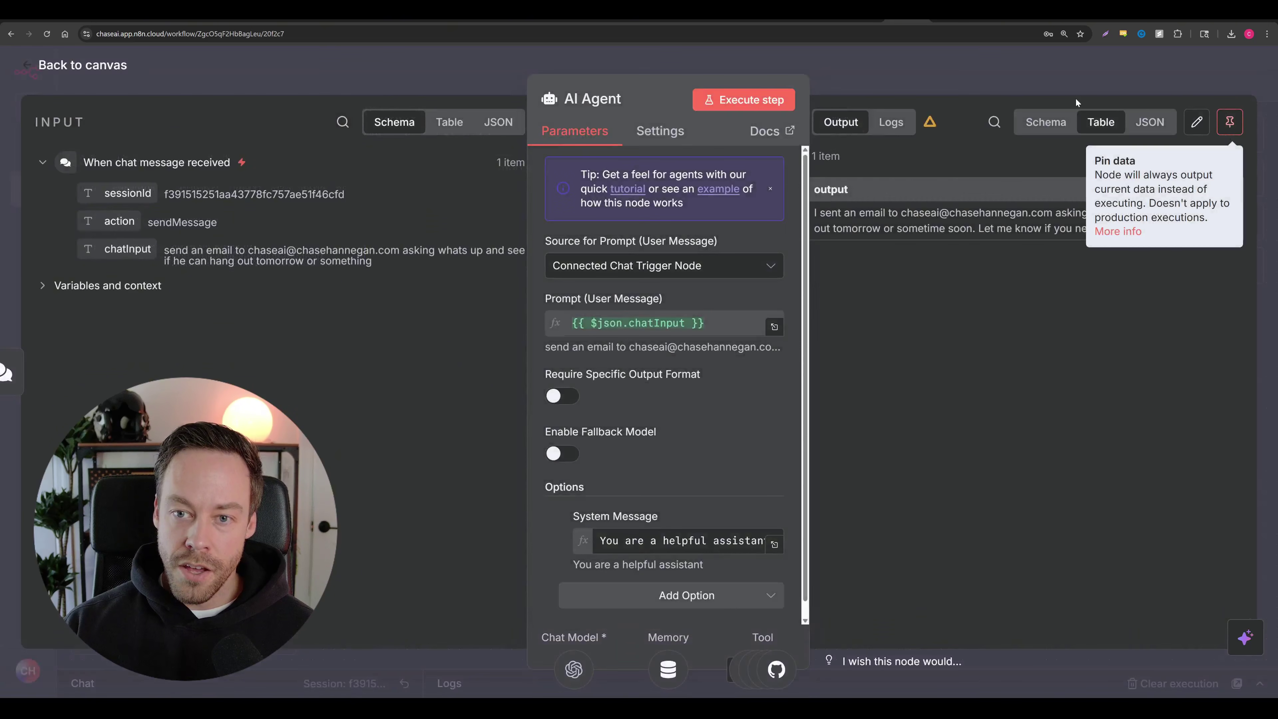
pyautogui.click(119, 65)
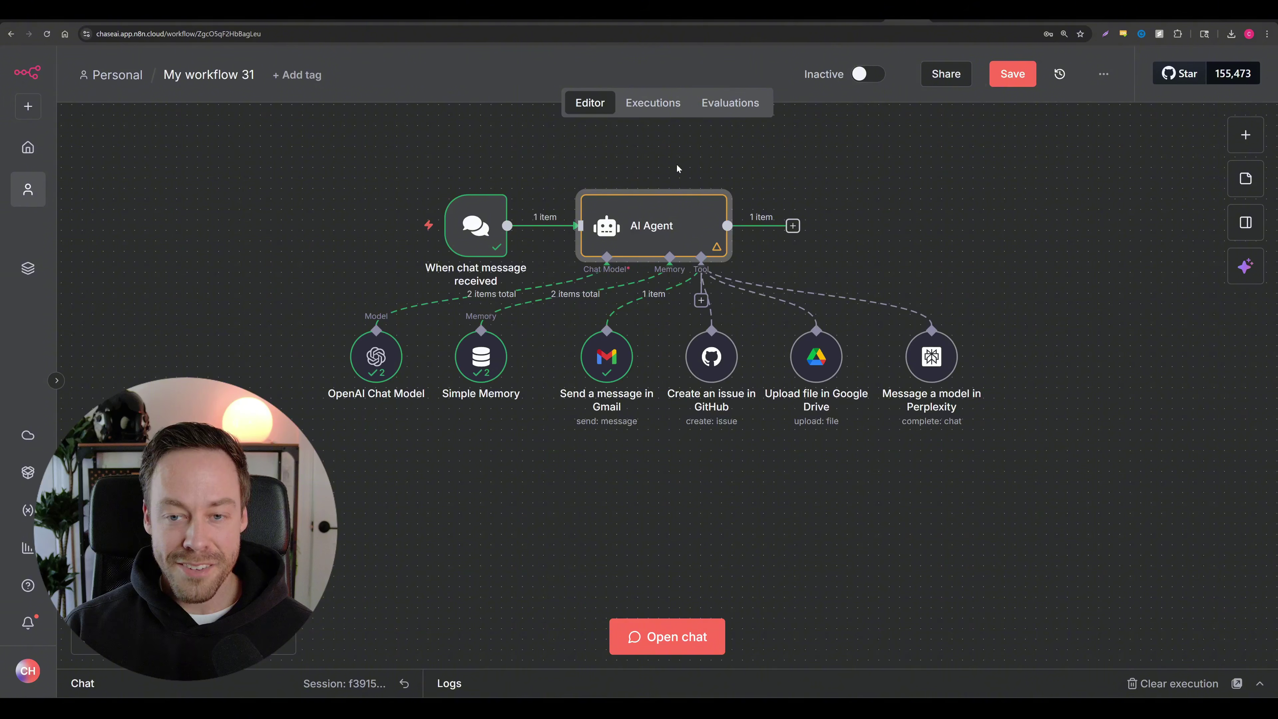
# Step: Scroll the n8n workflow view up
pyautogui.scroll(1, 941, 558)
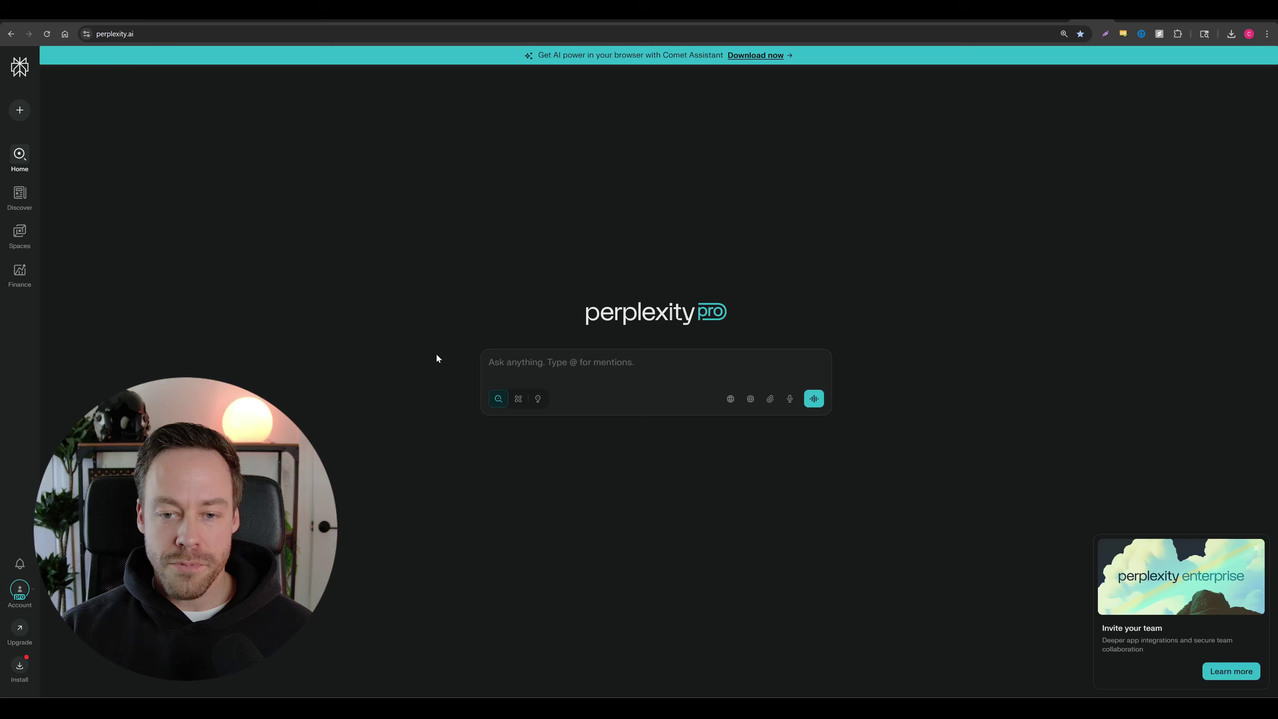
# Step: Zoom Perplexity to 150% and ask whether anyone has built an n8n inbox-managing AI agent
pyautogui.hotkey('ctrl', '+')
pyautogui.hotkey('ctrl', '+')
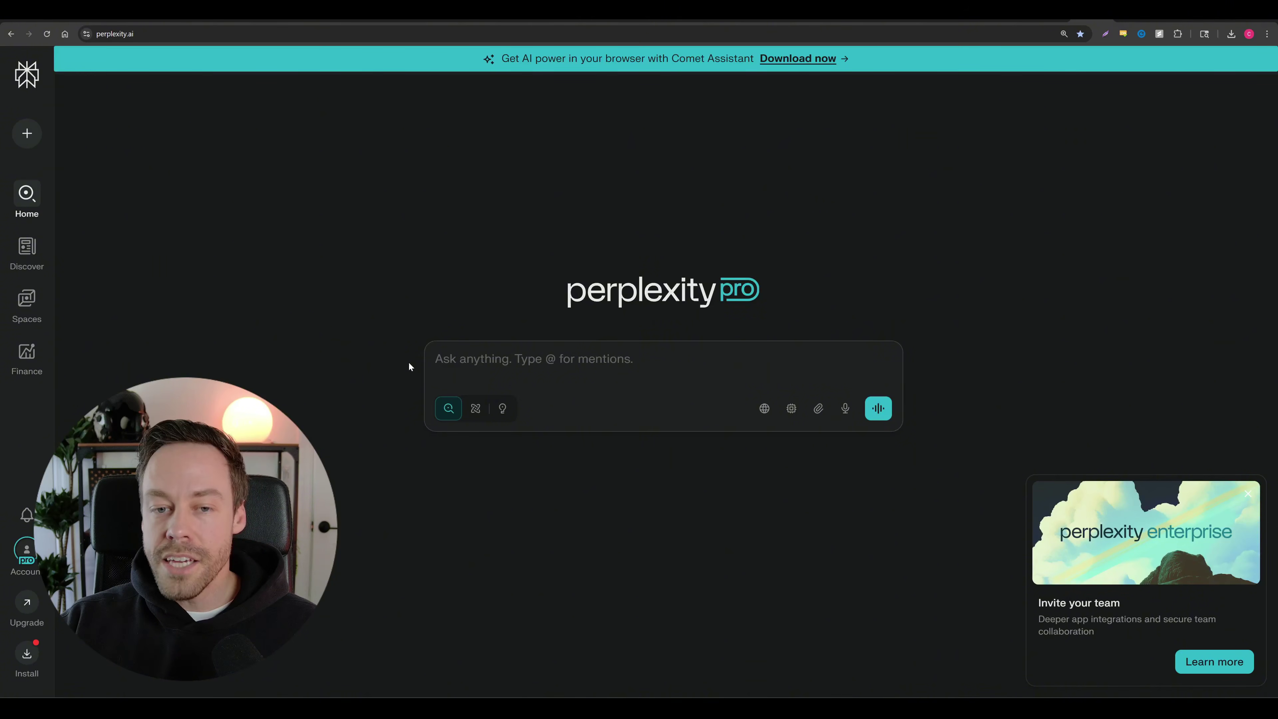
pyautogui.write('has anyone done an ai agent in n8n that helps manage by email inbox')
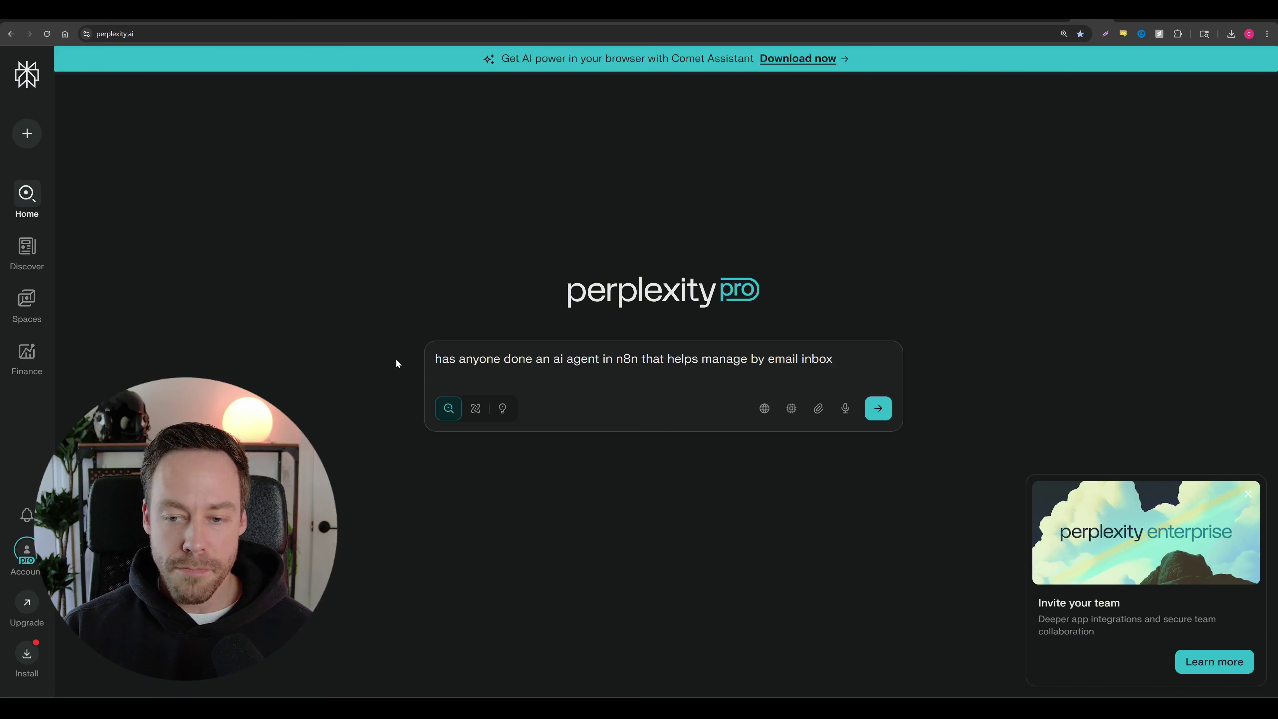
pyautogui.moveTo(432, 357); pyautogui.dragTo(898, 380)
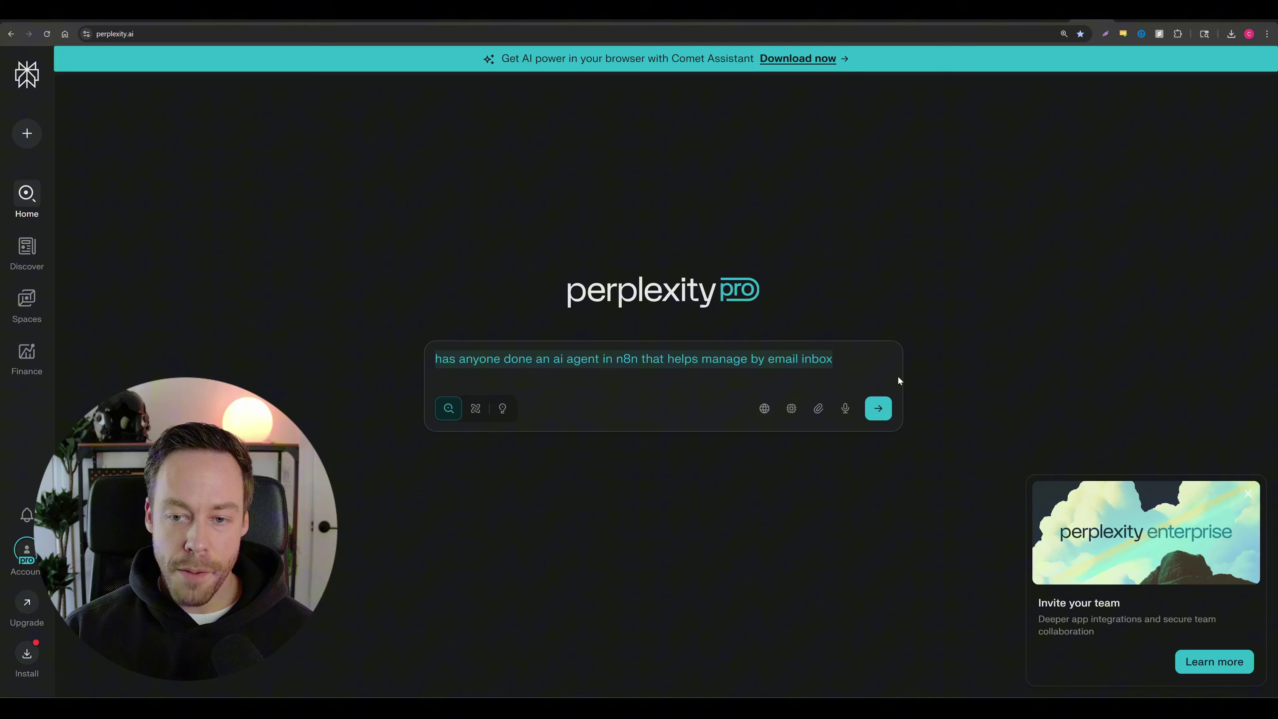
pyautogui.click(878, 408)
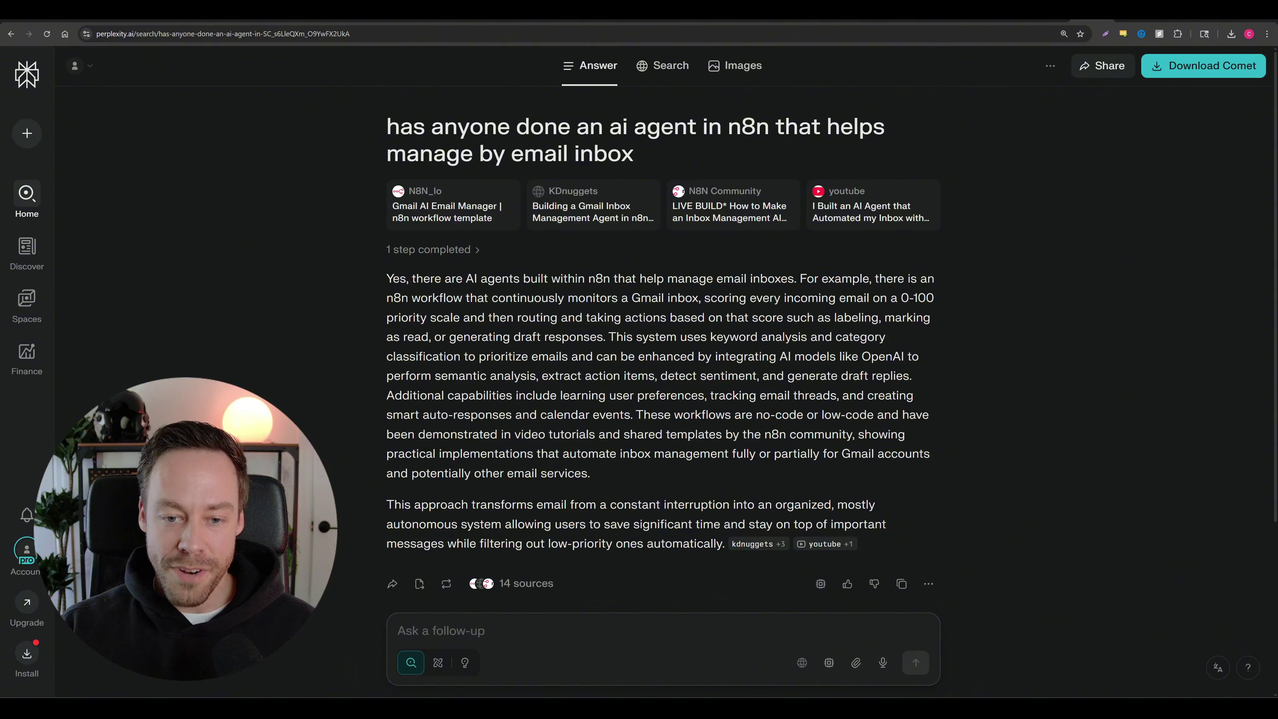
# Step: Open the Gmail AI Email Manager template and browse the n8n workflow templates page
pyautogui.click(444, 213)
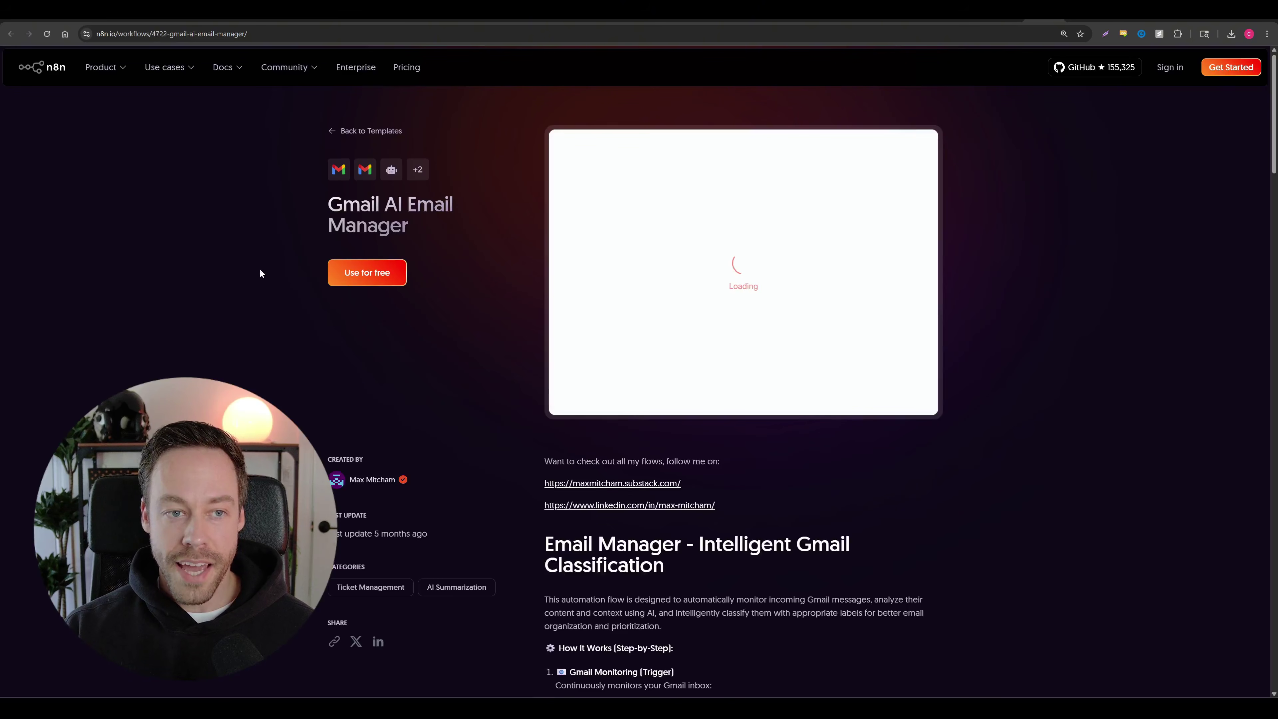
pyautogui.moveTo(116, 68)
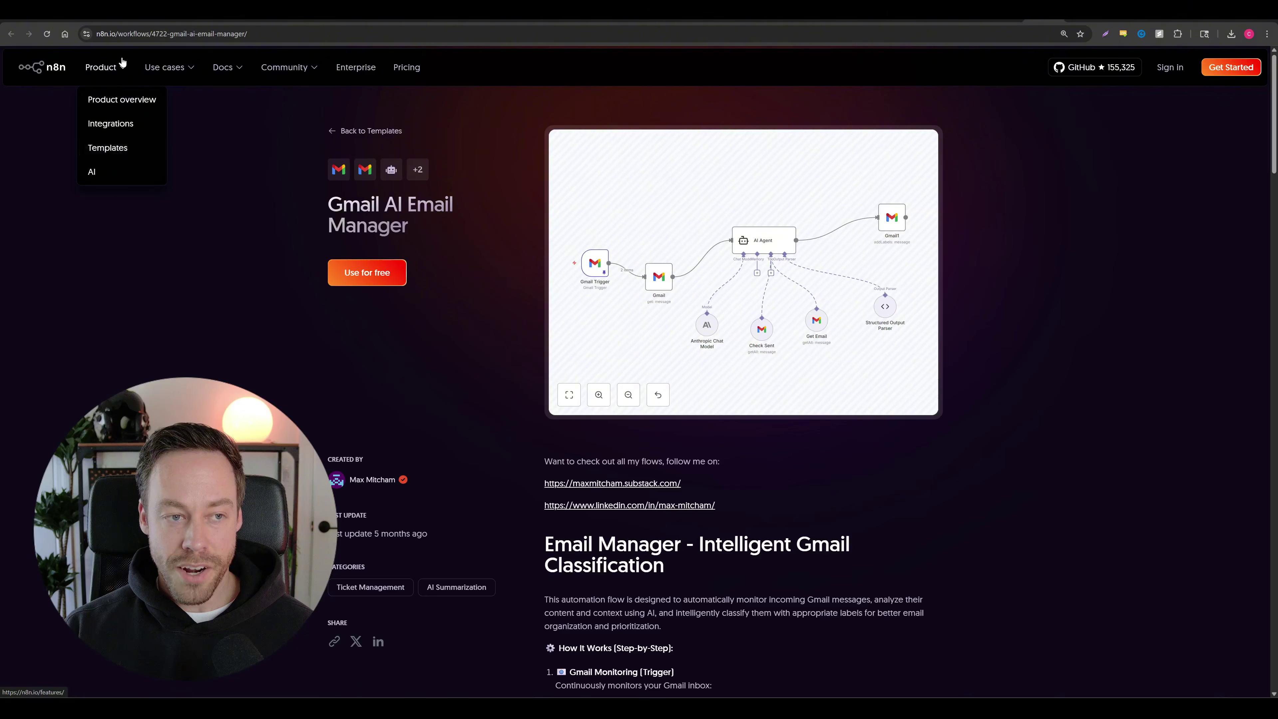
pyautogui.click(1093, 12)
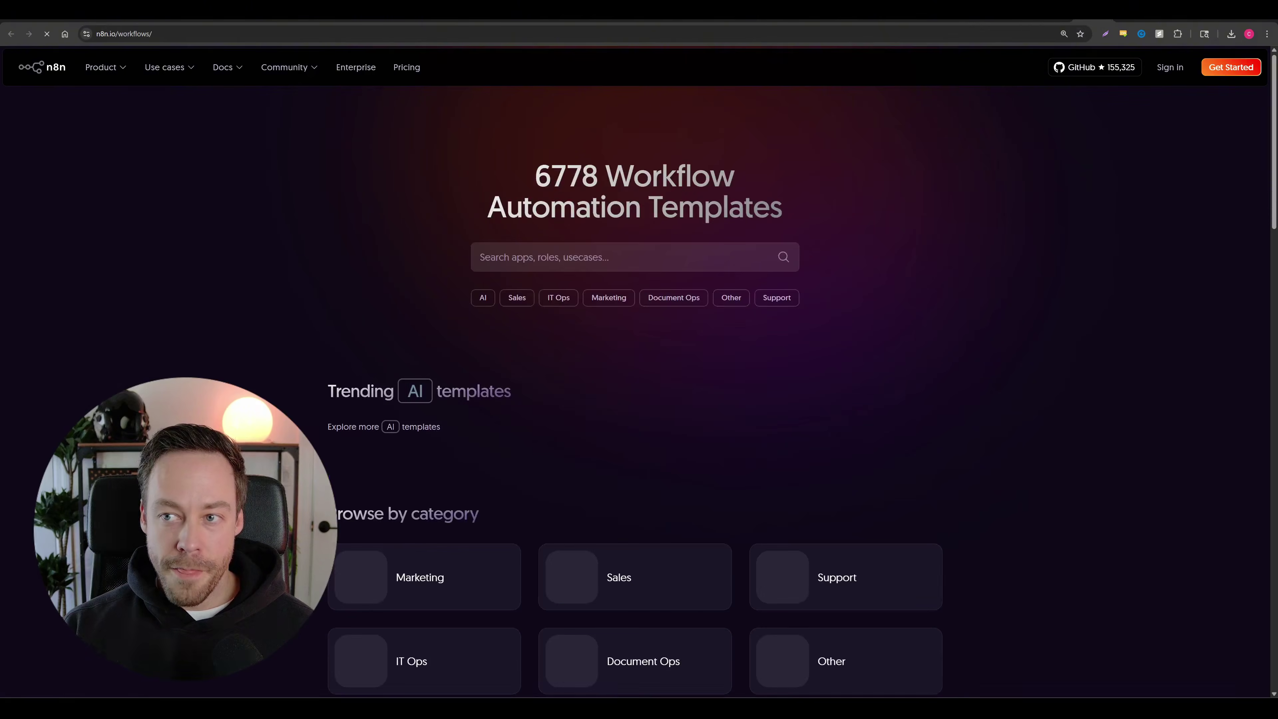
pyautogui.moveTo(523, 152); pyautogui.dragTo(803, 211)
pyautogui.click(804, 211)
pyautogui.moveTo(461, 178); pyautogui.dragTo(787, 212)
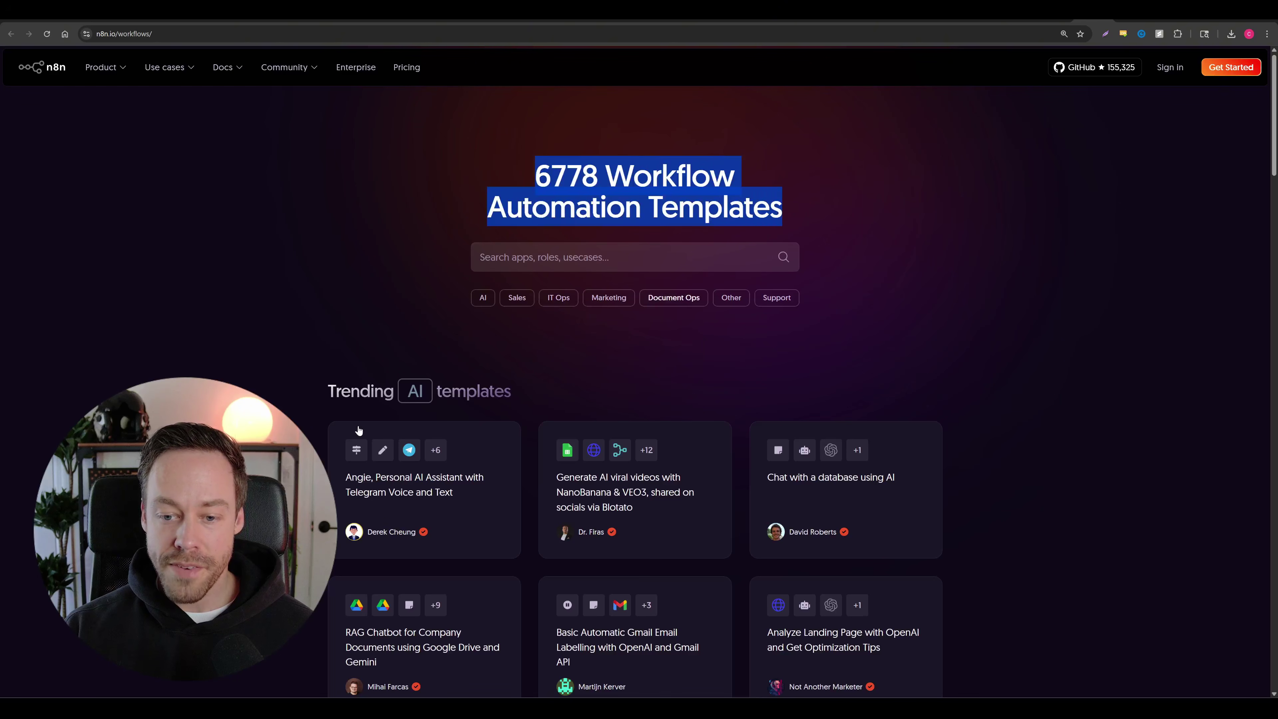
pyautogui.scroll(-4, 305, 427)
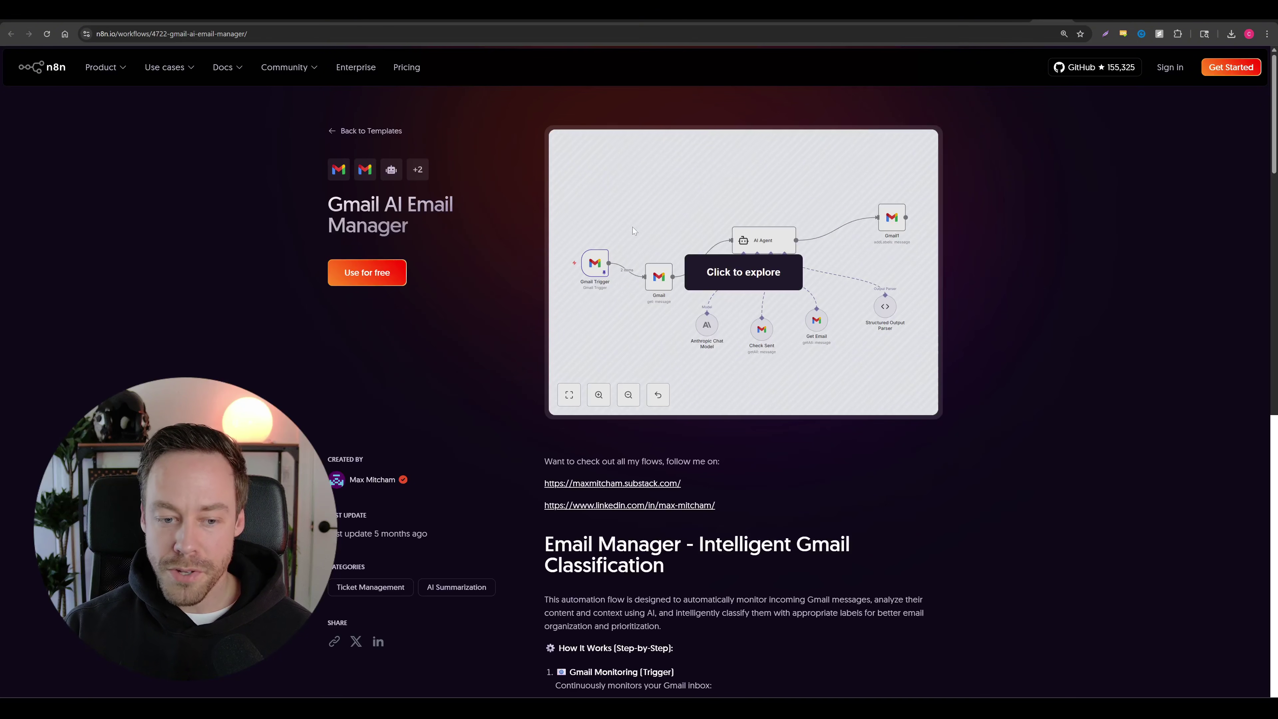
pyautogui.scroll(-1, 606, 322)
pyautogui.scroll(1, 598, 319)
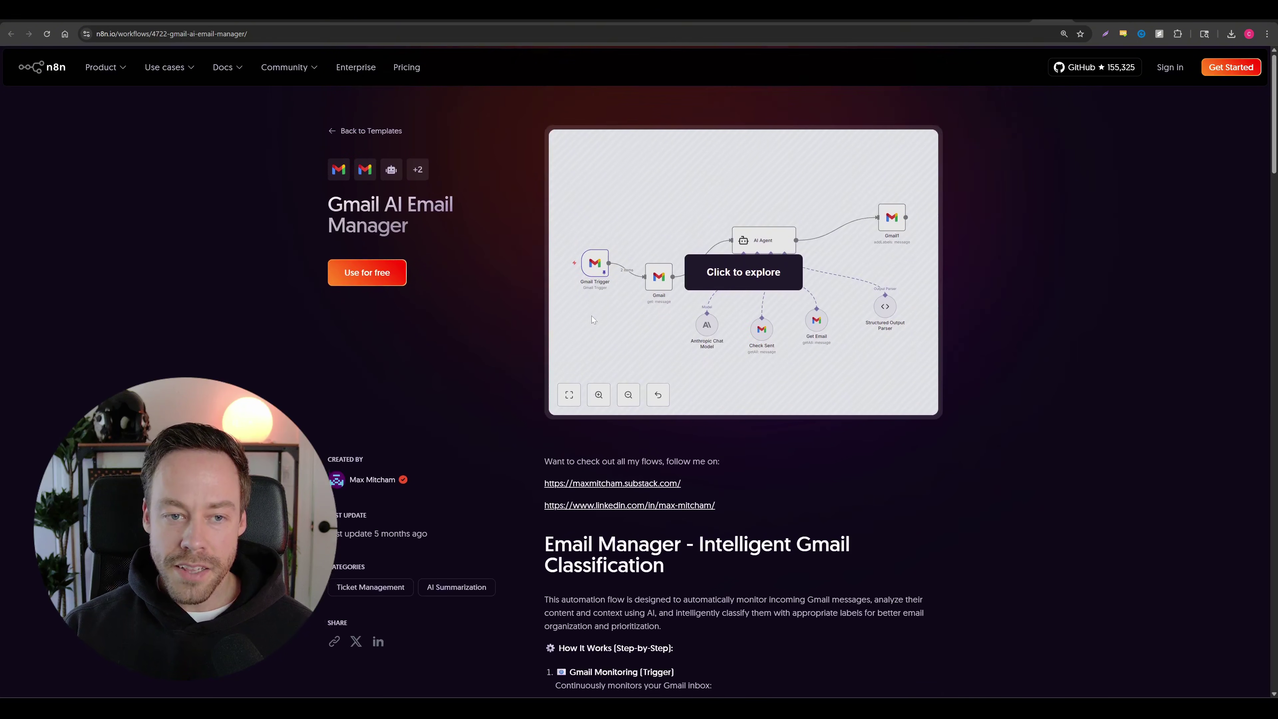
pyautogui.scroll(-10, 493, 394)
pyautogui.scroll(-15, 504, 395)
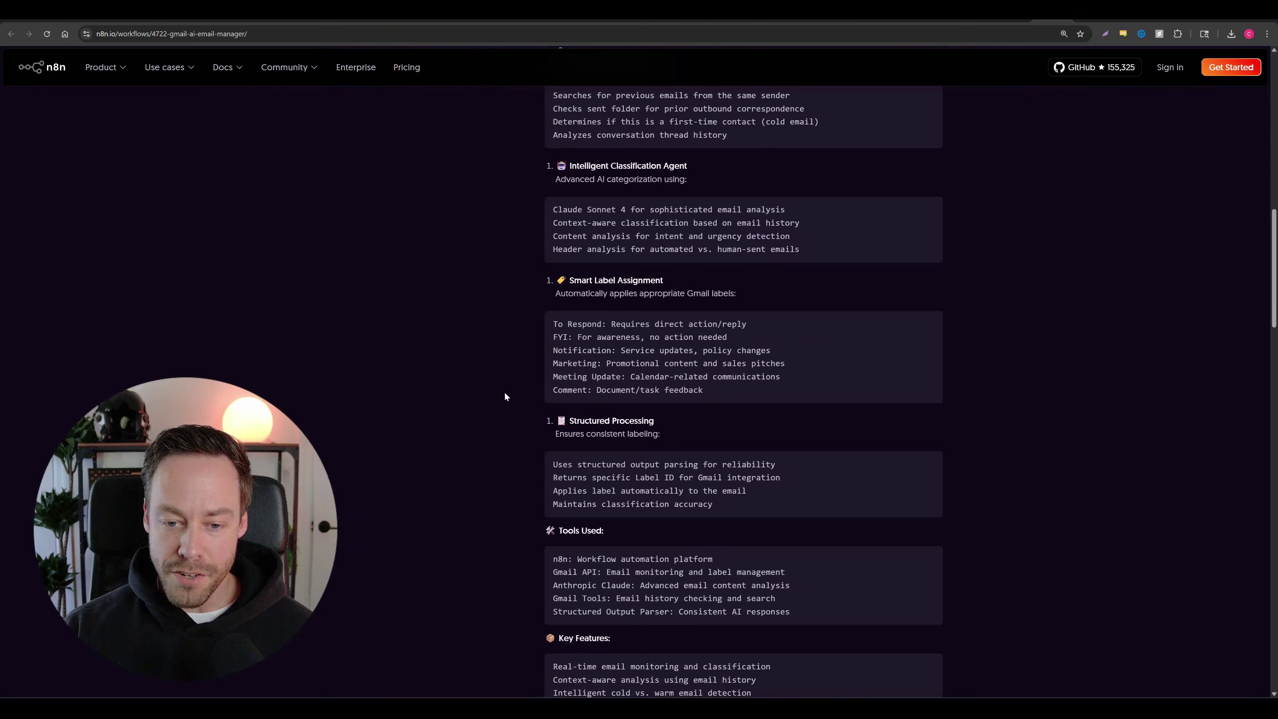
pyautogui.scroll(9, 526, 403)
pyautogui.scroll(10, 528, 407)
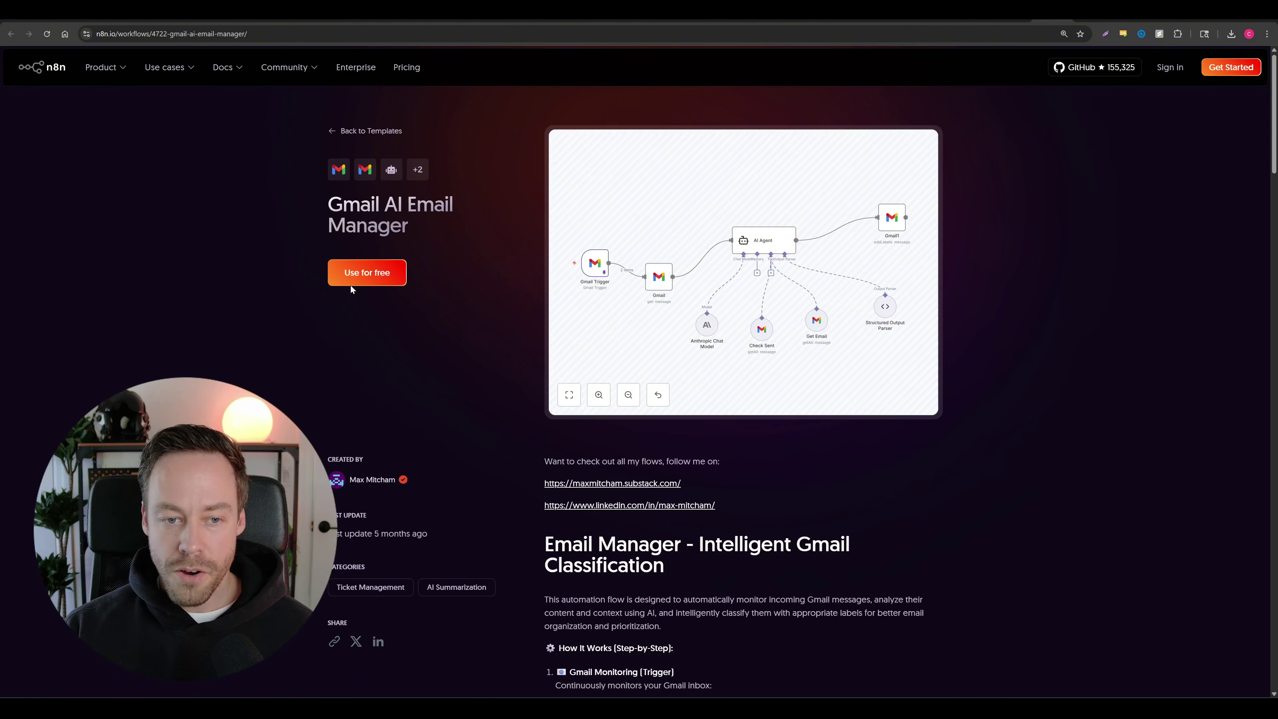
# Step: Copy the template's JSON to the clipboard and pan the n8n canvas to an empty area
pyautogui.click(364, 274)
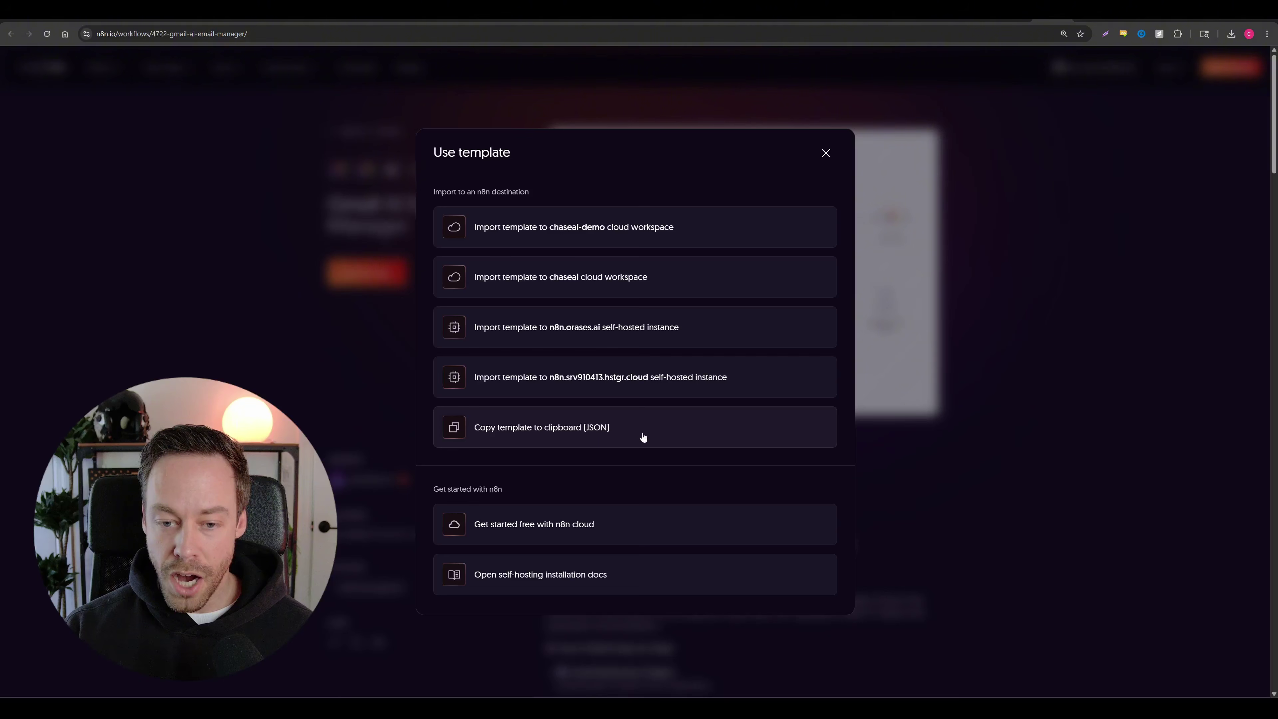
pyautogui.click(563, 429)
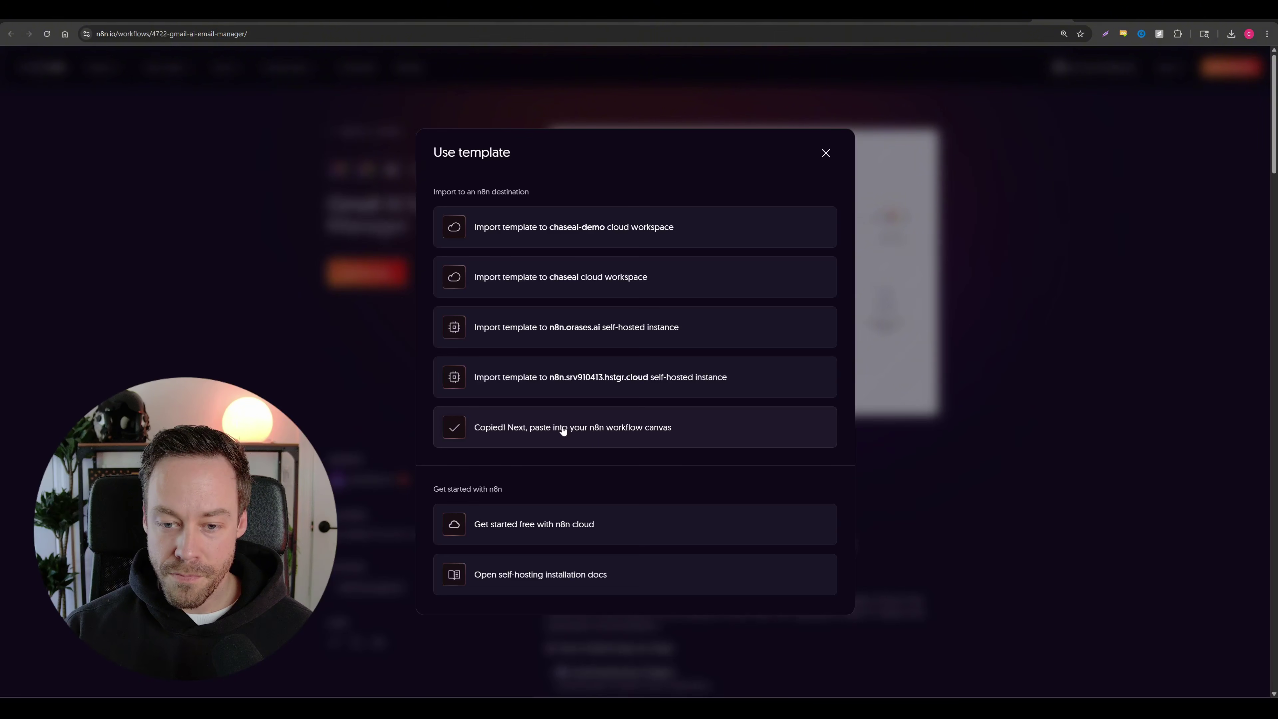
pyautogui.click(1093, 13)
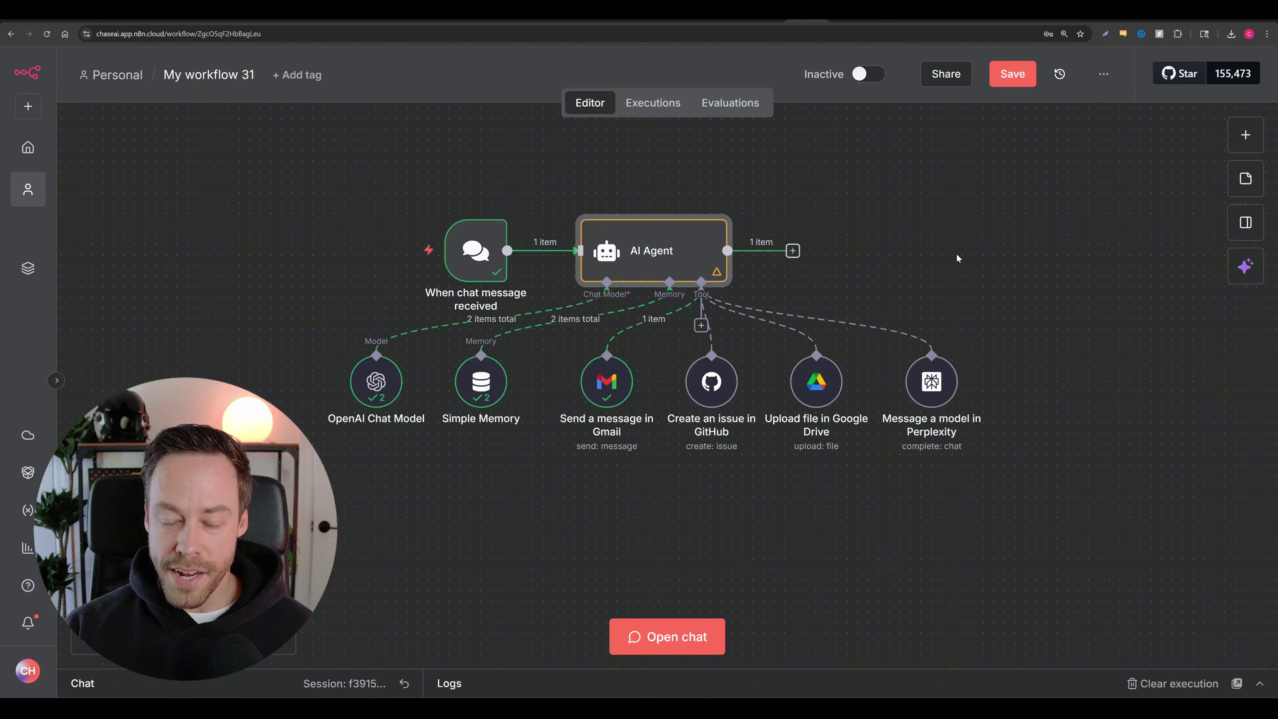
pyautogui.moveTo(958, 258); pyautogui.dragTo(69, 223)
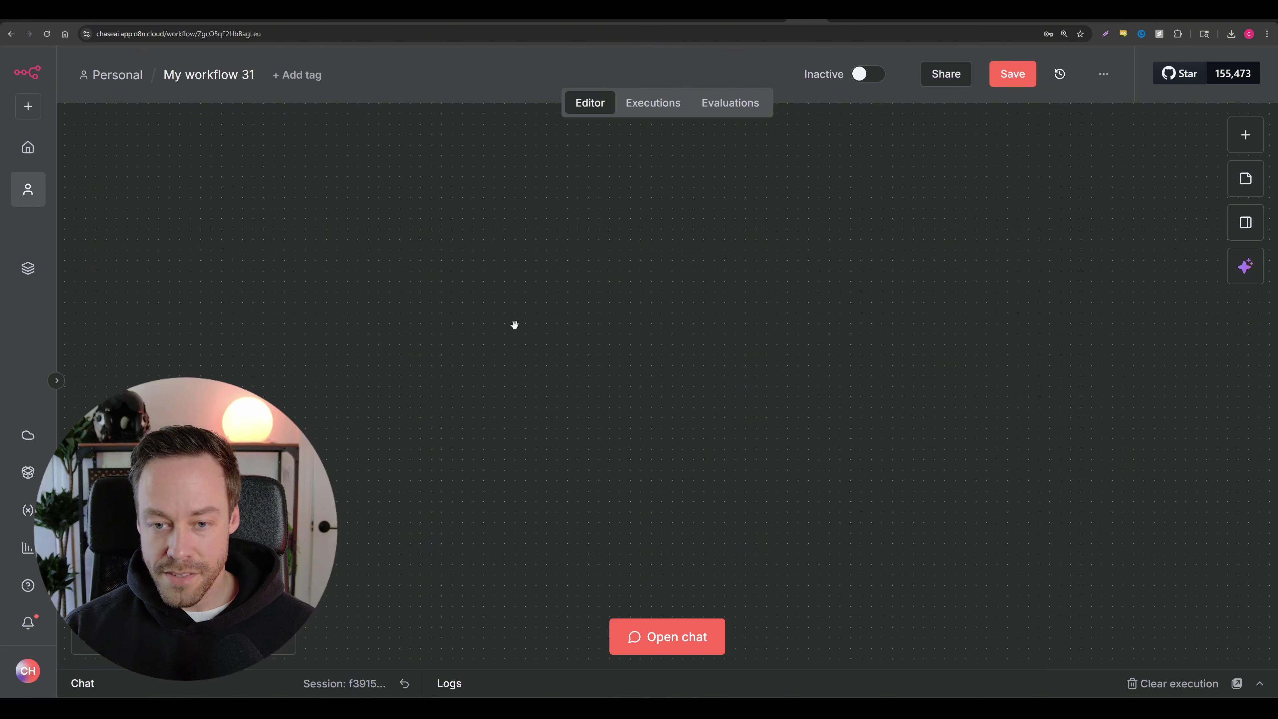
# Step: Paste the Email Manager workflow and place the Gmail Trigger in line beside the Gmail node
pyautogui.hotkey('ctrl', 'v')
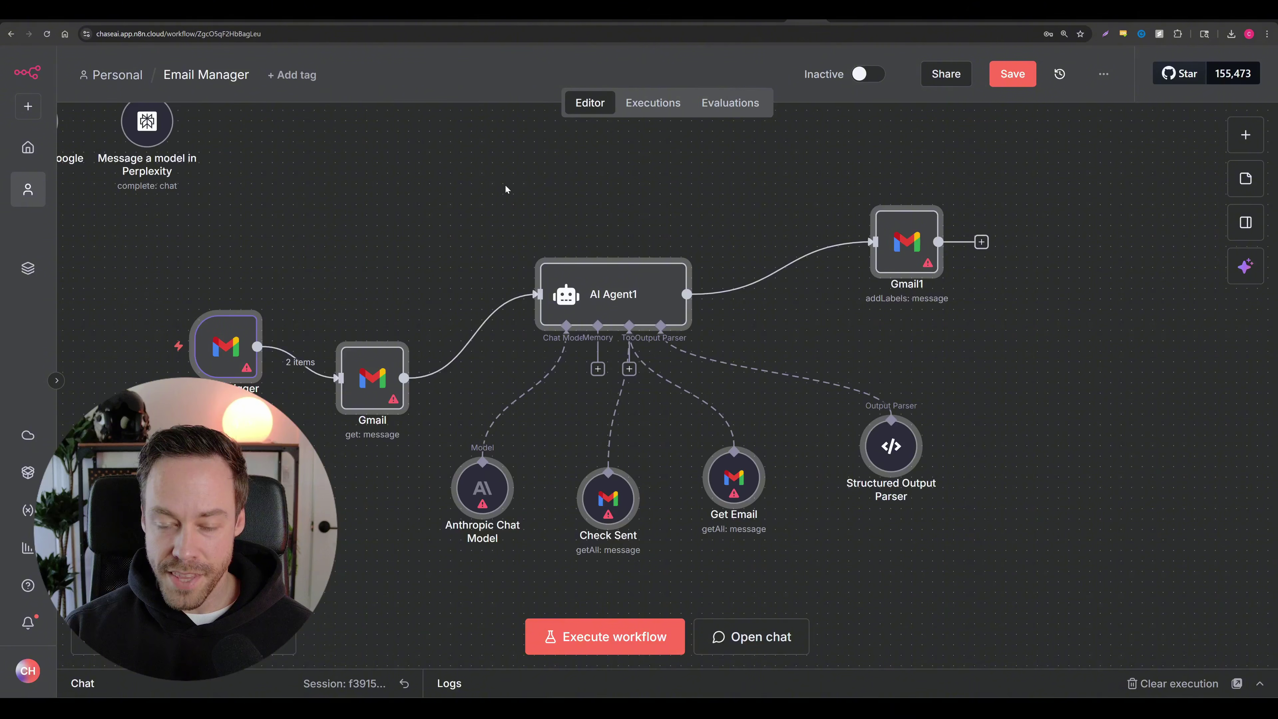
pyautogui.moveTo(198, 177); pyautogui.dragTo(1157, 641)
pyautogui.moveTo(537, 355); pyautogui.dragTo(746, 334)
pyautogui.click(369, 256)
pyautogui.moveTo(227, 348); pyautogui.dragTo(446, 347)
pyautogui.moveTo(578, 369); pyautogui.dragTo(630, 286)
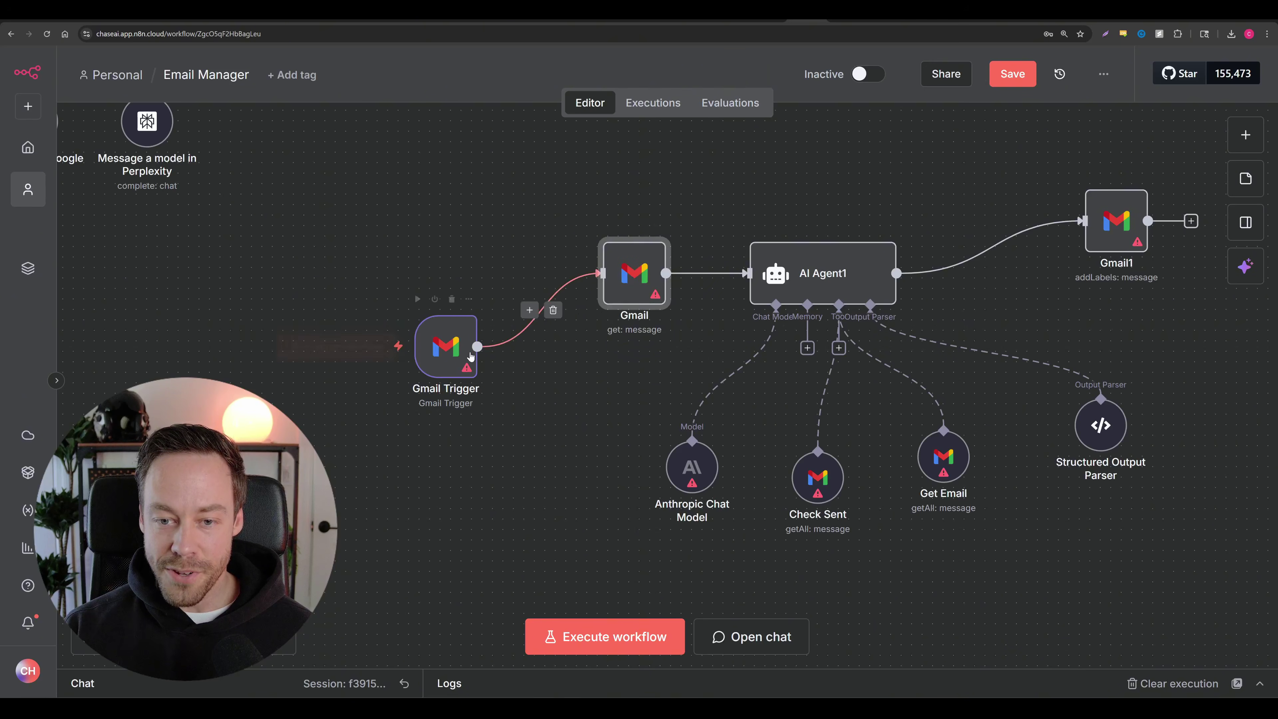
pyautogui.moveTo(445, 347); pyautogui.dragTo(486, 272)
pyautogui.hscroll(3, 903, 312)
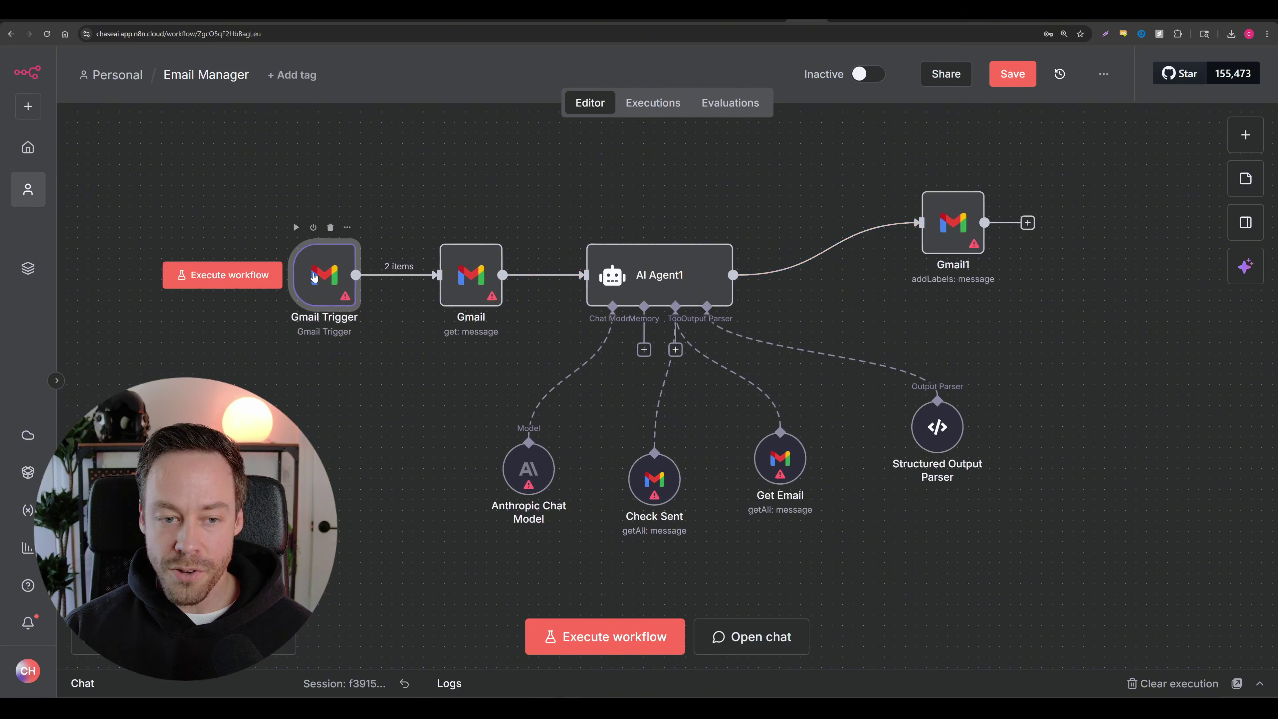
# Step: Inspect the Gmail Trigger, Gmail, Anthropic Chat Model, Check Sent and Get Email node settings
pyautogui.doubleClick(324, 274)
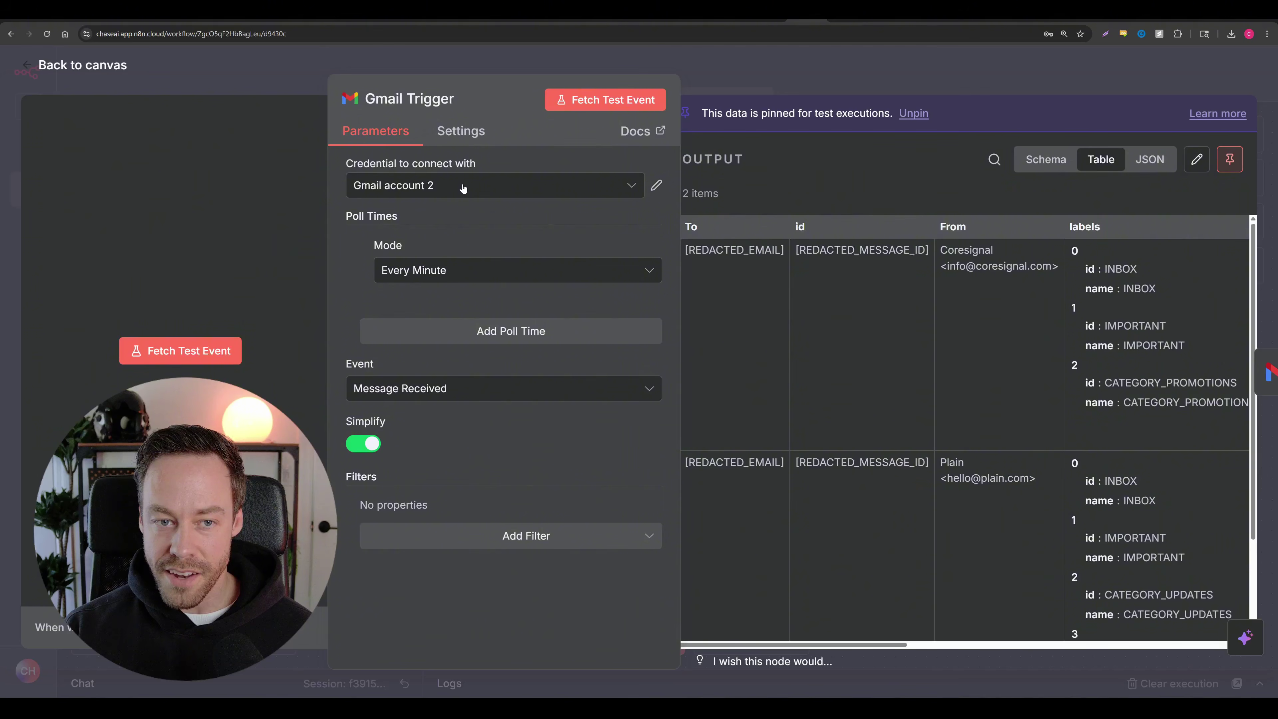
pyautogui.click(95, 65)
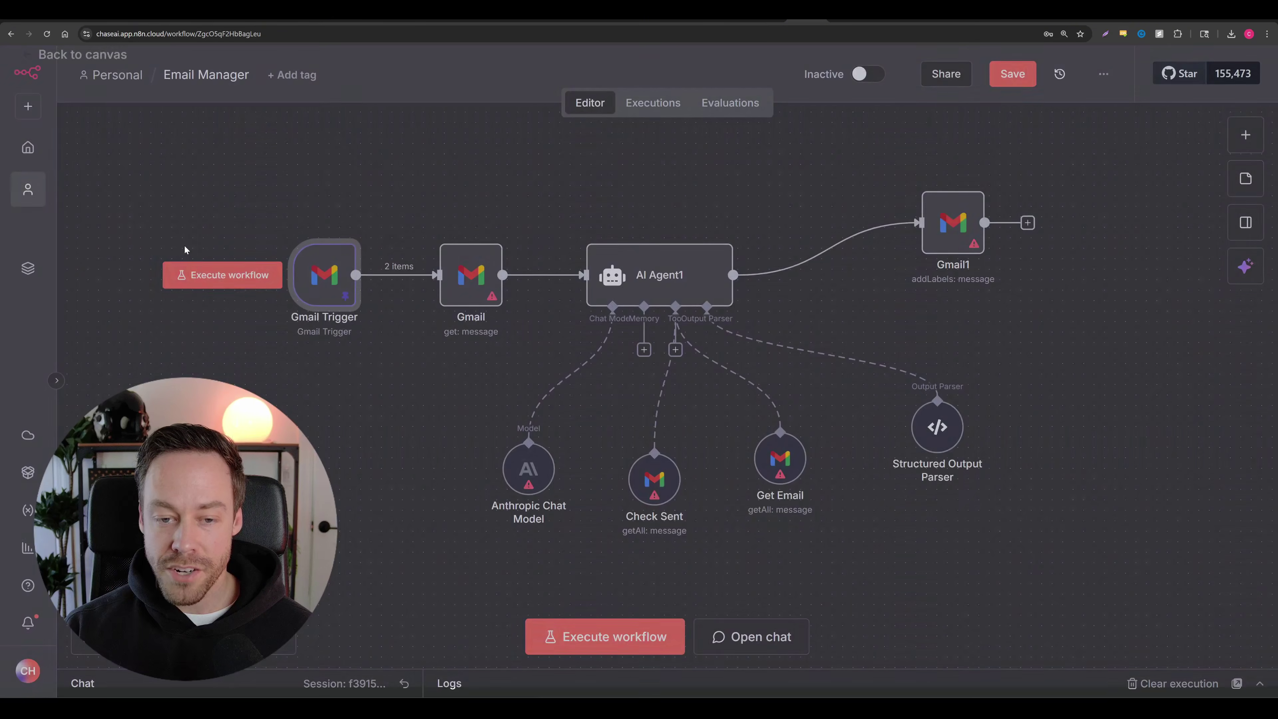
pyautogui.press('Right')
pyautogui.press('Return')
pyautogui.click(106, 69)
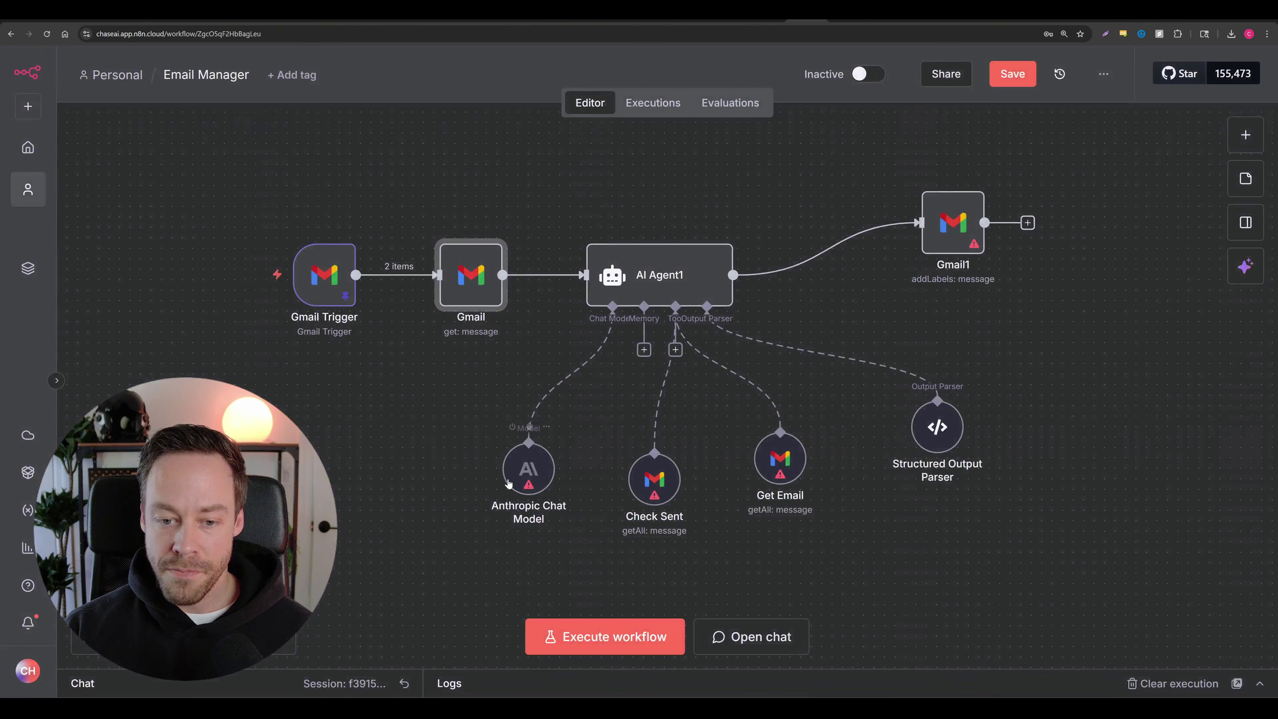
pyautogui.doubleClick(507, 474)
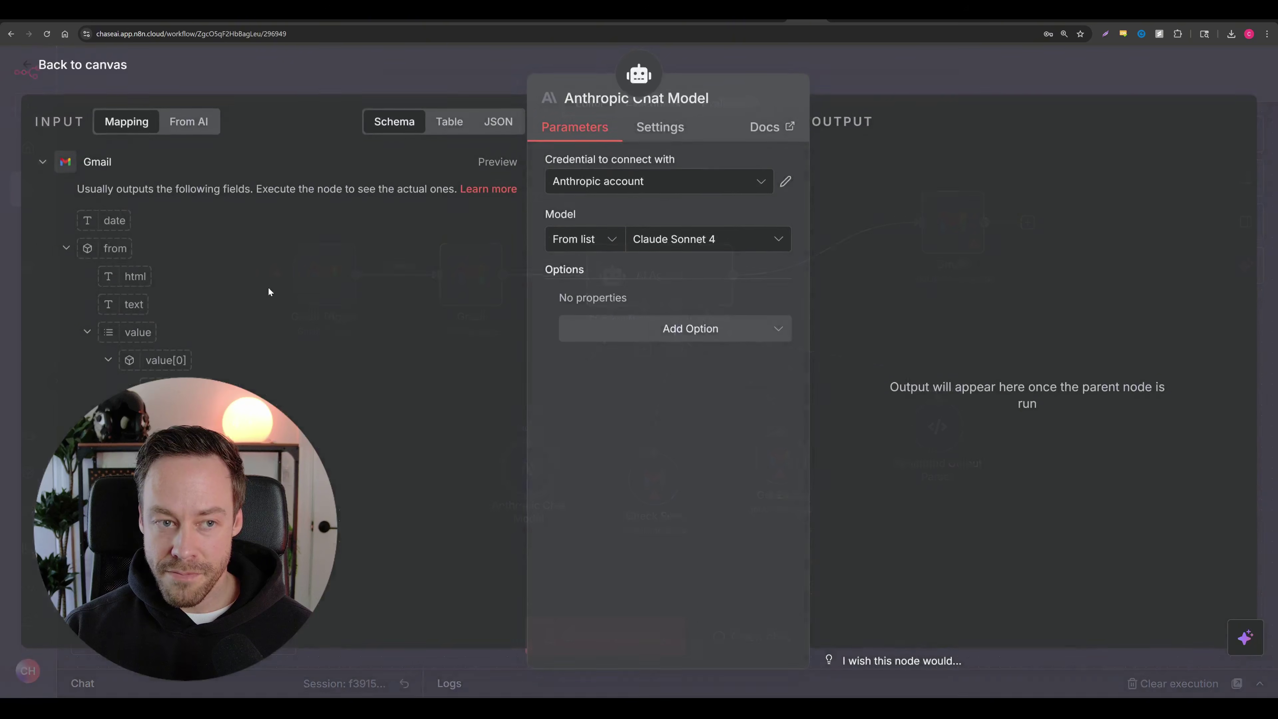
pyautogui.press('Escape')
pyautogui.doubleClick(654, 478)
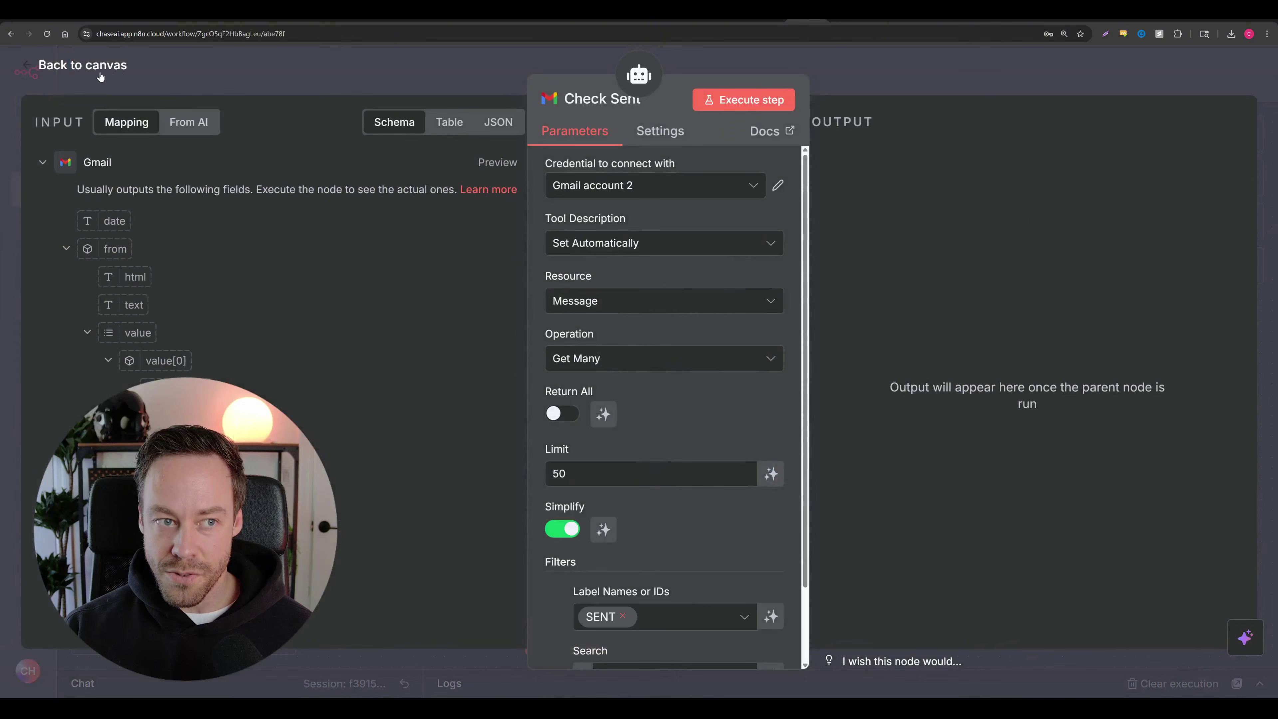
pyautogui.click(91, 55)
pyautogui.scroll(5, 782, 459)
pyautogui.doubleClick(783, 461)
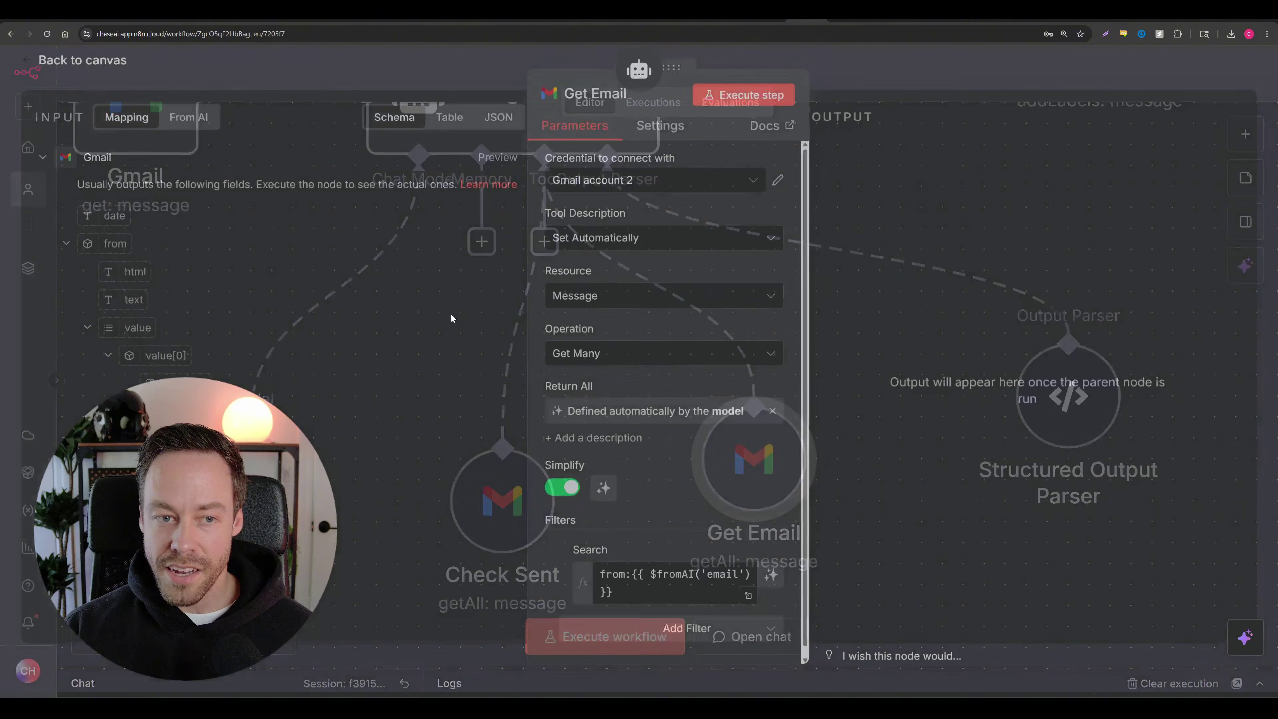
pyautogui.press('Escape')
pyautogui.scroll(-3, 855, 398)
# Step: Line up the three tool nodes and Structured Output Parser in one row under AI Agent1
pyautogui.scroll(3, 855, 385)
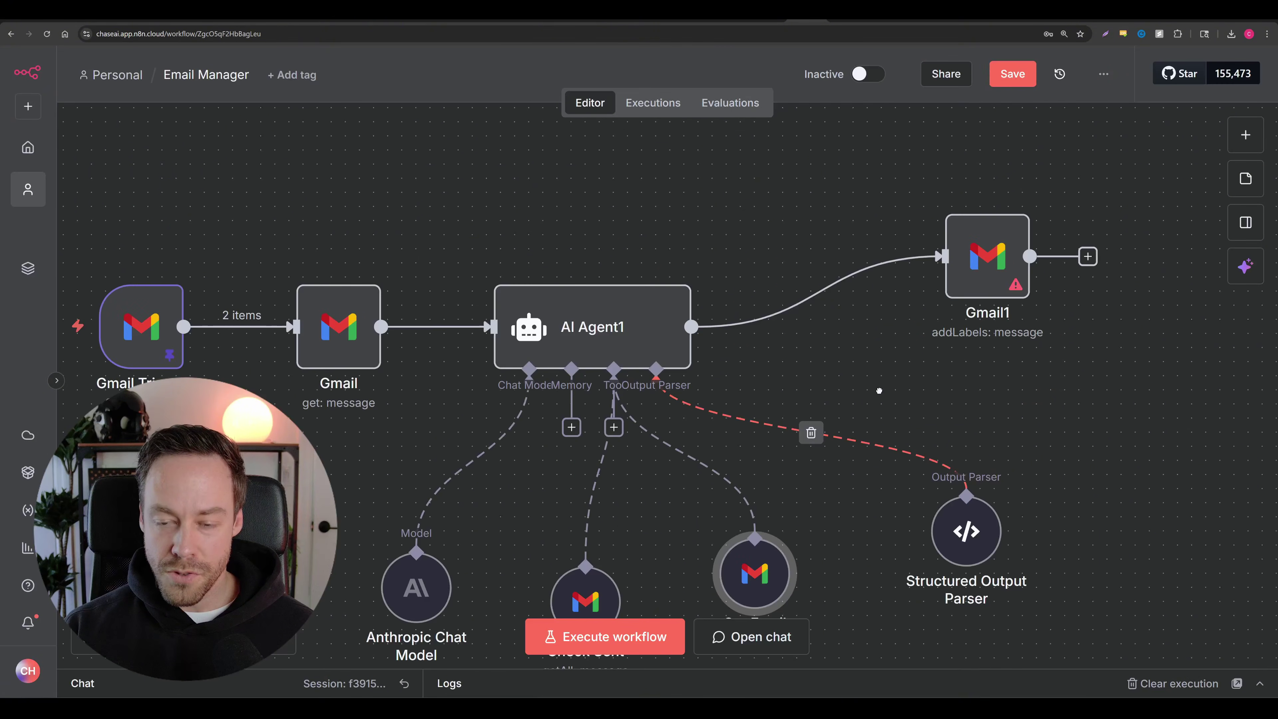
pyautogui.scroll(-3, 870, 386)
pyautogui.moveTo(427, 456); pyautogui.dragTo(1152, 624)
pyautogui.moveTo(786, 519); pyautogui.dragTo(694, 468)
pyautogui.click(880, 569)
pyautogui.moveTo(941, 489); pyautogui.dragTo(837, 469)
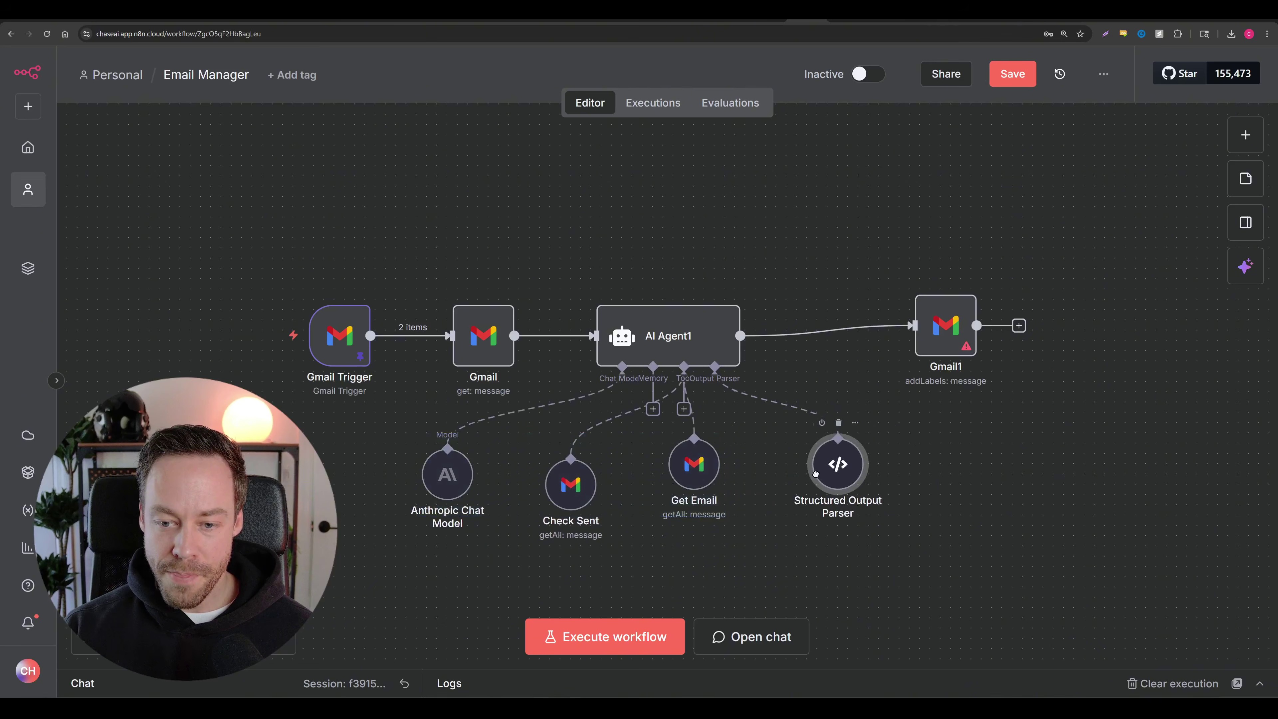
pyautogui.moveTo(699, 467); pyautogui.dragTo(718, 488)
pyautogui.moveTo(850, 470); pyautogui.dragTo(871, 490)
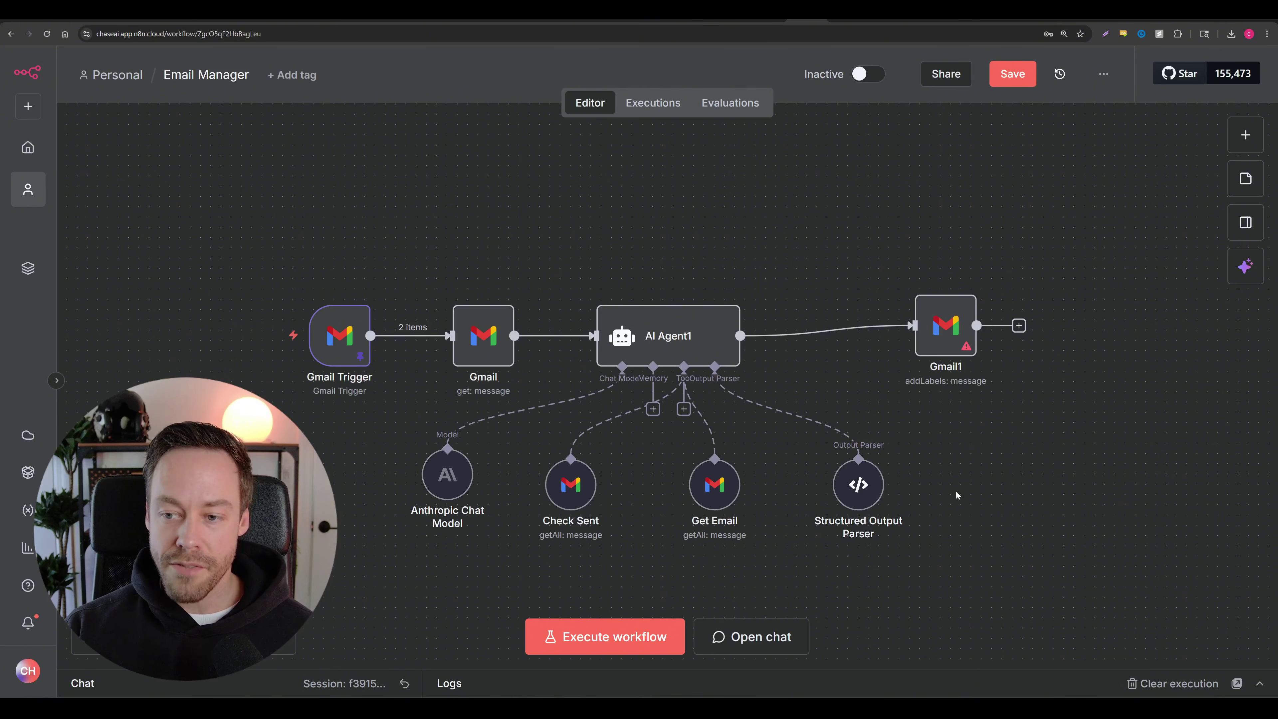
# Step: Level Gmail1 with the AI Agent1 row and shift all eight nodes up
pyautogui.moveTo(950, 348); pyautogui.dragTo(898, 359)
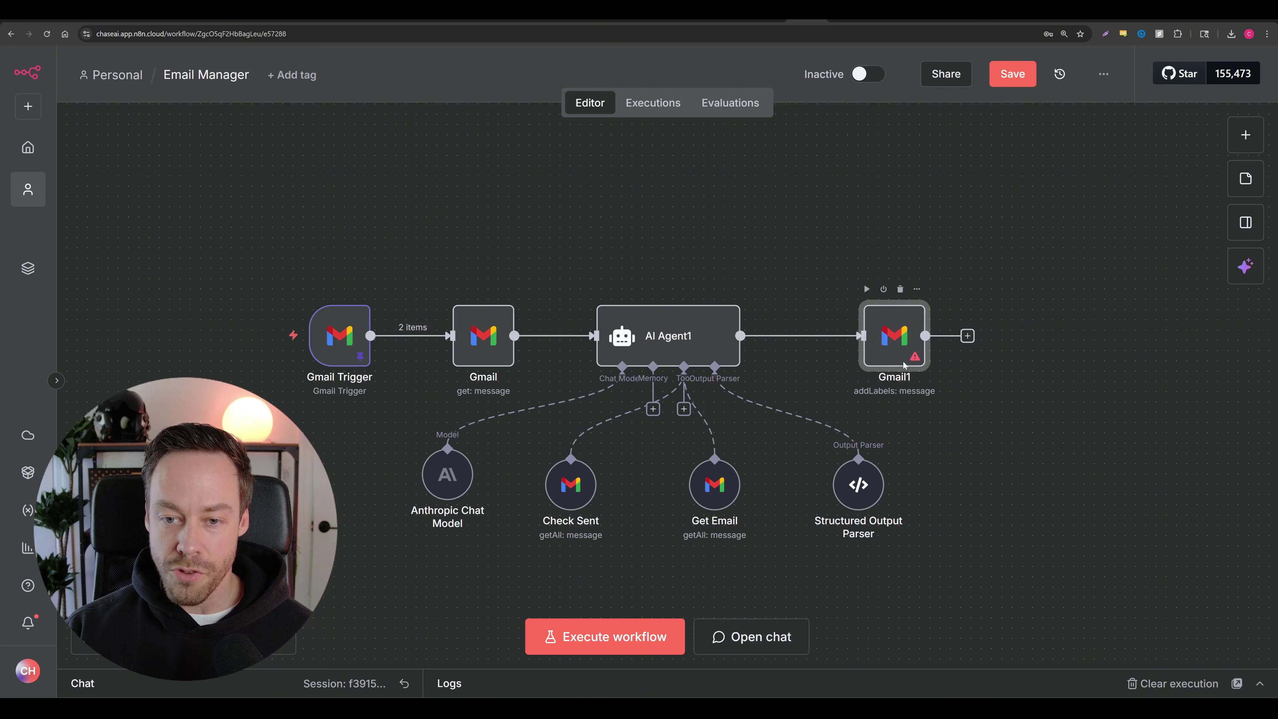
pyautogui.doubleClick(898, 359)
pyautogui.click(86, 63)
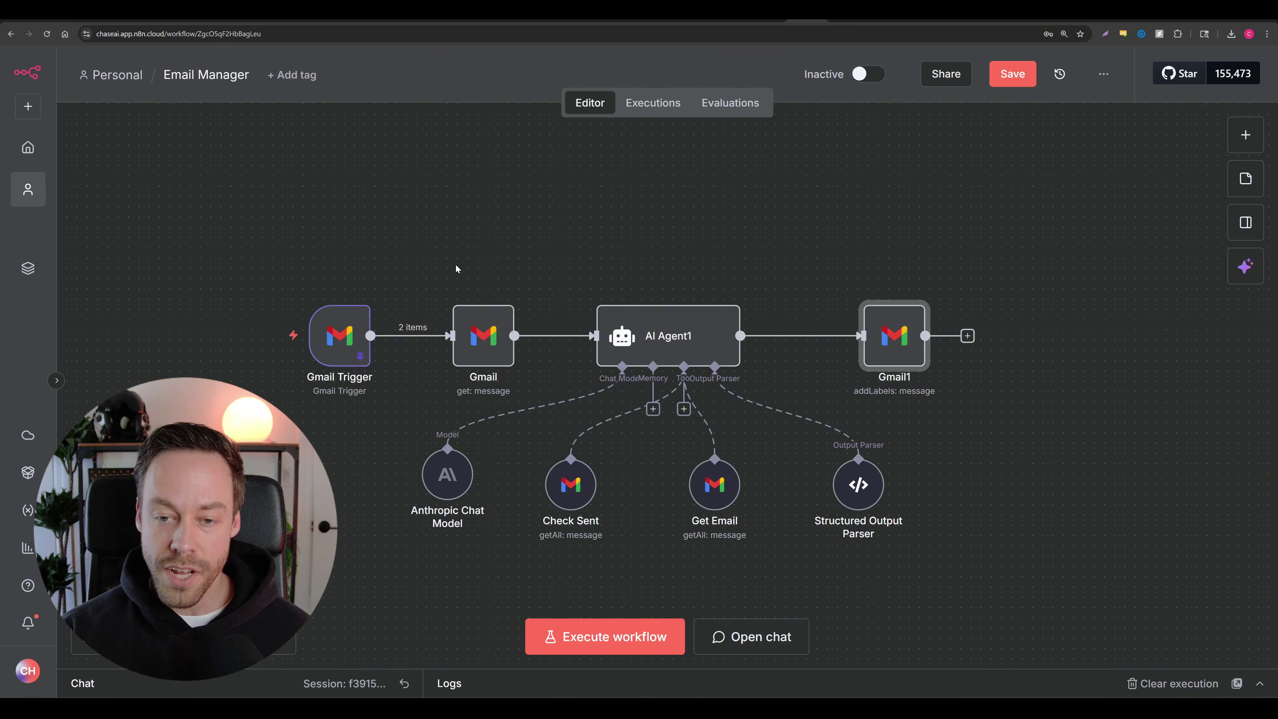
pyautogui.moveTo(220, 200); pyautogui.dragTo(1063, 579)
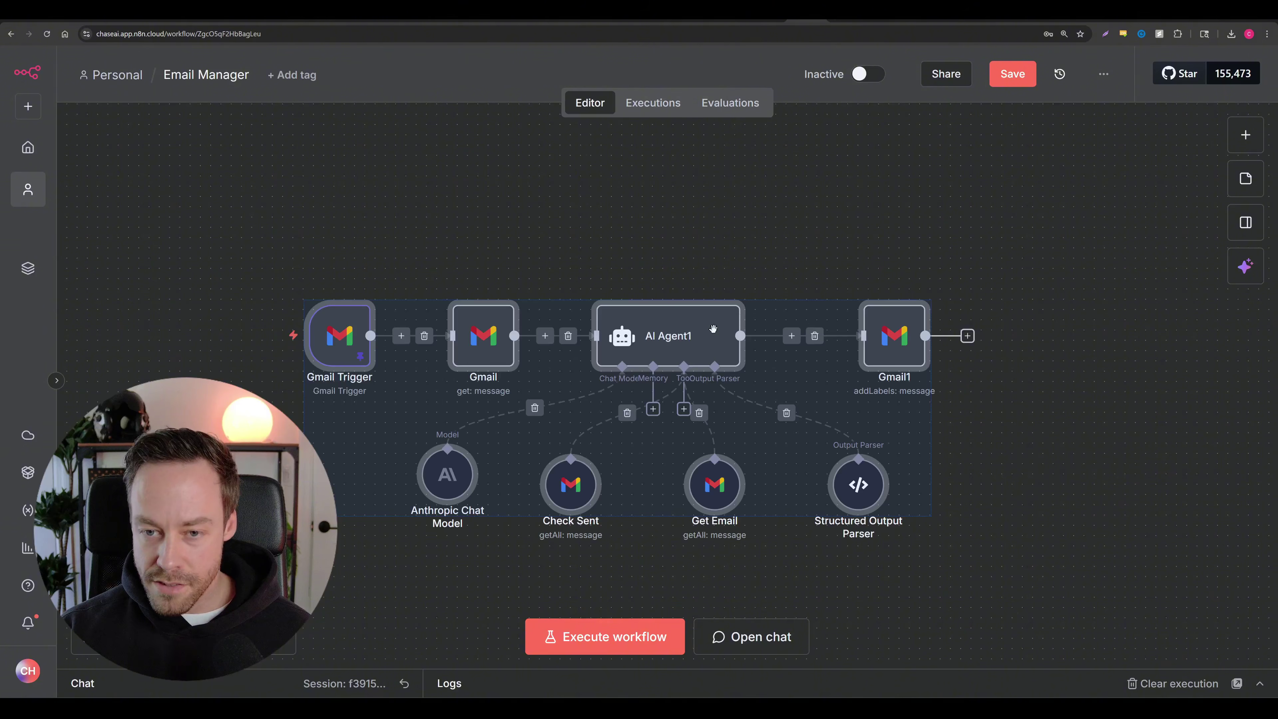
pyautogui.moveTo(712, 328); pyautogui.dragTo(723, 236)
pyautogui.click(1092, 360)
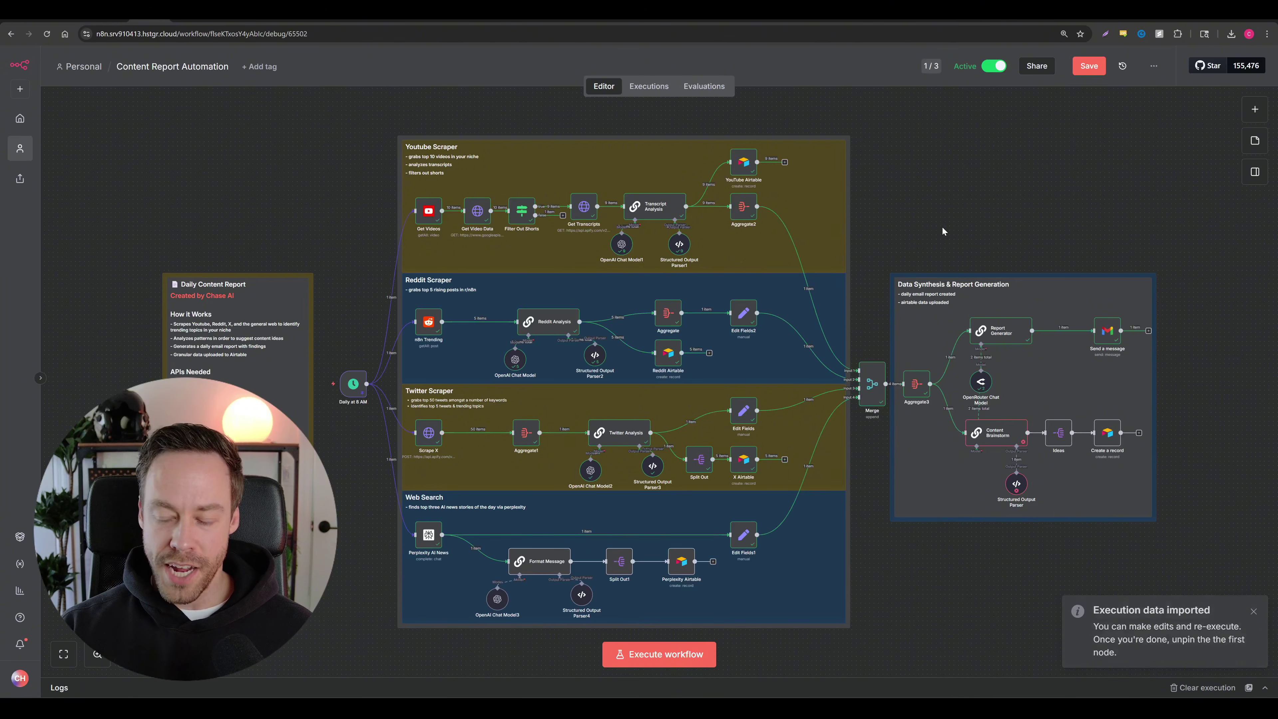
# Step: Read Content Brainstorm's error in its details, then pan to the Data Synthesis & Report Generation section
pyautogui.hscroll(5, 941, 225)
pyautogui.scroll(-1, 942, 225)
pyautogui.scroll(2, 679, 375)
pyautogui.scroll(4, 679, 375)
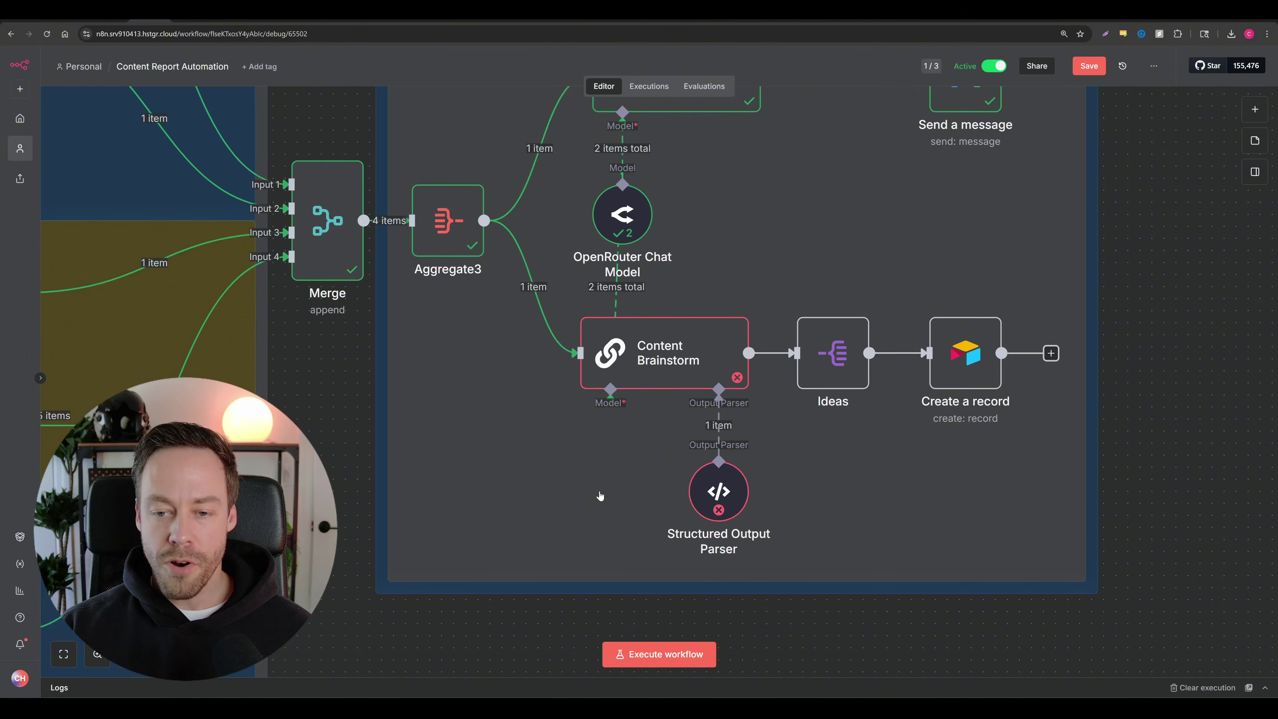
pyautogui.click(686, 352)
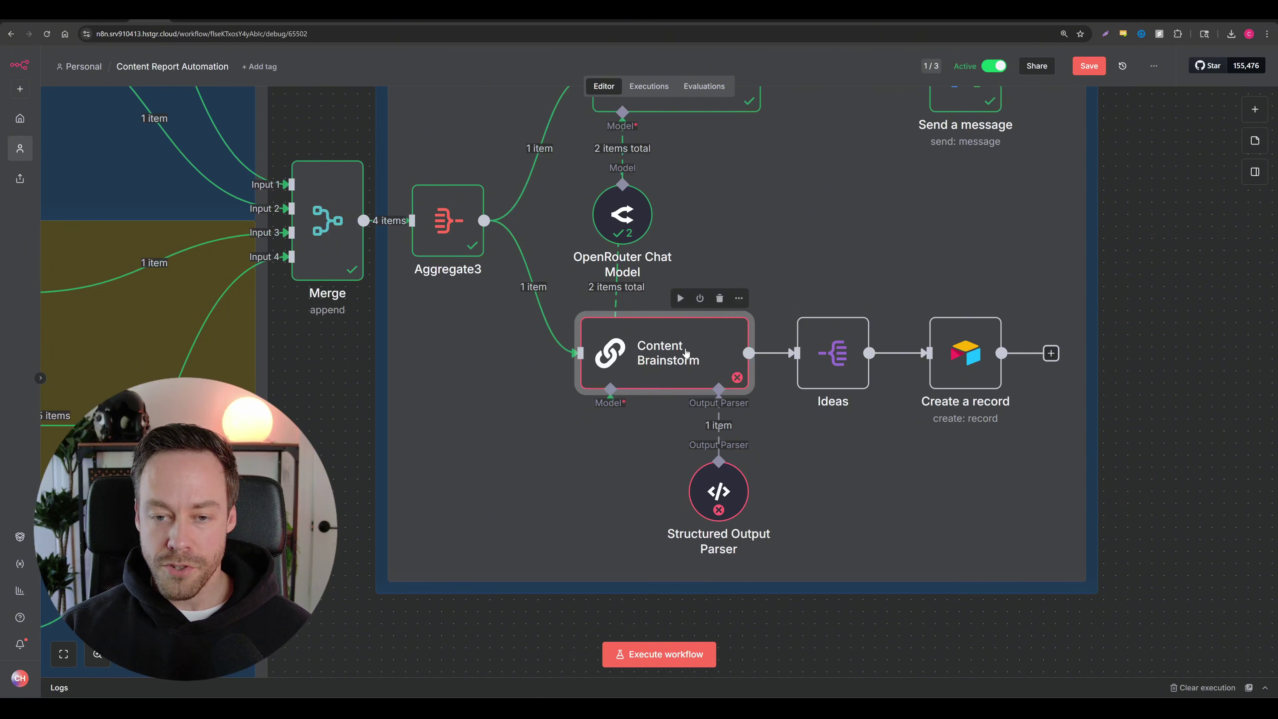
pyautogui.doubleClick(686, 352)
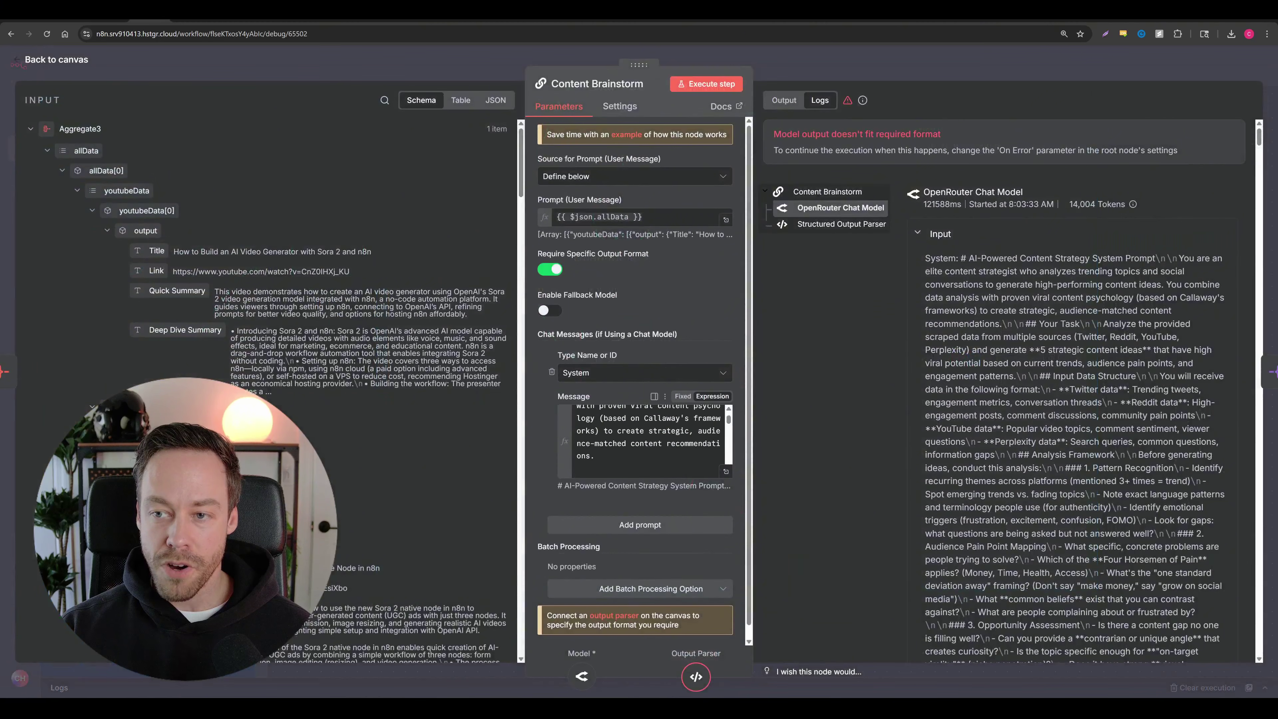
pyautogui.click(55, 63)
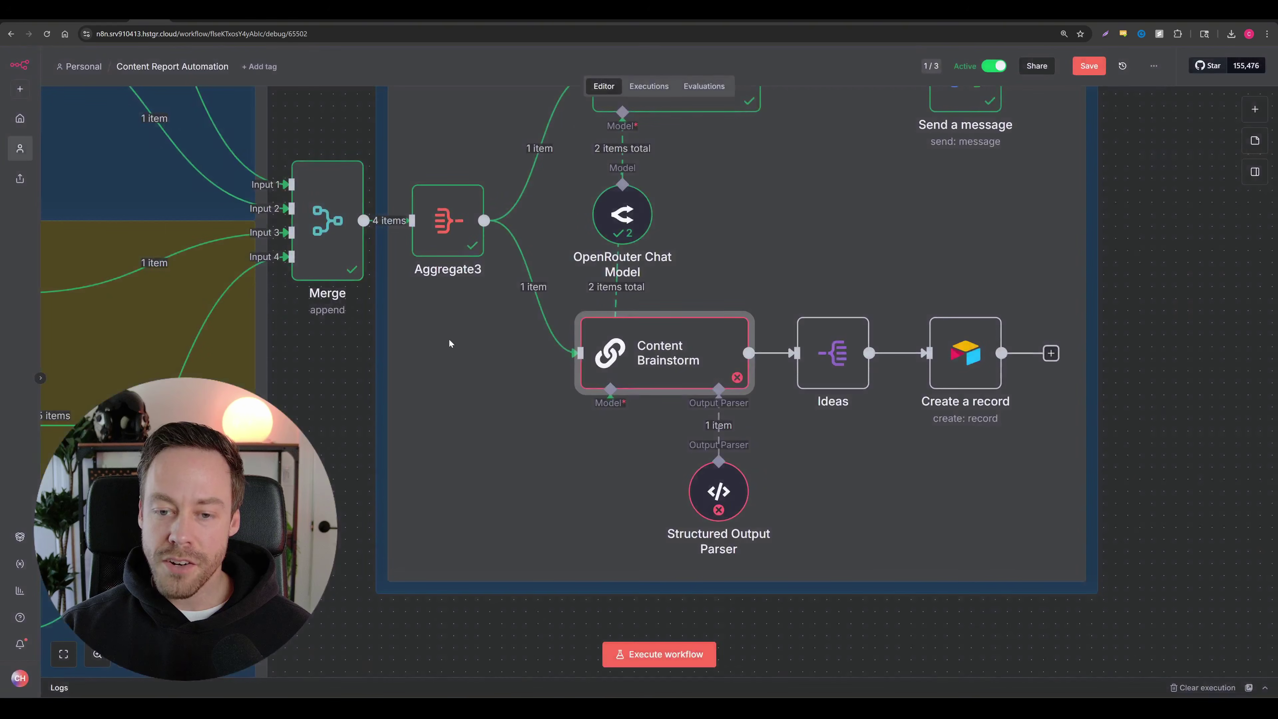
pyautogui.scroll(-5, 483, 387)
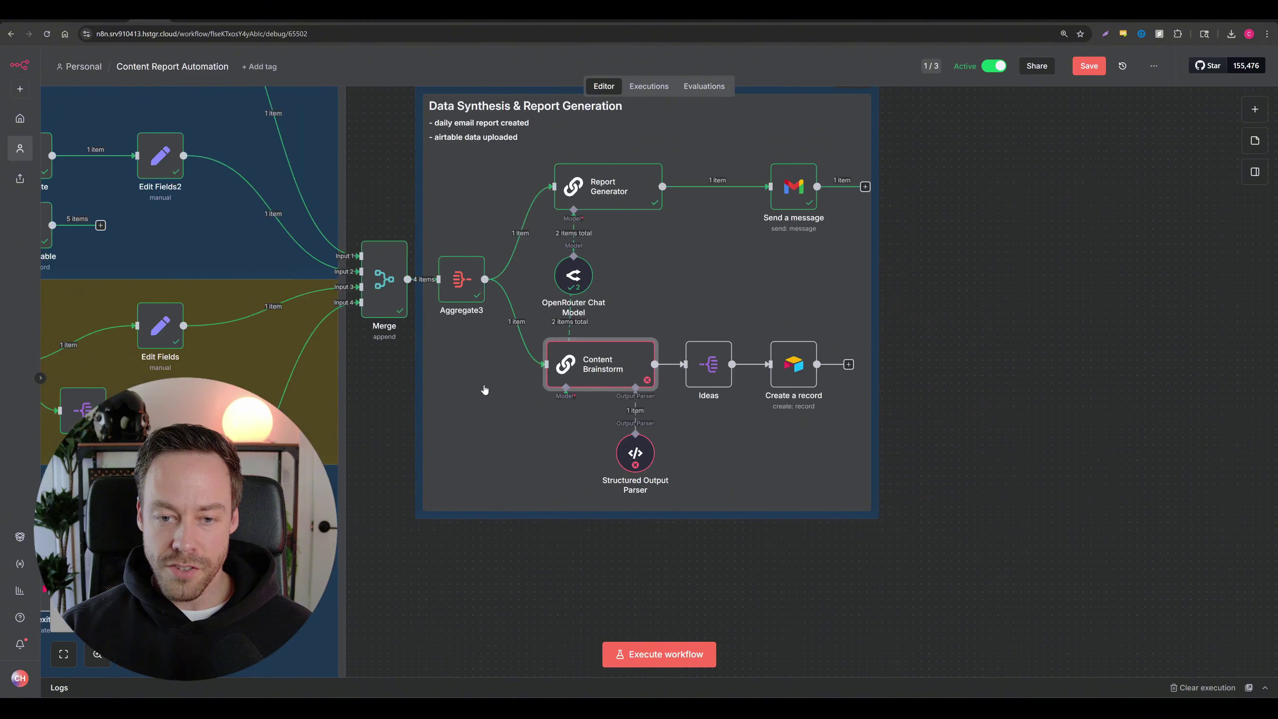
pyautogui.moveTo(393, 371); pyautogui.dragTo(572, 416)
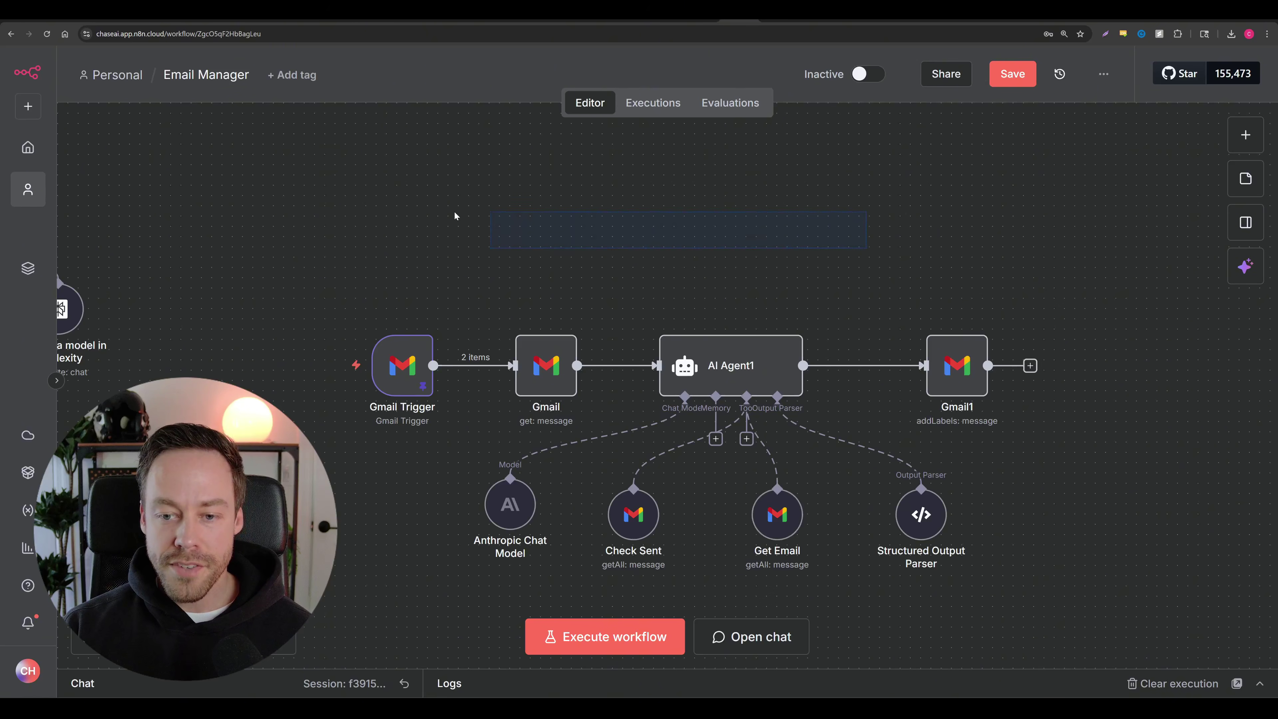
# Step: Move all eight Email Manager nodes up and left on the canvas
pyautogui.moveTo(251, 234); pyautogui.dragTo(1232, 677)
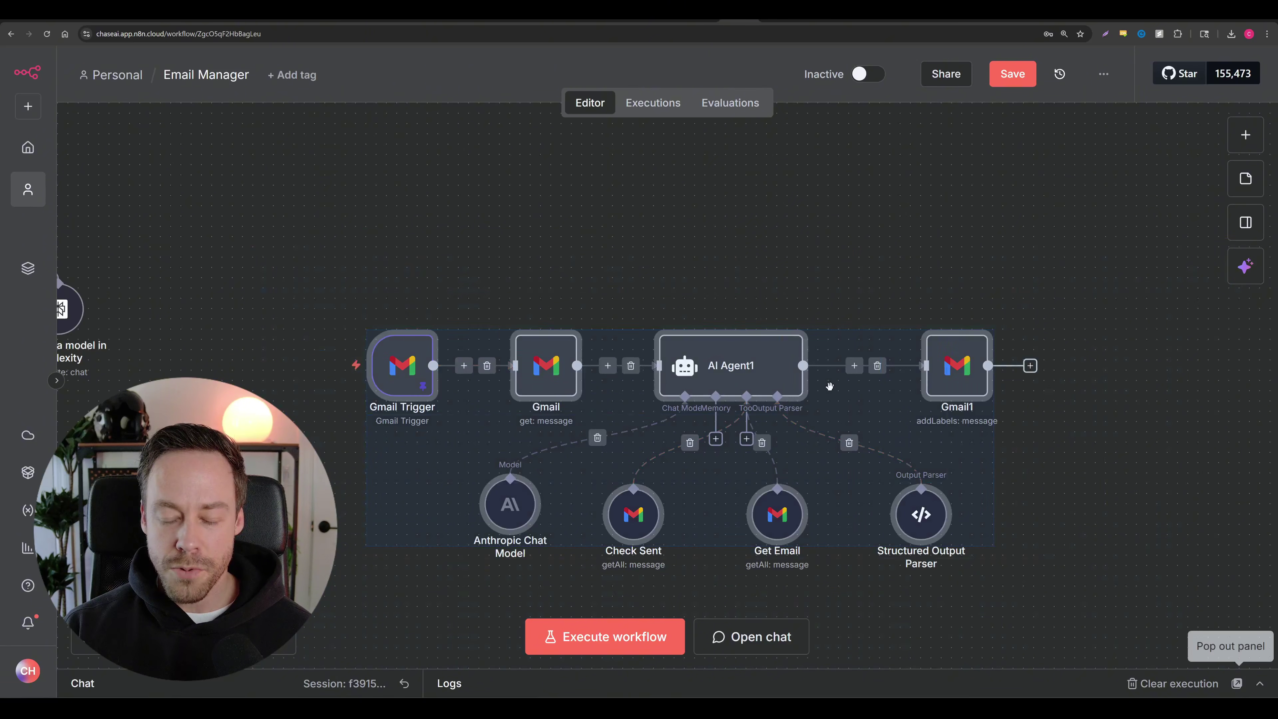
pyautogui.moveTo(733, 367); pyautogui.dragTo(702, 286)
pyautogui.click(1058, 458)
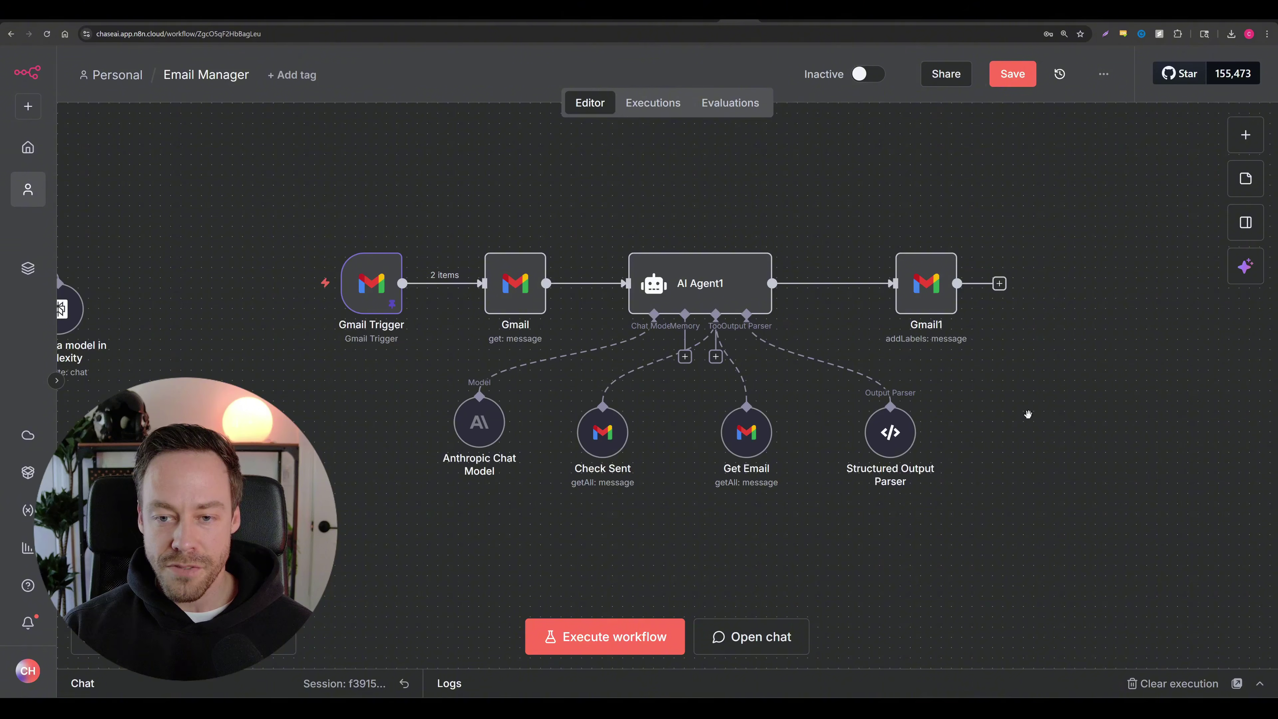
# Step: Download the Email Manager workflow as Email Manager.json from the workflow options menu
pyautogui.scroll(2, 1031, 417)
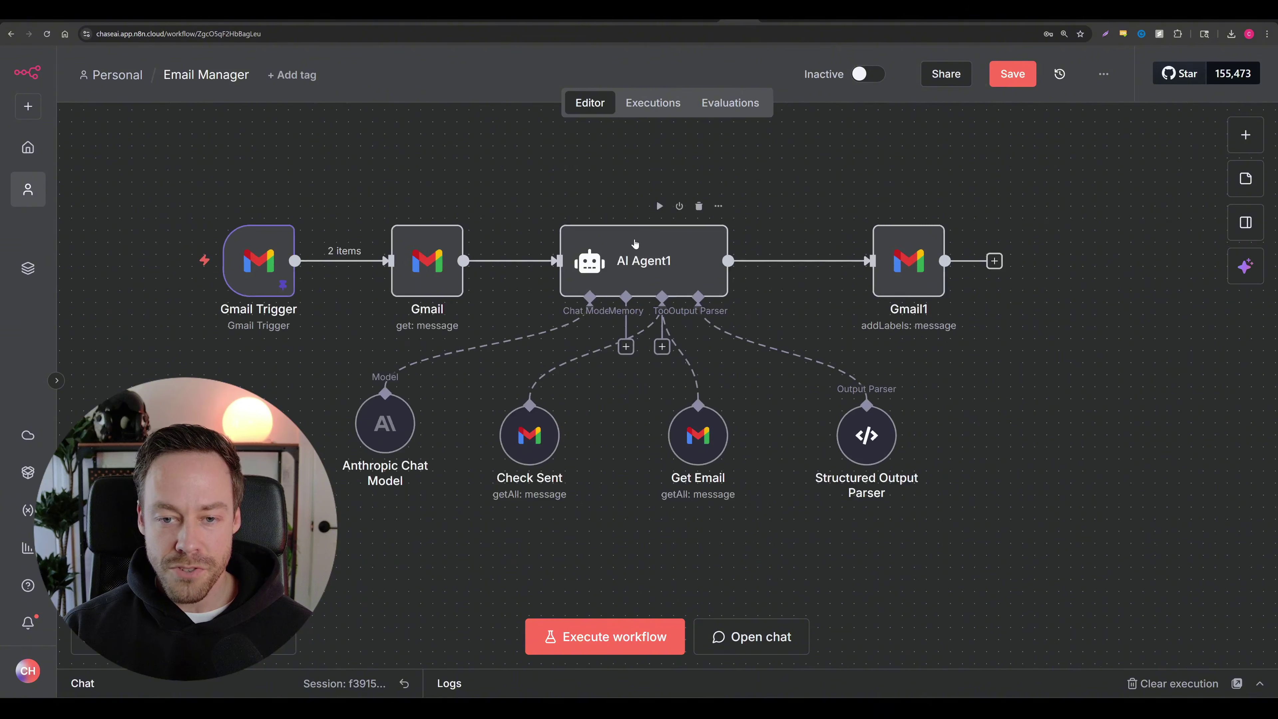
pyautogui.click(1103, 74)
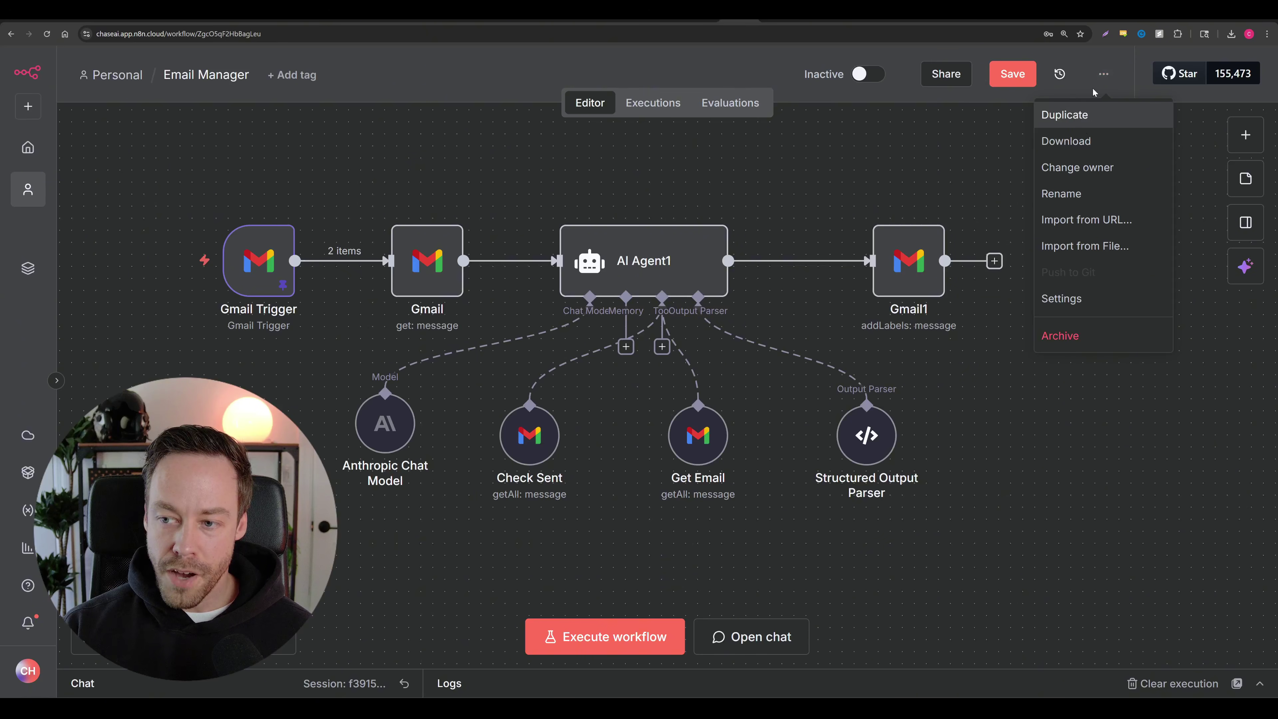
pyautogui.click(1081, 141)
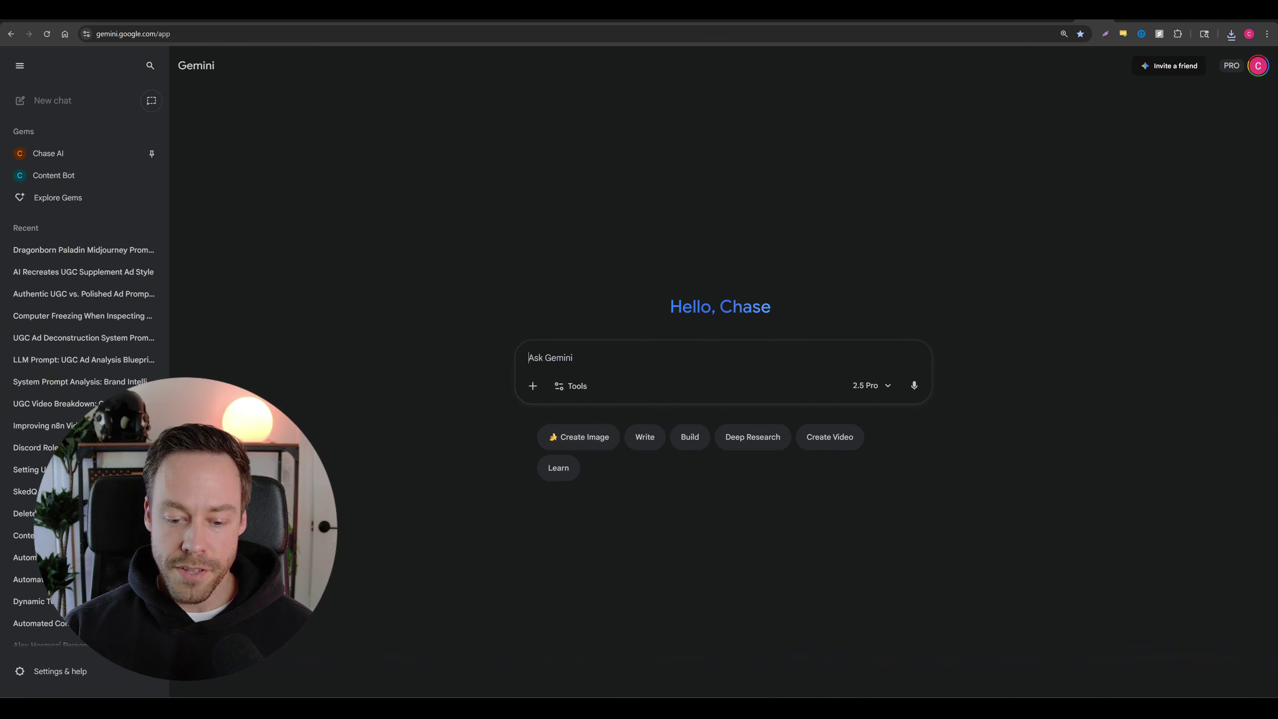
# Step: Paste the Email Manager JSON into Gemini's prompt with the note 'GIVE AI THE BIG PICTURE CONTEXT'
pyautogui.hotkey('ctrl', 'v')
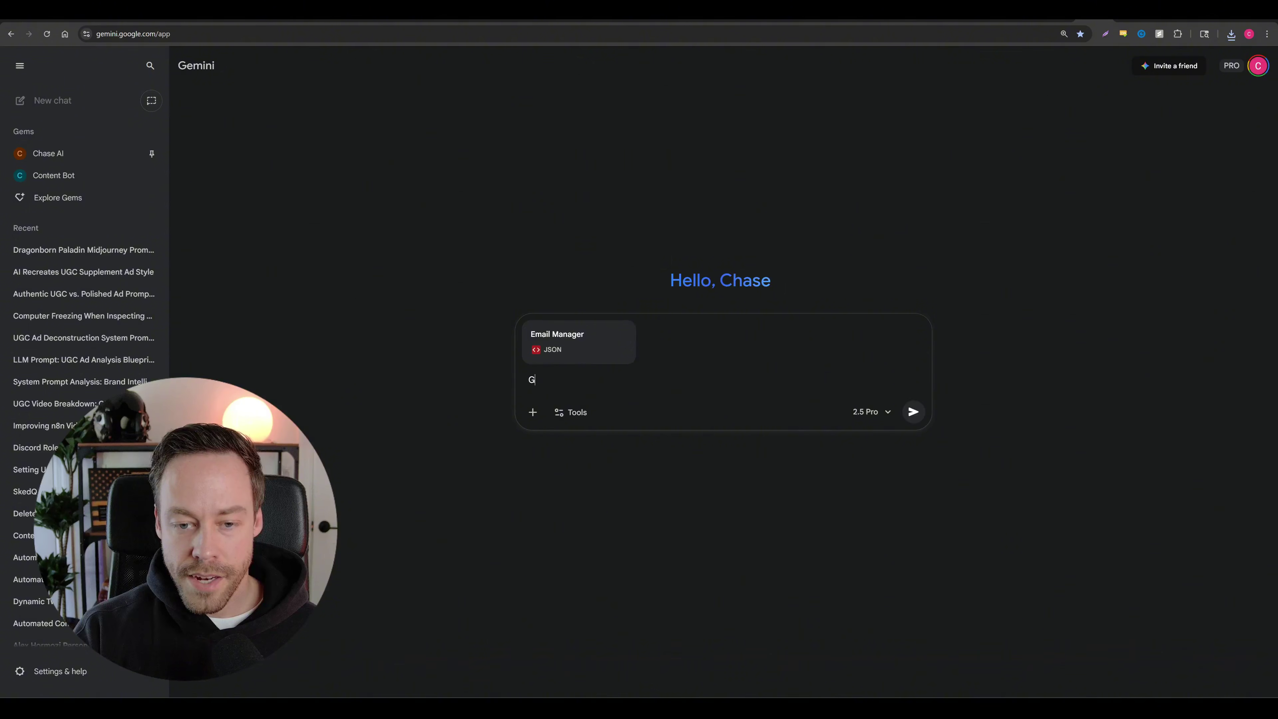
pyautogui.write('GIVE AI THE BIG')
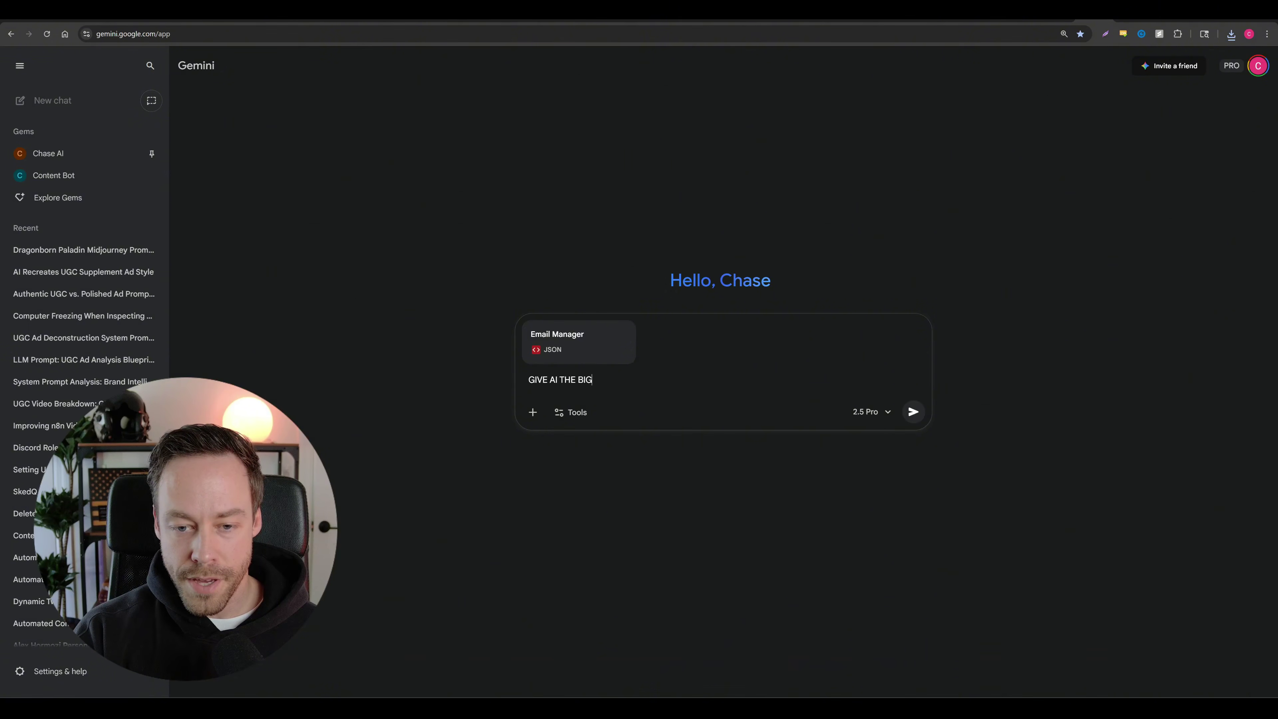
pyautogui.write(' PICTURE CONRT')
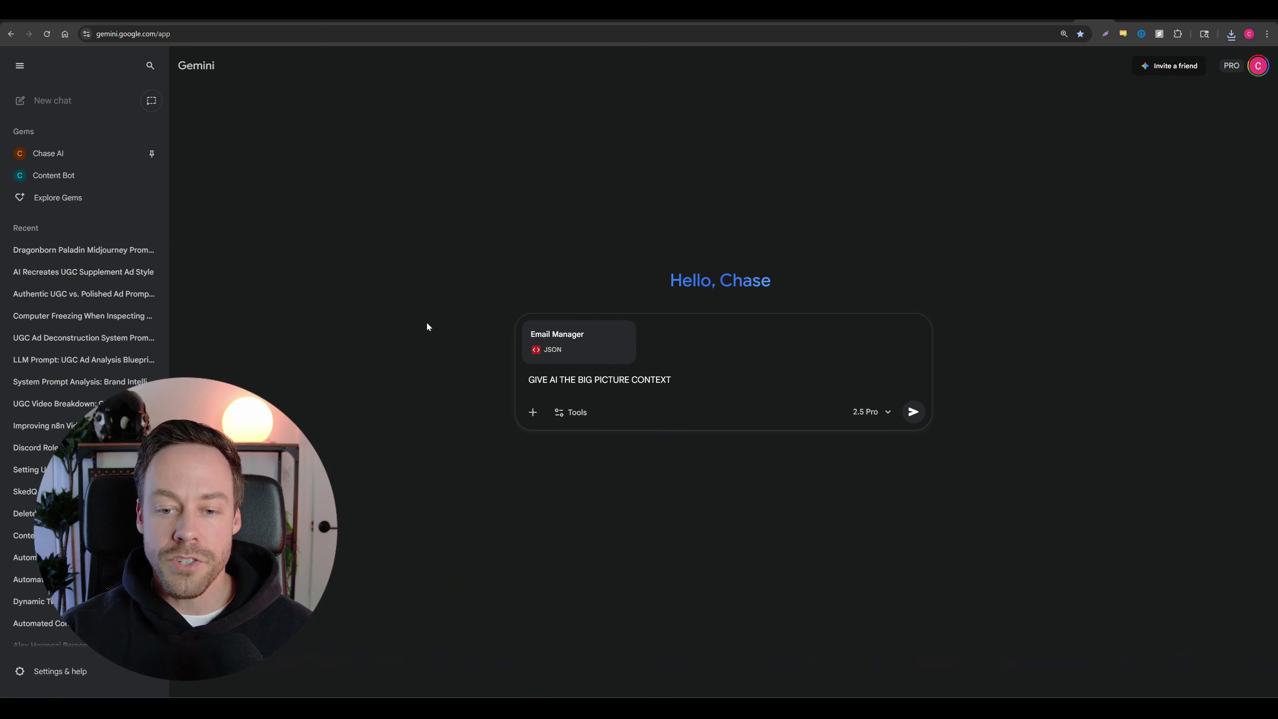
pyautogui.hotkey('shift', 'Return')
pyautogui.hotkey('shift', 'Return')
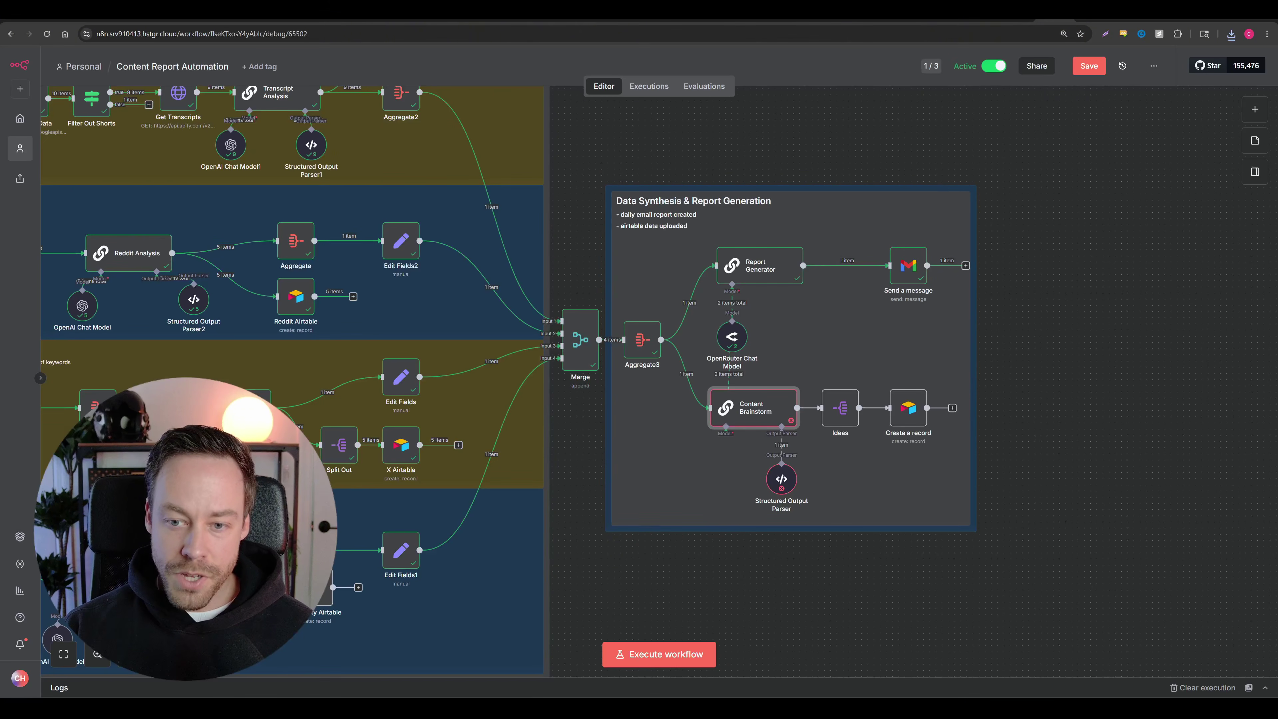
# Step: Copy Content Brainstorm's error details, 'Model output doesn't fit required format', from its Output tab
pyautogui.doubleClick(775, 415)
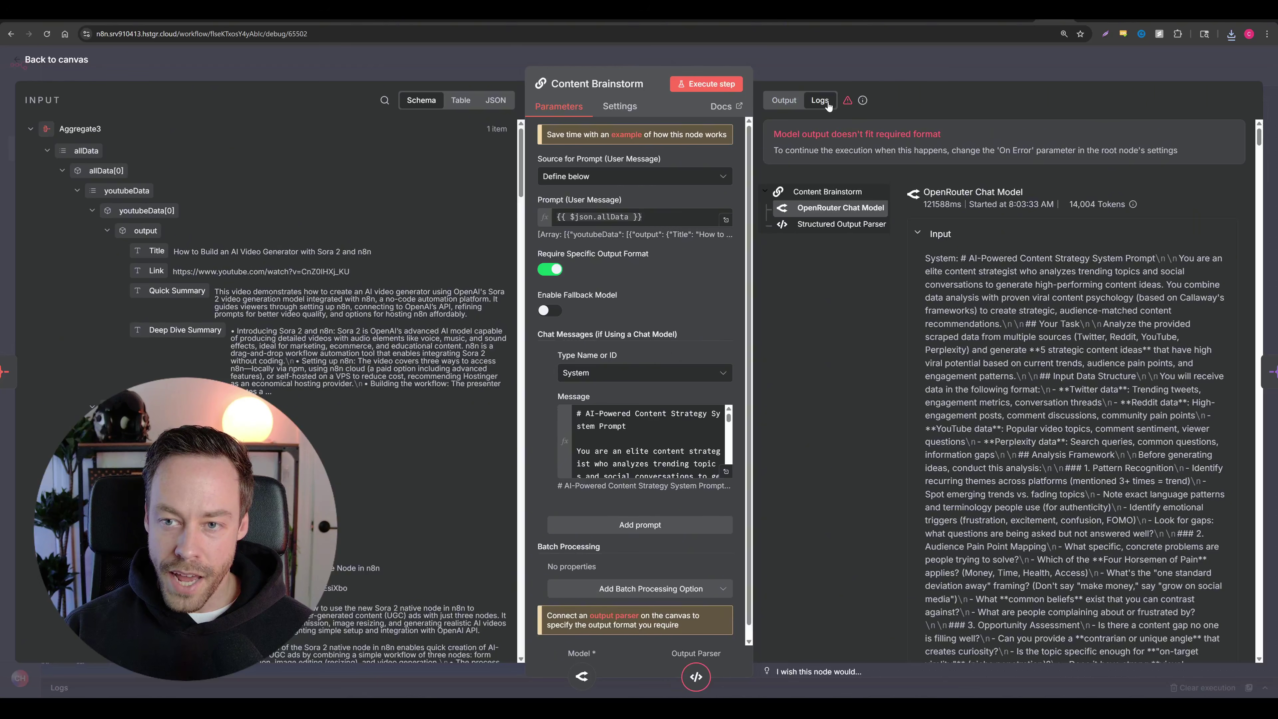
pyautogui.click(783, 100)
pyautogui.click(799, 230)
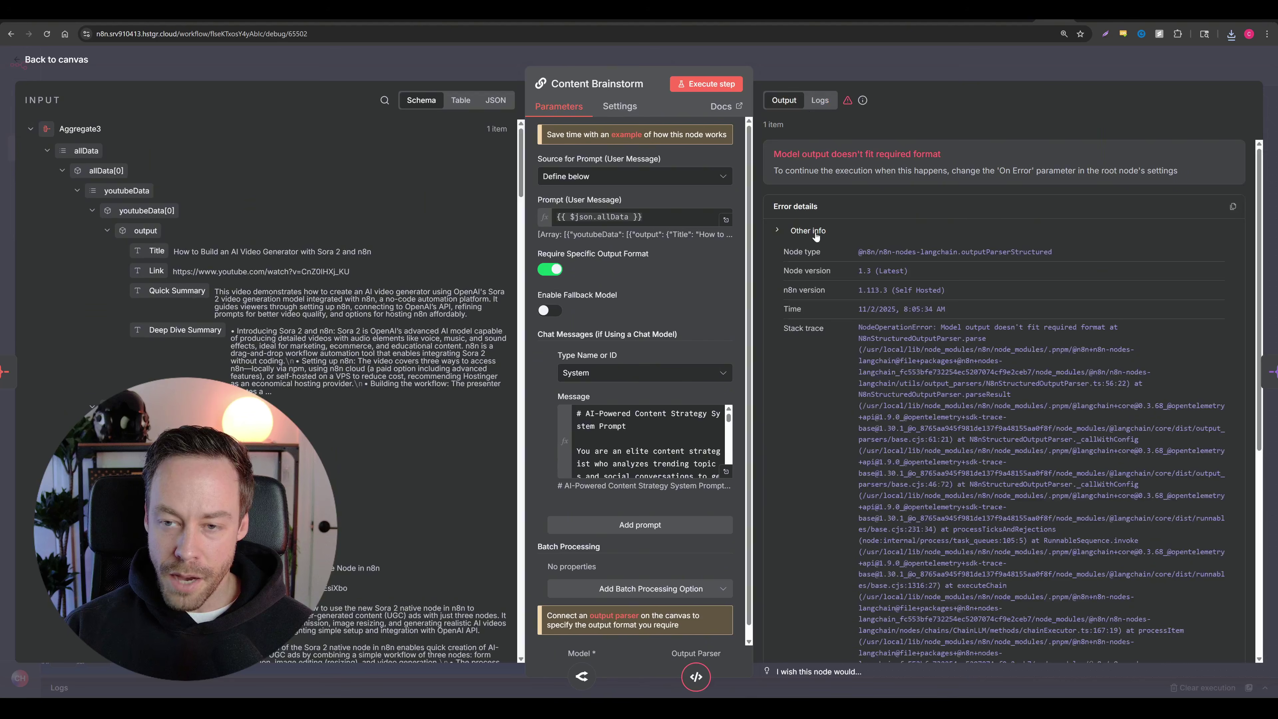
pyautogui.scroll(-1, 956, 353)
pyautogui.scroll(1, 1053, 297)
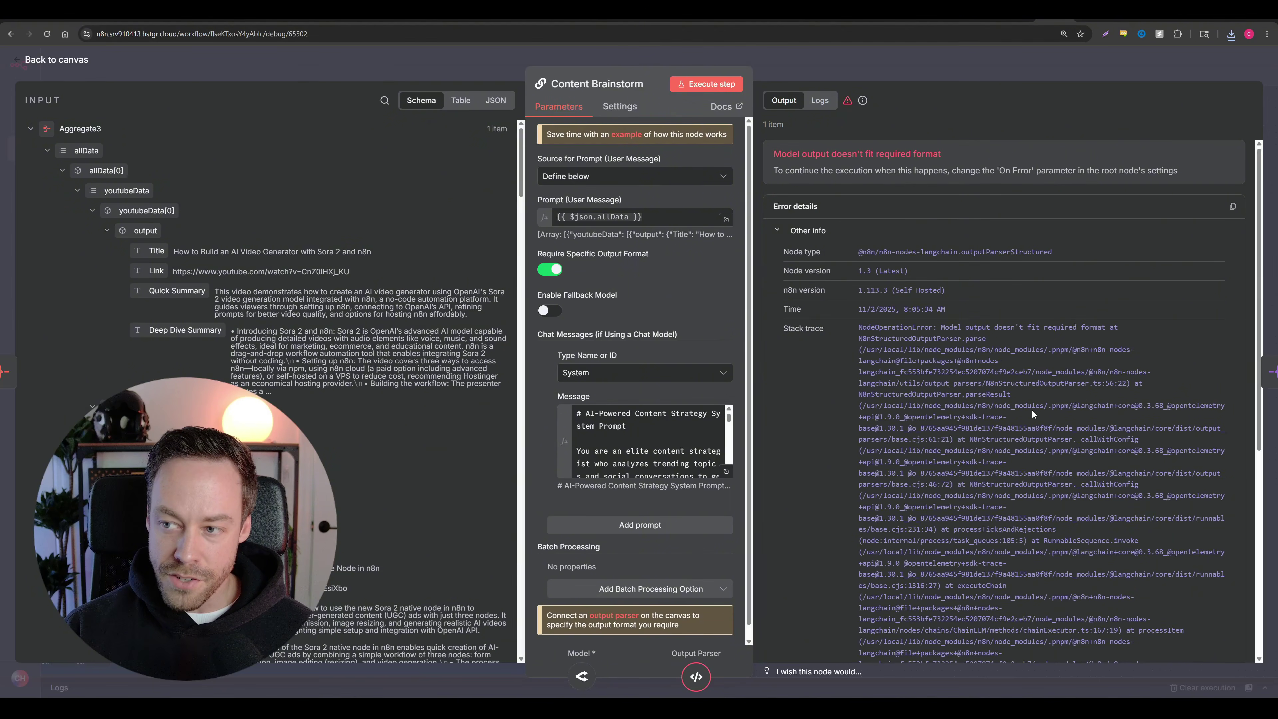
pyautogui.click(1233, 206)
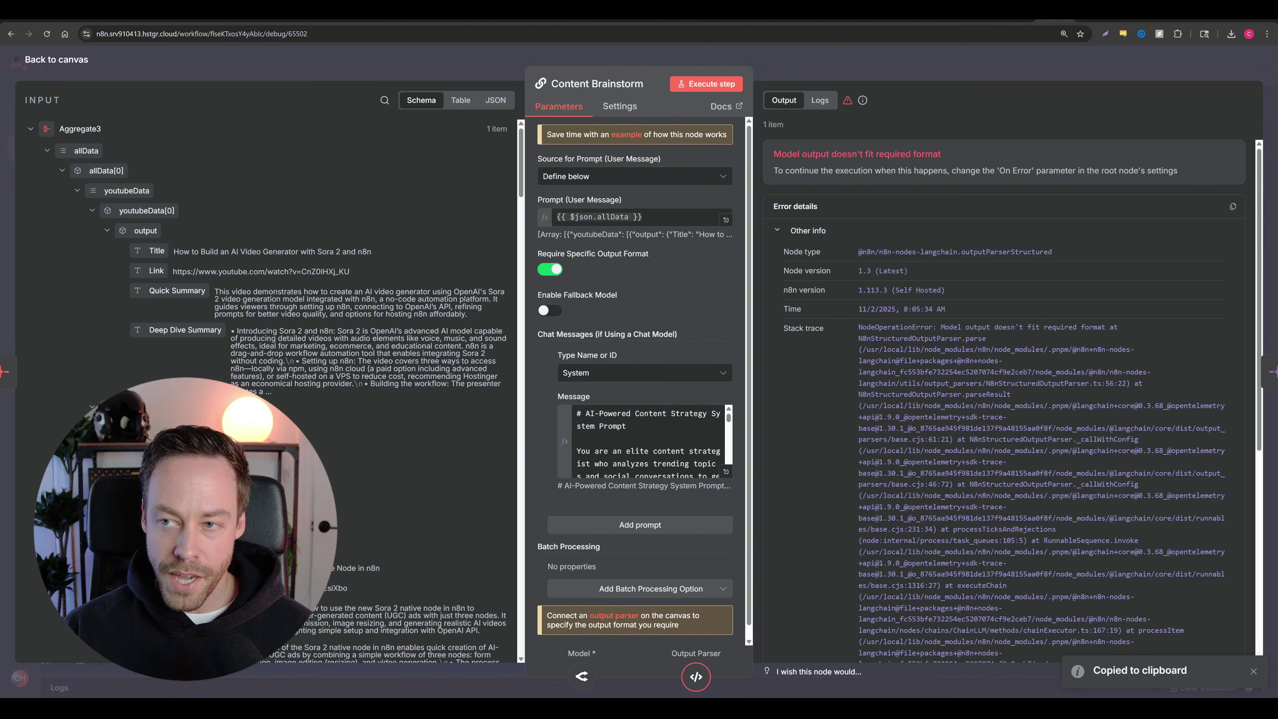
pyautogui.click(1086, 19)
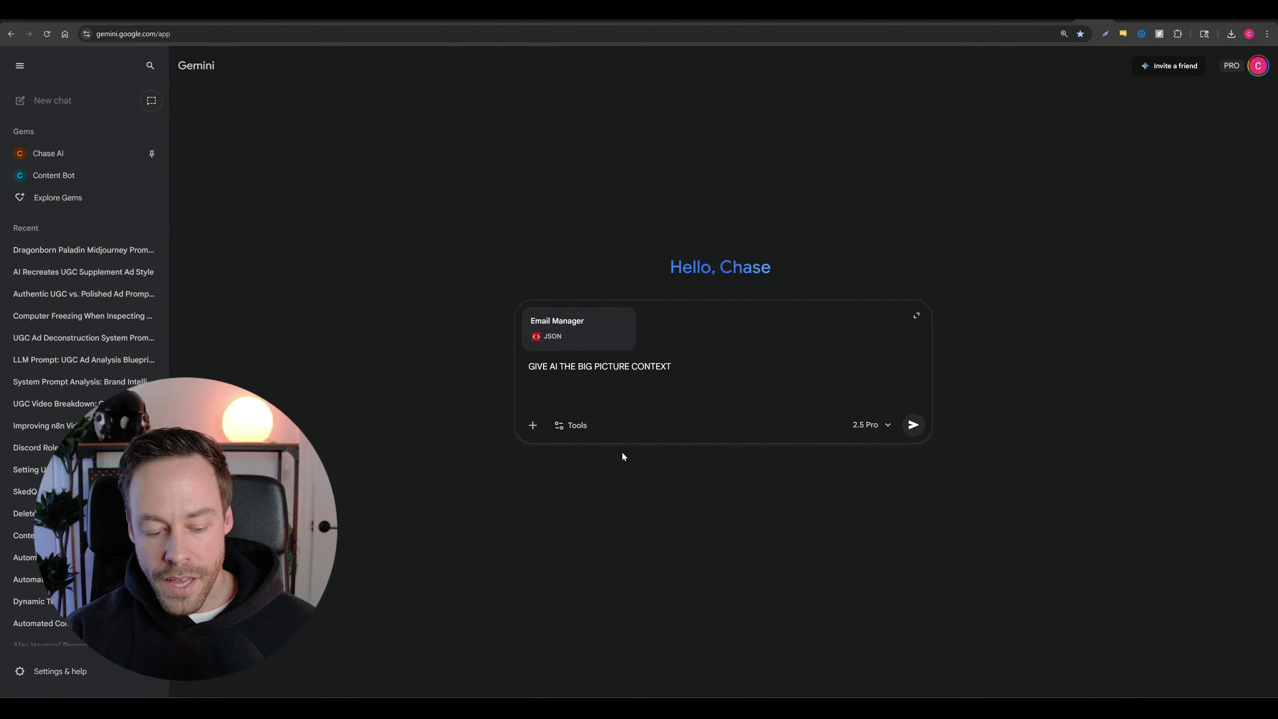
# Step: Add an 'ERROR MESSAGE:' heading with the copied error log pasted beneath it
pyautogui.write('MESSAGE:')
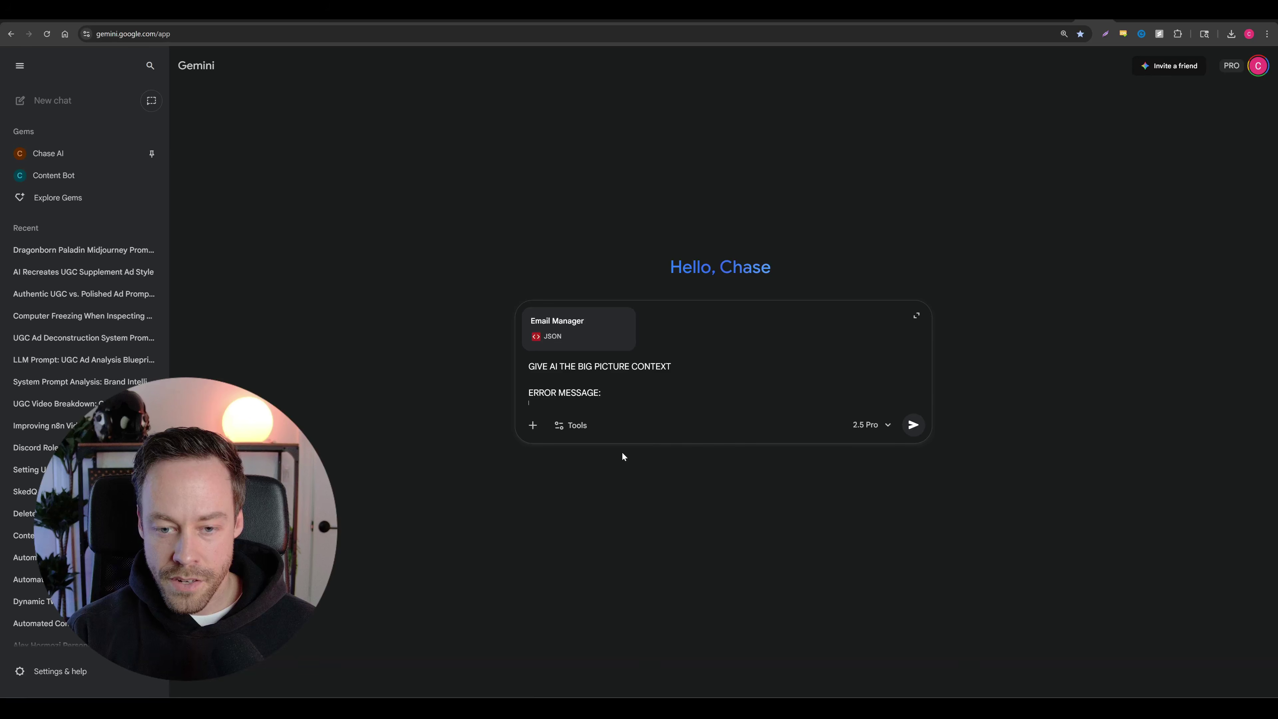
pyautogui.hotkey('ctrl', 'v')
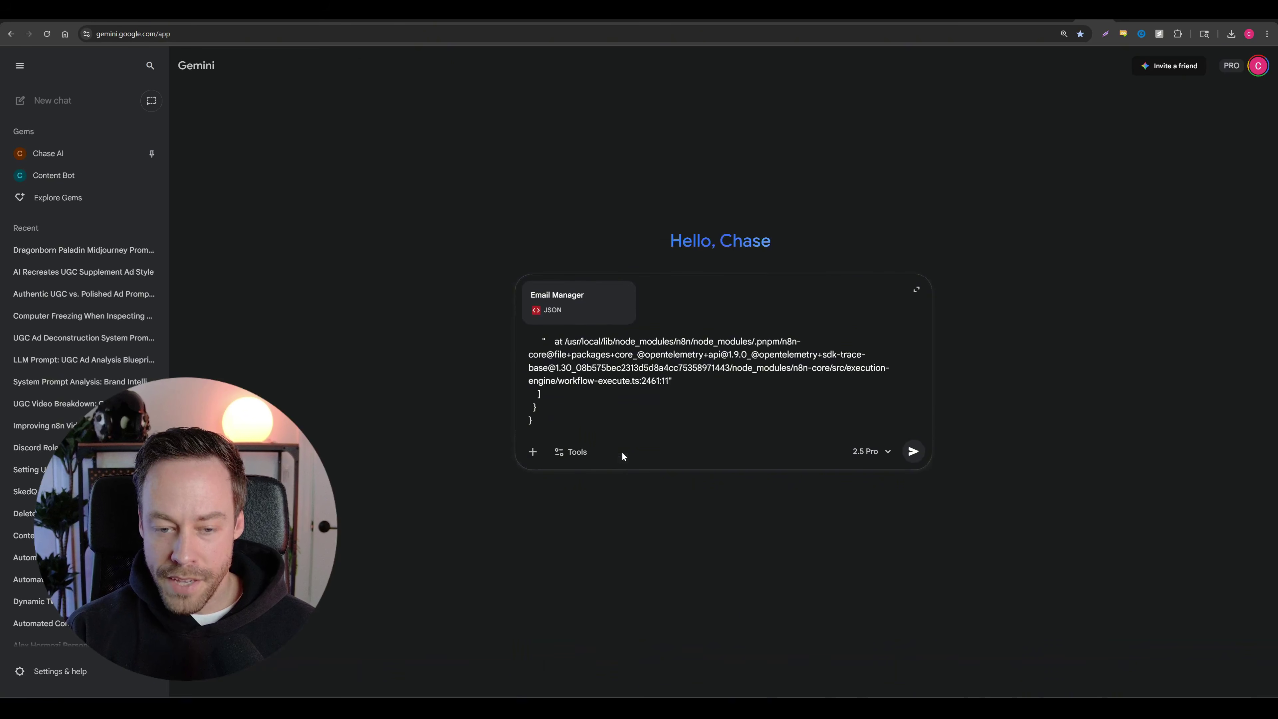
pyautogui.hotkey('shift', 'Return')
pyautogui.hotkey('shift', 'Return')
# Step: Add the notes 'Paste in screenshot' and 'tell it what i think is going wrong in that module'
pyautogui.write('PAs')
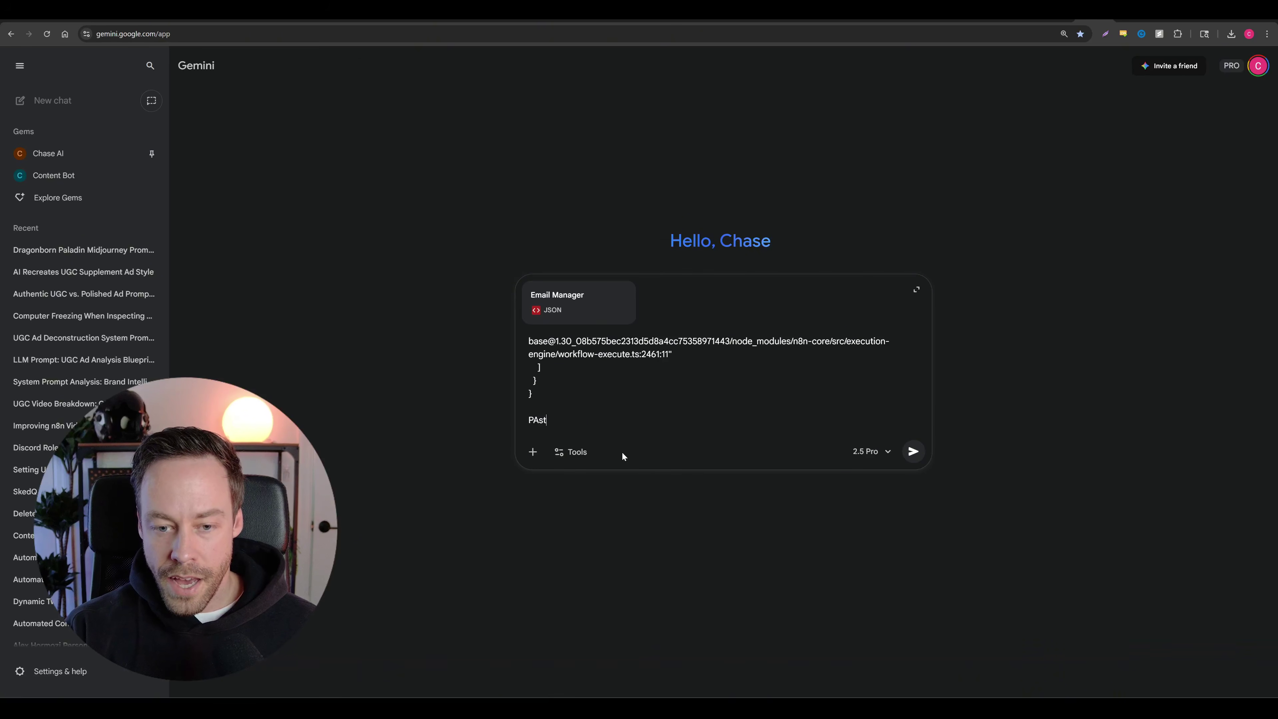
pyautogui.write('t')
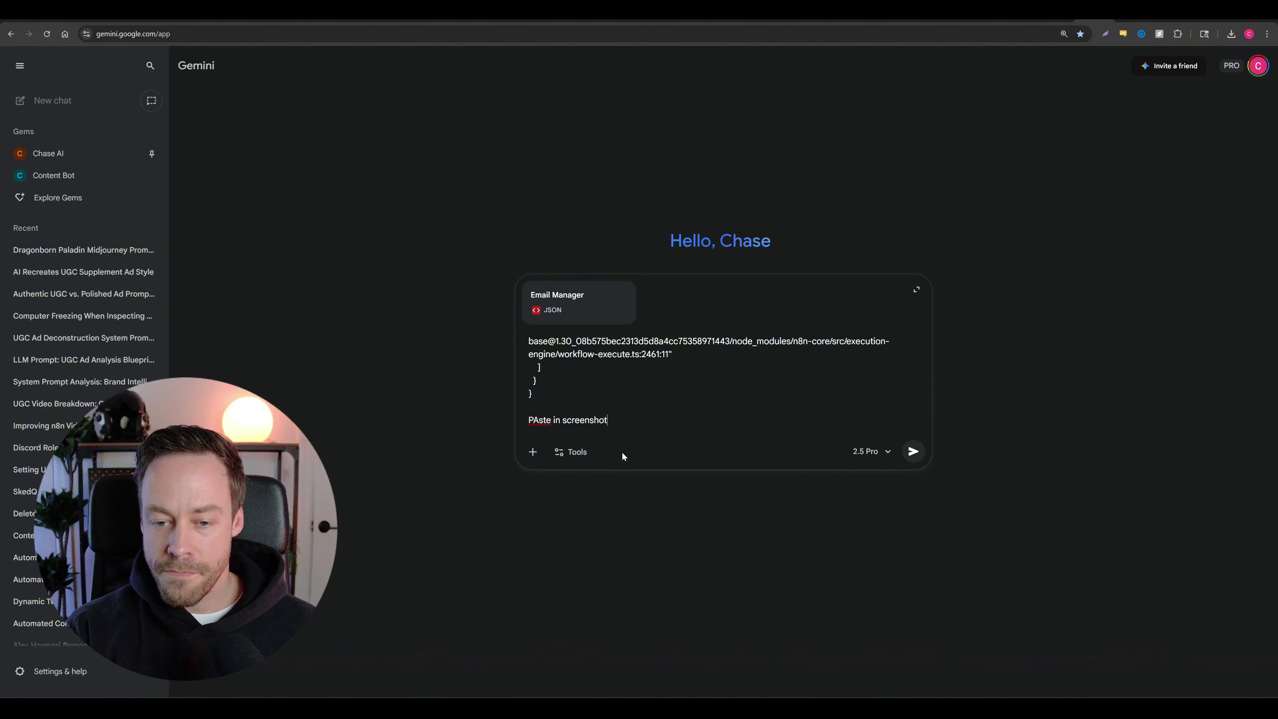
pyautogui.hotkey('shift', 'Return')
pyautogui.hotkey('shift', 'Return')
pyautogui.write('tel')
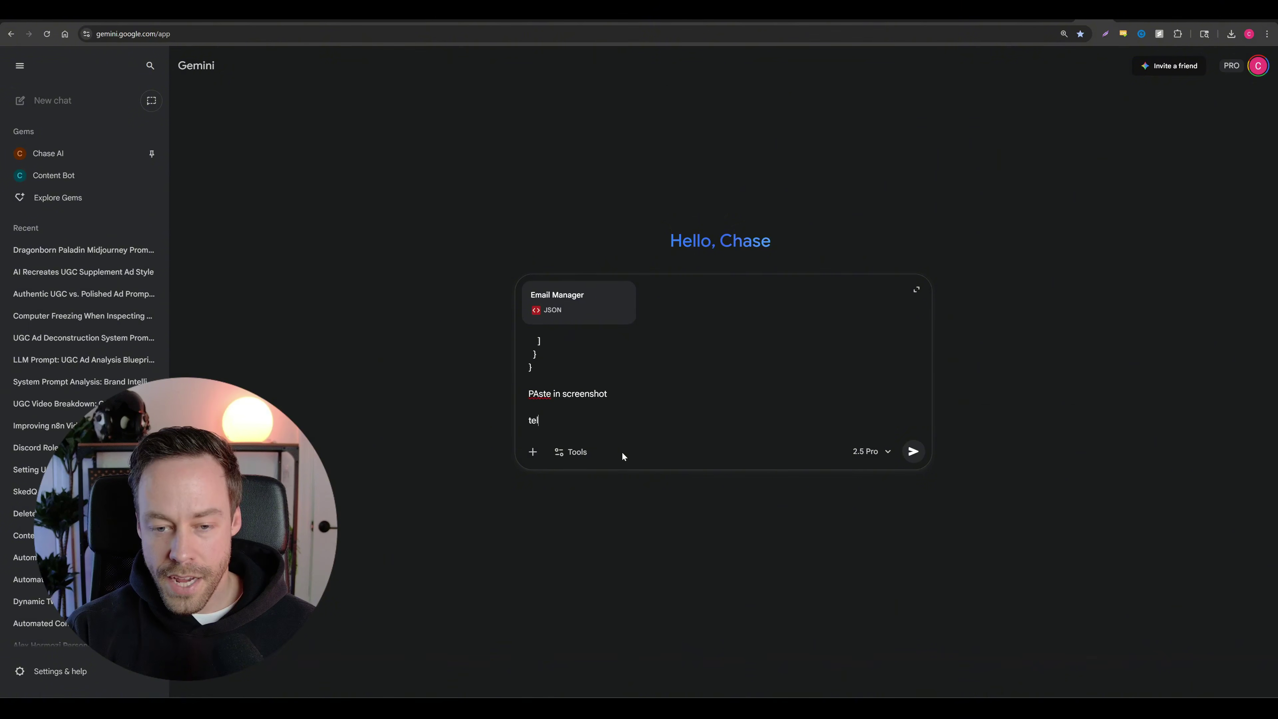
pyautogui.write('l it what i think is ')
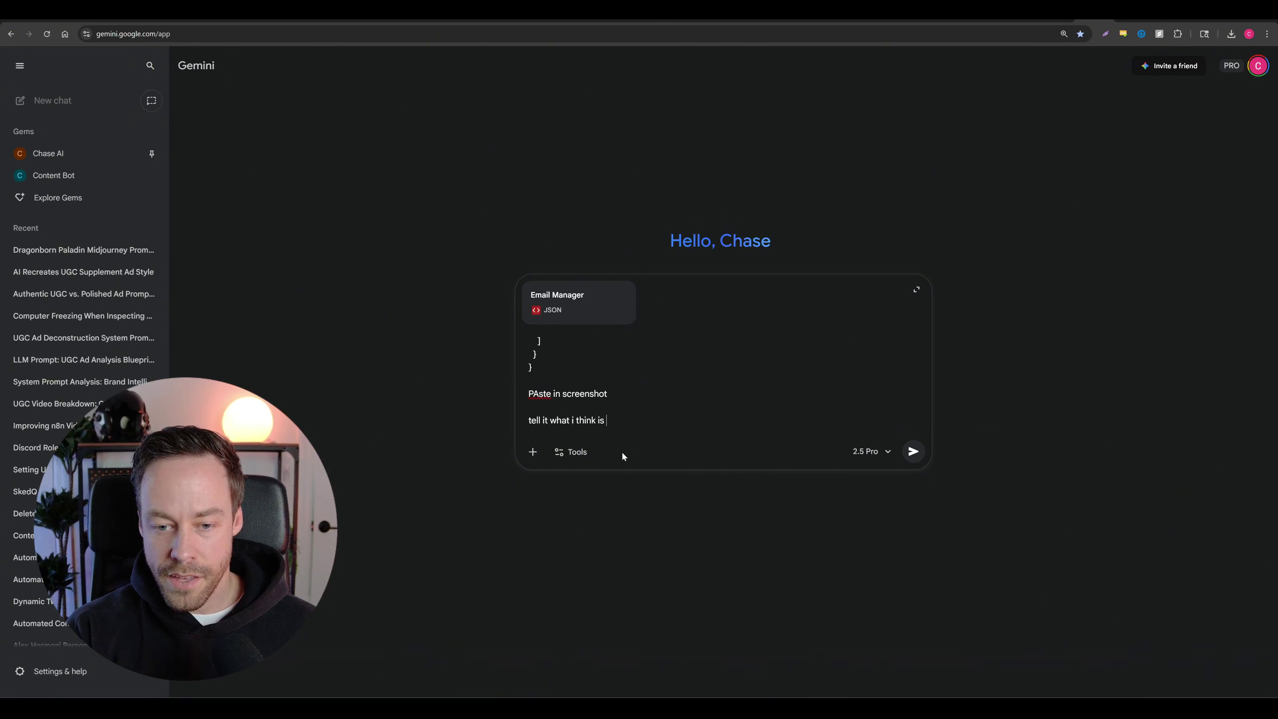
pyautogui.write('going wrong in that module')
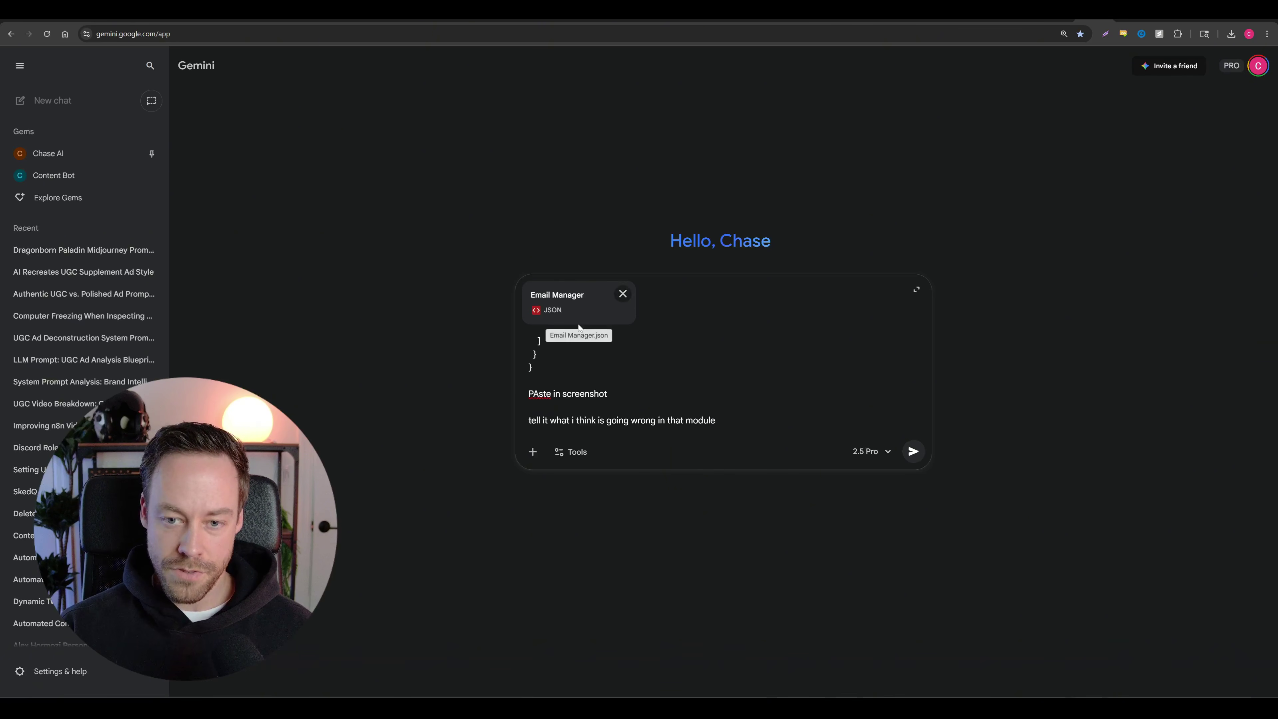
pyautogui.scroll(15, 714, 381)
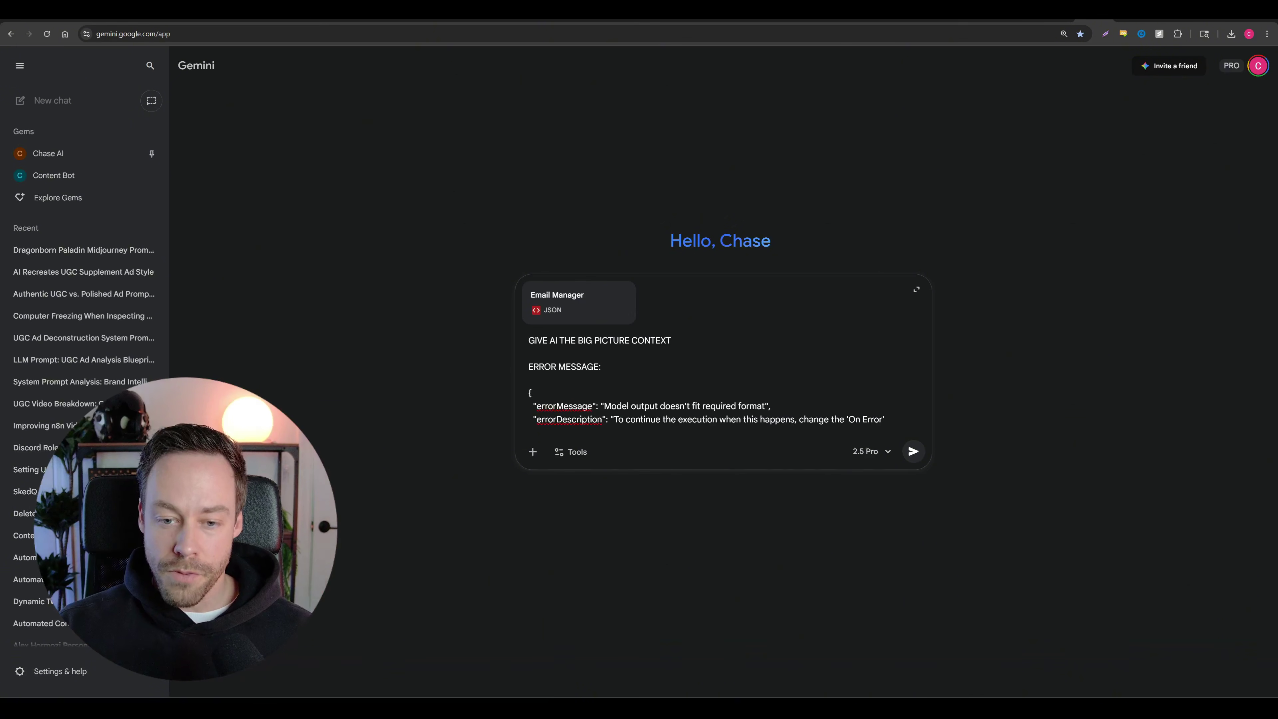
pyautogui.scroll(-15, 714, 380)
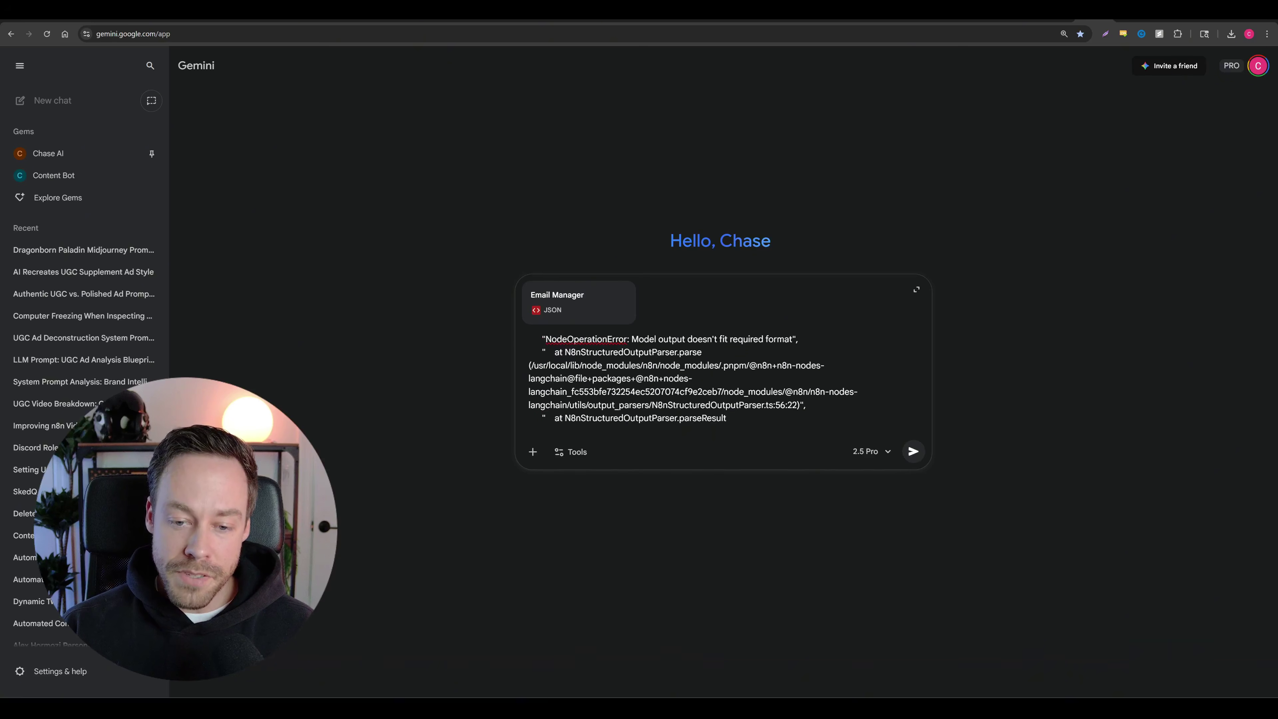
pyautogui.scroll(-1, 715, 381)
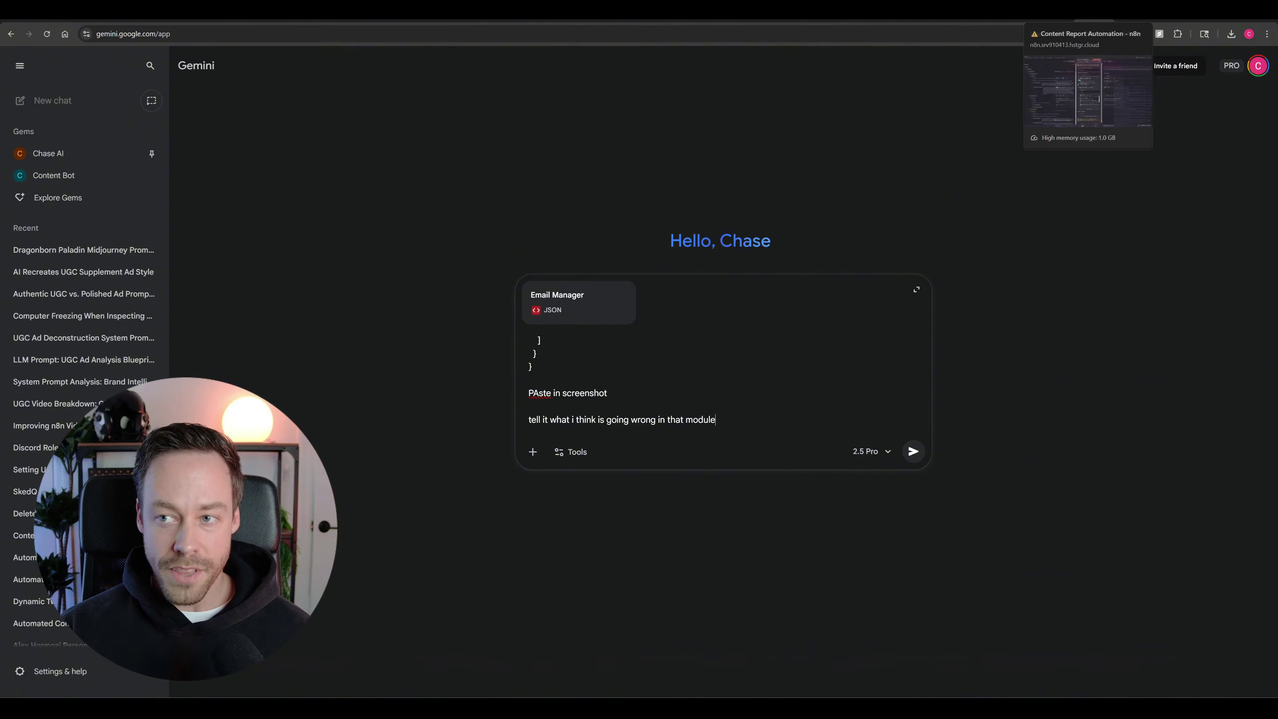
# Step: Leave the Content Brainstorm details for the full n8n workflow canvas and zoom out
pyautogui.click(1054, 21)
pyautogui.click(44, 55)
pyautogui.scroll(-10, 301, 269)
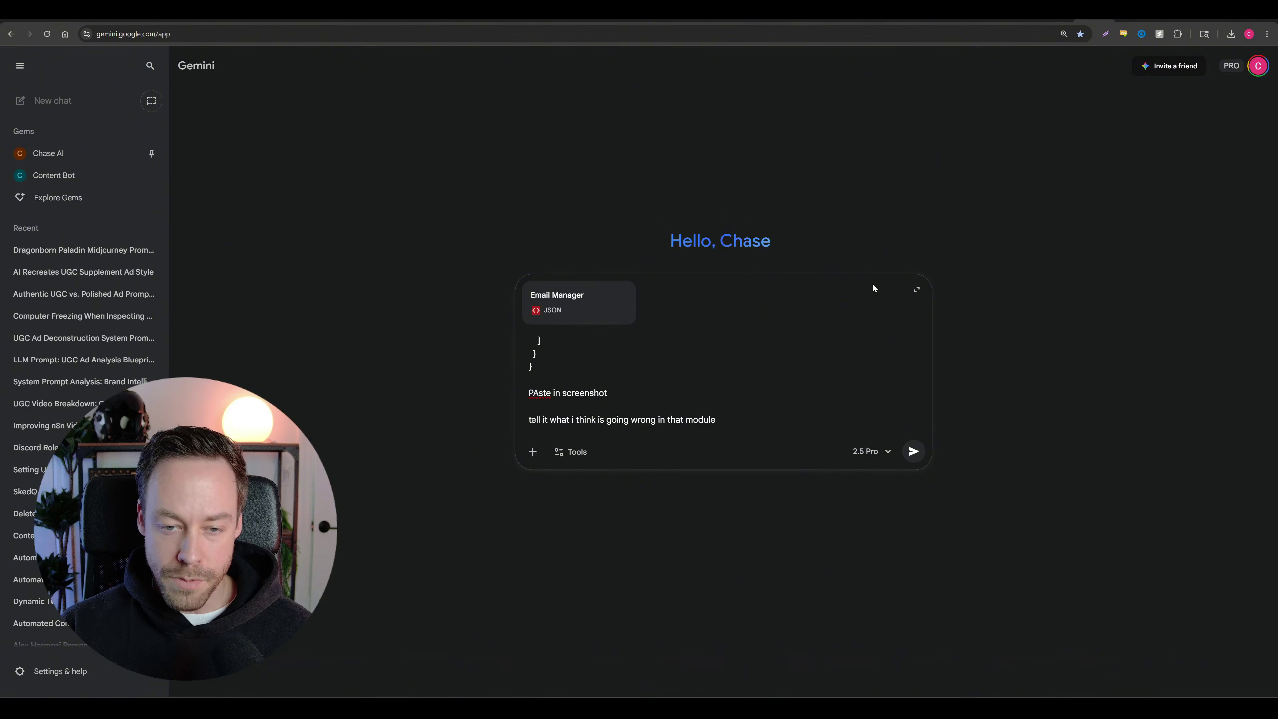
pyautogui.scroll(4, 795, 336)
pyautogui.scroll(-4, 795, 336)
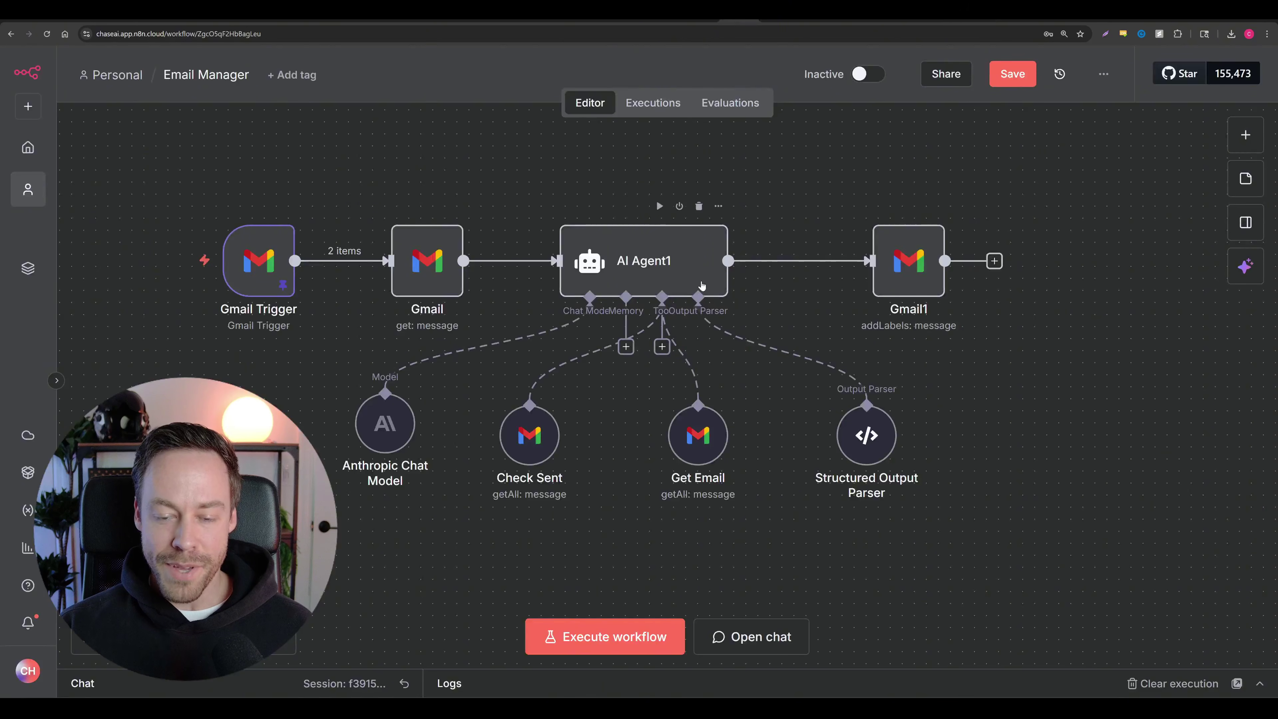
# Step: Center the chat-triggered AI Agent with its OpenAI Chat Model, Simple Memory and four tools
pyautogui.scroll(-3, 788, 353)
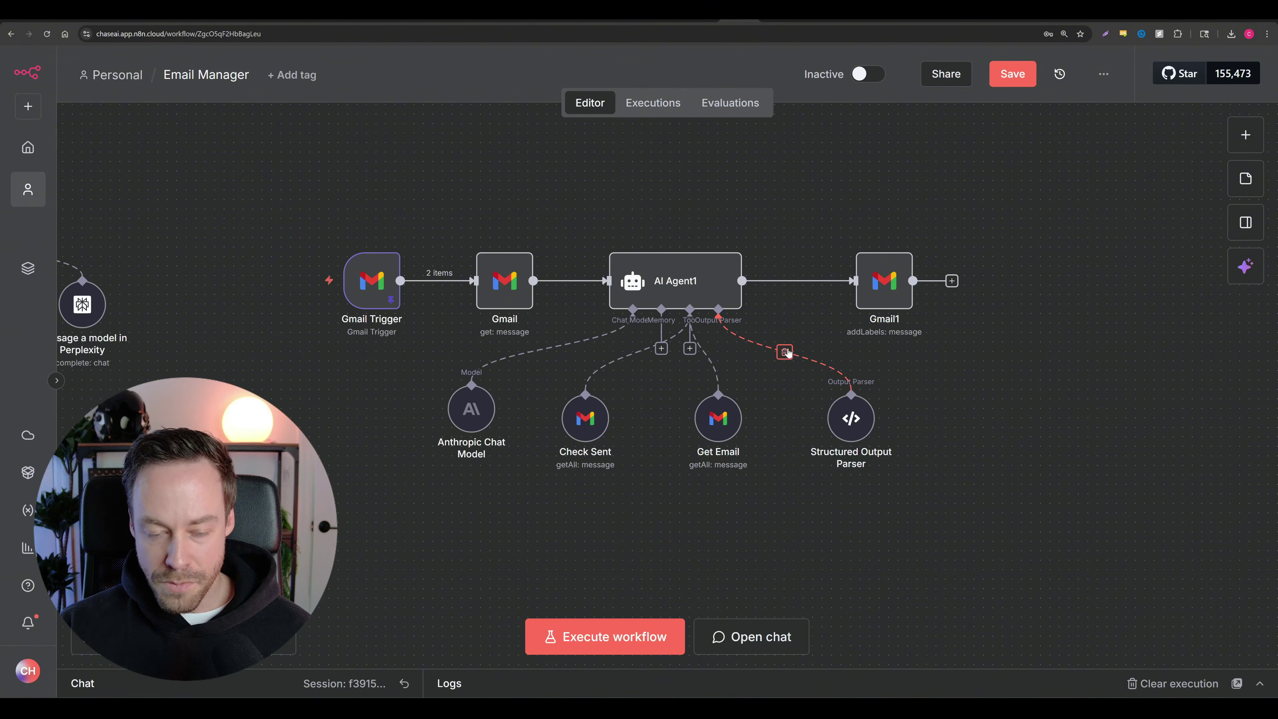
pyautogui.moveTo(208, 211); pyautogui.dragTo(1052, 293)
pyautogui.scroll(1, 917, 285)
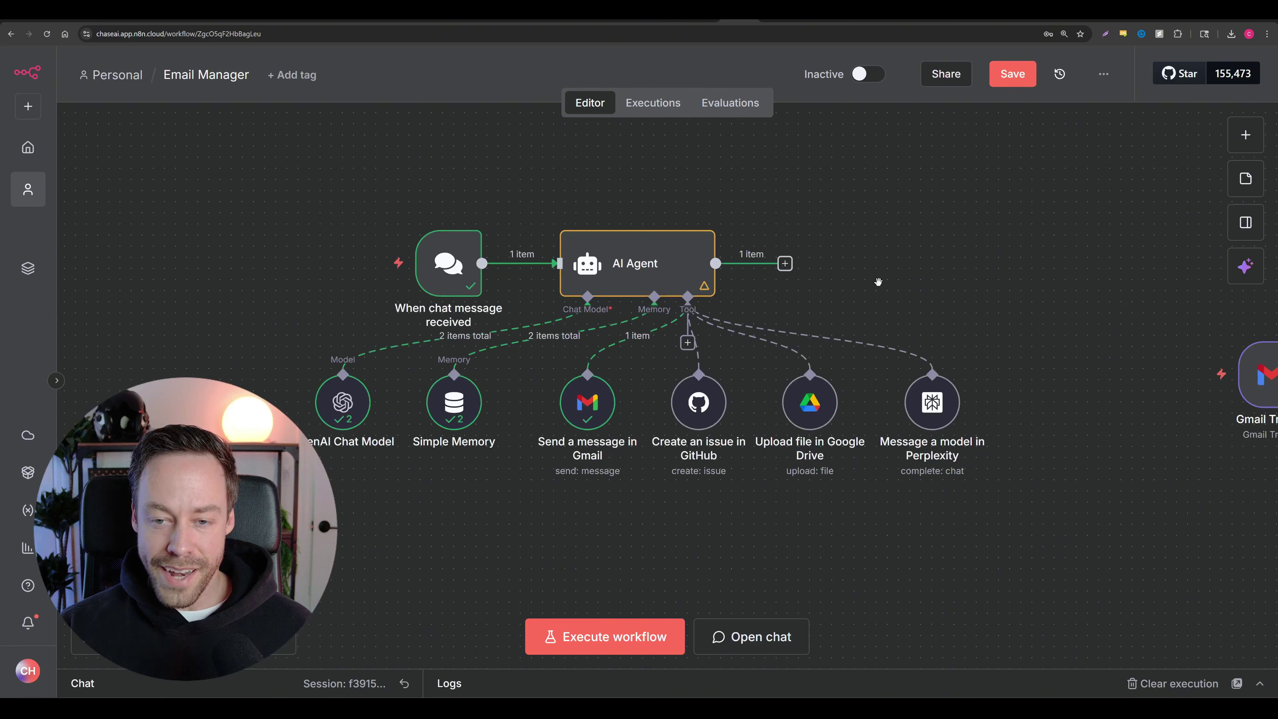
pyautogui.moveTo(877, 258); pyautogui.dragTo(921, 247)
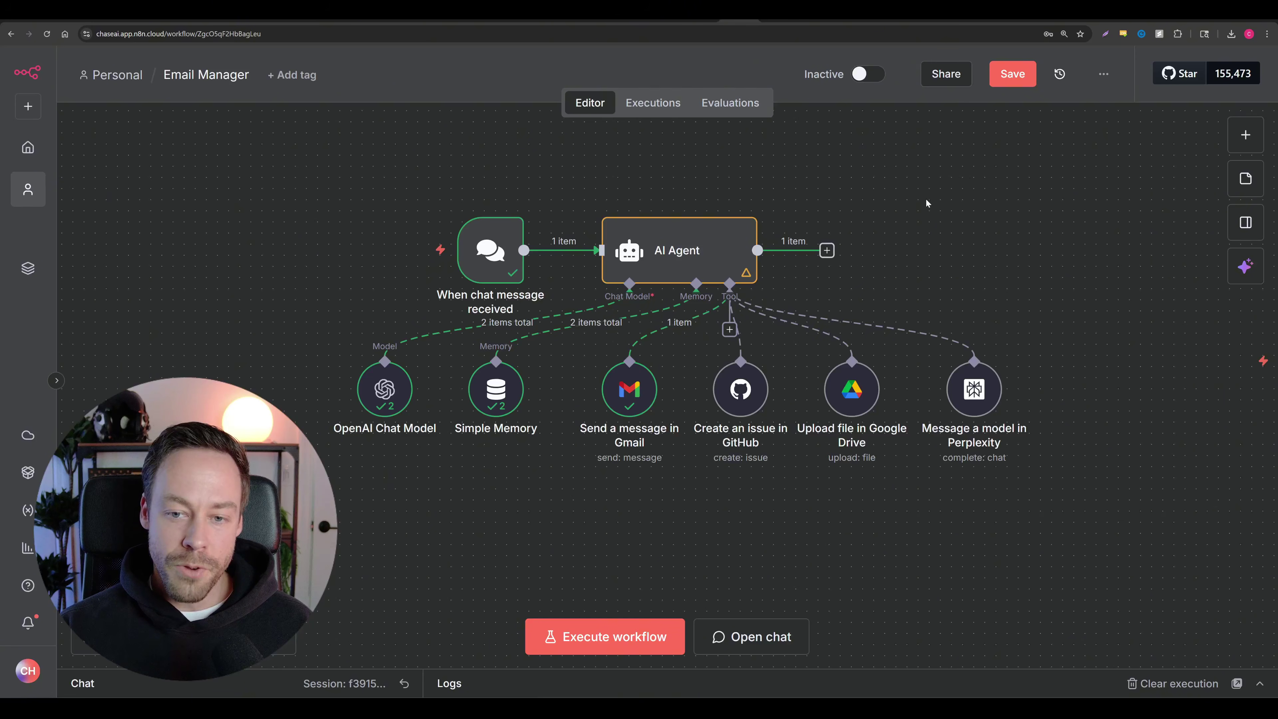
# Step: Nudge the OpenAI Chat Model and Simple Memory nodes, then pan to the Gmail-triggered AI Agent1
pyautogui.click(662, 253)
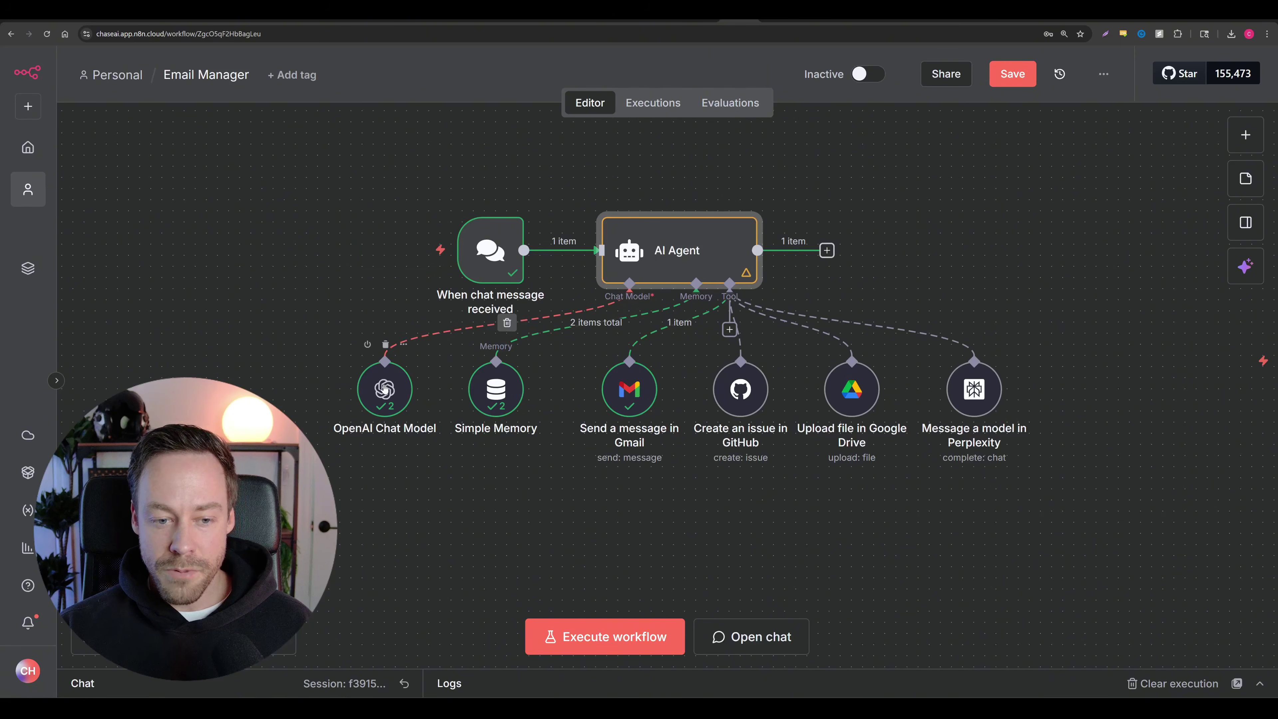
pyautogui.moveTo(385, 389)
pyautogui.mouseDown()
pyautogui.moveTo(366, 365)
pyautogui.moveTo(374, 401)
pyautogui.mouseUp()
pyautogui.moveTo(490, 393); pyautogui.dragTo(500, 404)
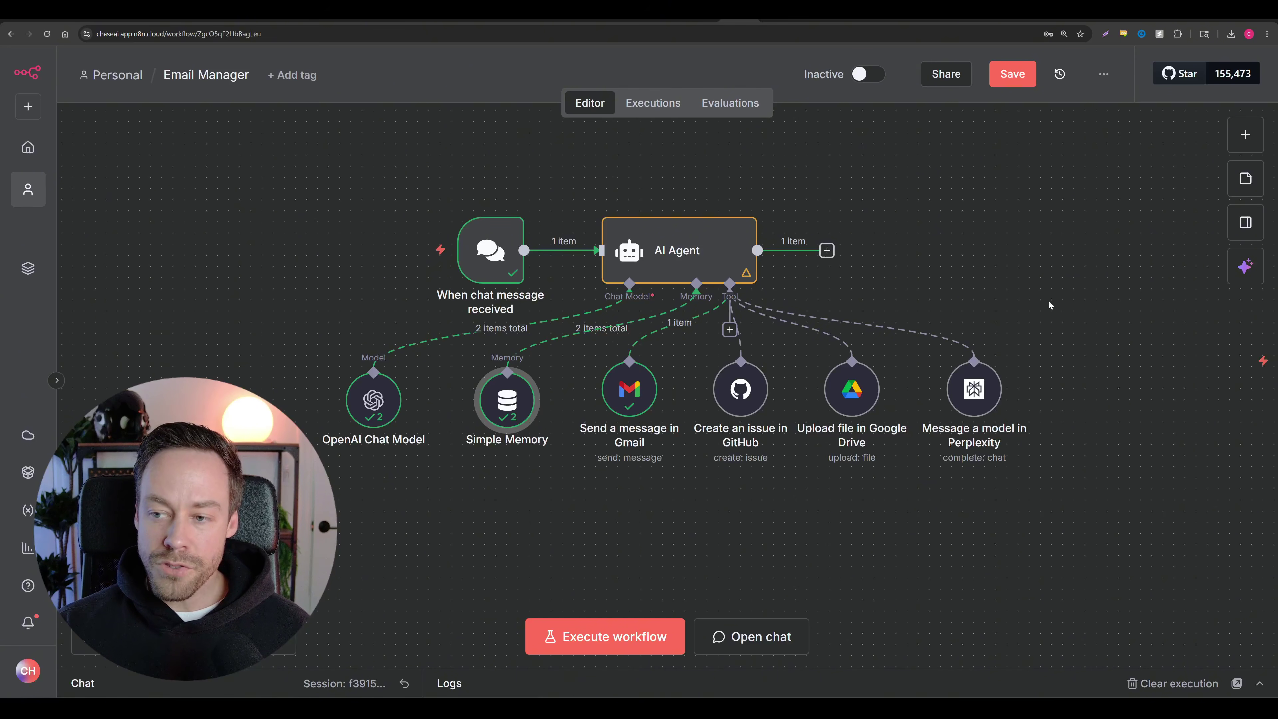
pyautogui.moveTo(1049, 299); pyautogui.dragTo(160, 253)
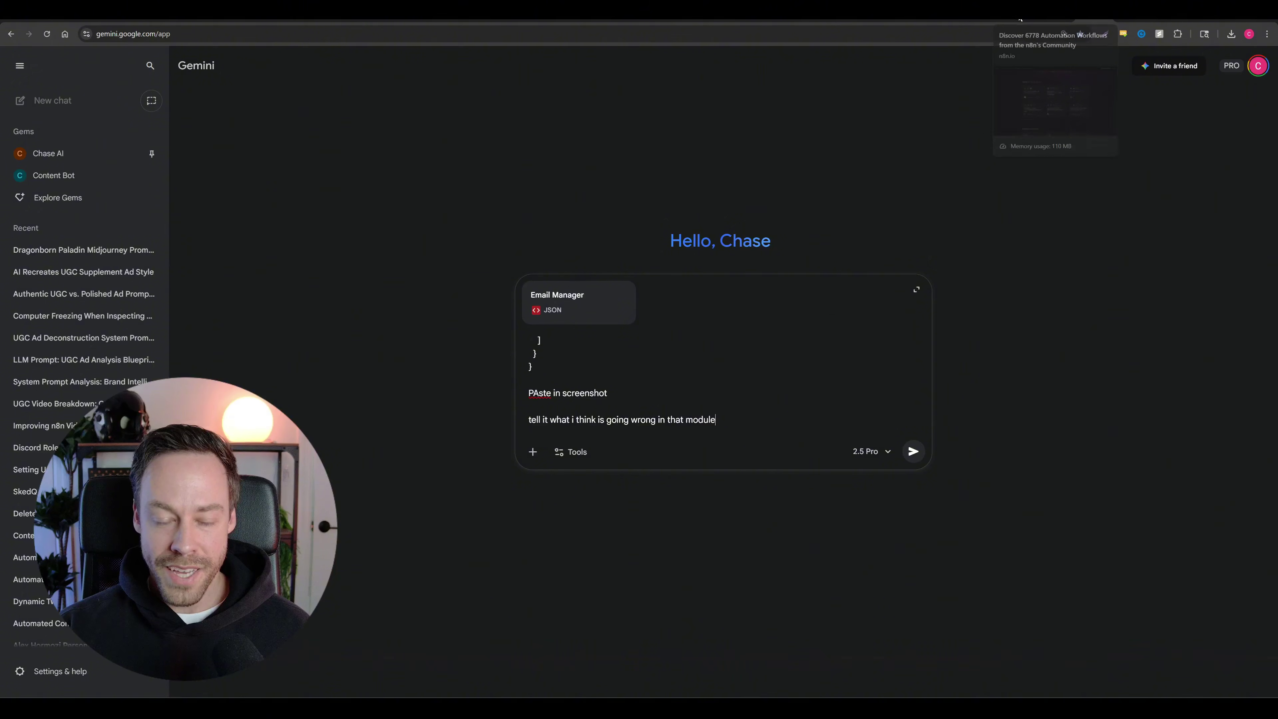
pyautogui.click(735, 21)
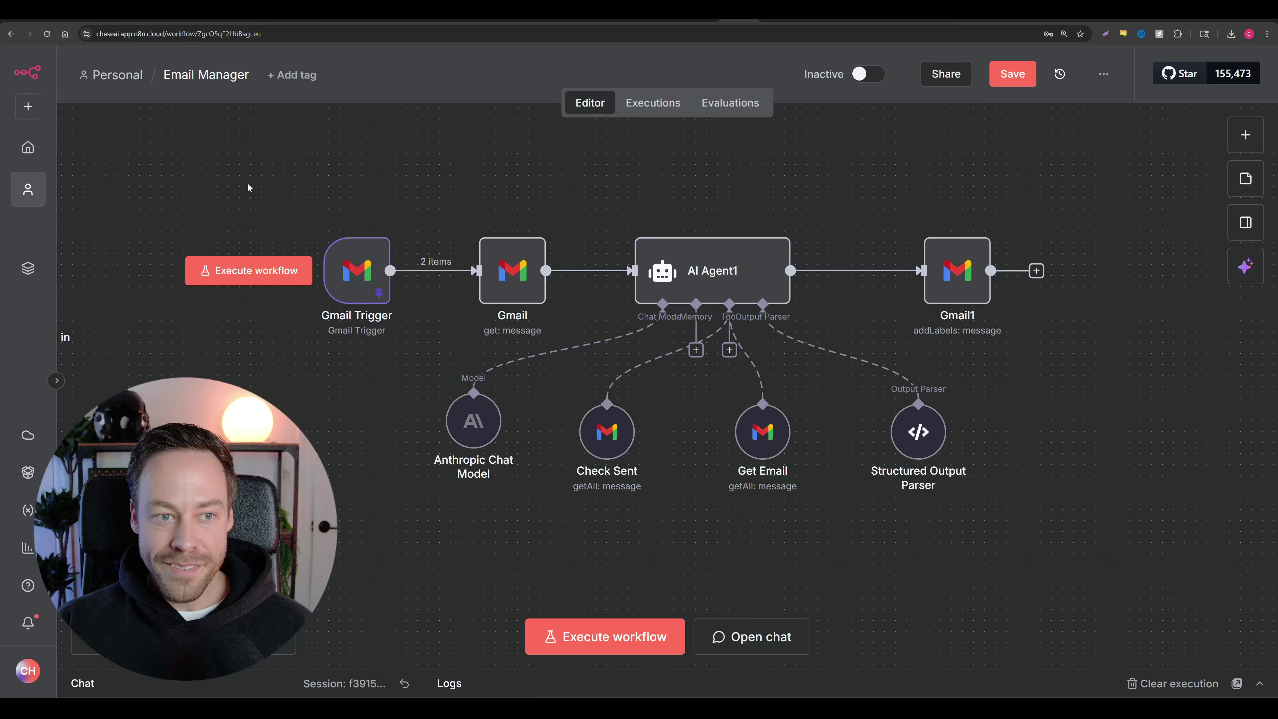